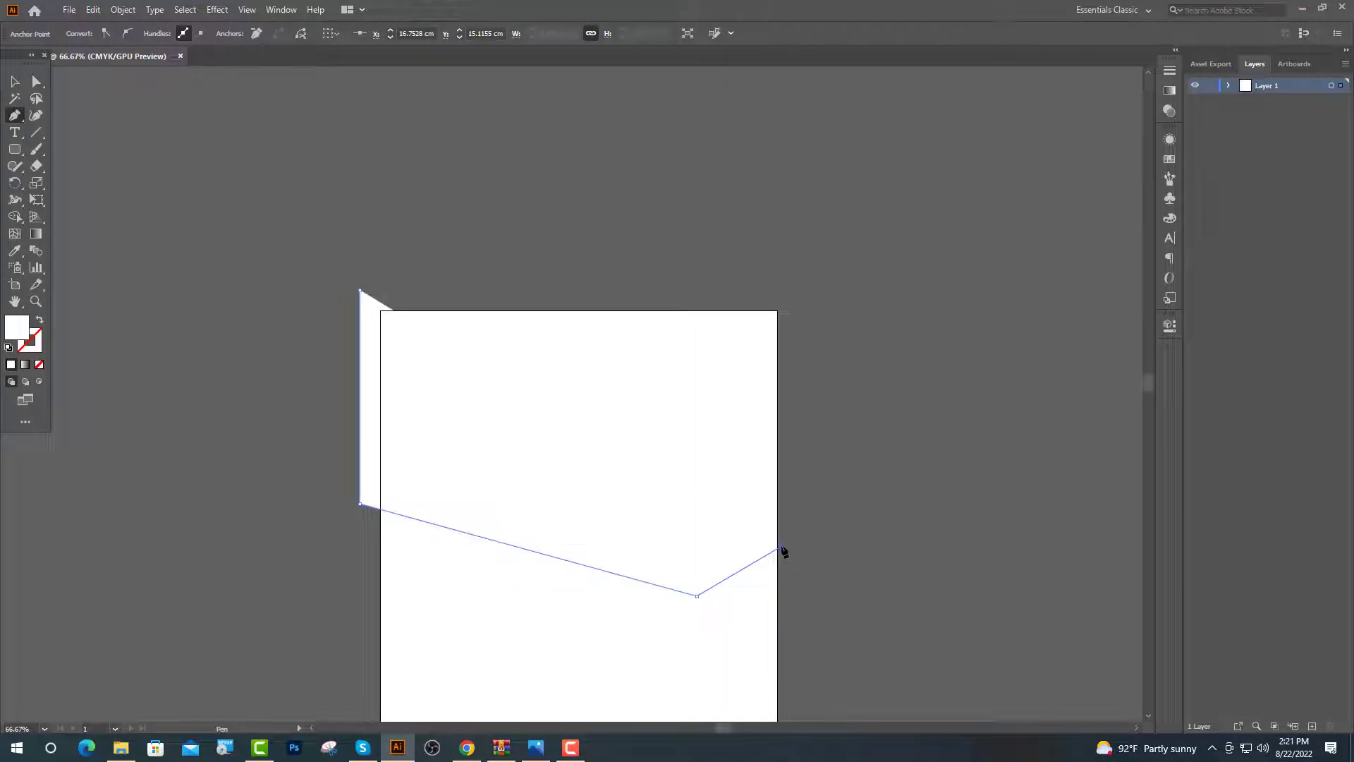
Close the header path with points at the artboard's right edge and above its top-right corner
left_click(780, 548)
left_click(780, 283)
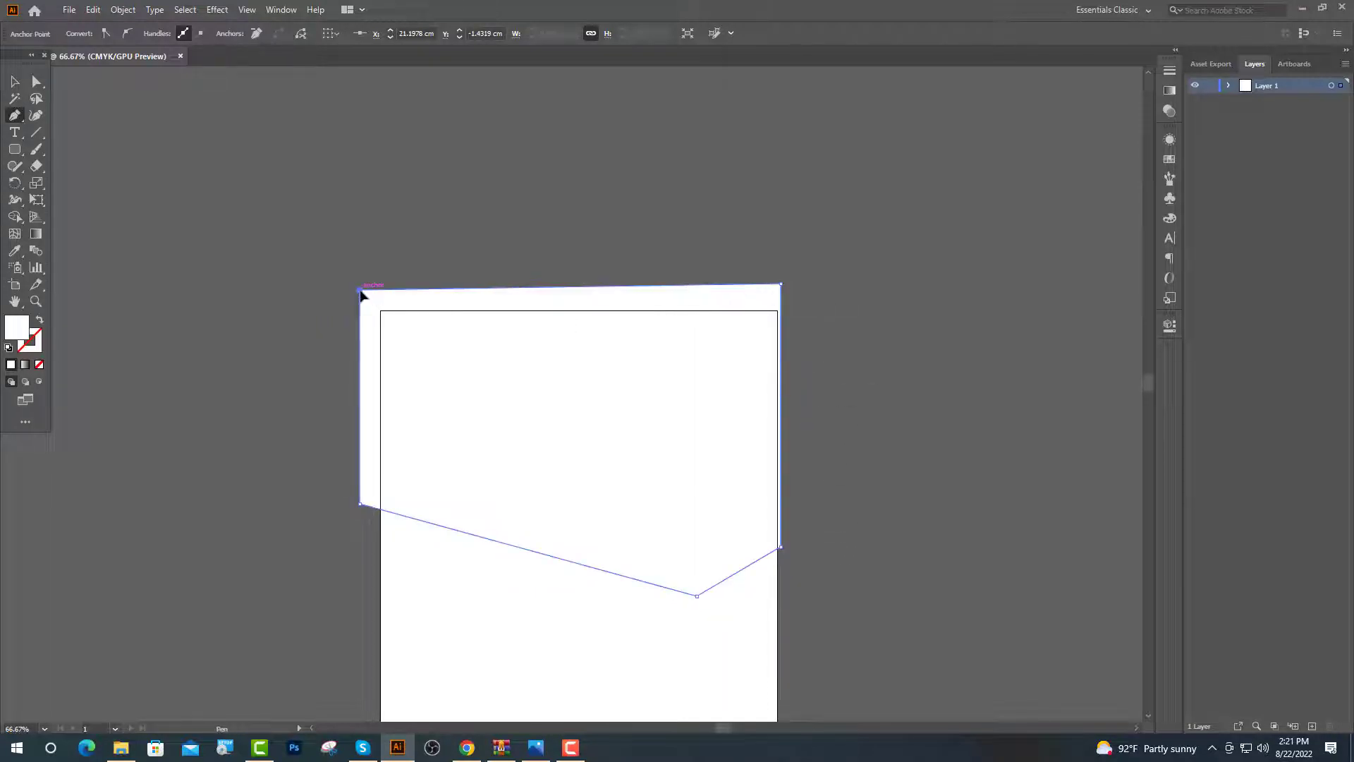
key("v")
scroll(623, 287, "down", 2)
left_click(350, 384)
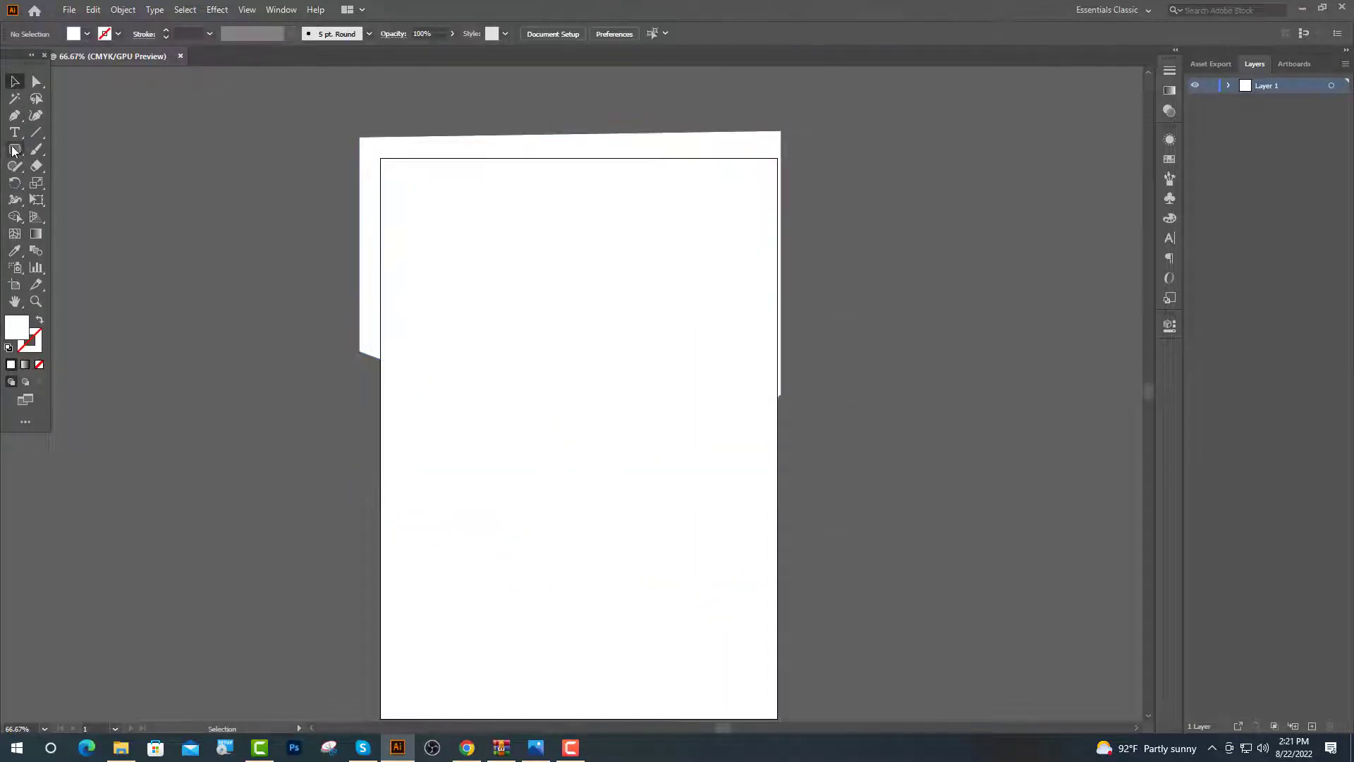
Trim the left overhang by subtracting a thin rectangle with Pathfinder Minus Front
left_click_drag(11, 152, 78, 151)
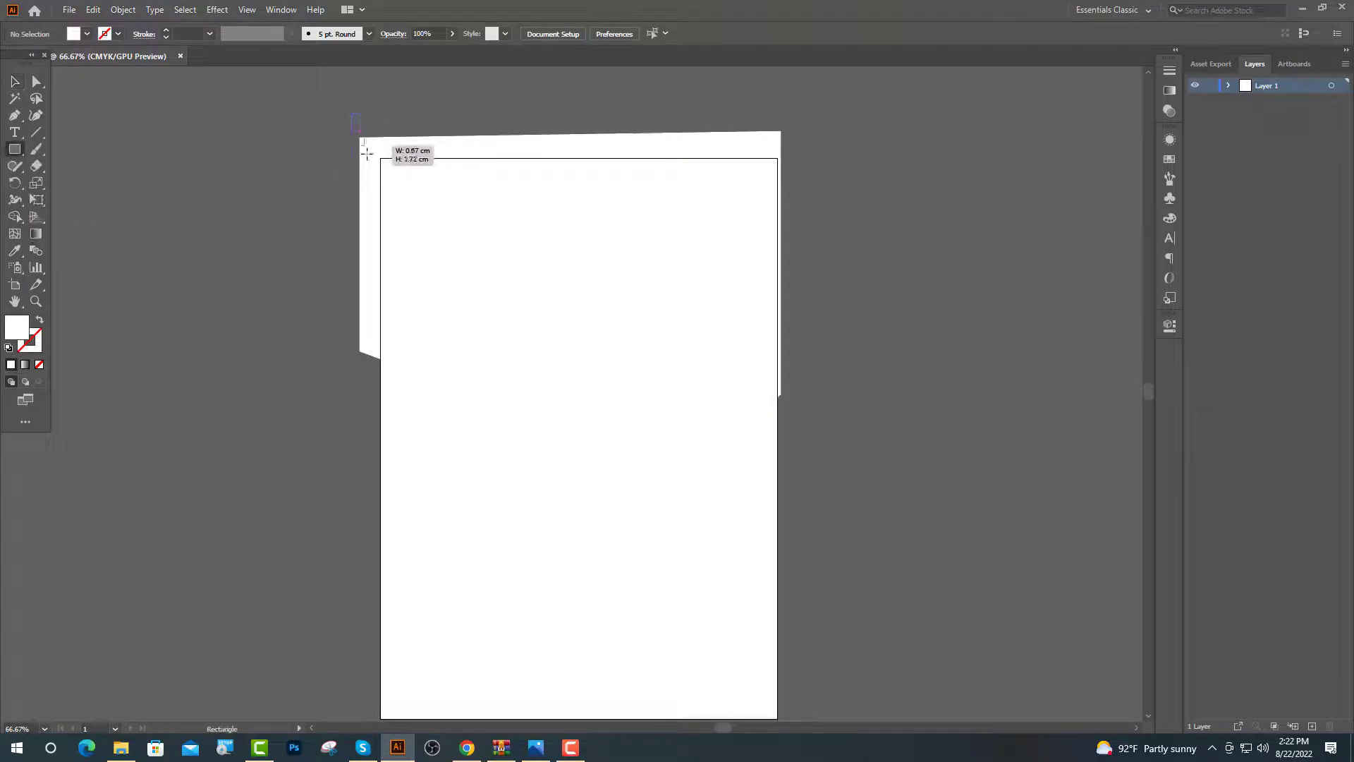
left_click_drag(367, 153, 380, 382)
key("v")
key("ctrl+a")
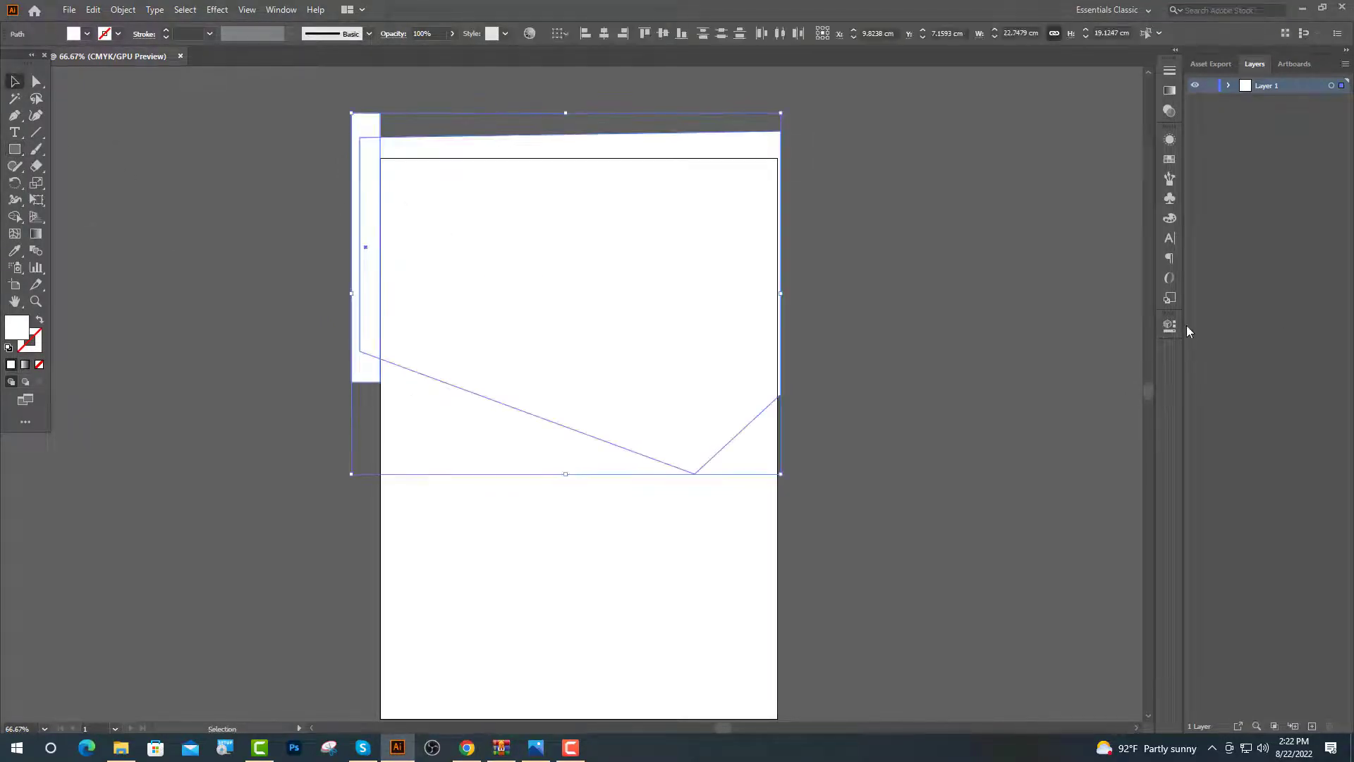
left_click(1169, 326)
left_click(1016, 509)
left_click(961, 493)
scroll(846, 423, "up", 2)
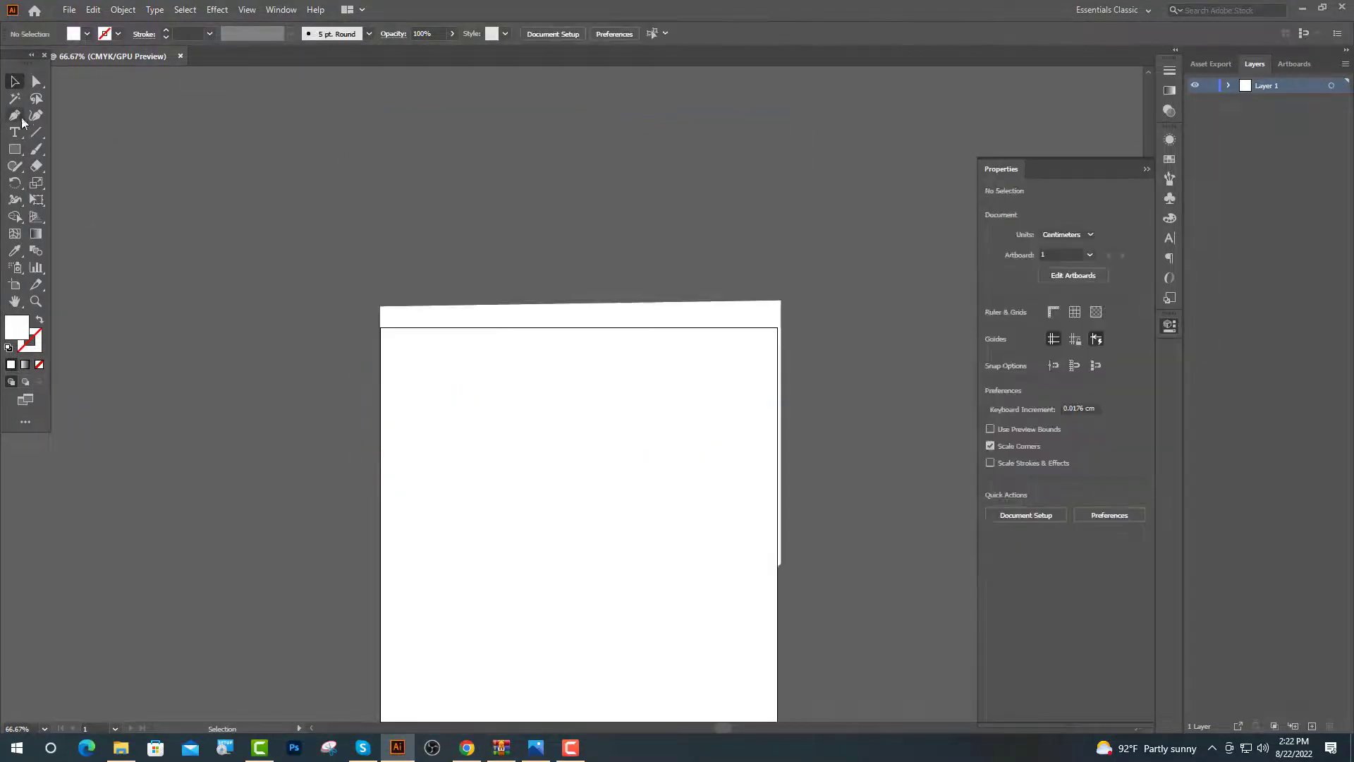
Trim the top overhang by subtracting a wide rectangle with Minus Front
left_click(16, 150)
left_click_drag(354, 277, 799, 327)
key("v")
key("ctrl+a")
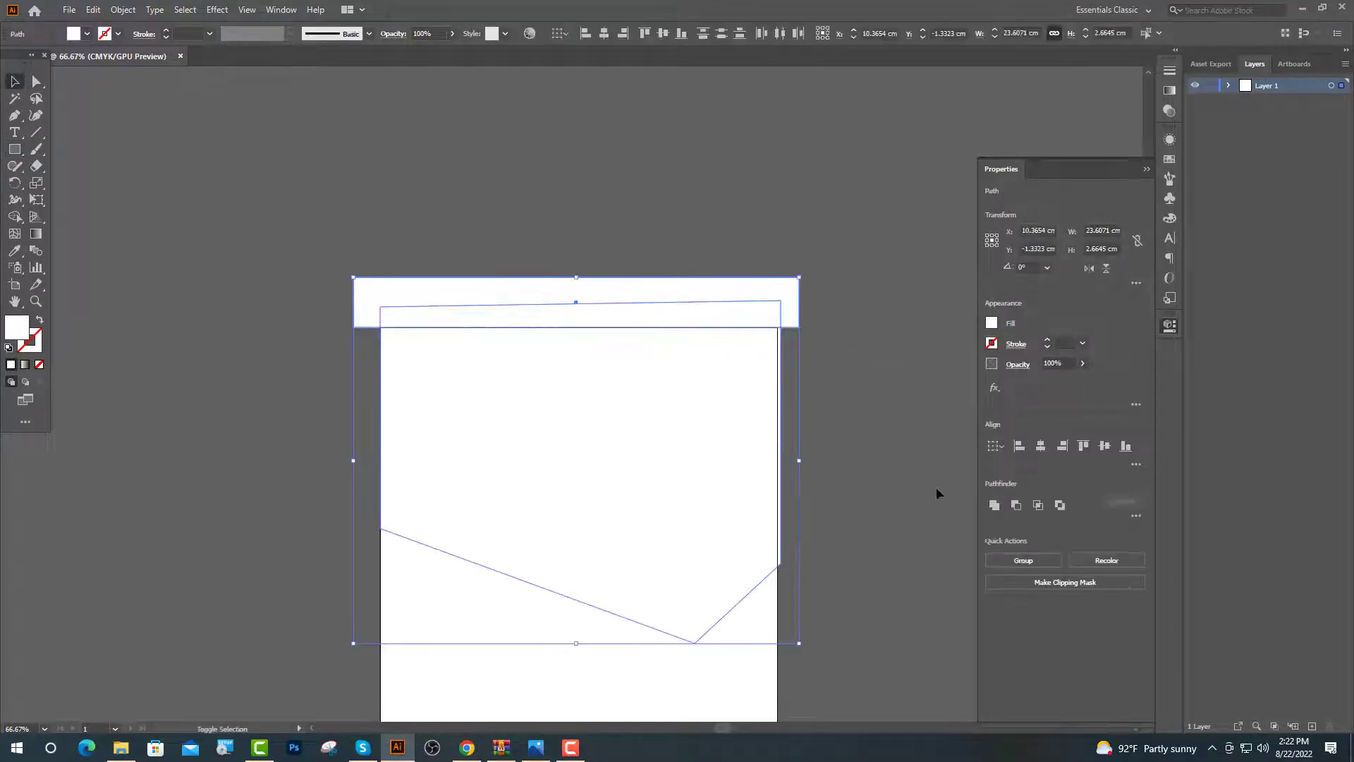
left_click(1016, 509)
left_click(882, 451)
scroll(616, 393, "down", 3)
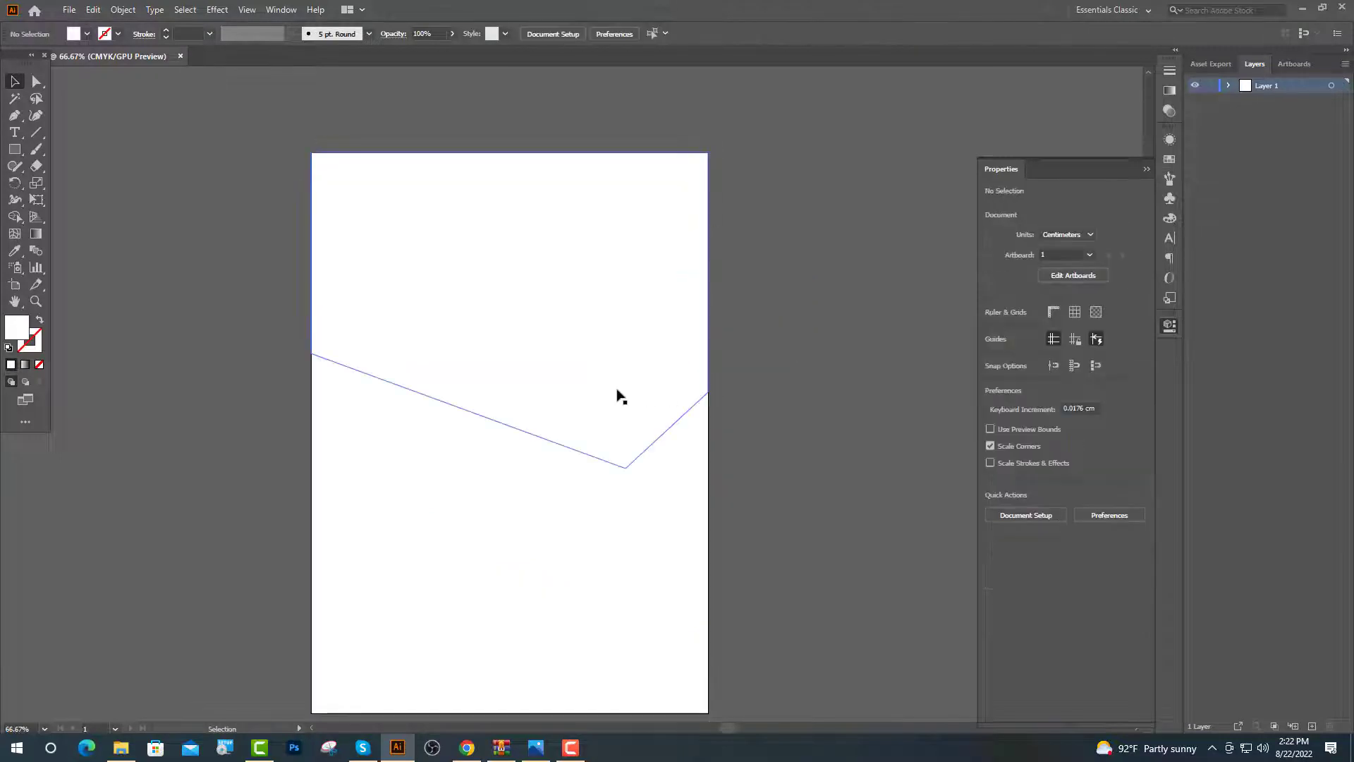
Fill the trimmed header shape with a light pink colour
left_click(617, 393)
double_click(16, 330)
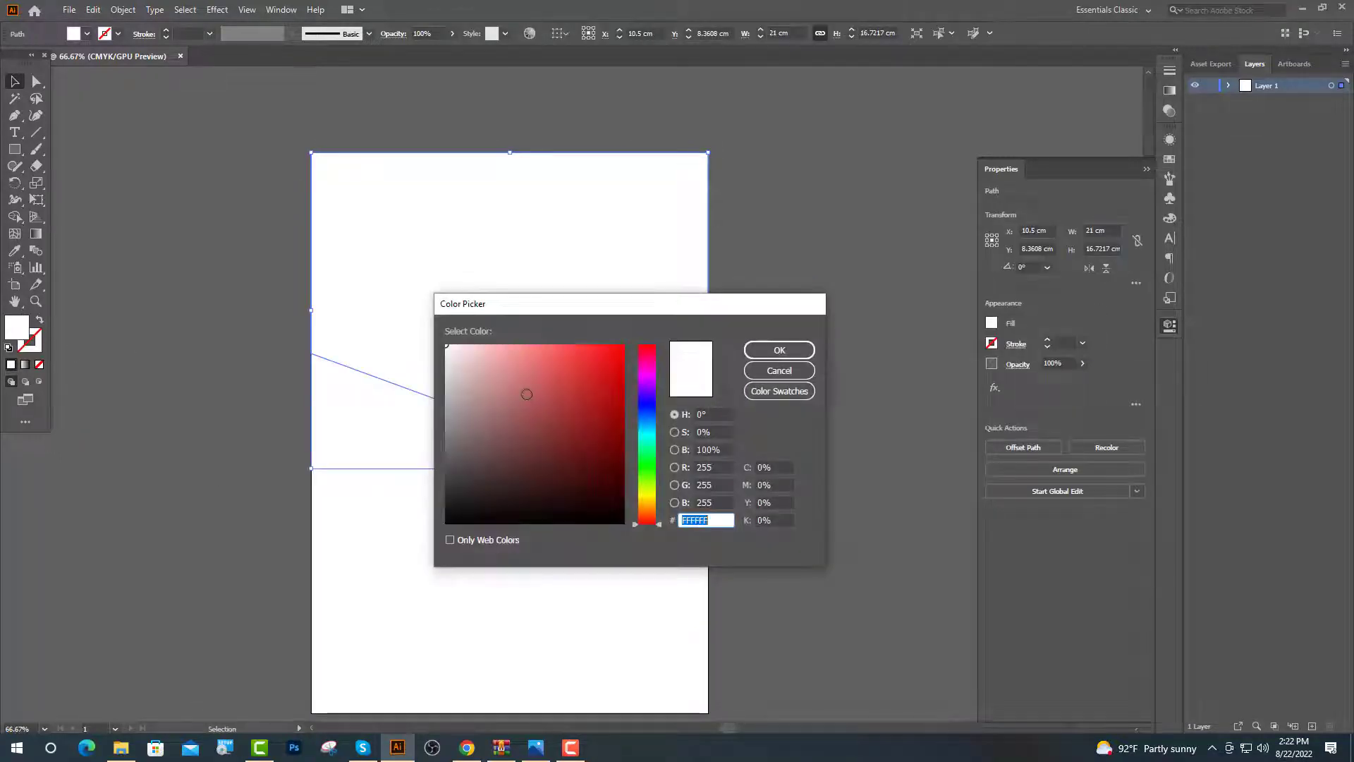
left_click(453, 369)
left_click(780, 350)
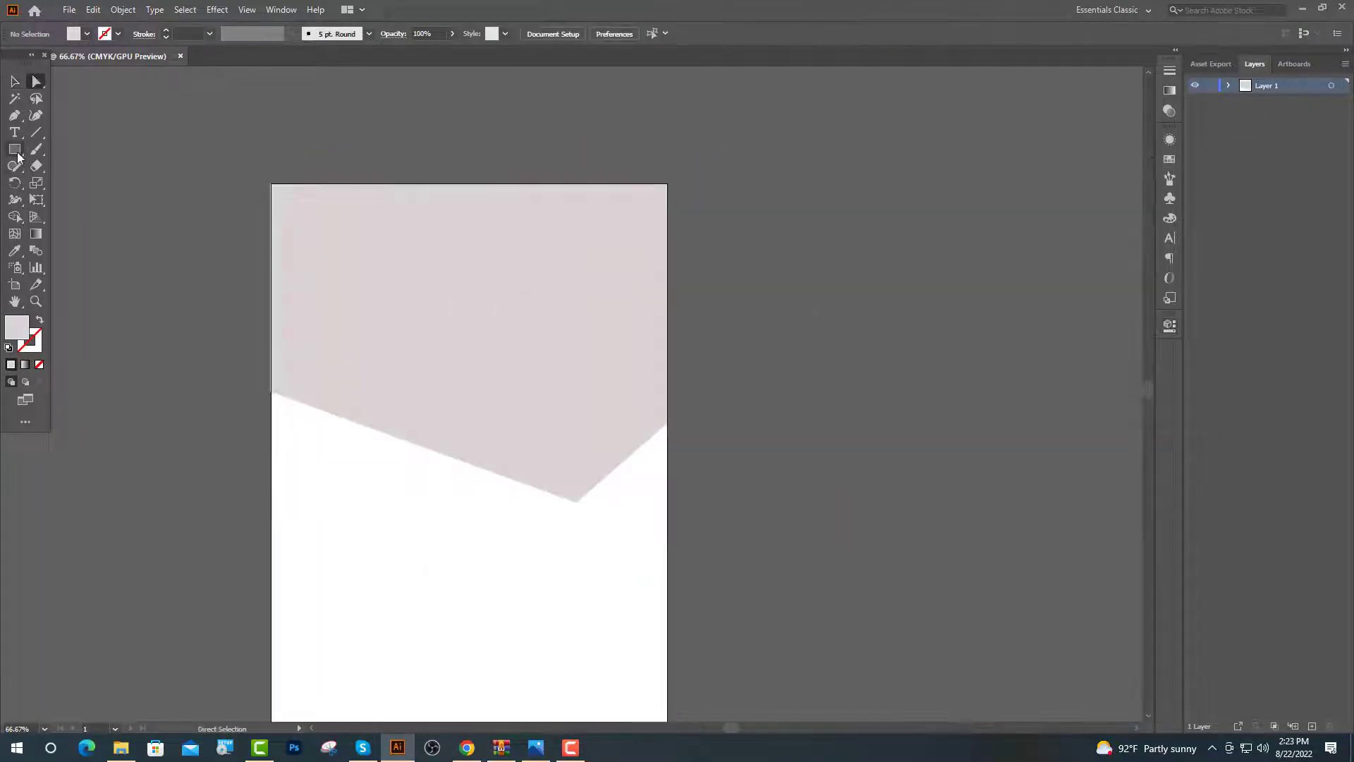
Draw a circle on the slanted edge and duplicate it further along the edge
left_click(14, 149)
left_click(67, 185)
key("ctrl+equal")
left_click_drag(307, 372, 369, 314)
mouse_move(334, 397)
left_mouse_down()
mouse_move(353, 428)
mouse_move(518, 482)
left_mouse_up()
left_click_drag(517, 489, 661, 544)
scroll(531, 517, "down", 3)
Resize the circles so they shrink along the edge, the right one to 3.49 cm
left_click(452, 305)
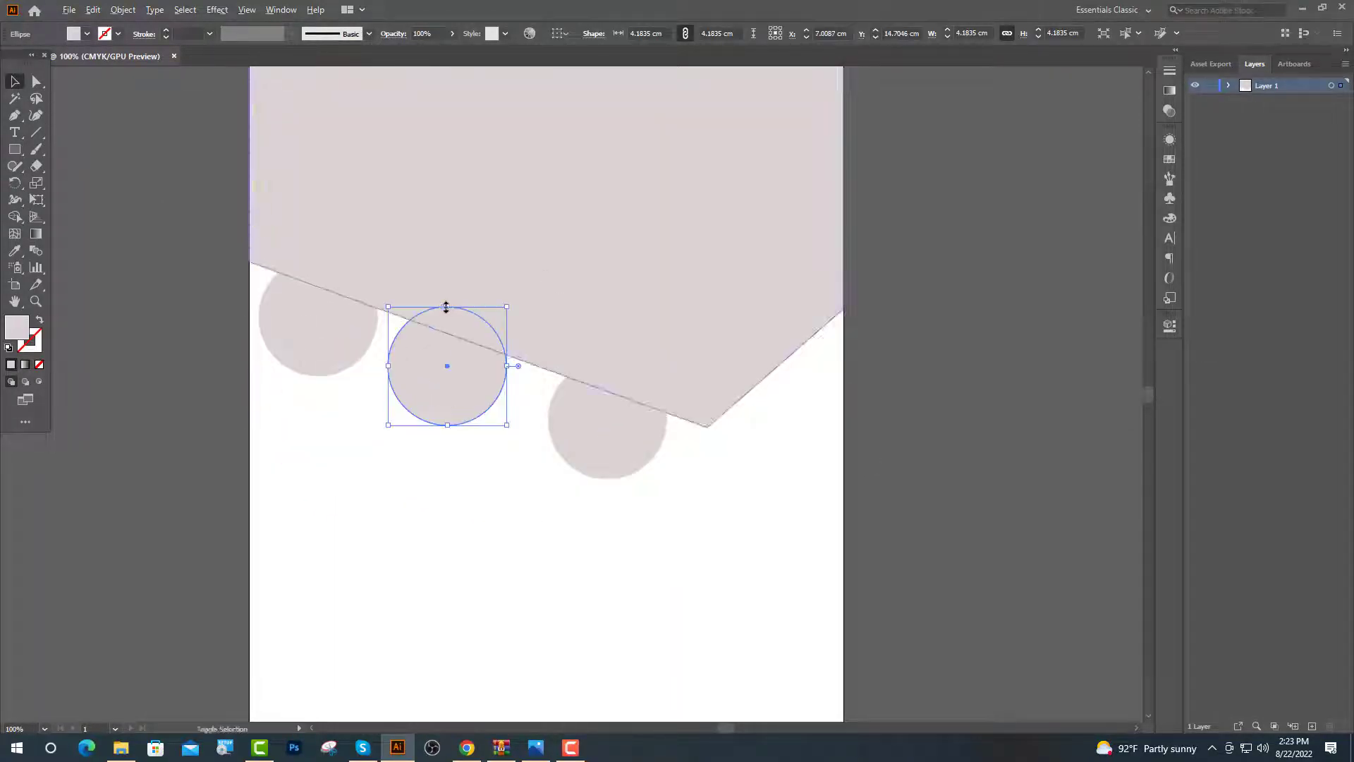
left_click_drag(451, 304, 447, 316)
left_click(593, 433)
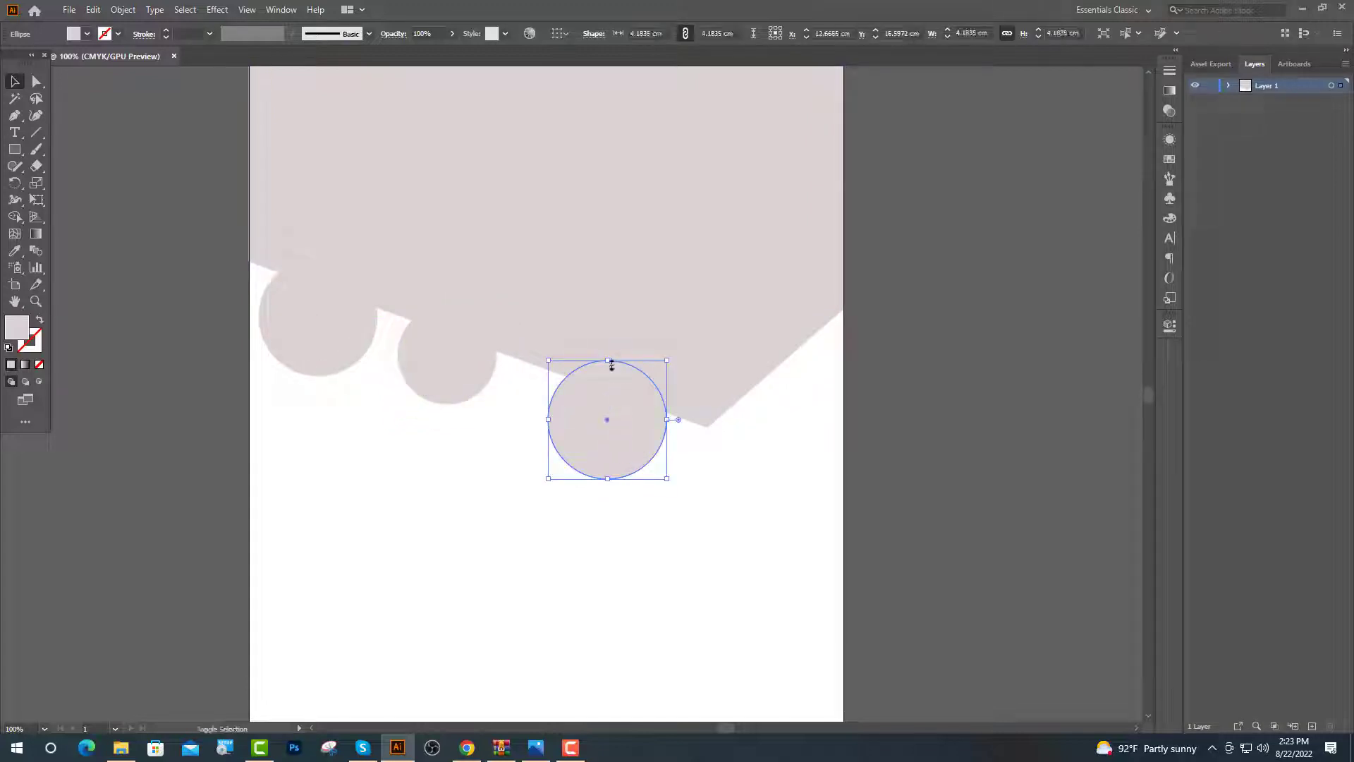
left_click_drag(611, 368, 611, 371)
key("ctrl+a")
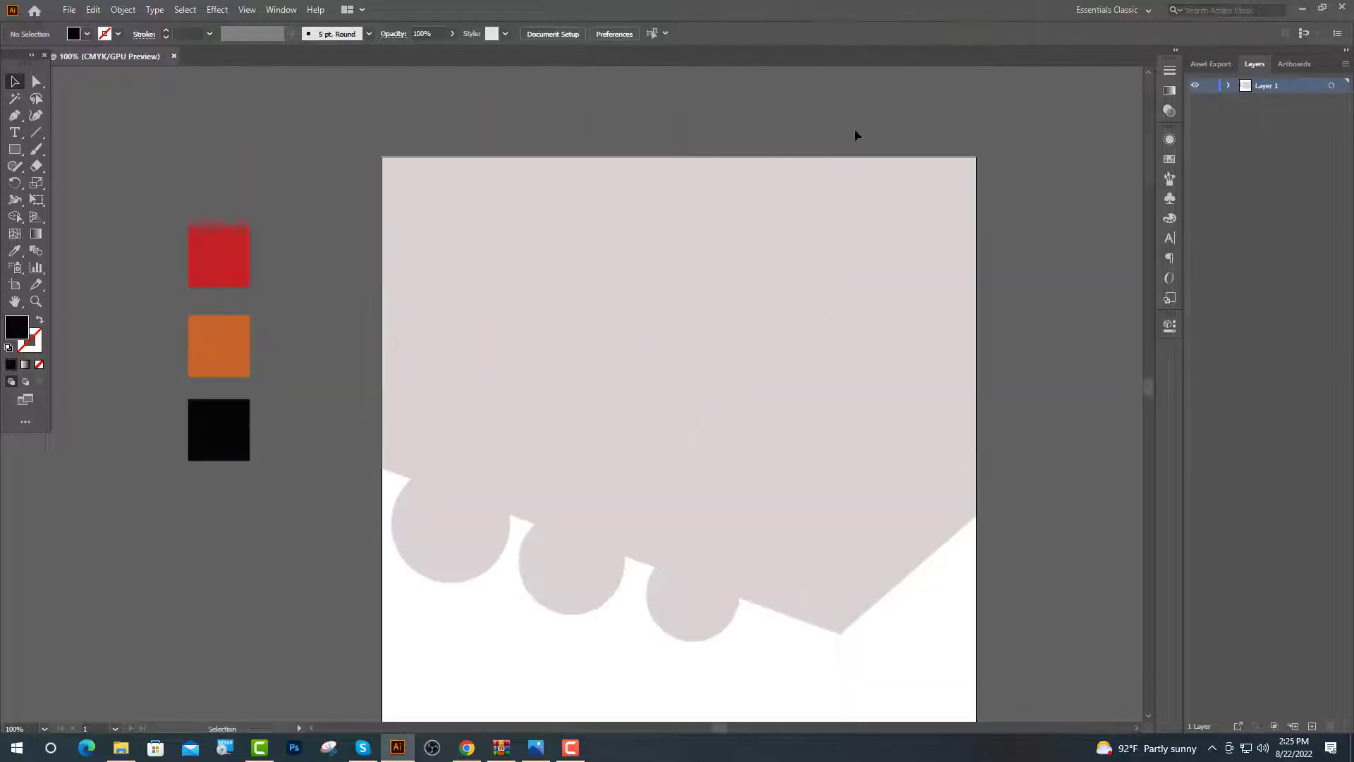
Give the header the red swatch colour and the three circles the orange swatch with the Eyedropper
left_click(656, 302)
left_click(14, 250)
left_click(226, 284)
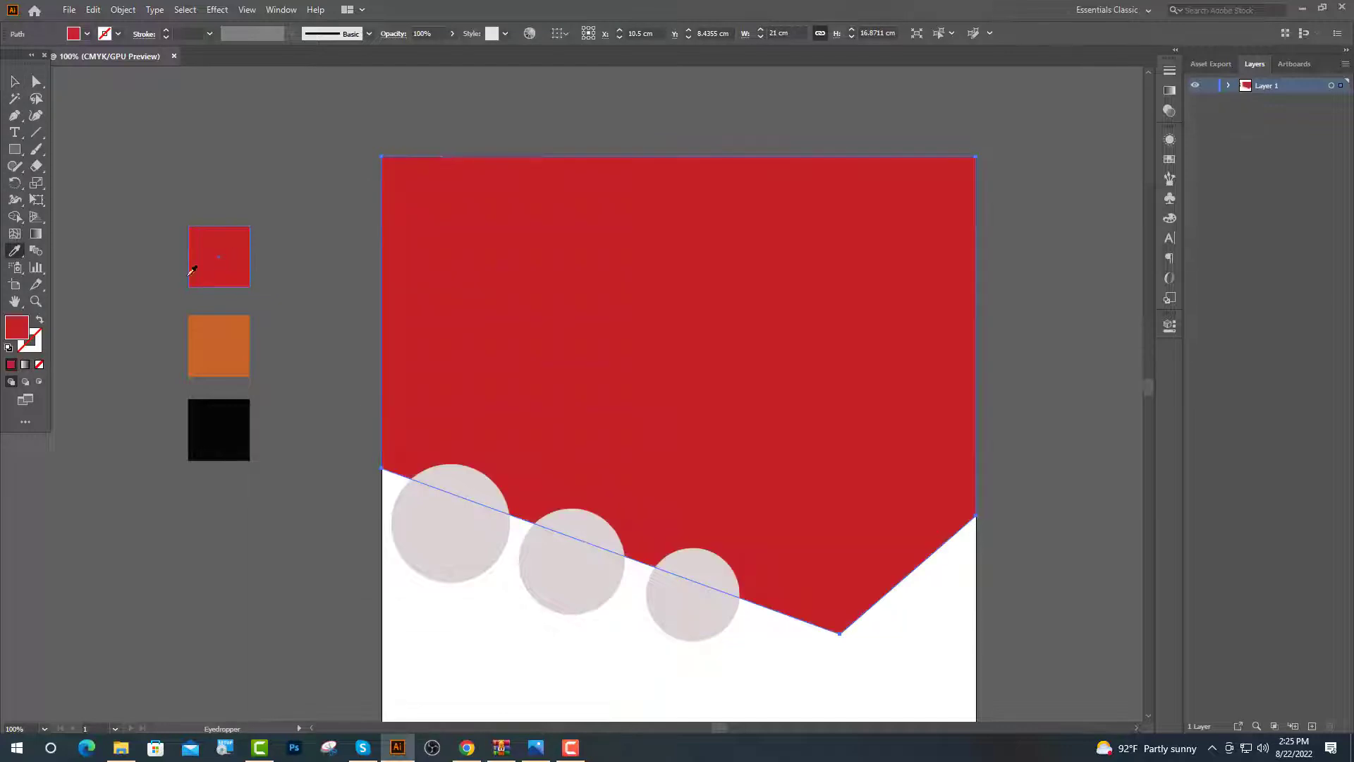
key("v")
left_click(689, 594)
left_click(564, 573, "shift")
left_click(446, 543, "shift")
left_click(14, 251)
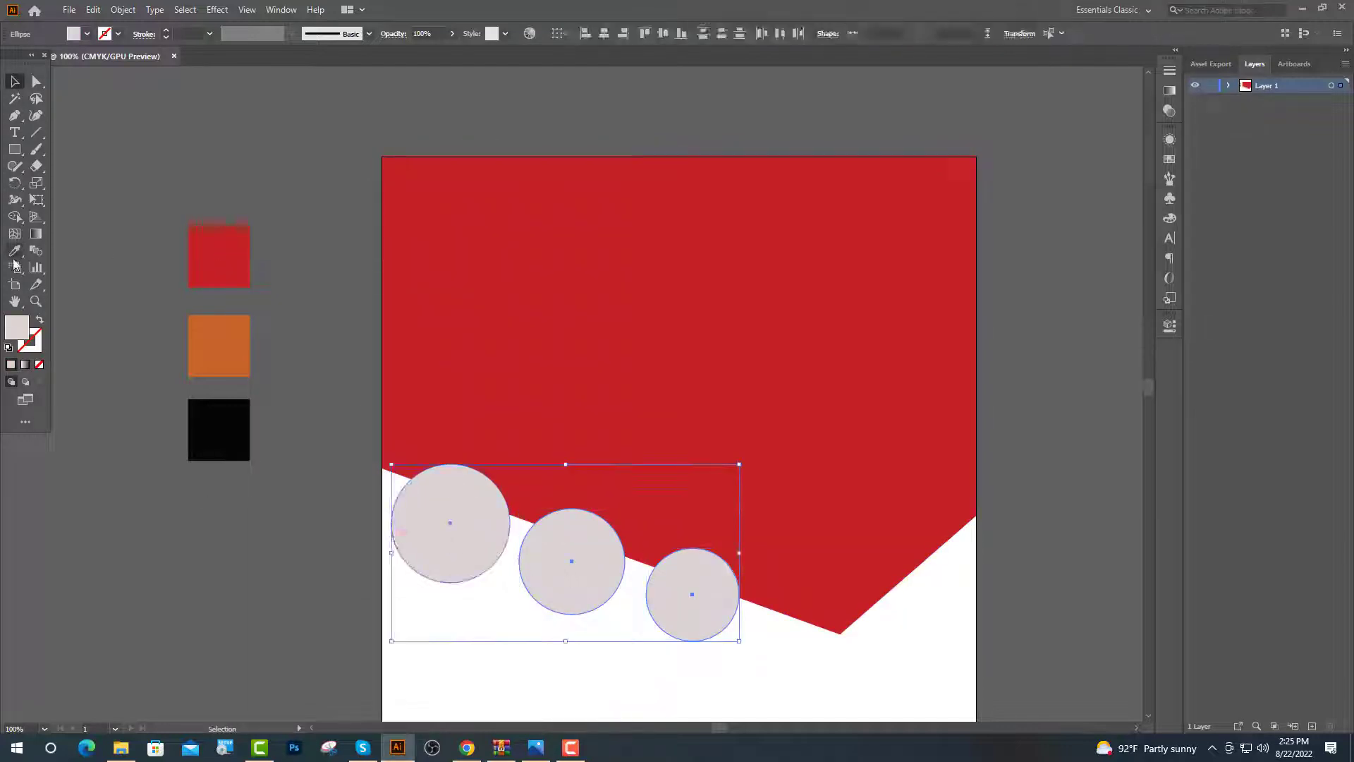
left_click(192, 343)
key("v")
Draw an orange square below the red shape
key("ctrl+shift+a")
key("ctrl+minus")
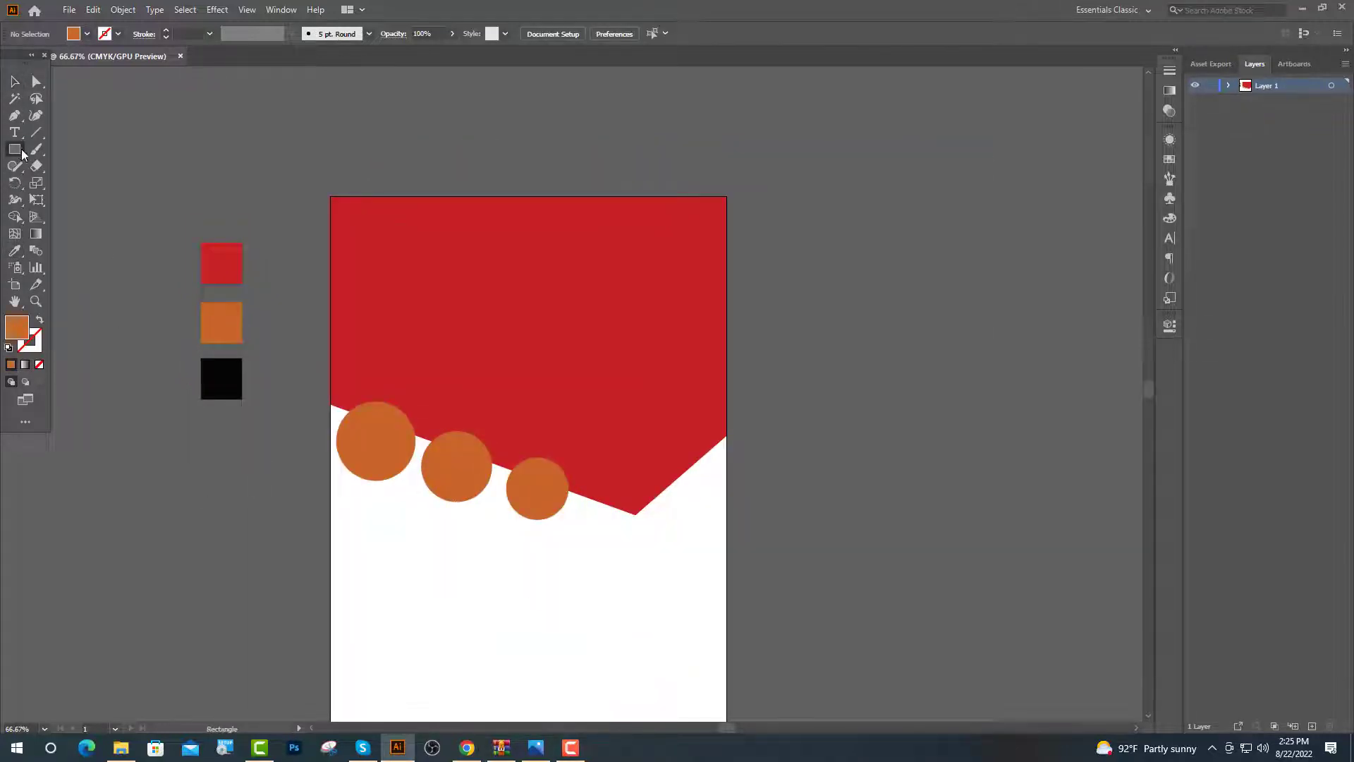
left_click_drag(635, 480, 718, 562)
key("v")
key("ctrl+shift+a")
key("ctrl+plus")
key("ctrl+plus")
key("ctrl+plus")
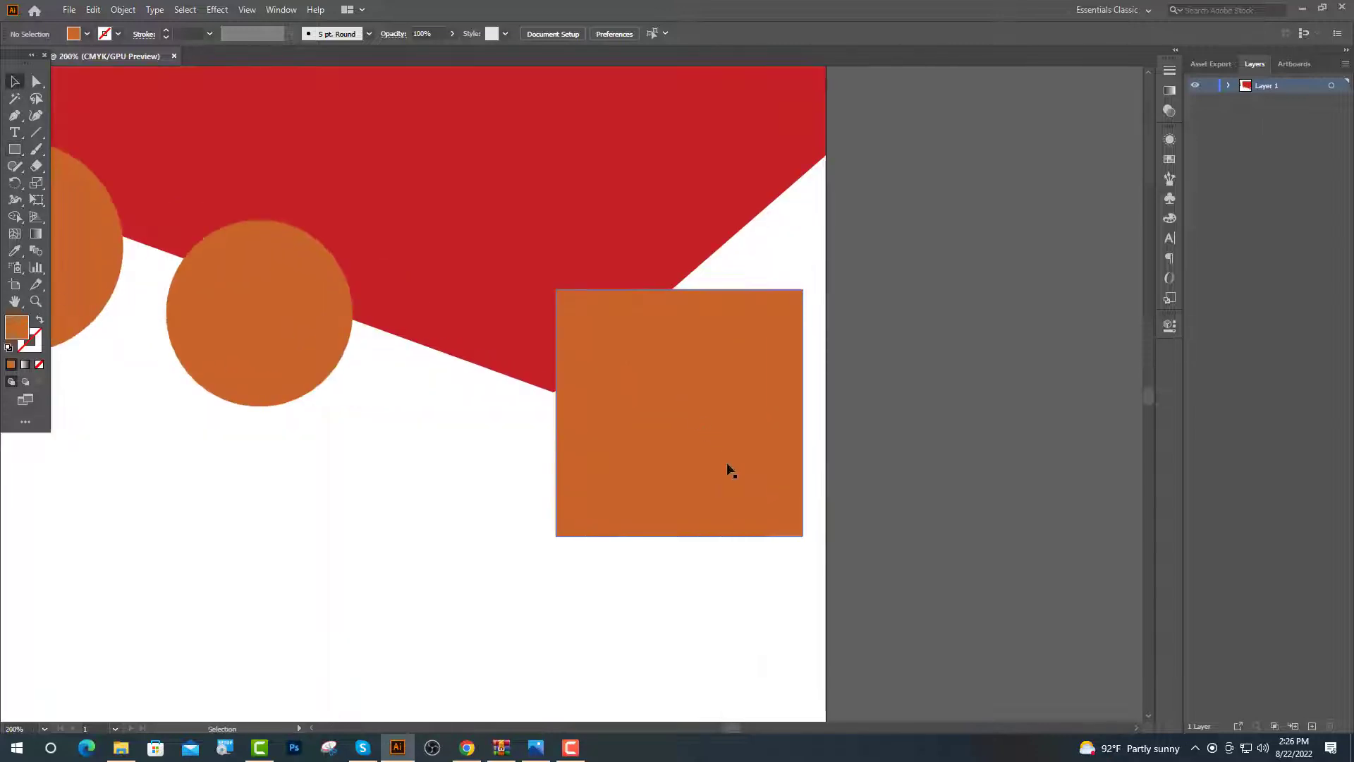
Move the square next to the circles and add anchor points at its top and bottom middle
scroll(730, 471, "up", 1)
left_click_drag(744, 498, 635, 487)
left_click_drag(14, 115, 78, 133)
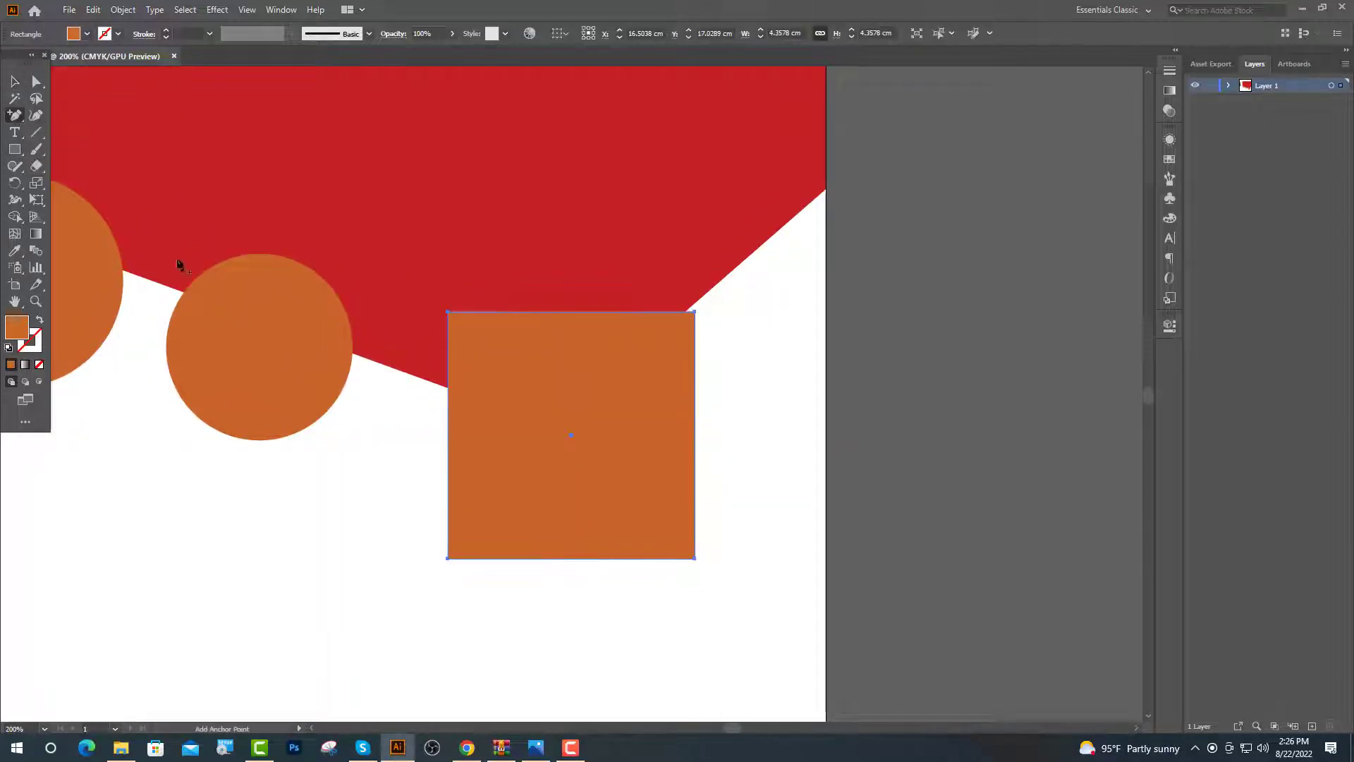
left_click(571, 559)
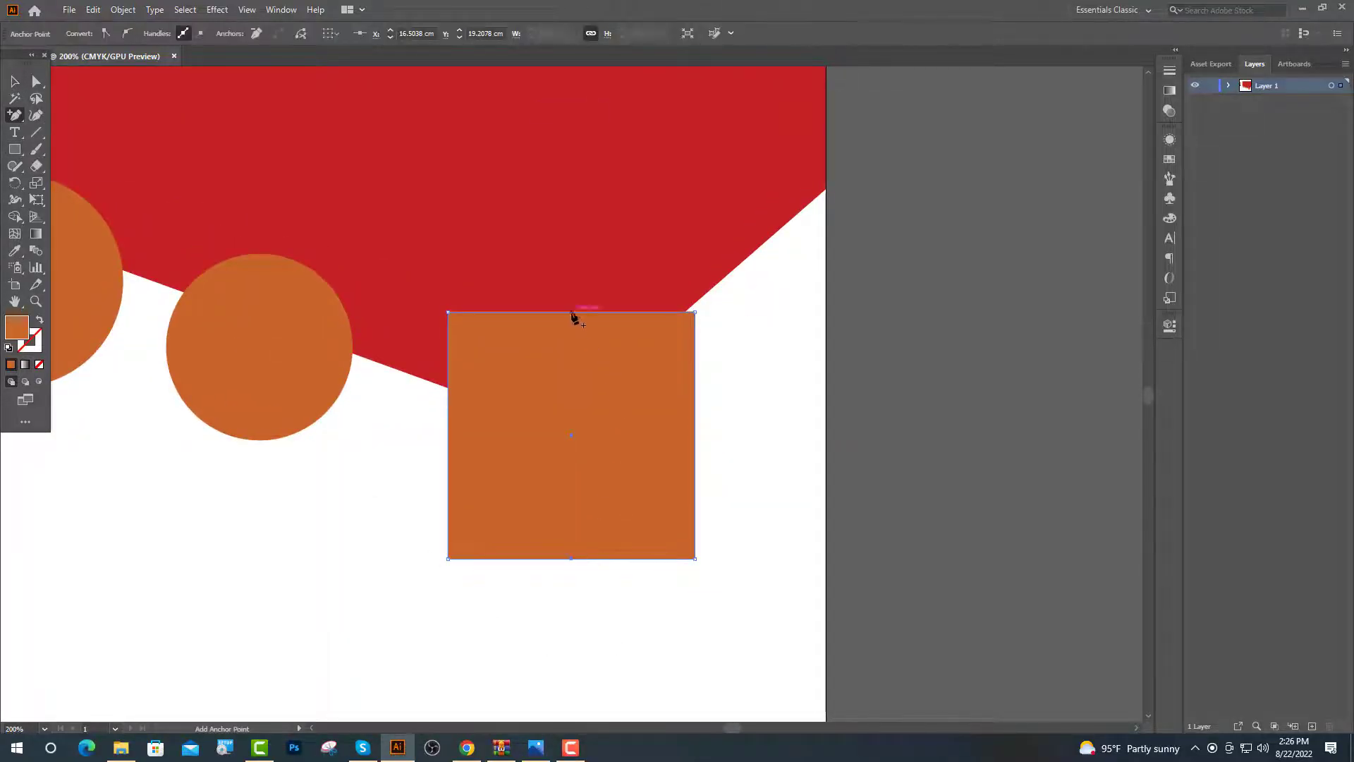
left_click(572, 312)
Raise the top-middle point and lower the bottom-middle point to form a hexagon
key("v")
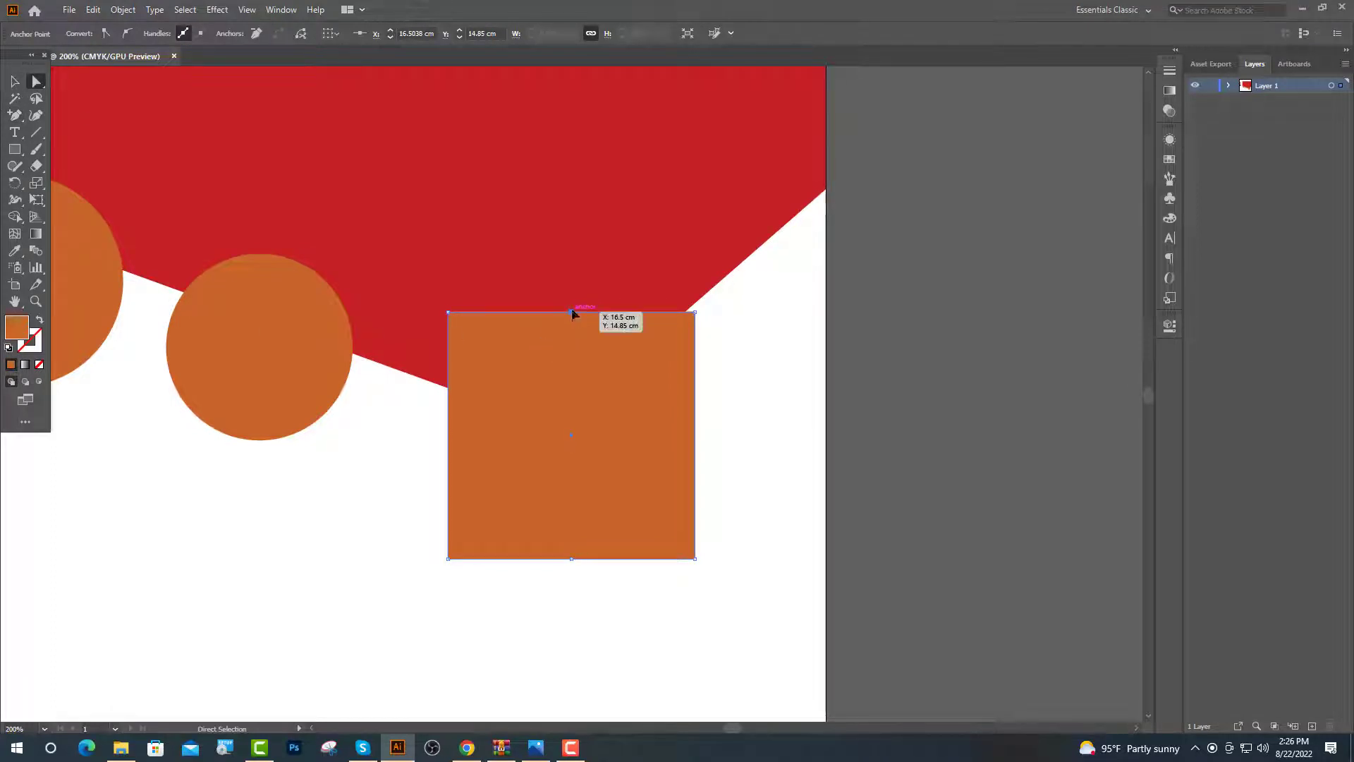
key("shift+Up")
key("shift+Up")
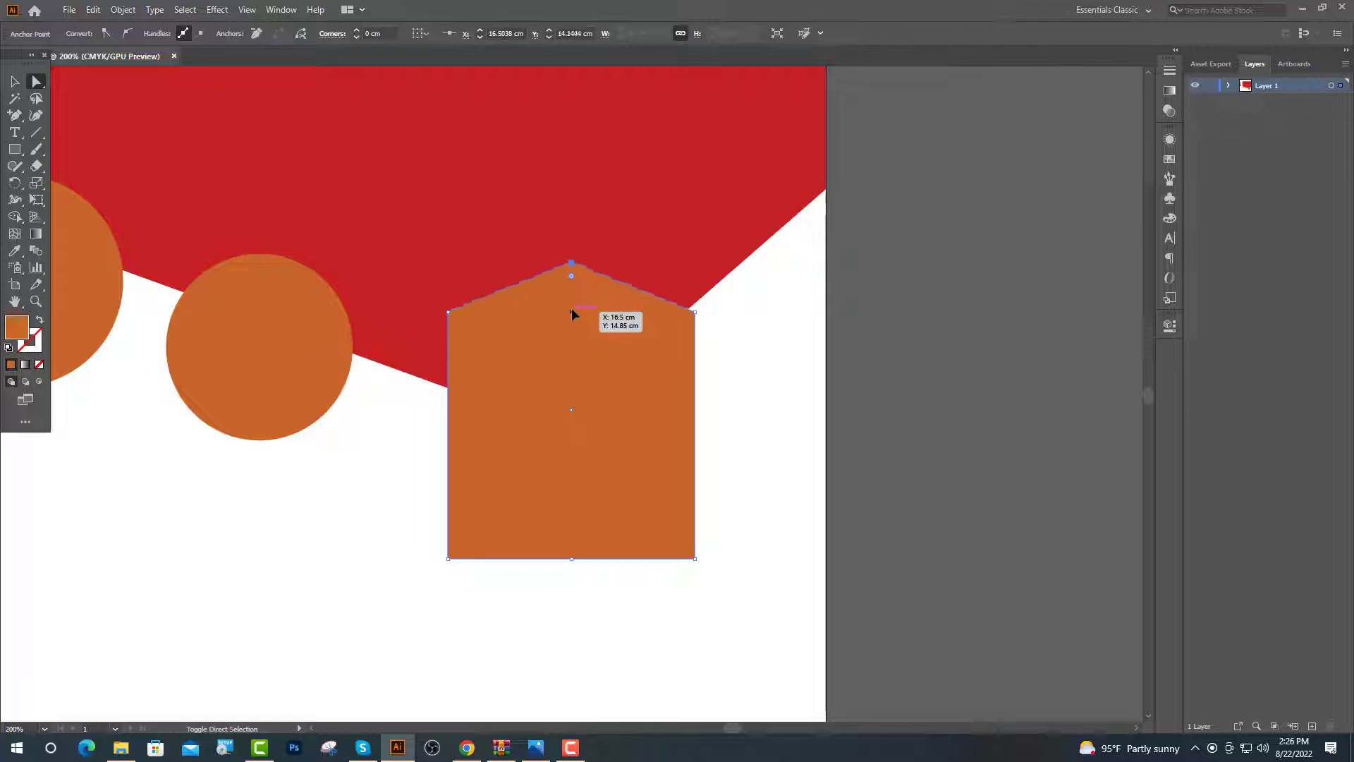
key("shift+Up")
key("shift+Up")
key("shift+Up")
left_click(571, 559)
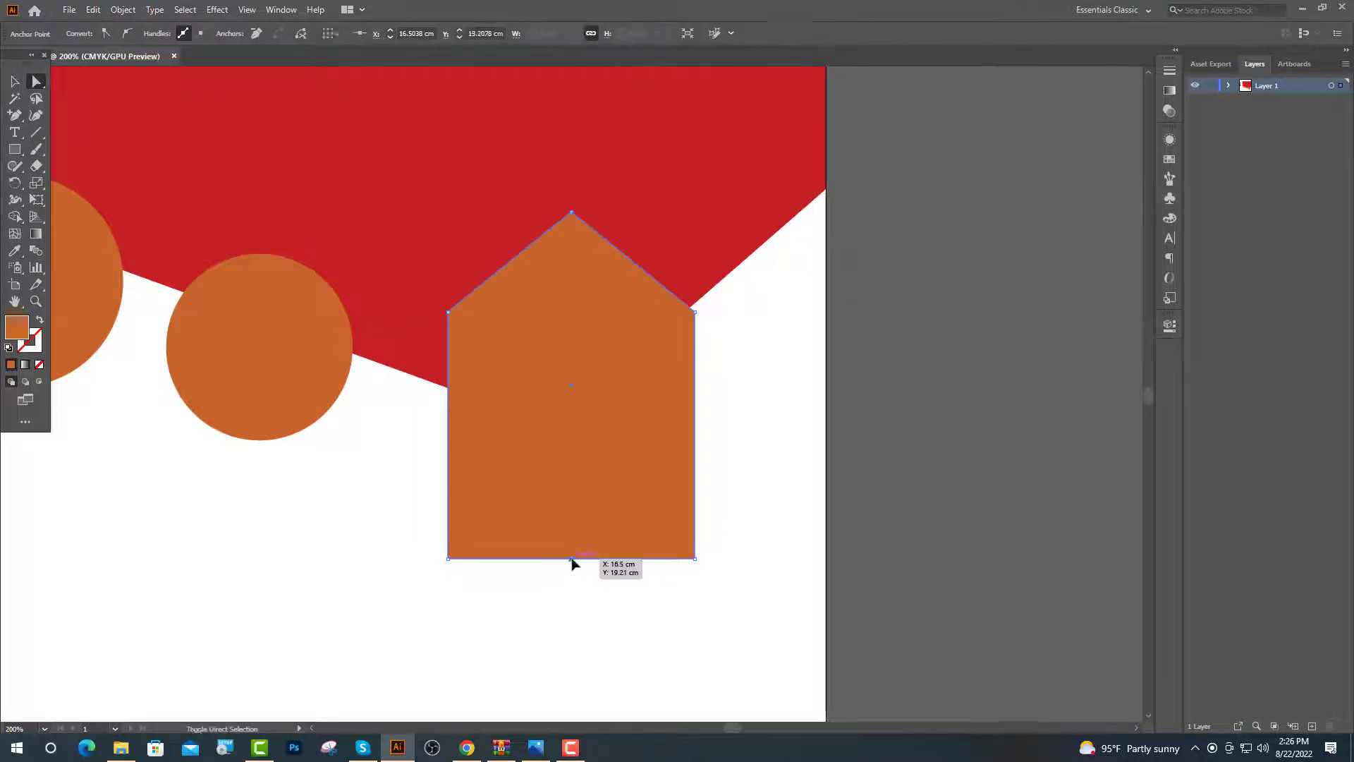
key("shift+Down")
key("shift+Down")
key("shift+Down")
key("shift+Down")
key("shift+Down")
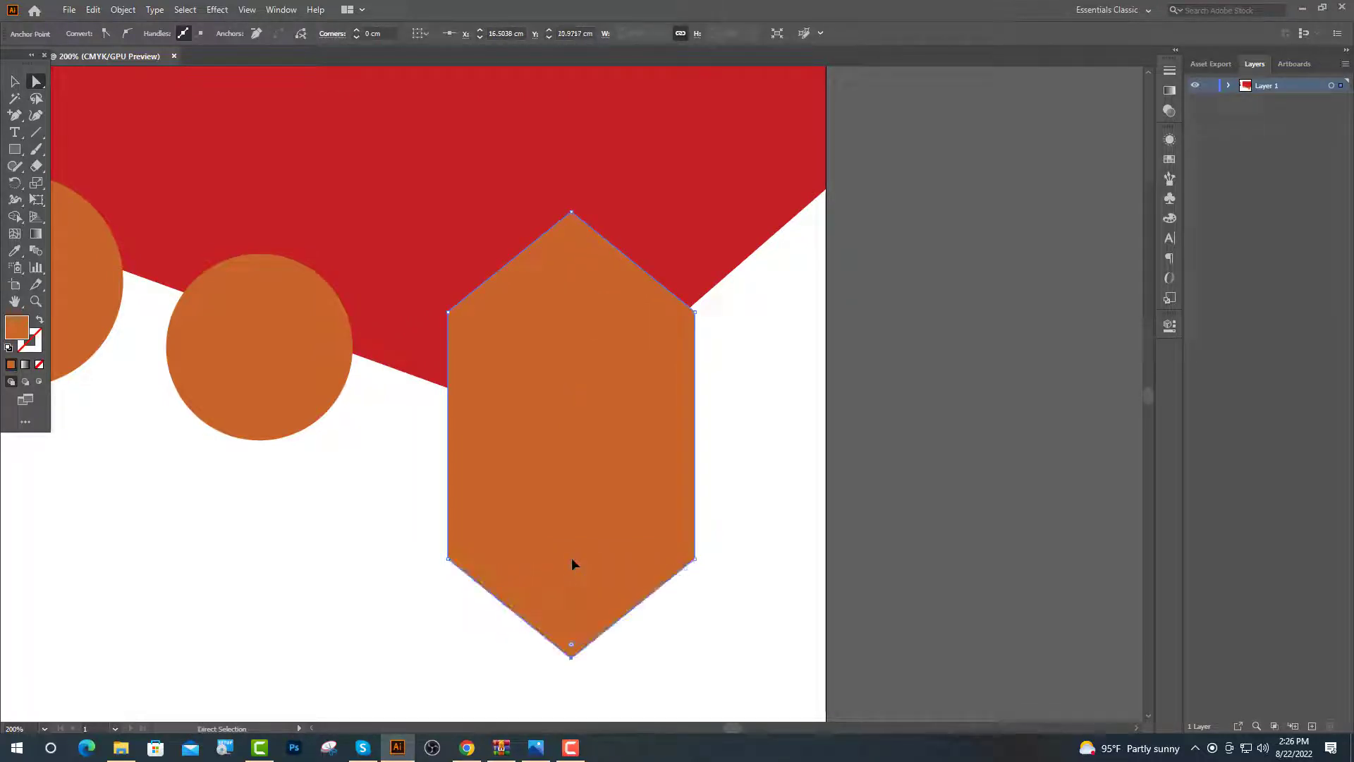
Raise the bottom points to shorten the hexagon and slightly round its corners
left_click(448, 560)
left_click(572, 658, "shift")
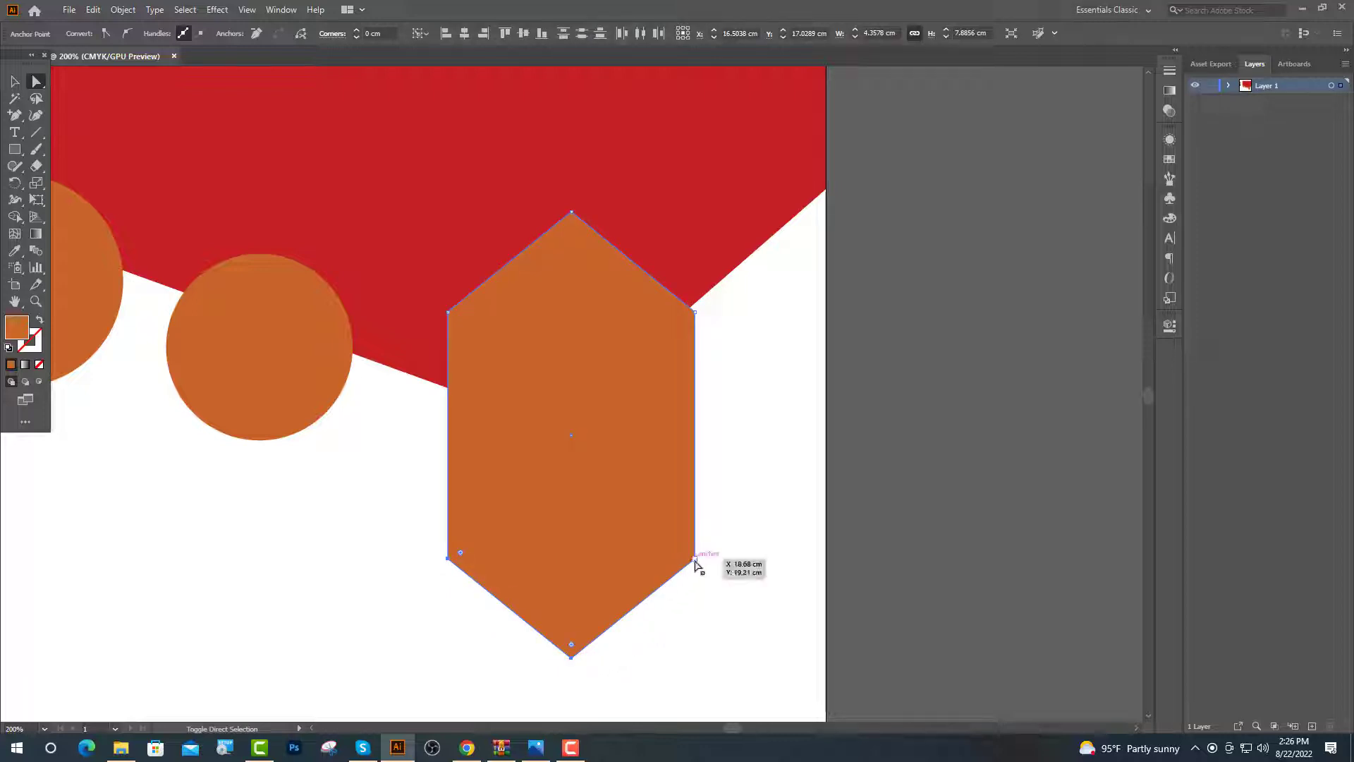
key("Up")
key("Up")
key("Up")
key("Up")
key("Up")
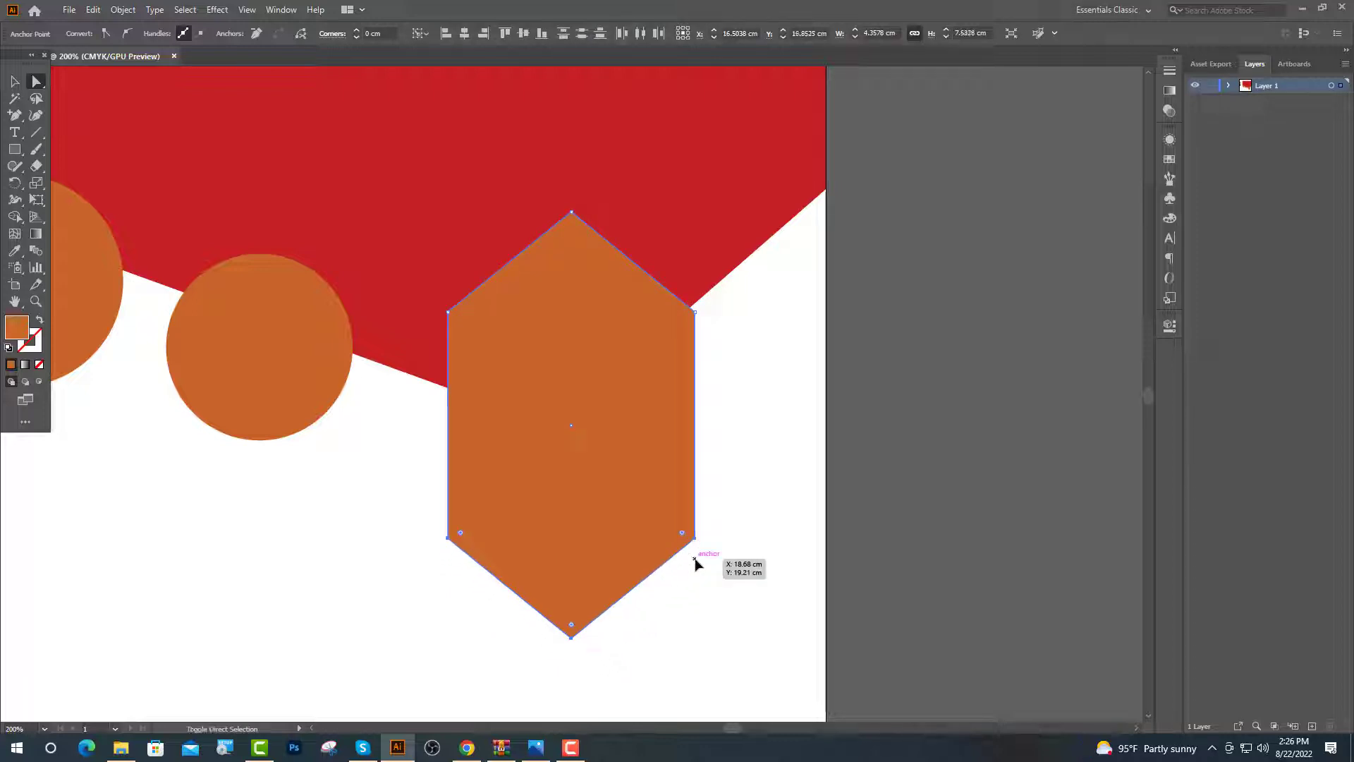
key("Up")
key("Up")
key("Up")
key("Up")
key("Up")
key("Up")
key("Up")
key("Up")
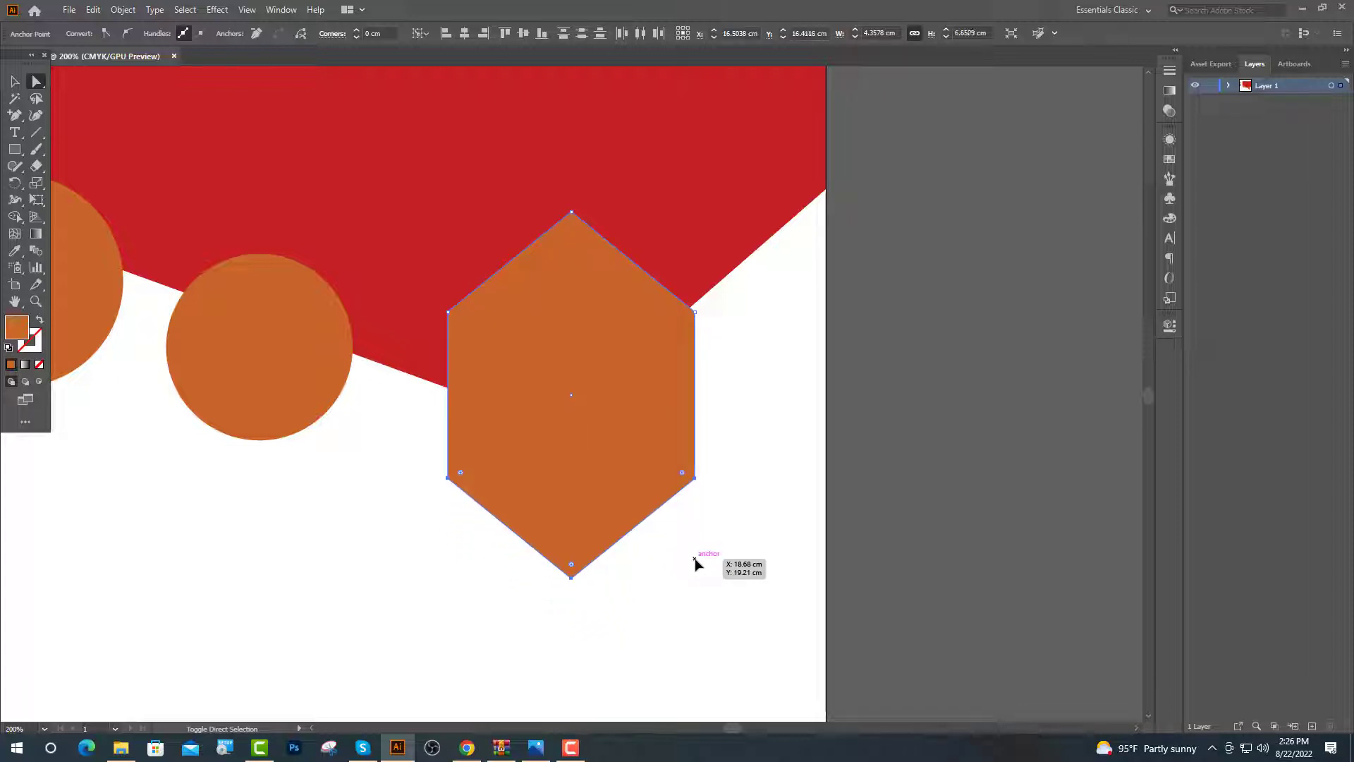
left_click_drag(461, 323, 428, 350)
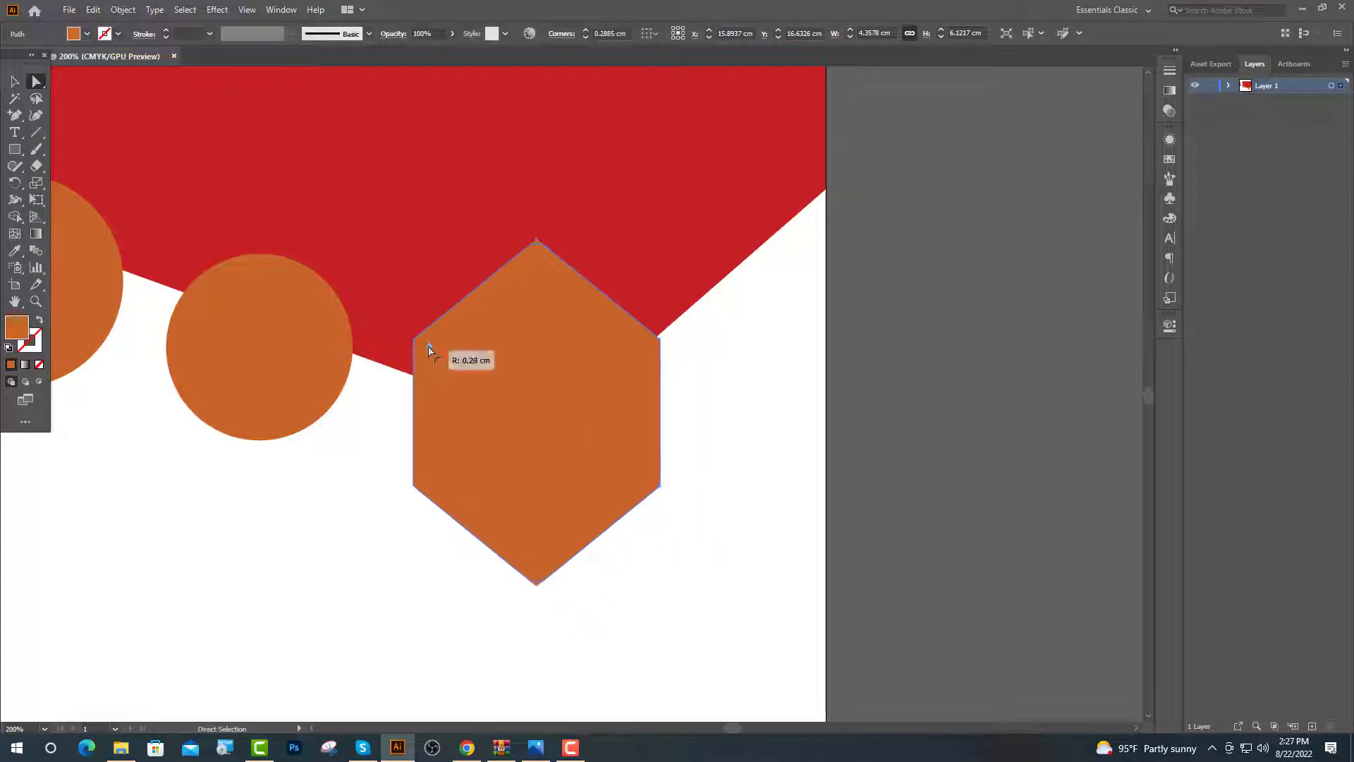
Draw a tall orange rectangle at the artboard's top-left
key("ctrl+1")
key("ctrl+shift+a")
key("m")
left_click_drag(263, 106, 425, 137)
Cut off the pill's top using a bar and Pathfinder Minus Front
key("v")
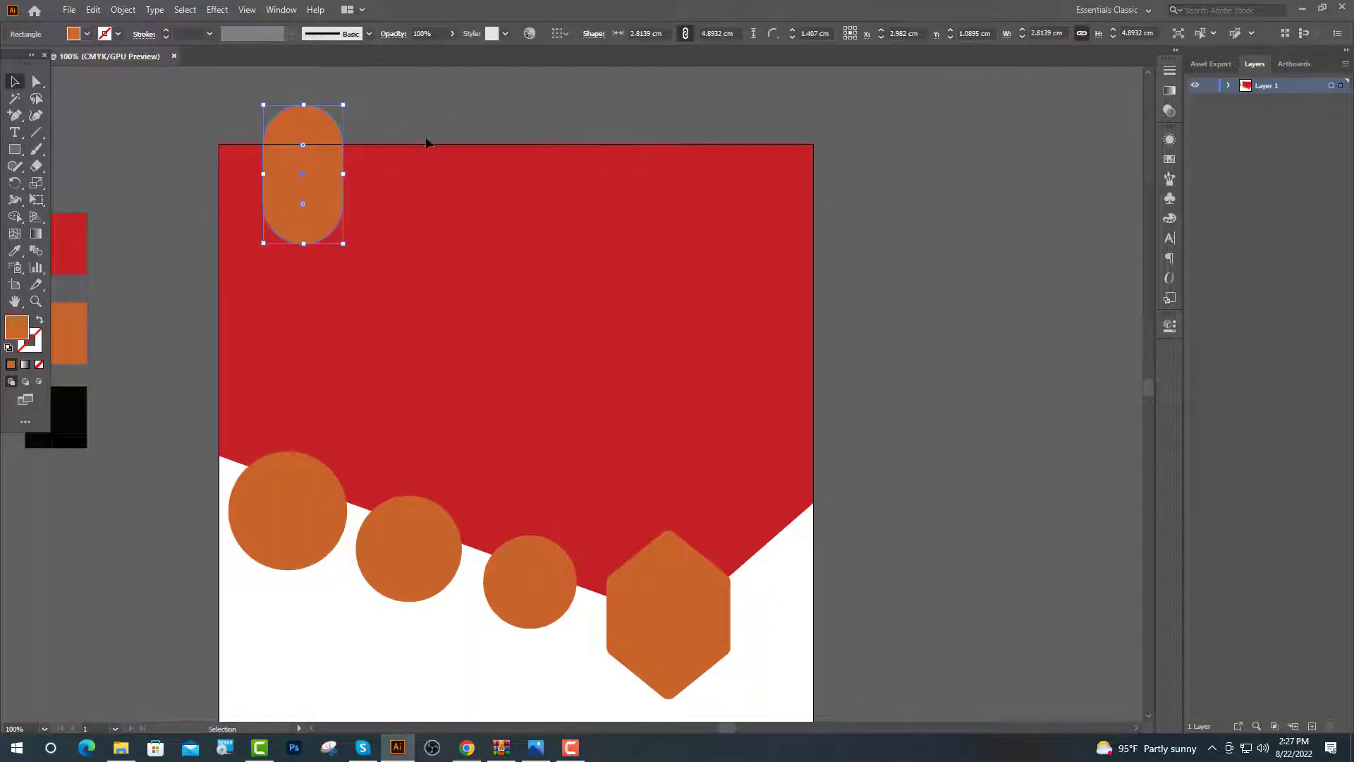
key("ctrl+=")
key("m")
left_click_drag(148, 150, 447, 232)
key("v")
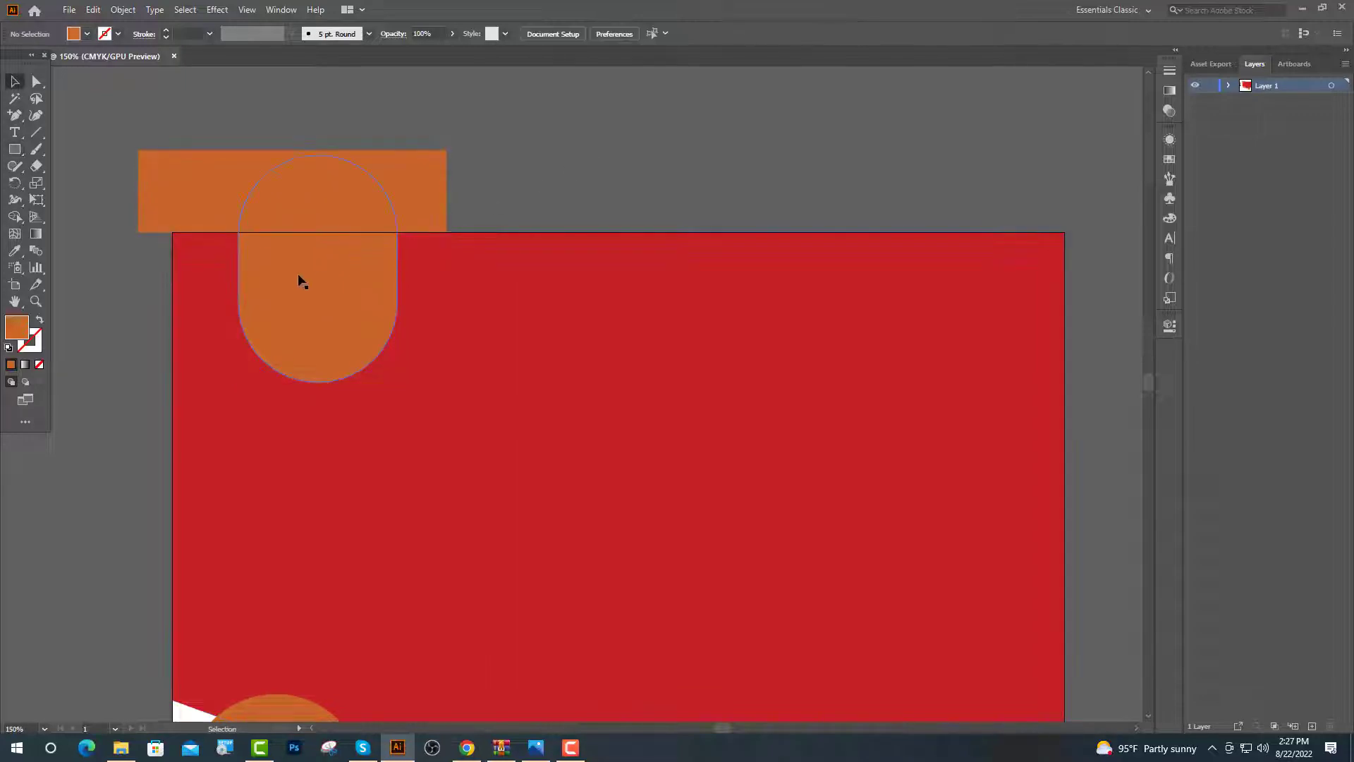
left_click(296, 278)
left_click(427, 225, "shift")
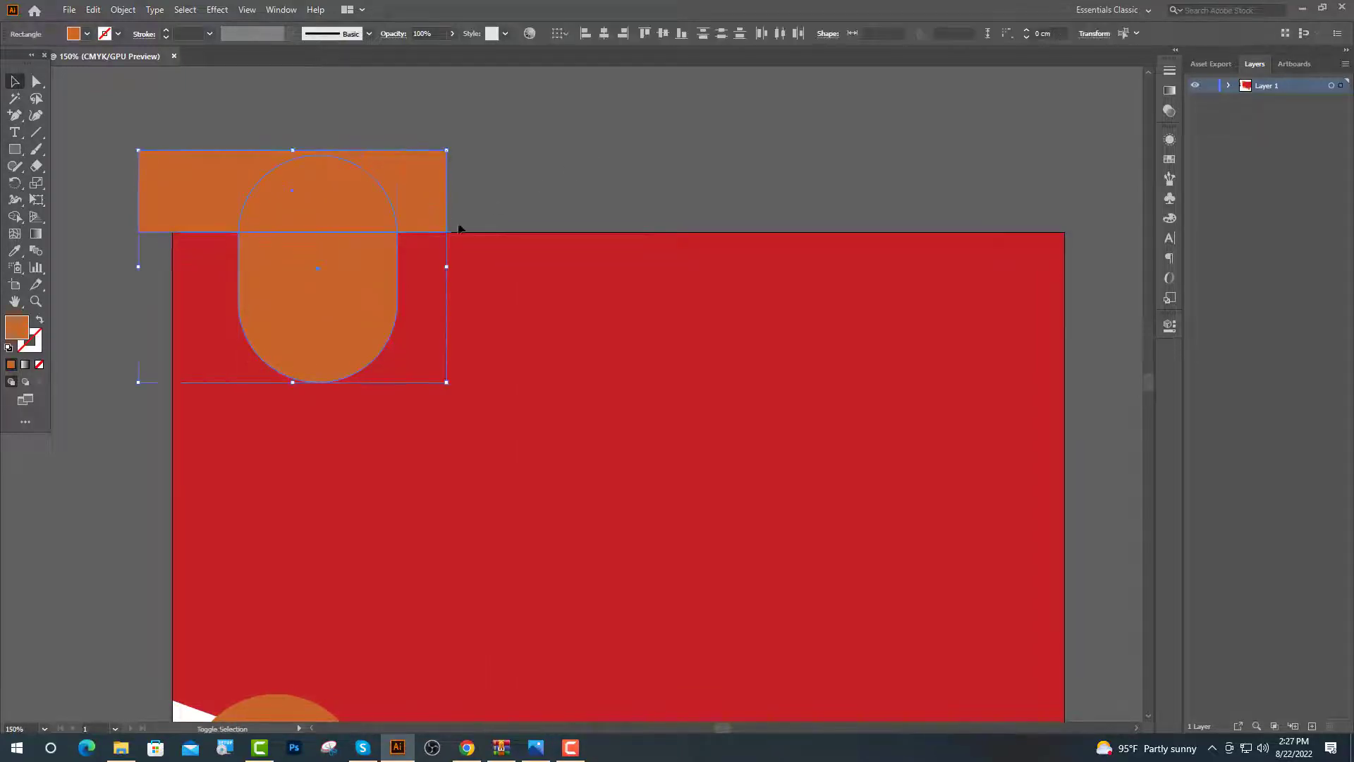
left_click(1173, 327)
left_click(1016, 505)
Fill the half-round tab with white using the Eyedropper
key("ctrl+minus")
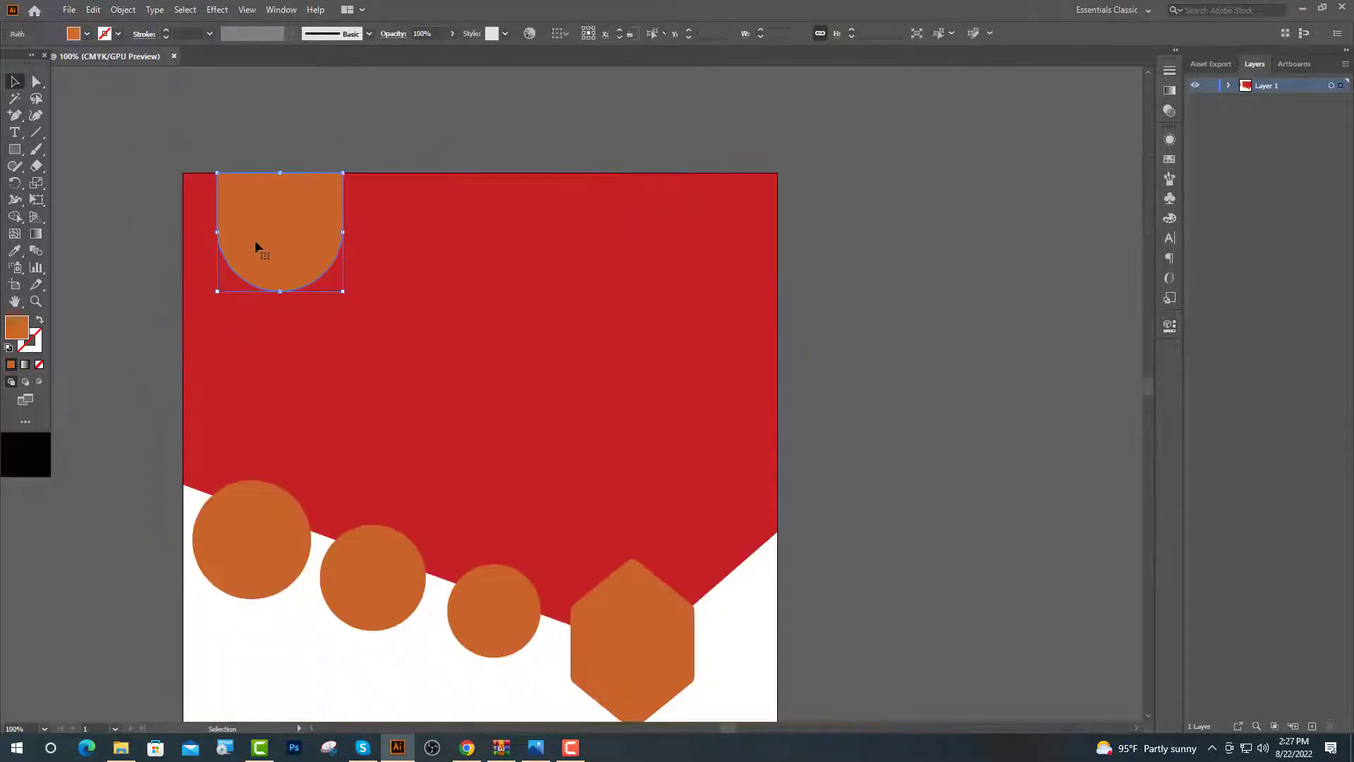
left_click(14, 252)
left_click(298, 640)
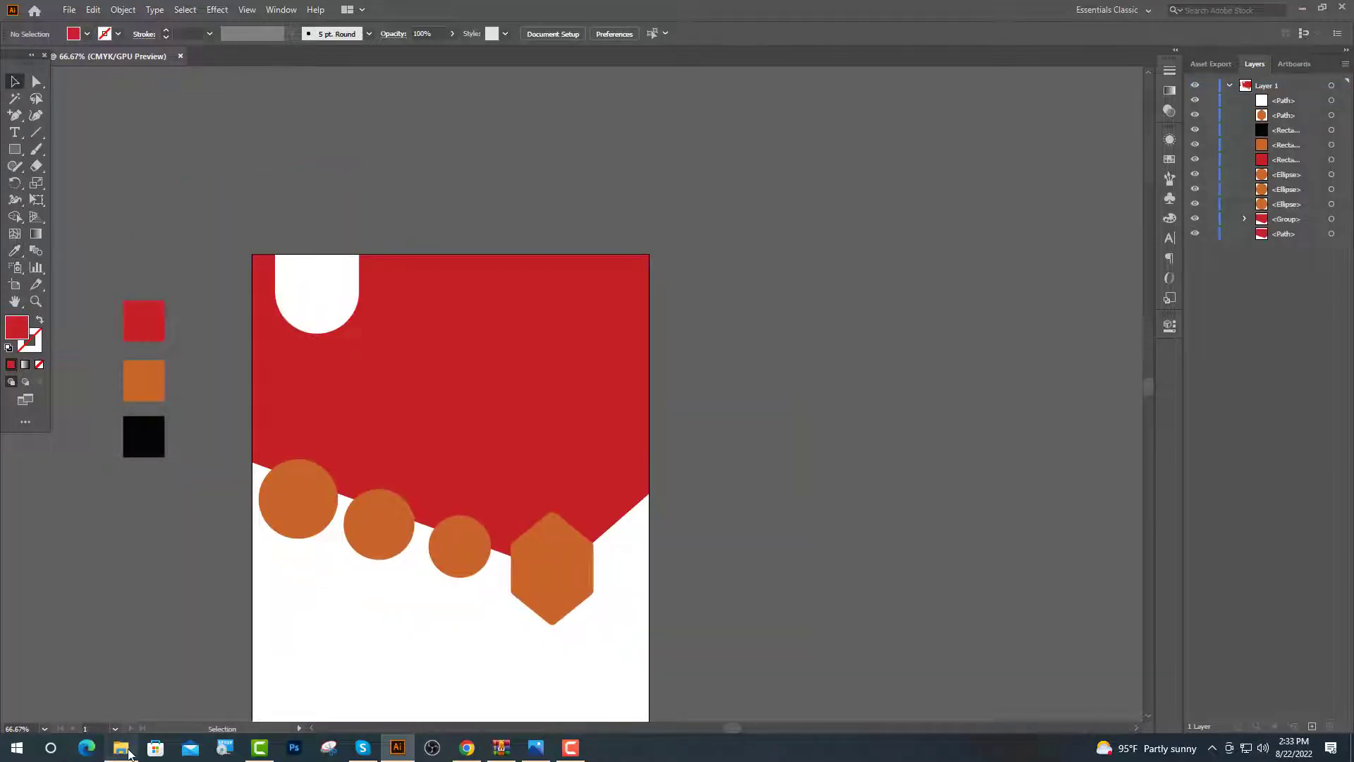
Place the burger photo from File Explorer and scale it to about 24 cm wide
left_click(122, 749)
left_click_drag(252, 117, 457, 492)
left_click_drag(455, 201, 487, 310)
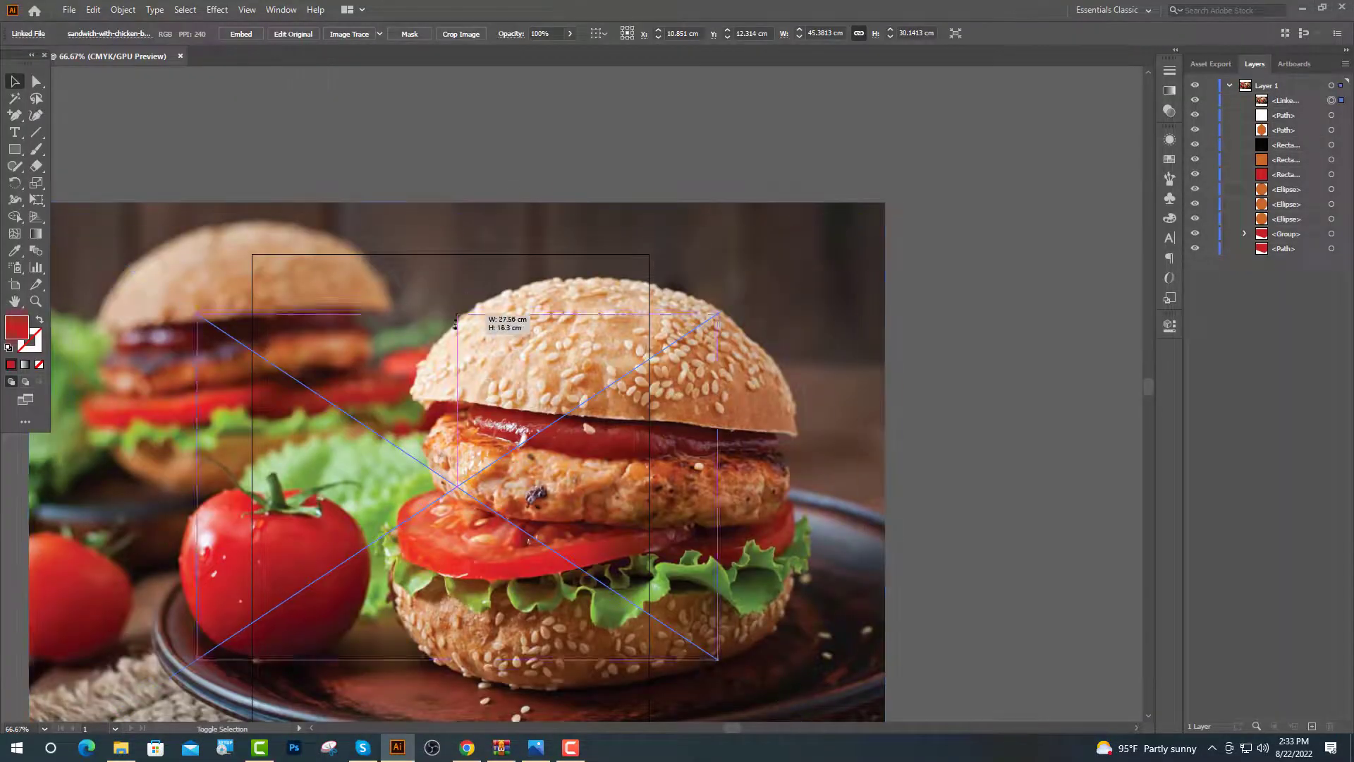
left_click_drag(510, 367, 529, 255)
left_click_drag(469, 221, 475, 264)
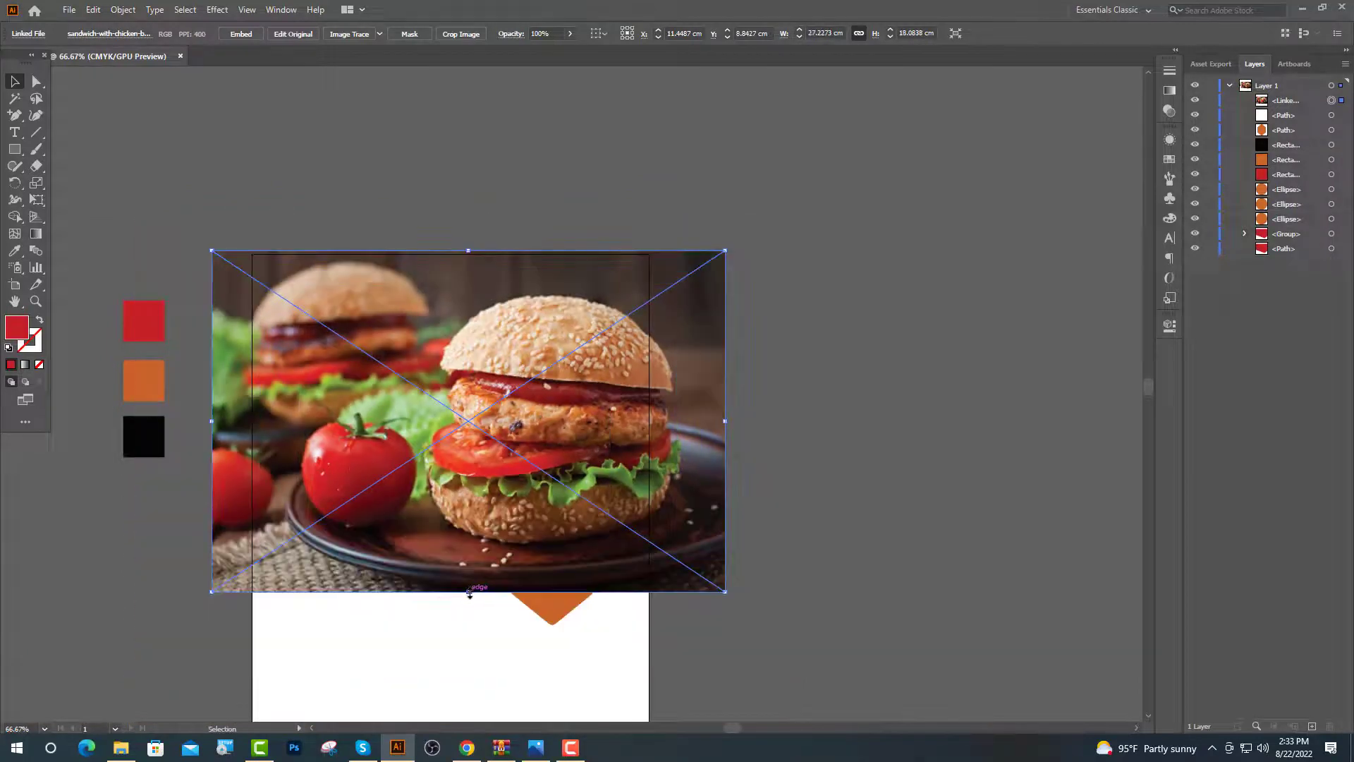
left_click_drag(470, 594, 472, 575)
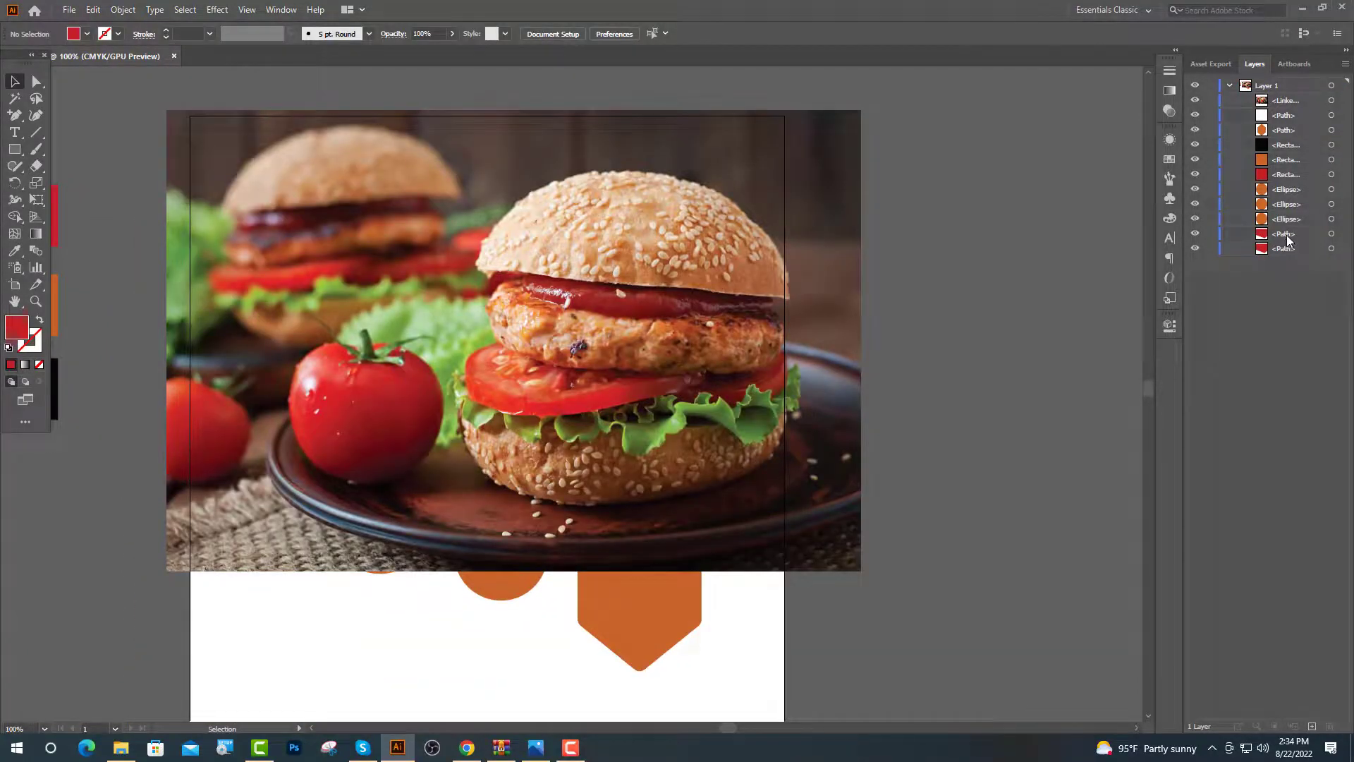
Move the red top shape to the top of the Layers stack and make a clipping mask with the photo
left_click_drag(1286, 240, 1287, 178)
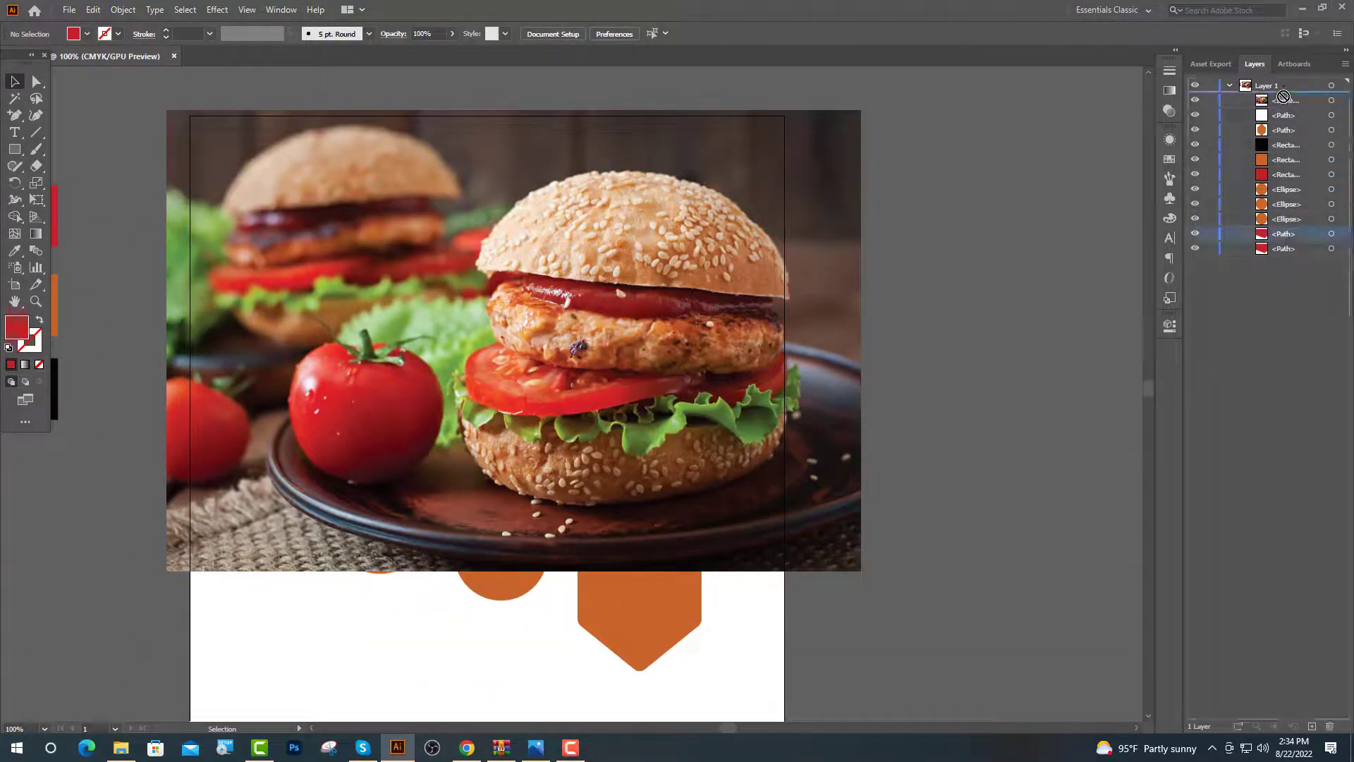
left_click_drag(1283, 97, 1284, 99)
left_click(840, 445)
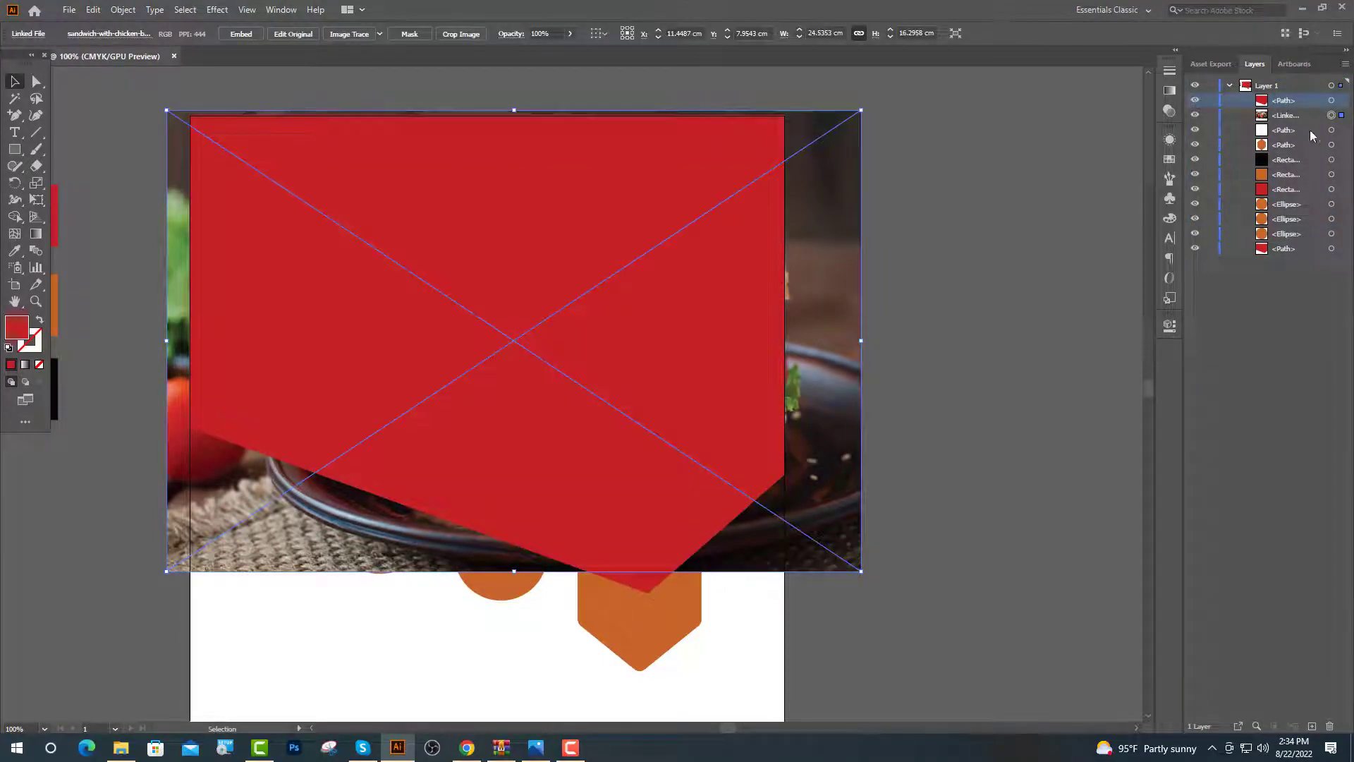
left_click(1330, 101, "shift")
right_click(579, 393)
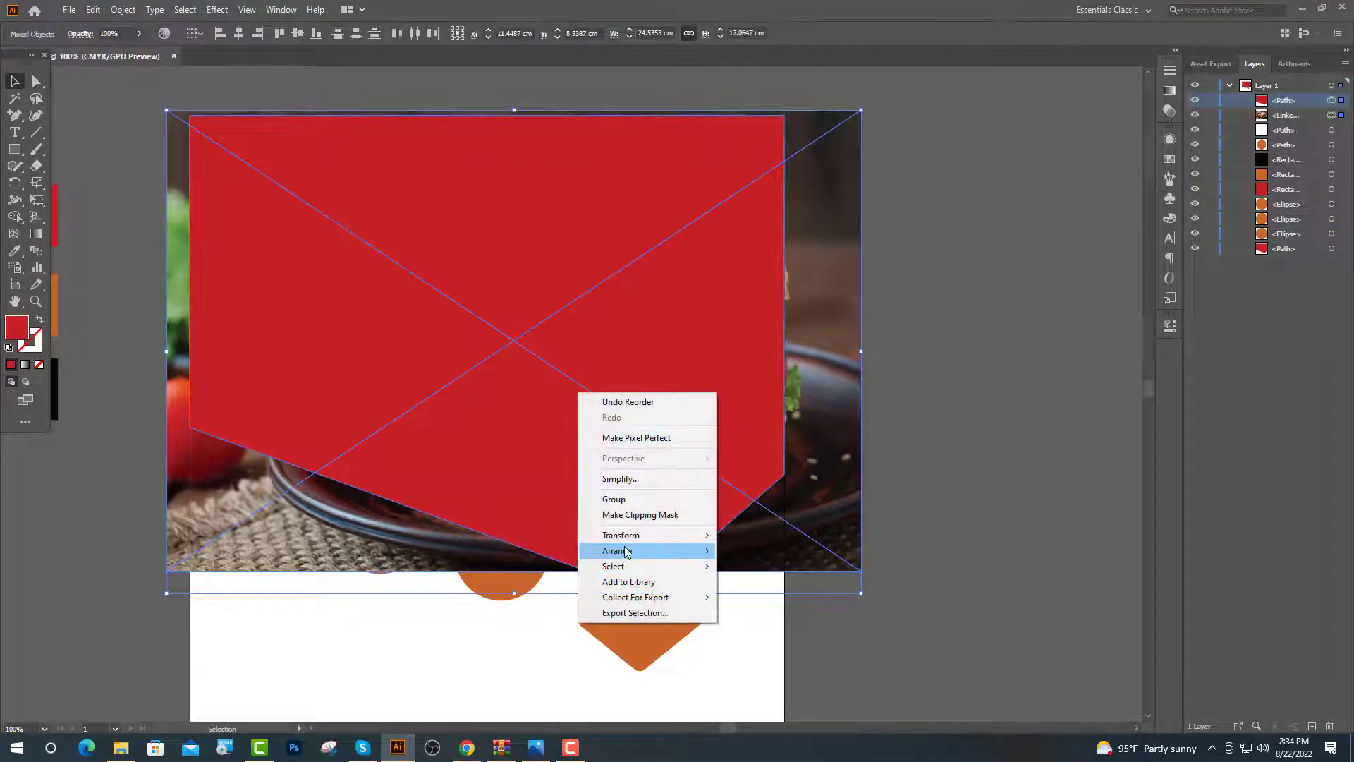
left_click(641, 515)
left_click(628, 658)
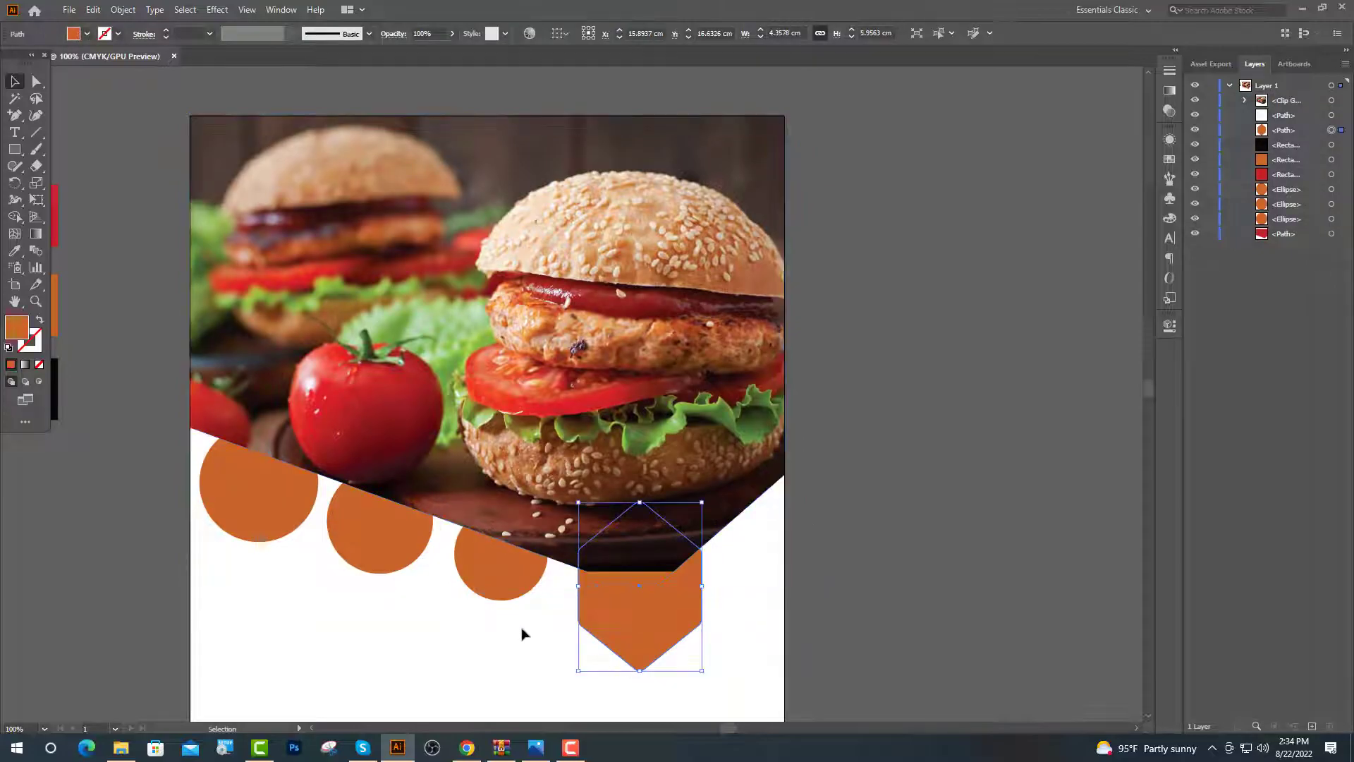
Bring the orange hexagon and three circles to the front, above the photo
left_click(513, 583, "shift")
left_click(405, 550, "shift")
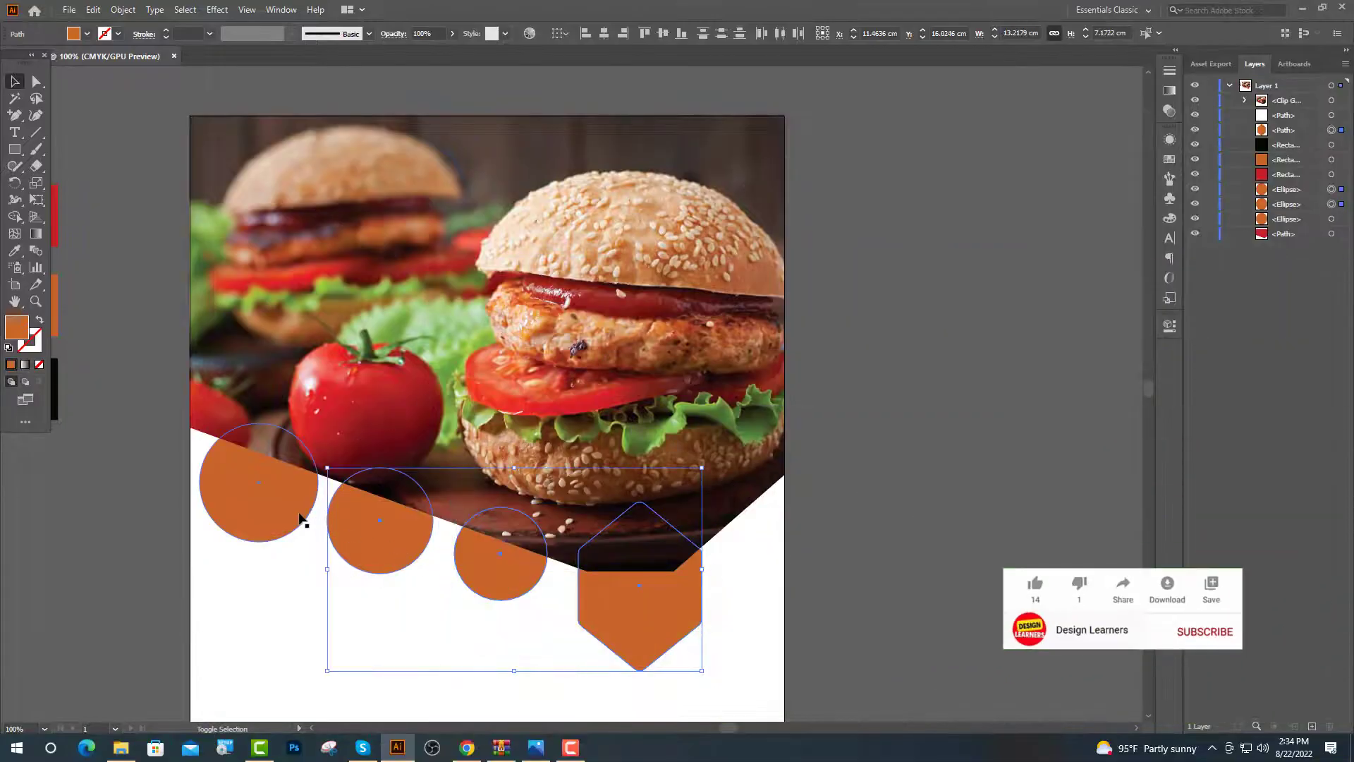
left_click(304, 520, "shift")
right_click(361, 537)
mouse_move(409, 447)
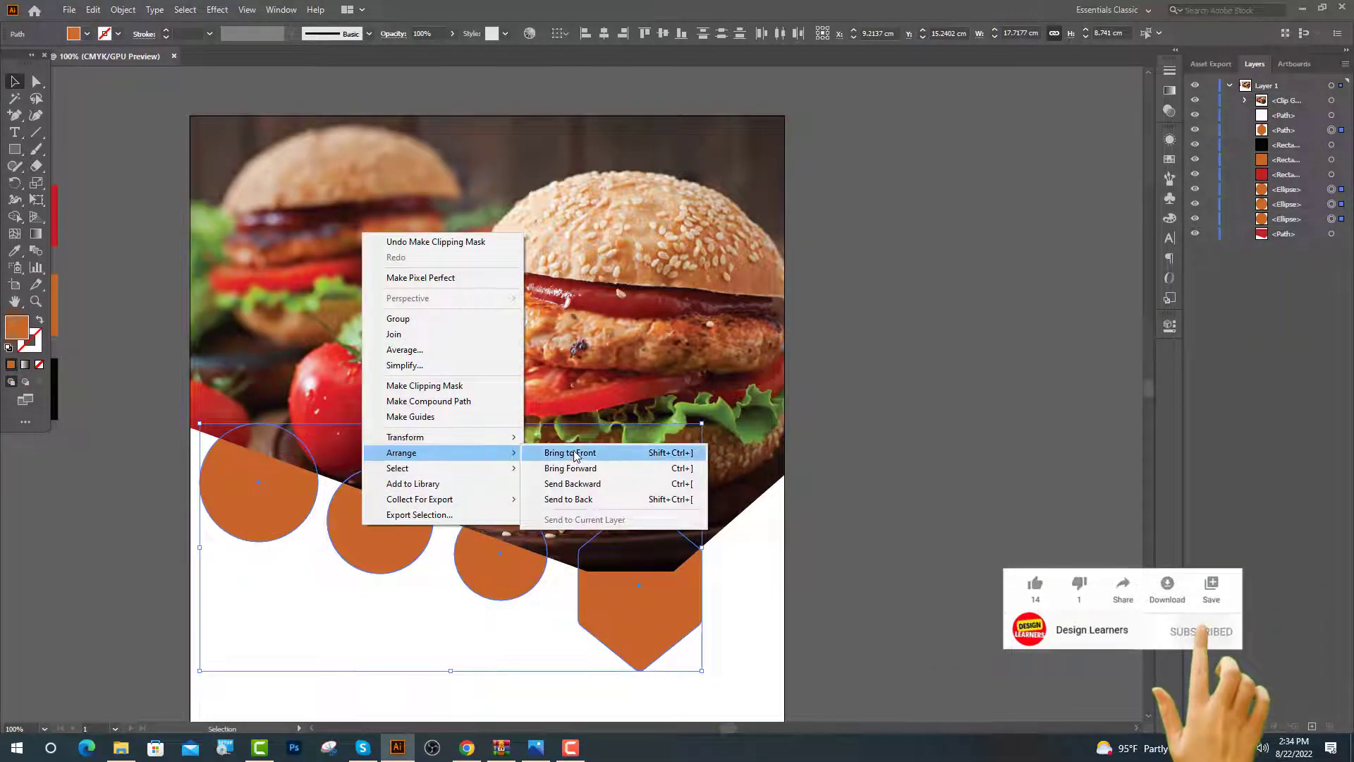
left_click(564, 450)
left_click(894, 480)
key("ctrl+equal")
Bring the white top tab to the front, above the photo
left_click(1331, 174)
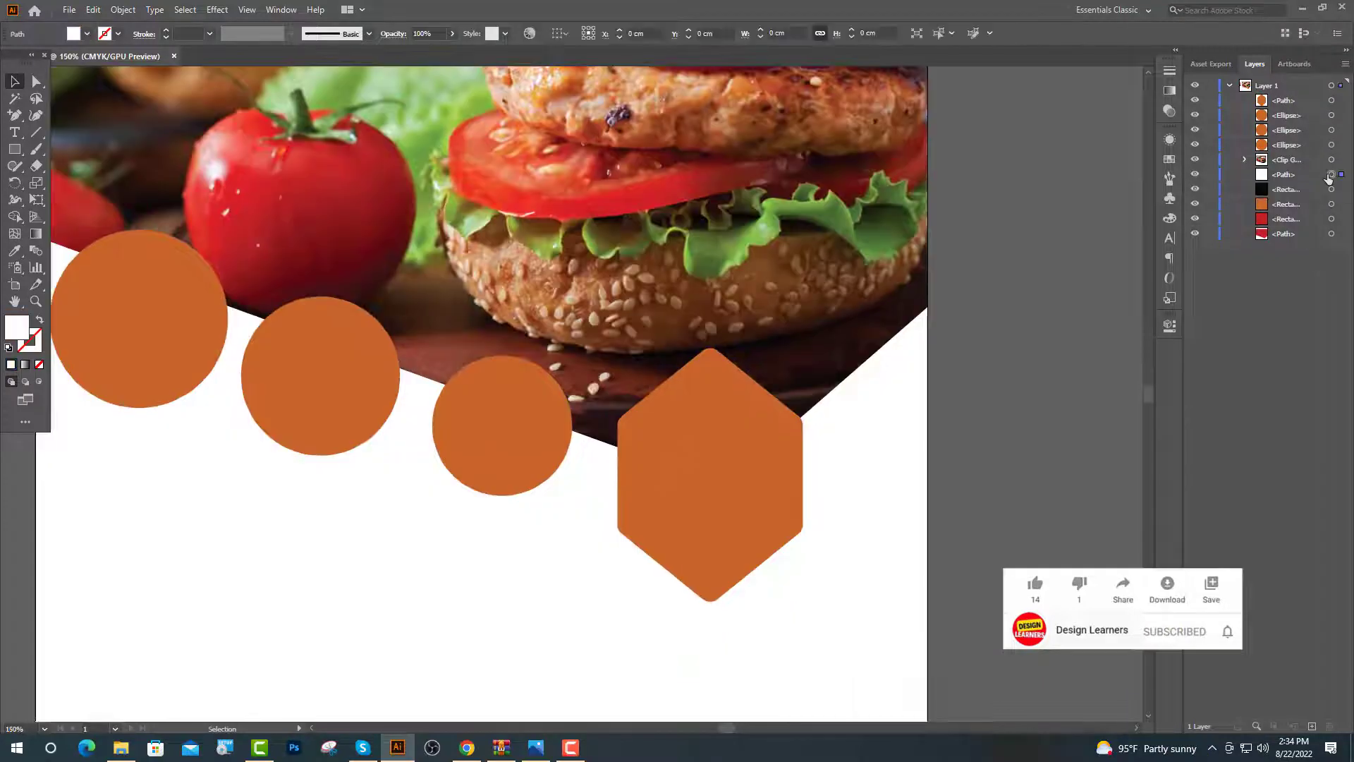
key("ctrl+minus")
key("ctrl+minus")
right_click(470, 232)
mouse_move(508, 467)
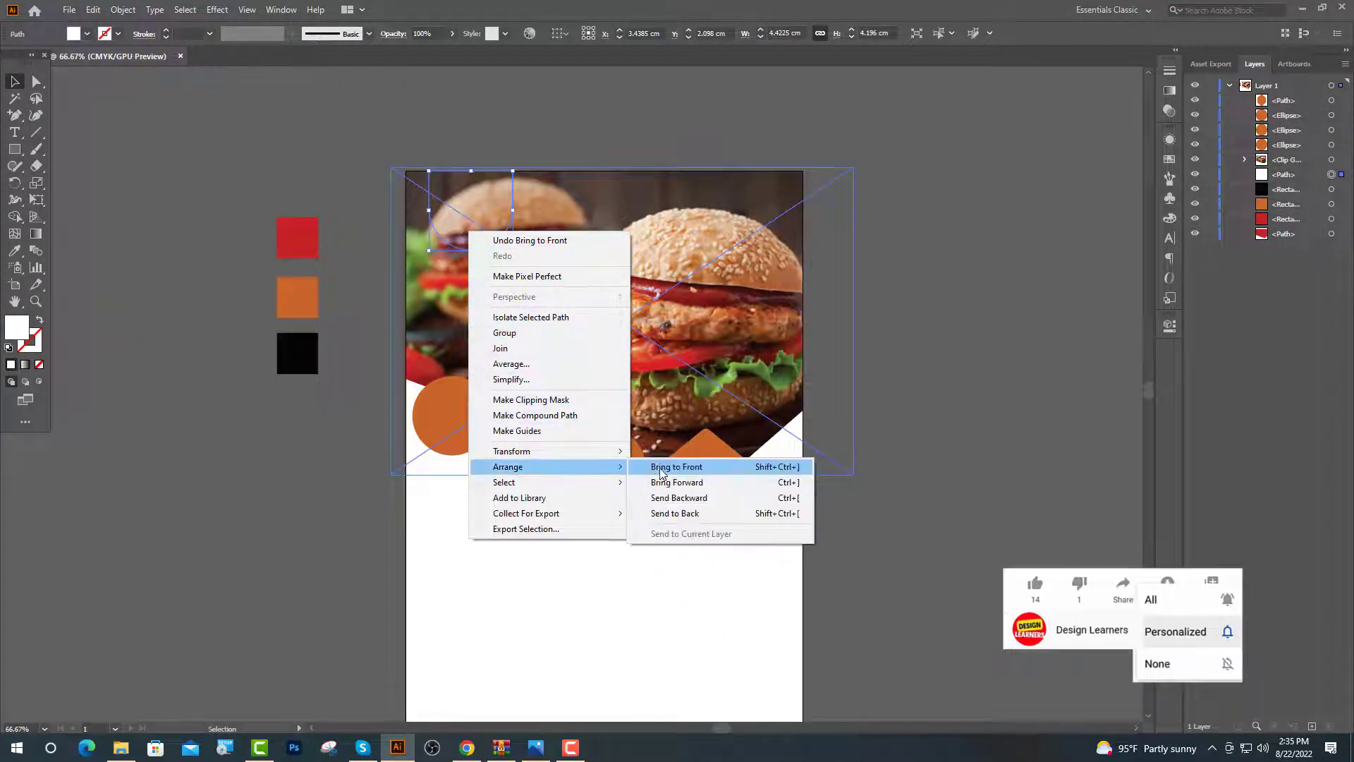
left_click(667, 468)
left_click(913, 306)
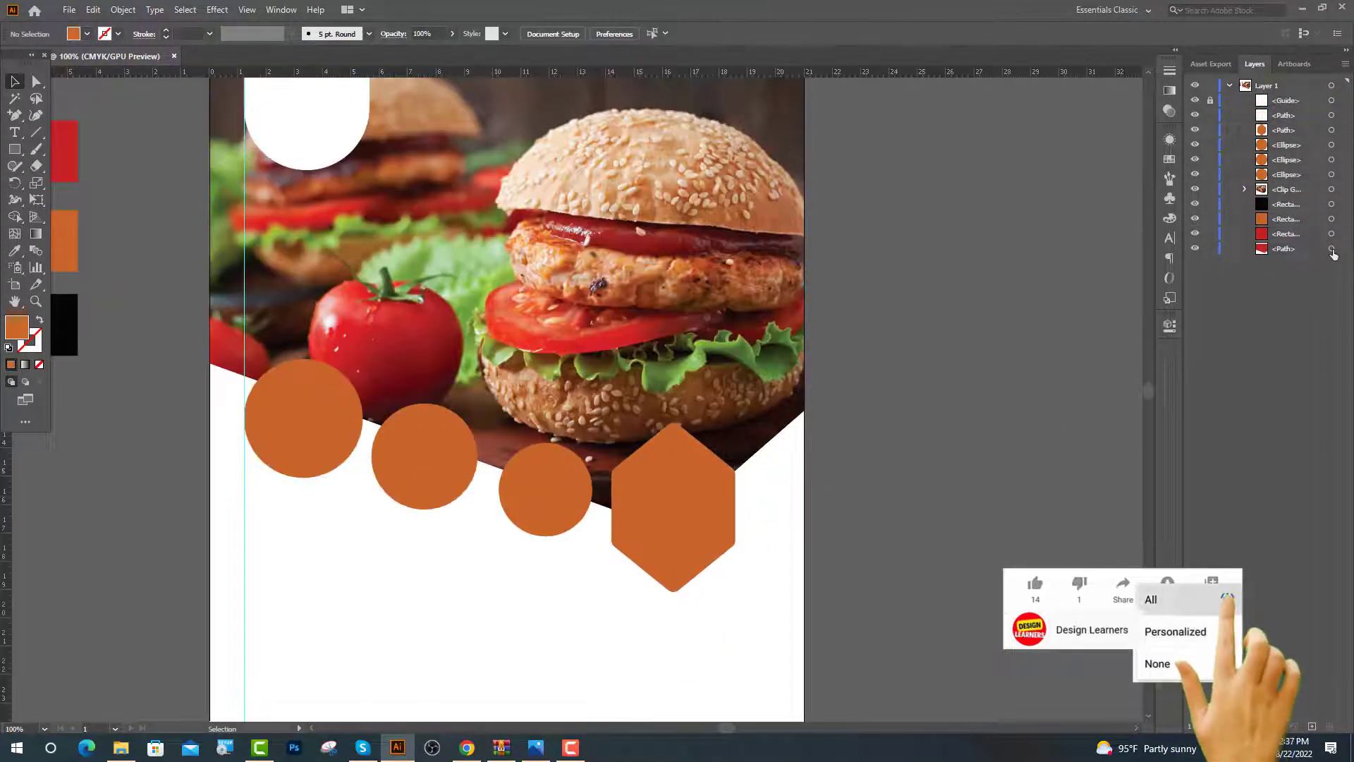
Nudge the red shape down so a thin red stripe shows below the photo
left_click(1331, 248)
key("Down")
key("Down")
key("Down")
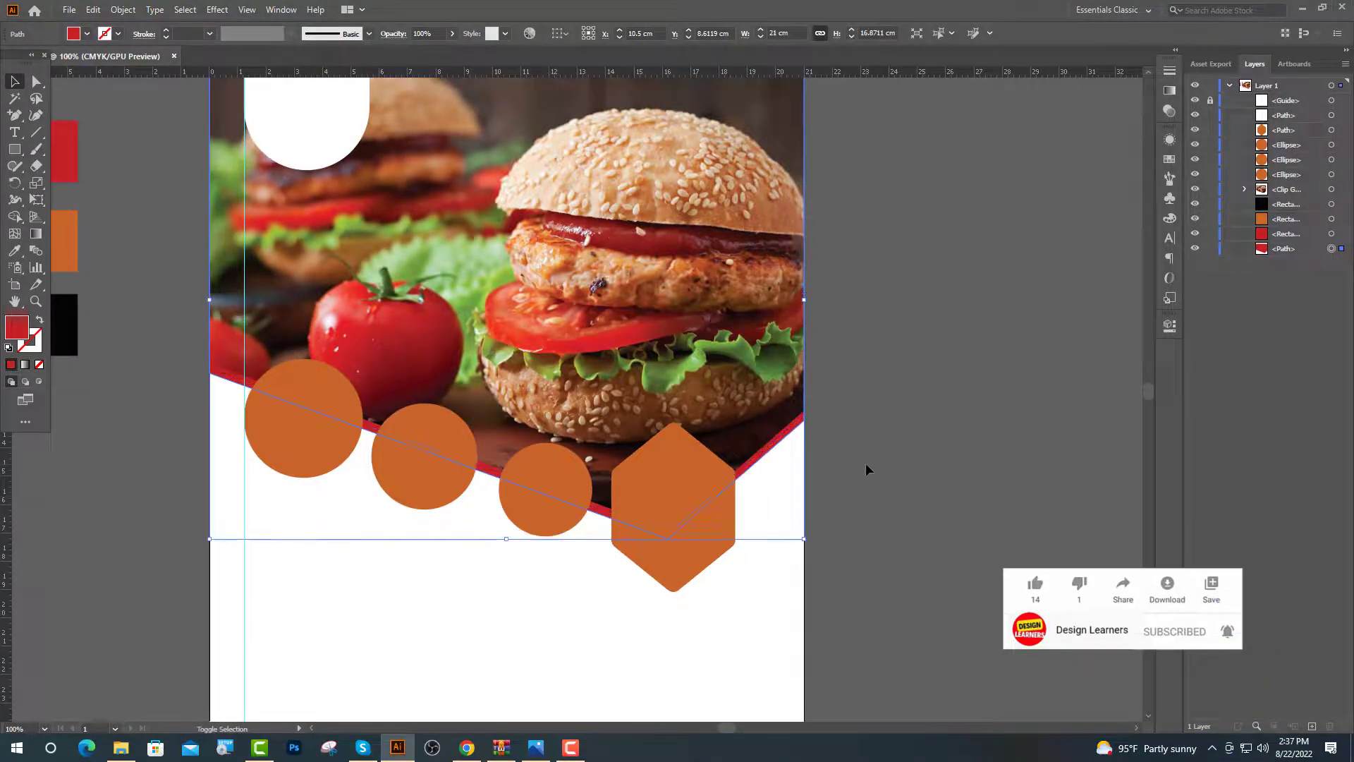
left_click(866, 466)
key("ctrl+minus")
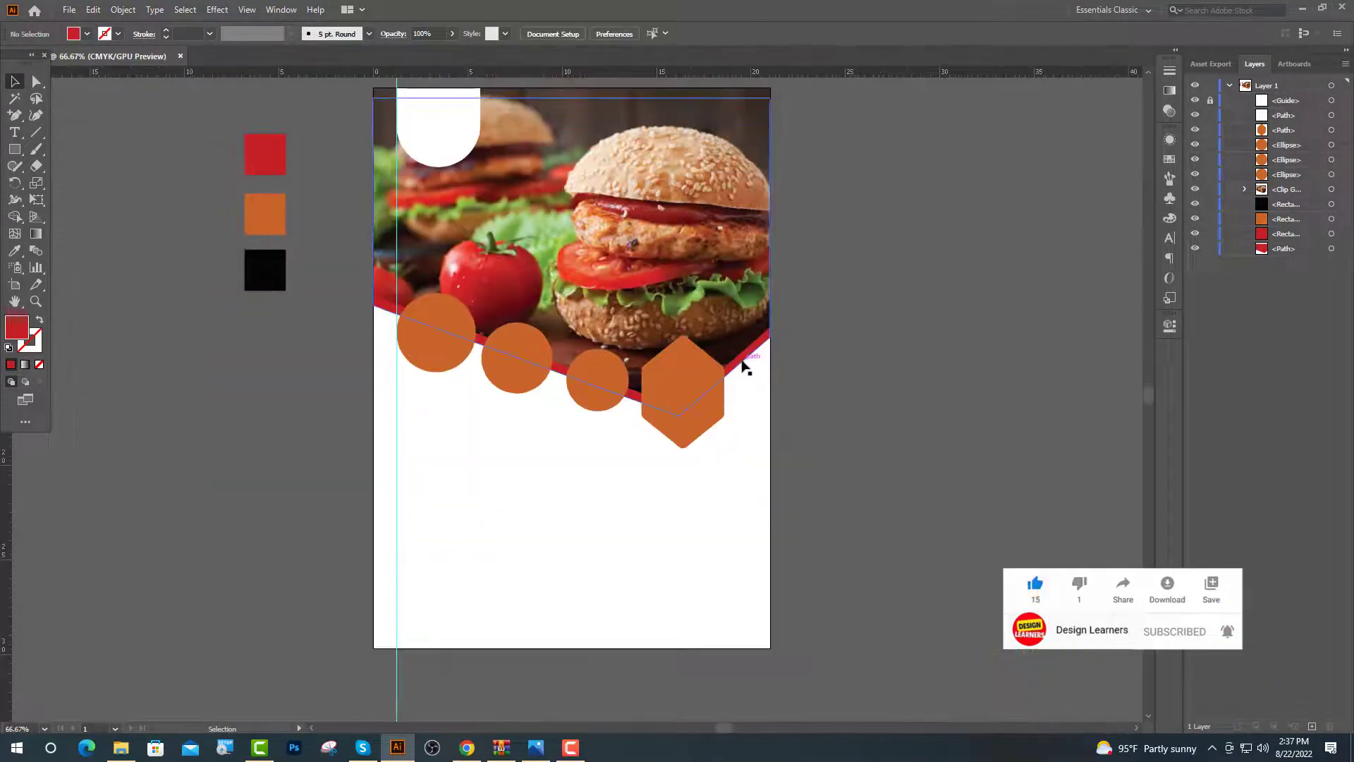
Alt-drag a copy of the red shape down over the flyer's lower area
left_click_drag(746, 367, 576, 549, "alt")
left_click(924, 549)
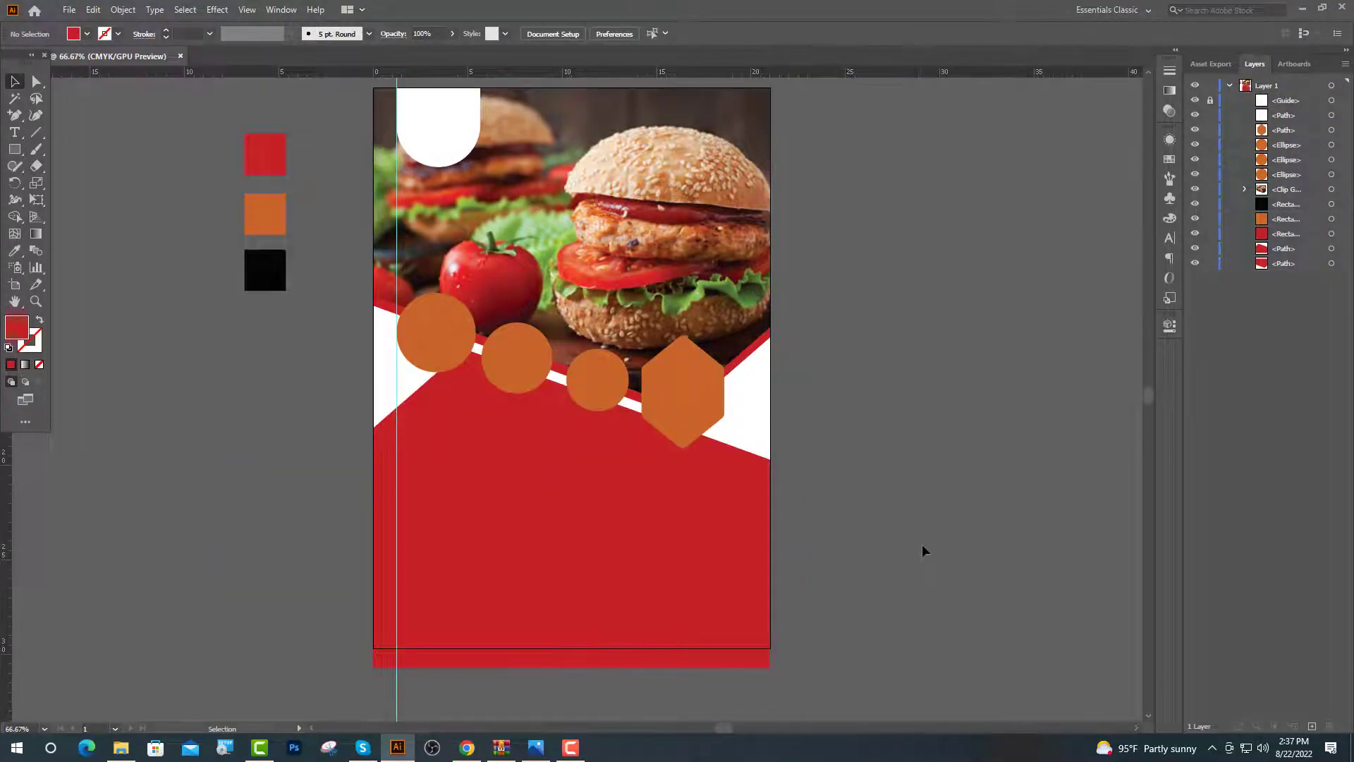
scroll(923, 549, "down", 2)
Trim the copy flush with the artboard bottom using a rectangle and Minus Front
left_click(16, 150)
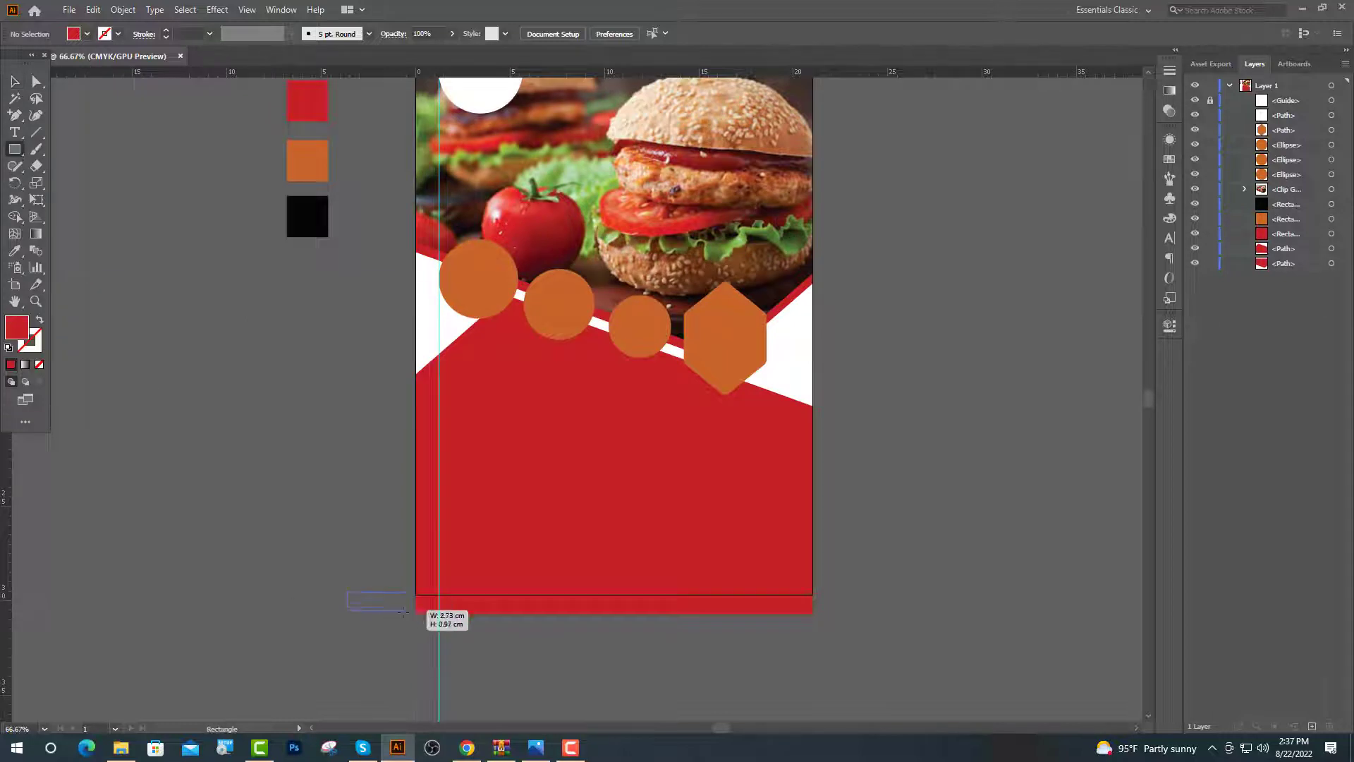
left_click_drag(403, 611, 866, 669)
key("v")
left_click(662, 514, "shift")
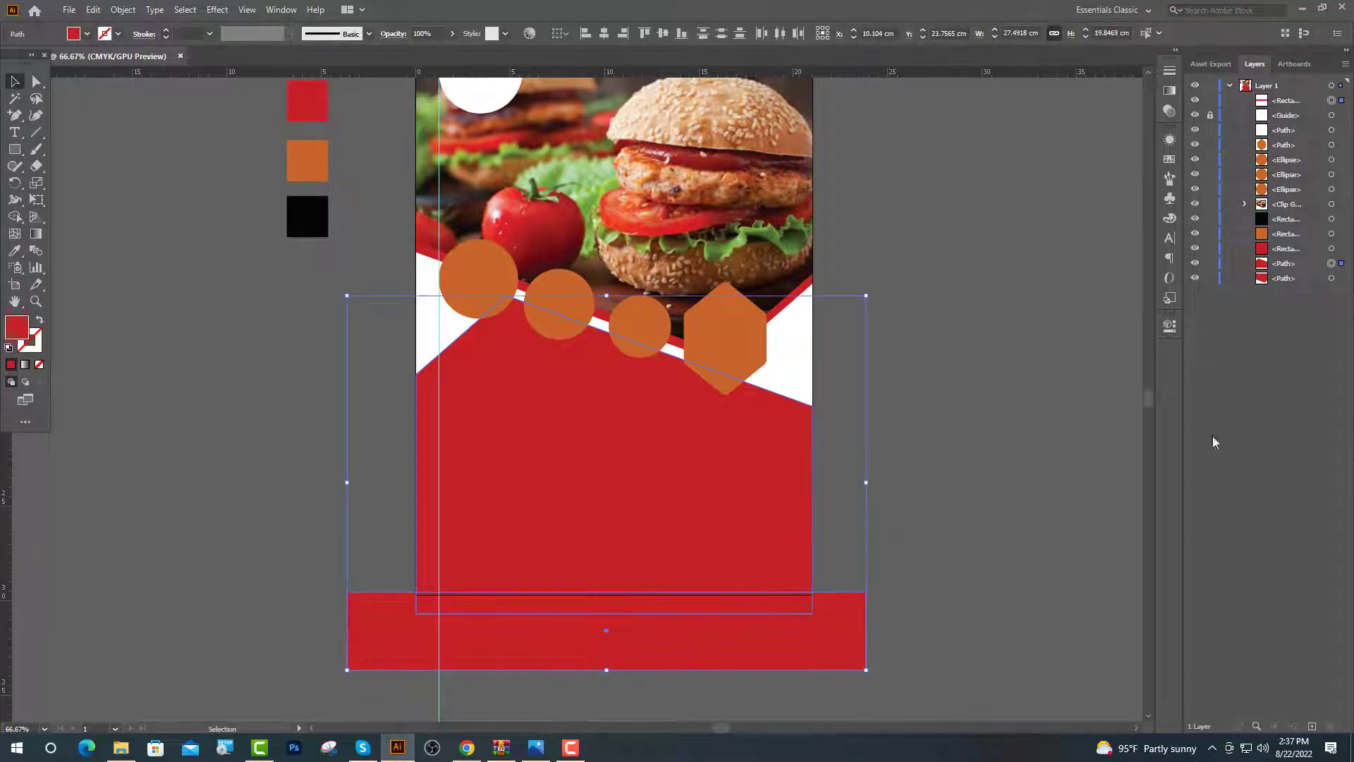
left_click(1171, 328)
left_click(1018, 512)
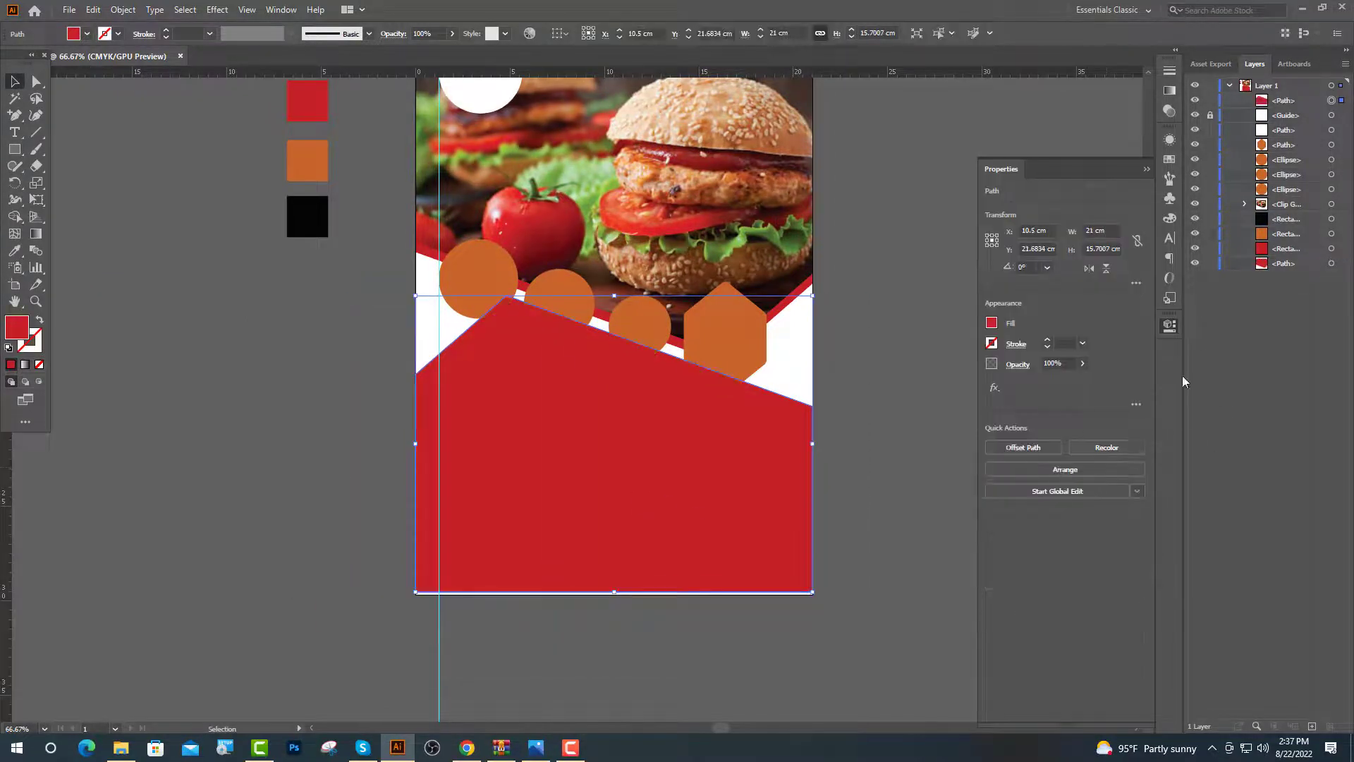
scroll(589, 402, "up", 6)
left_click_drag(632, 543, 634, 554)
scroll(725, 481, "down", 5)
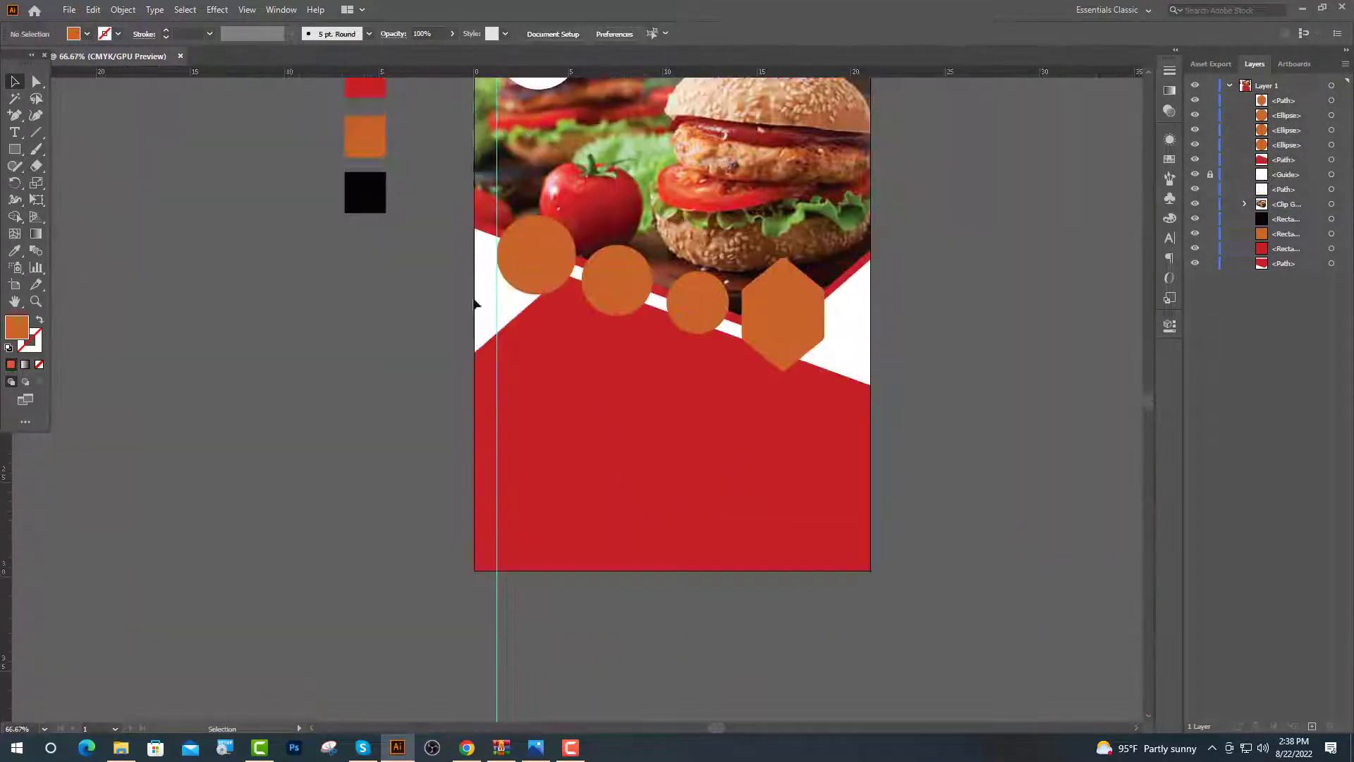
Bring the grilled chicken photo from the Image 1 folder onto the leftmost orange circle
left_click(531, 268)
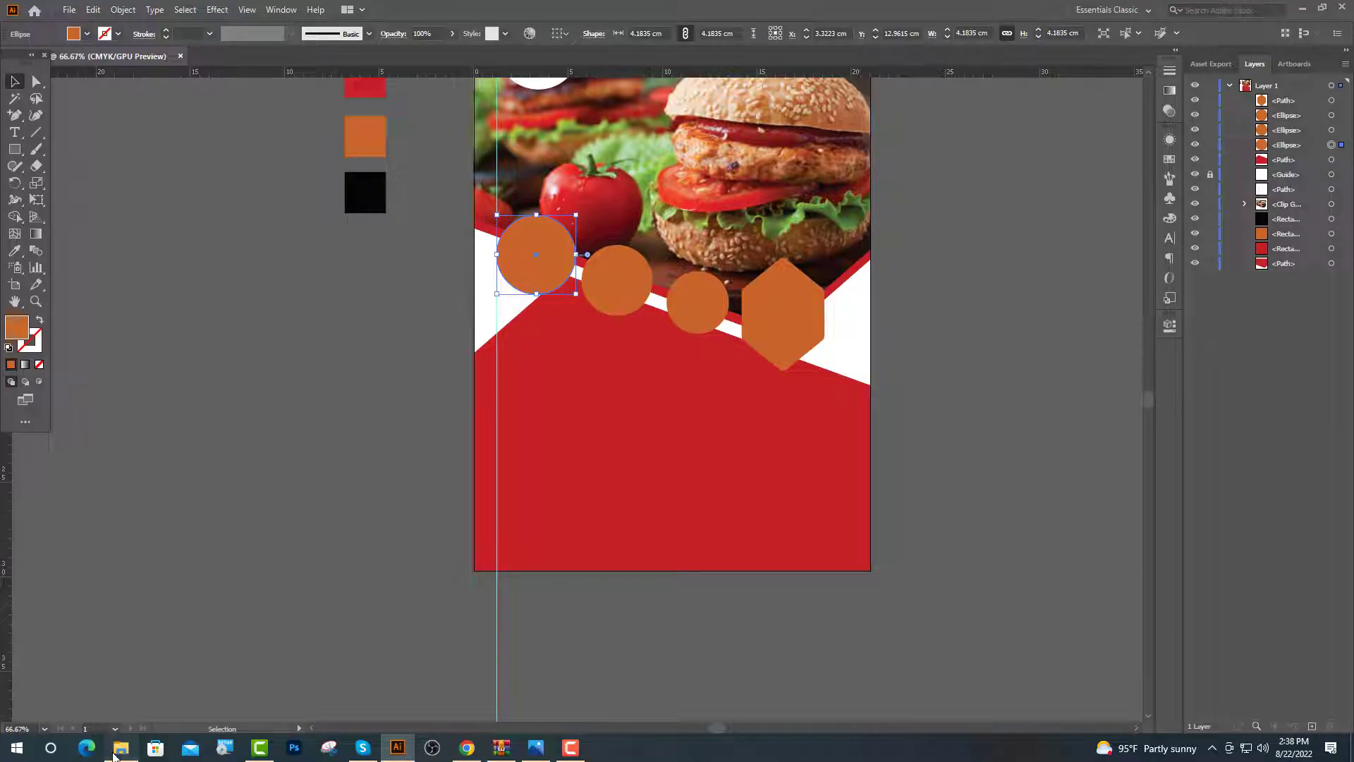
left_click(117, 752)
left_click(65, 47)
double_click(152, 90)
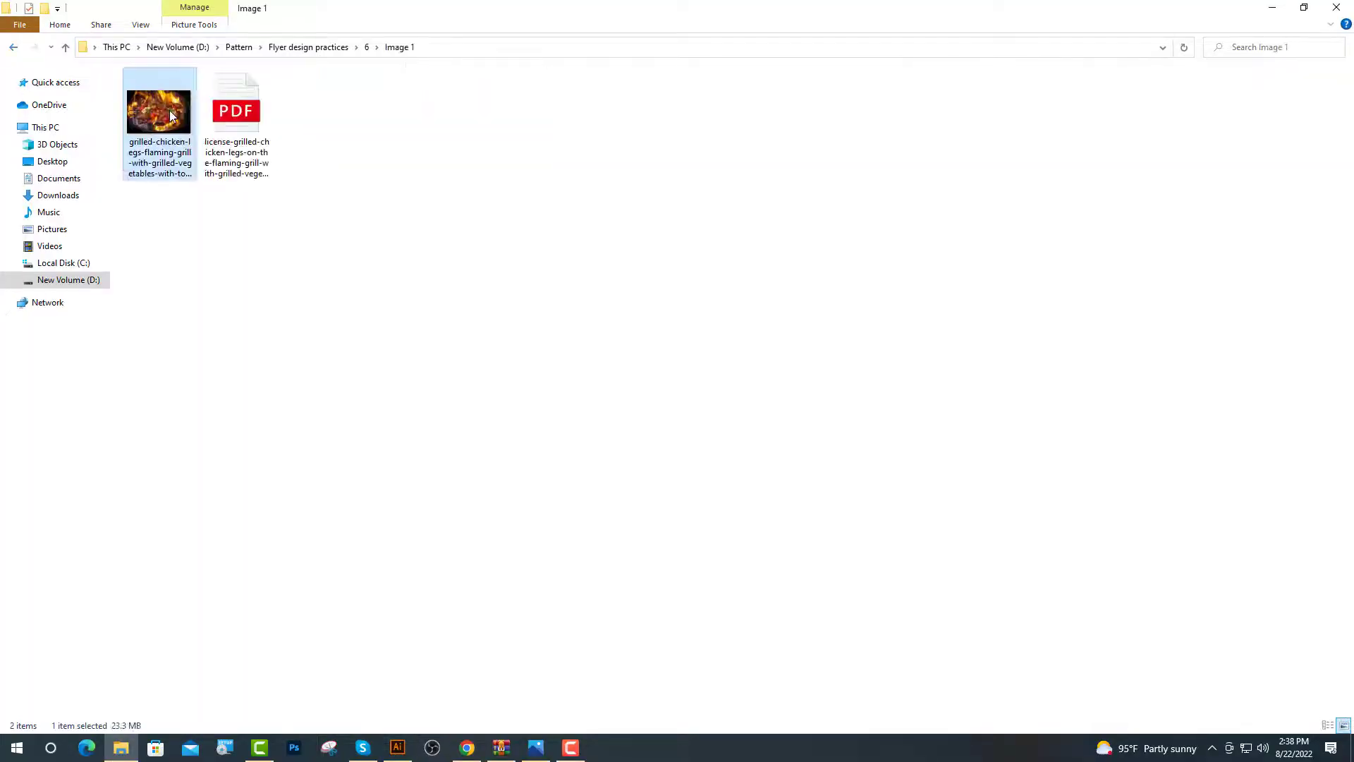
left_click_drag(171, 116, 540, 264)
scroll(544, 455, "down", 1)
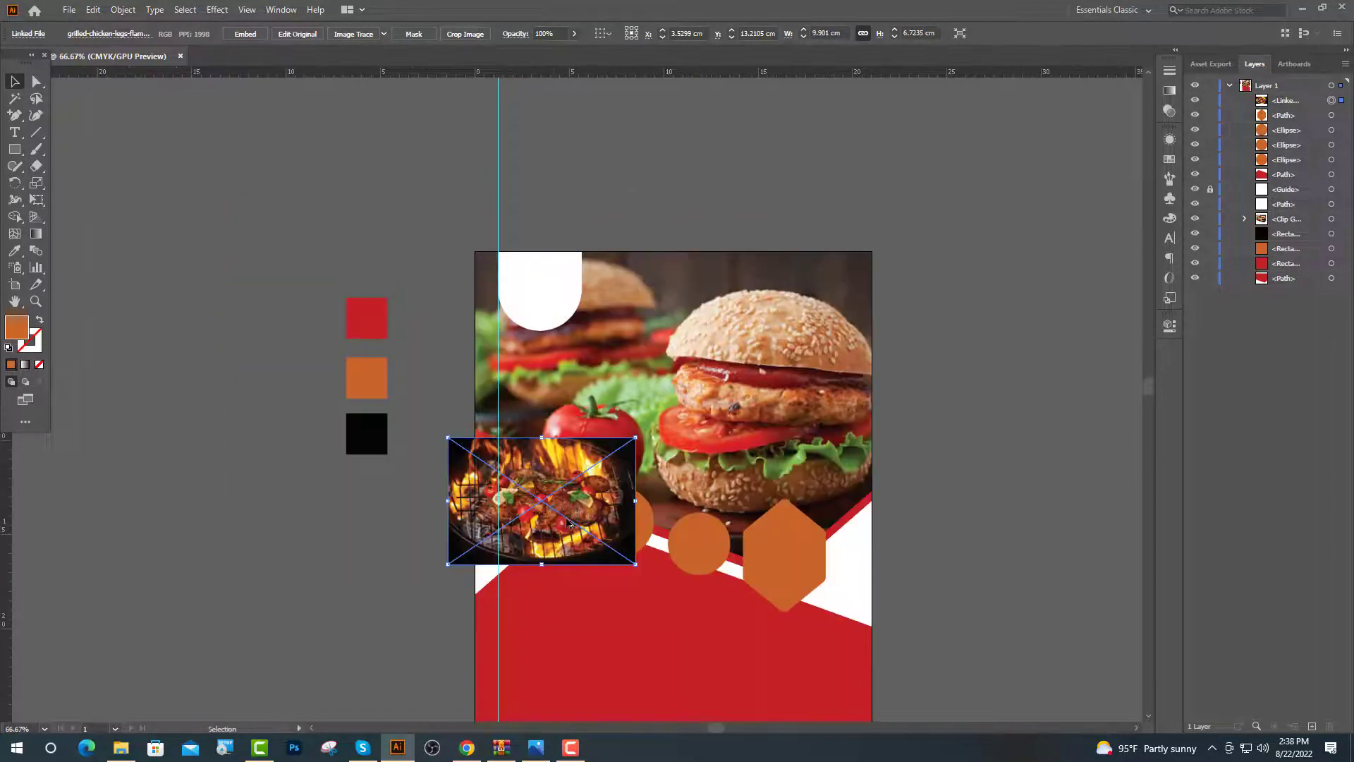
scroll(557, 482, "up", 1)
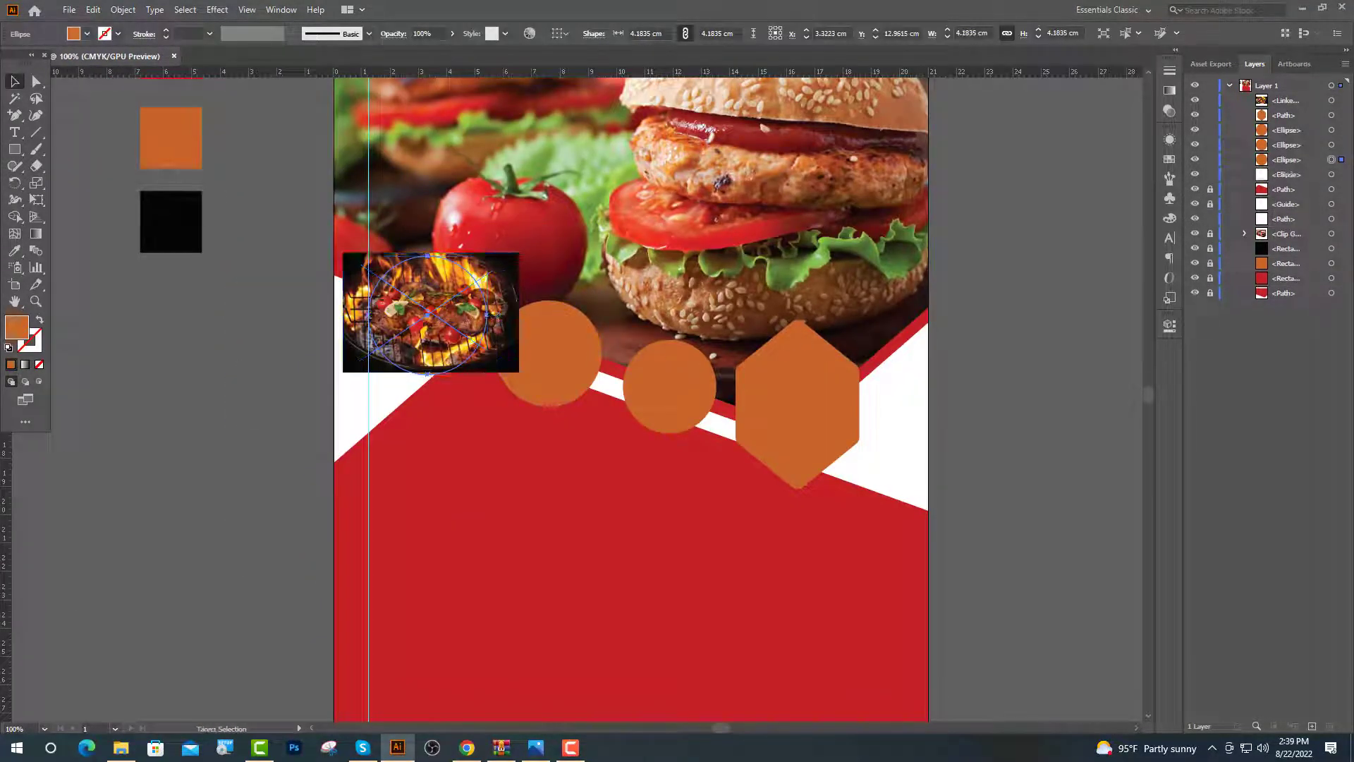
Place the grill photo under the circle and clip it with a clipping mask
left_click_drag(1285, 104, 1296, 167)
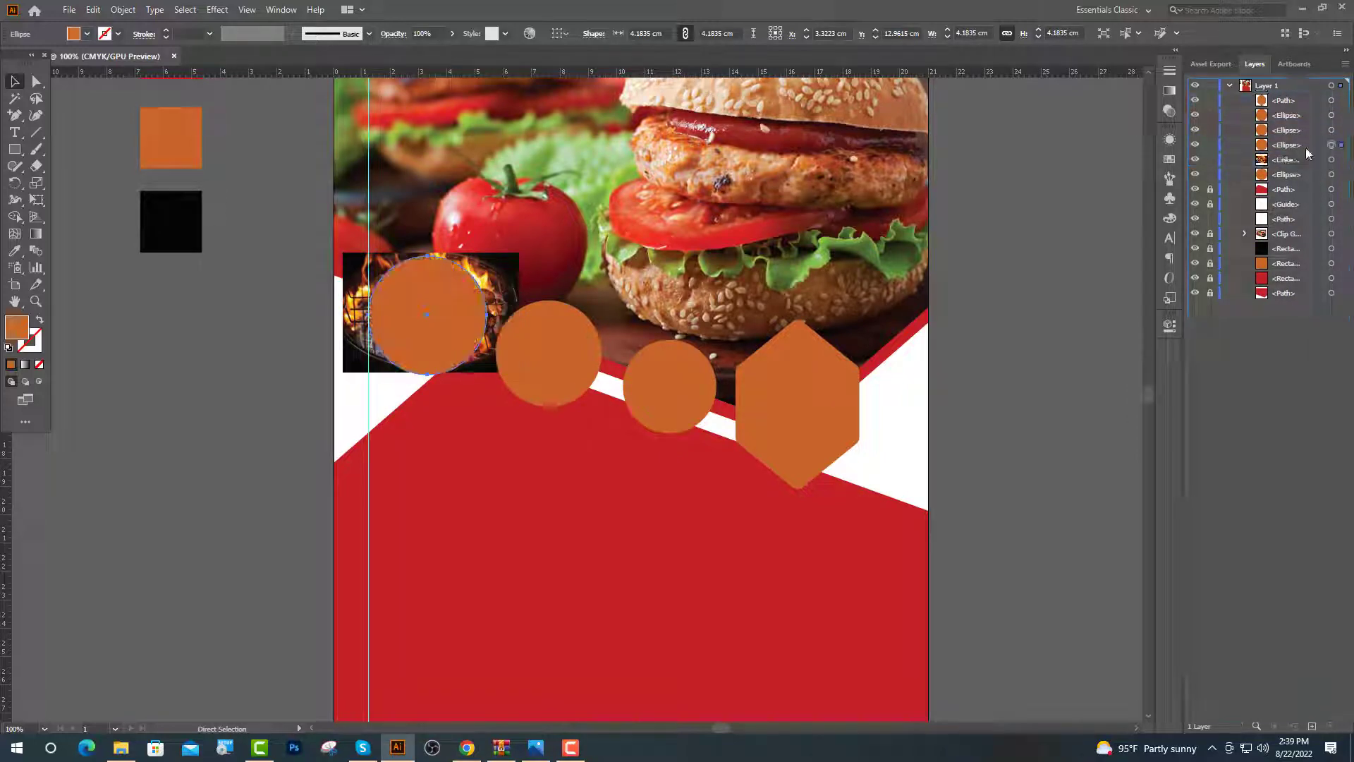
left_click(1331, 160, "shift")
right_click(432, 308)
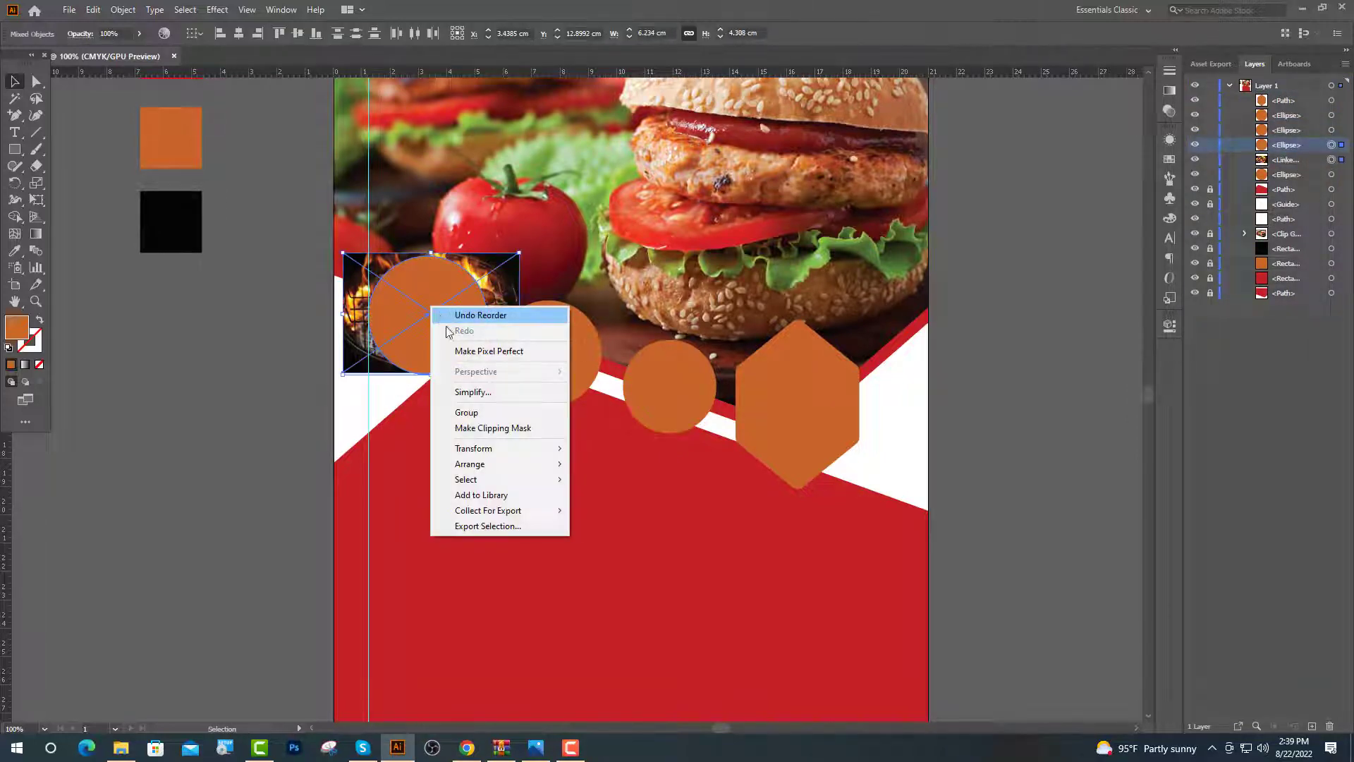
left_click(477, 433)
key("ctrl+shift+a")
Enlarge the clipping circle slightly and fill it with the red band's colour
key("ctrl+equal")
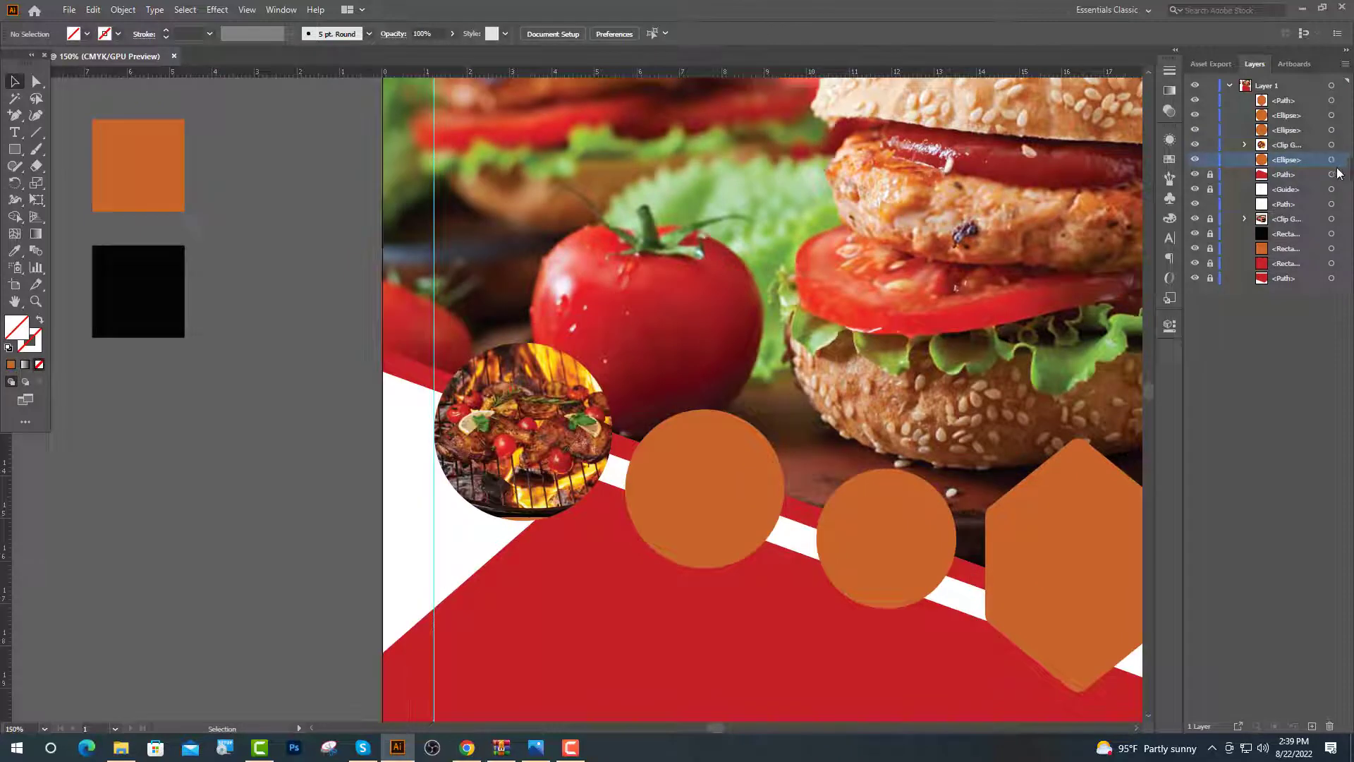
left_click(1331, 159)
key("ctrl+equal")
key("ctrl+equal")
key("ctrl+equal")
key("ctrl+equal")
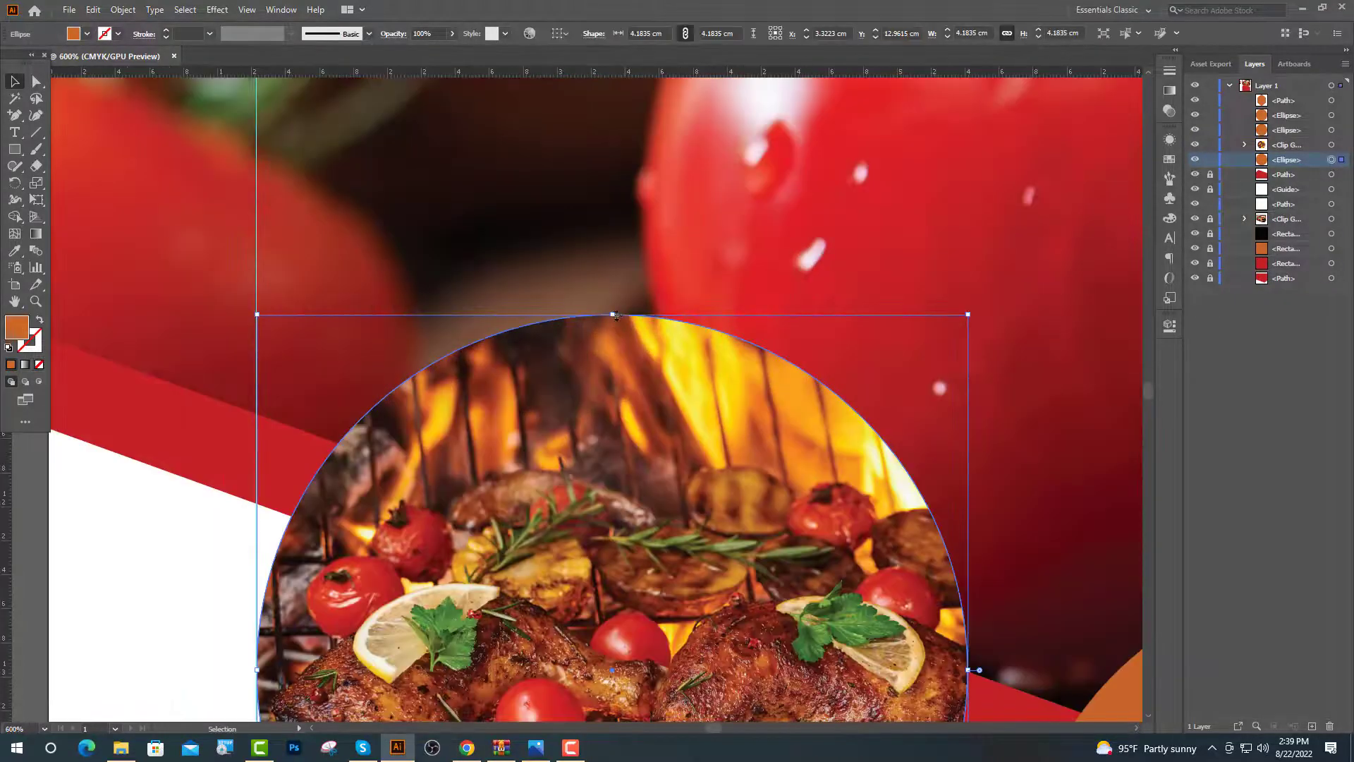
left_click_drag(614, 315, 623, 298)
key("ctrl+minus")
key("ctrl+minus")
key("ctrl+minus")
key("ctrl+minus")
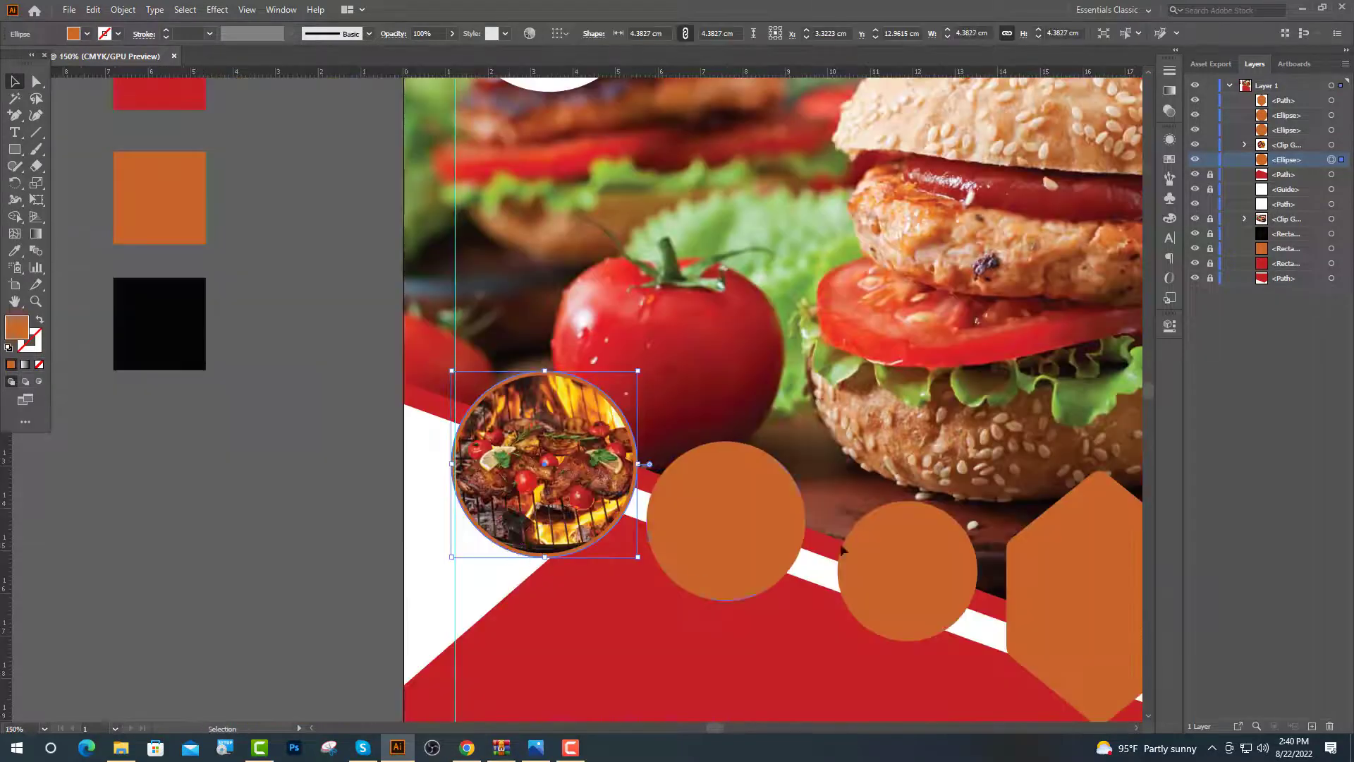
left_click(15, 251)
left_click(418, 403)
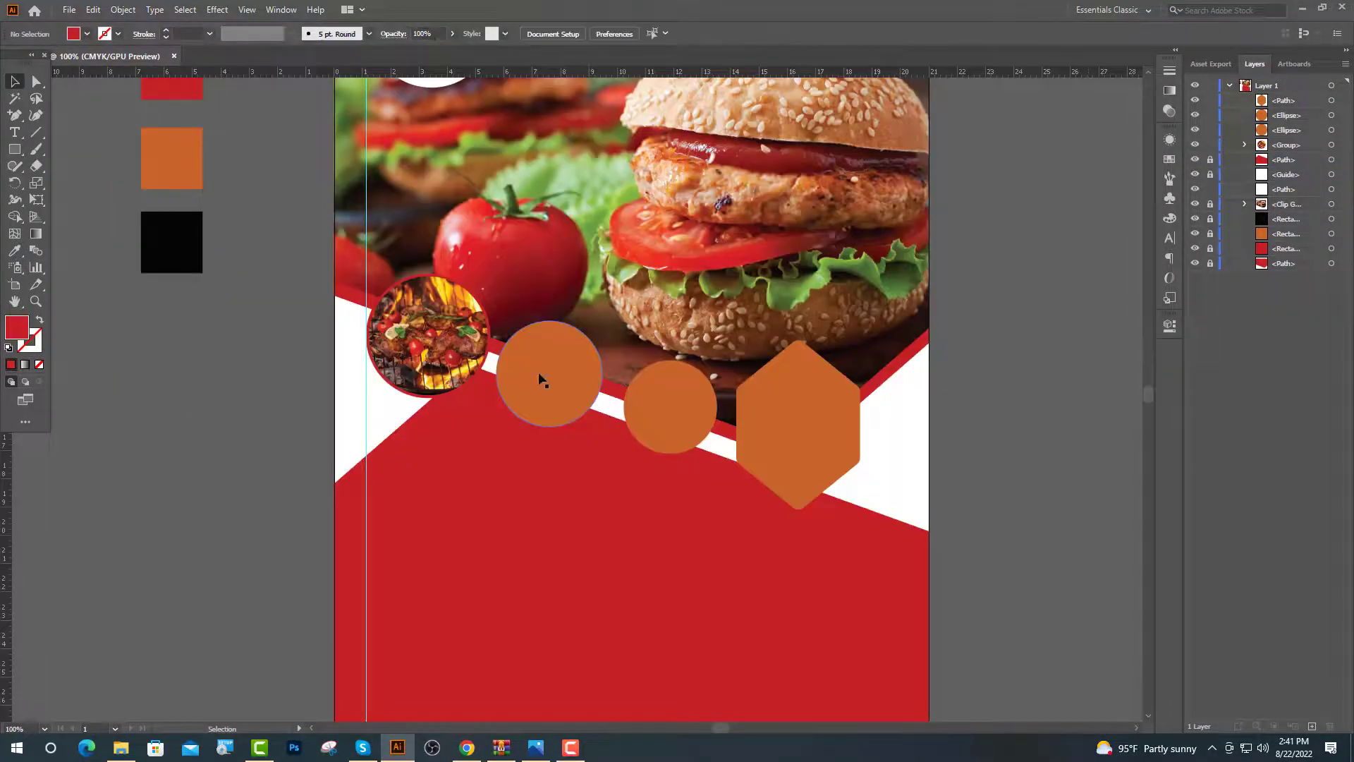
left_click(540, 380)
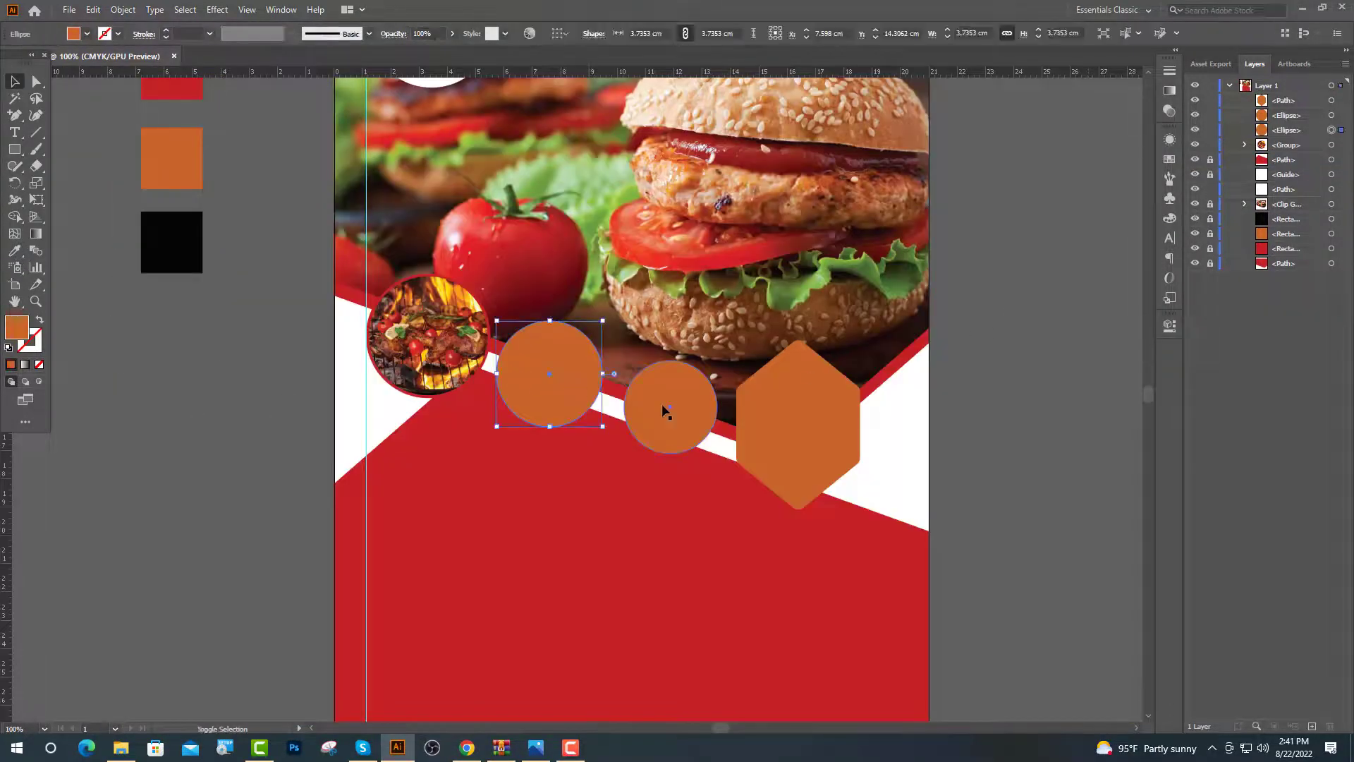
Replace the two plain orange circles with smaller copies of the grill photo circle
left_click(663, 399, "shift")
key("Delete")
left_click_drag(445, 364, 592, 421)
scroll(599, 400, "up", 3)
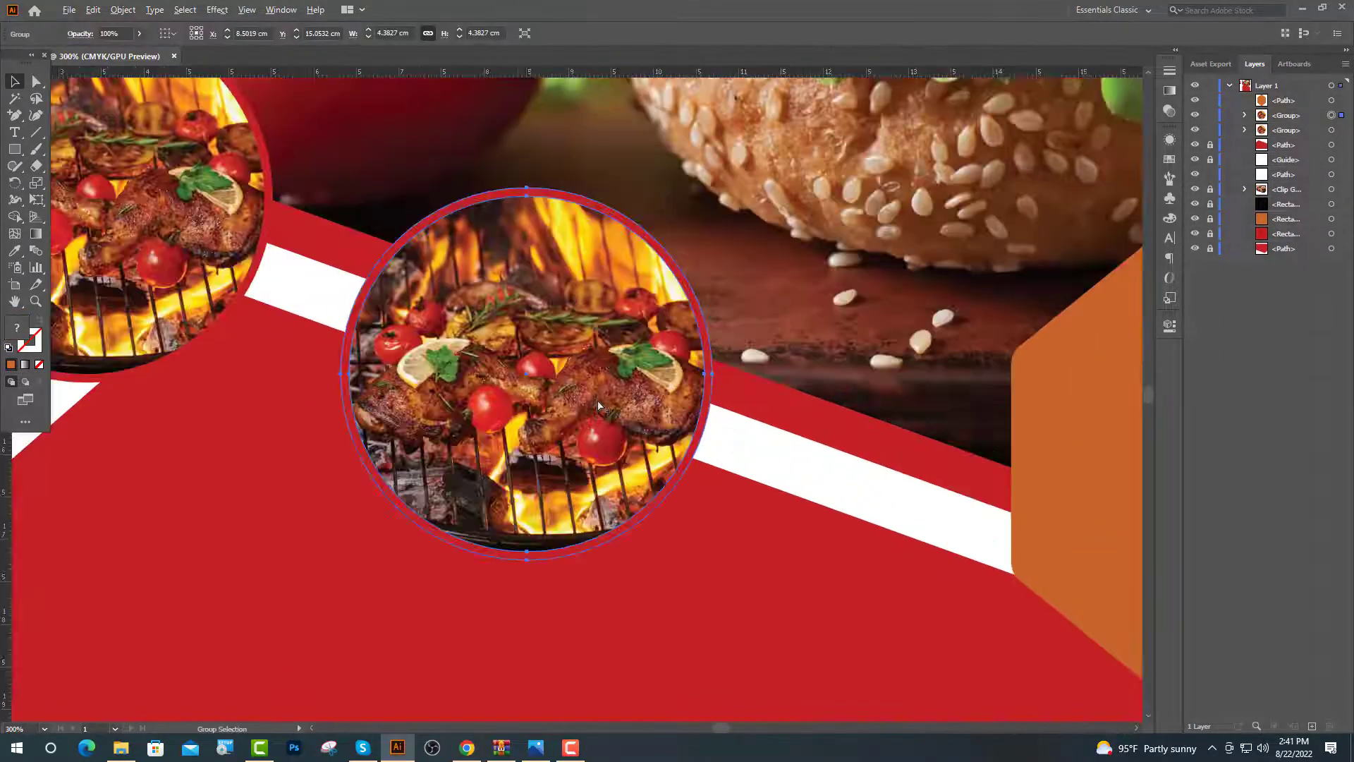
left_click_drag(527, 191, 539, 211)
scroll(522, 379, "down", 2)
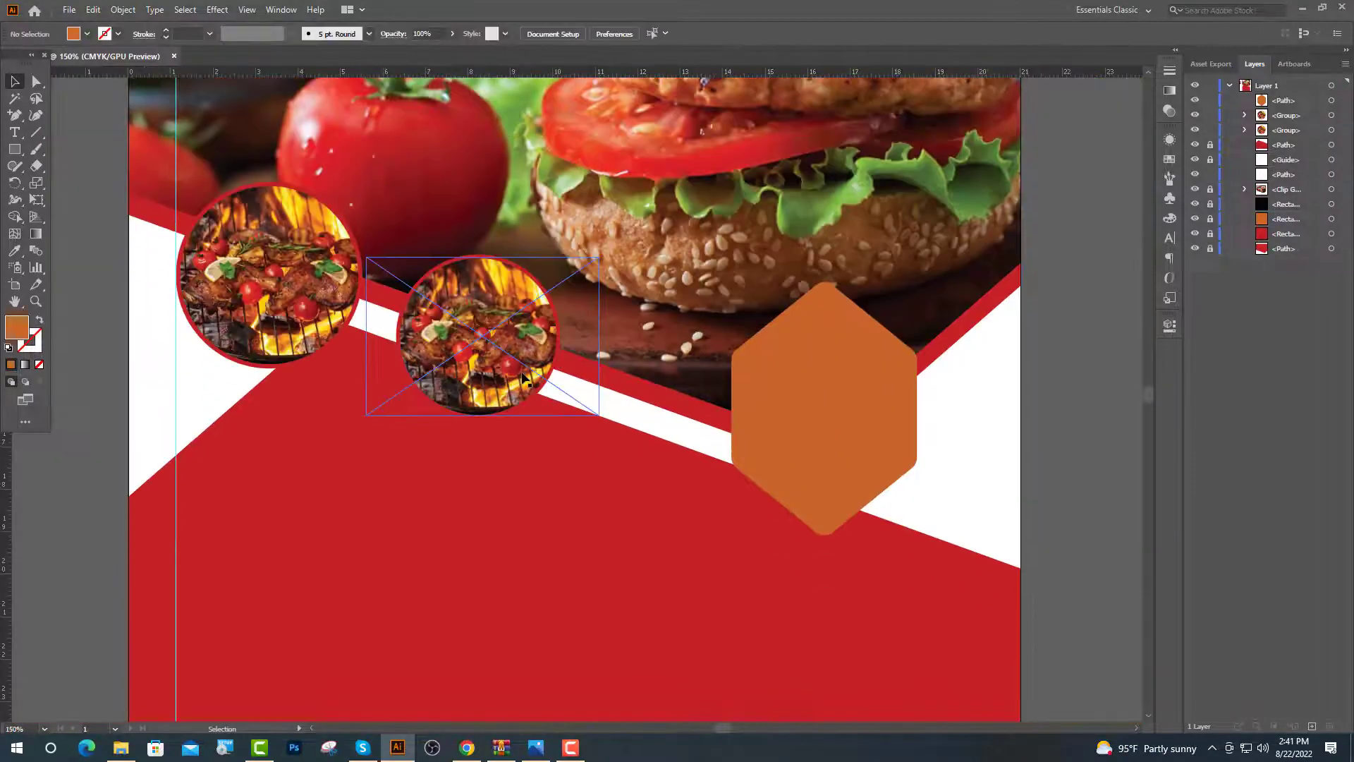
scroll(584, 399, "up", 2)
left_click_drag(591, 221, 577, 240)
scroll(577, 240, "down", 2)
Select all three grill circles and distribute them horizontally by center
left_click(989, 341)
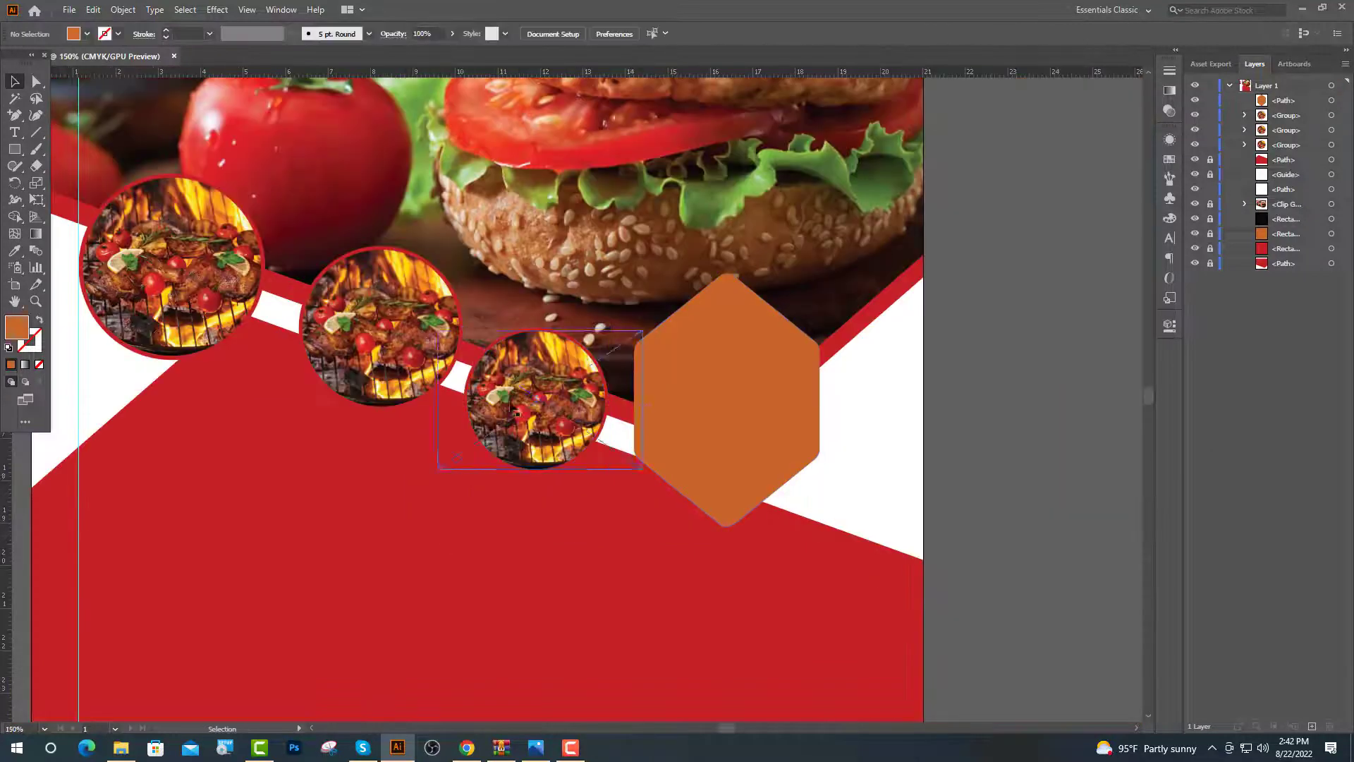
left_click_drag(625, 480, 211, 176)
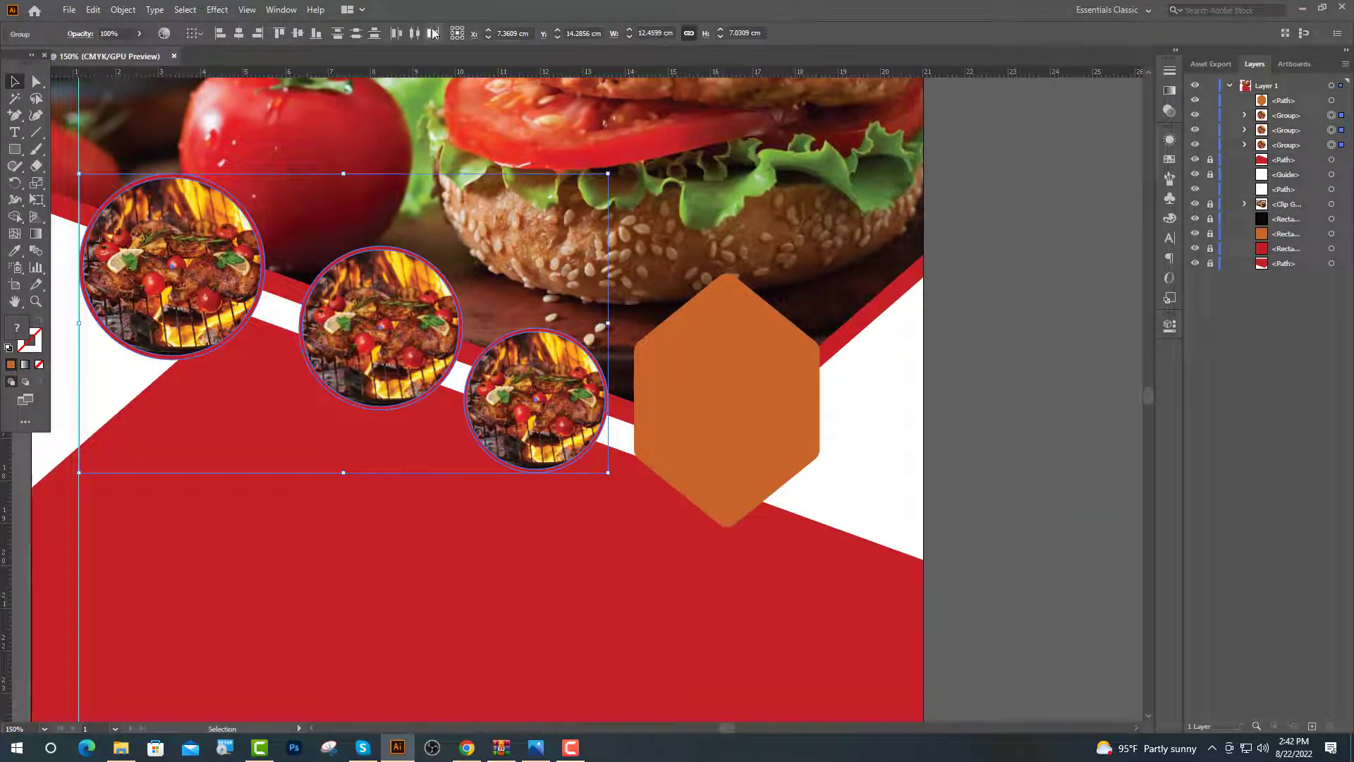
left_click(415, 34)
left_click_drag(203, 289, 418, 303)
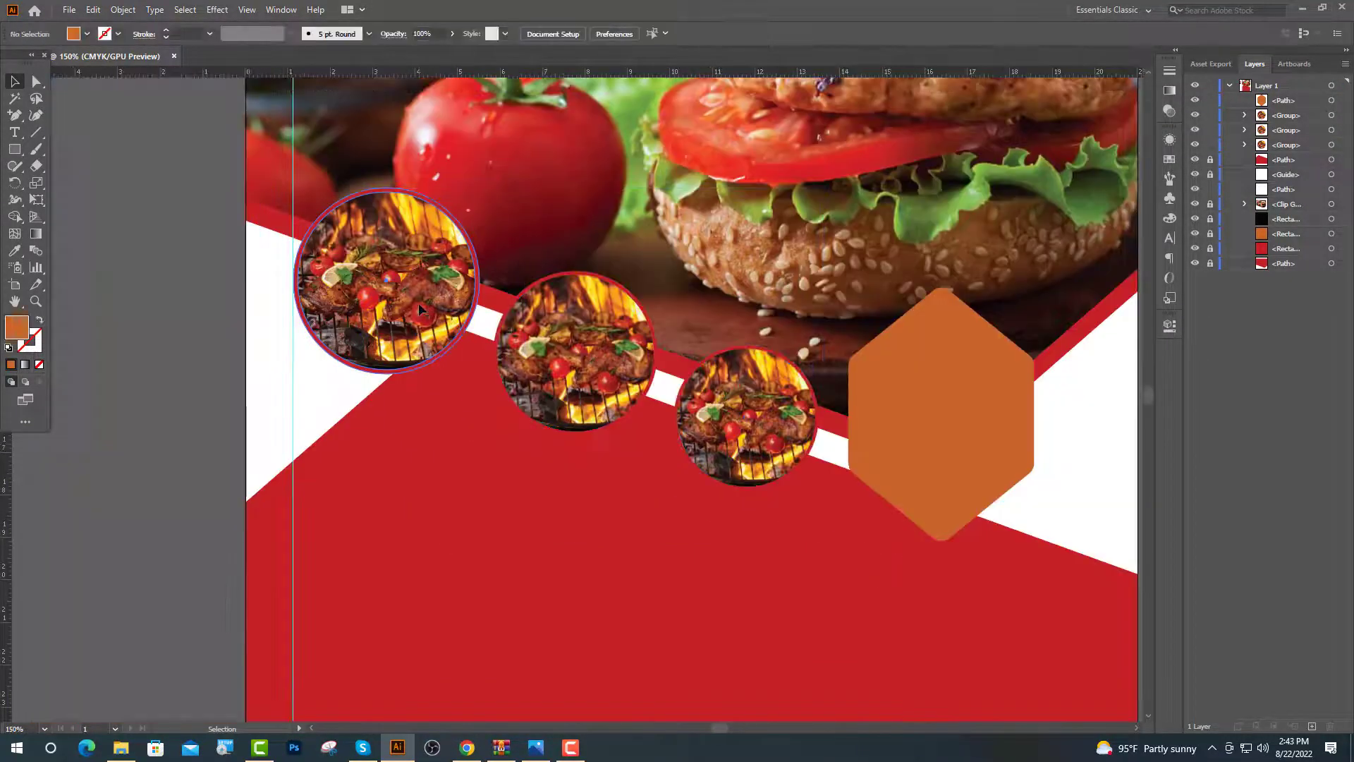
left_click(418, 303)
Give the first grill circle a drop shadow: 65% opacity, 0.2/0.1 cm offsets, 0.1 cm blur
left_click(214, 9)
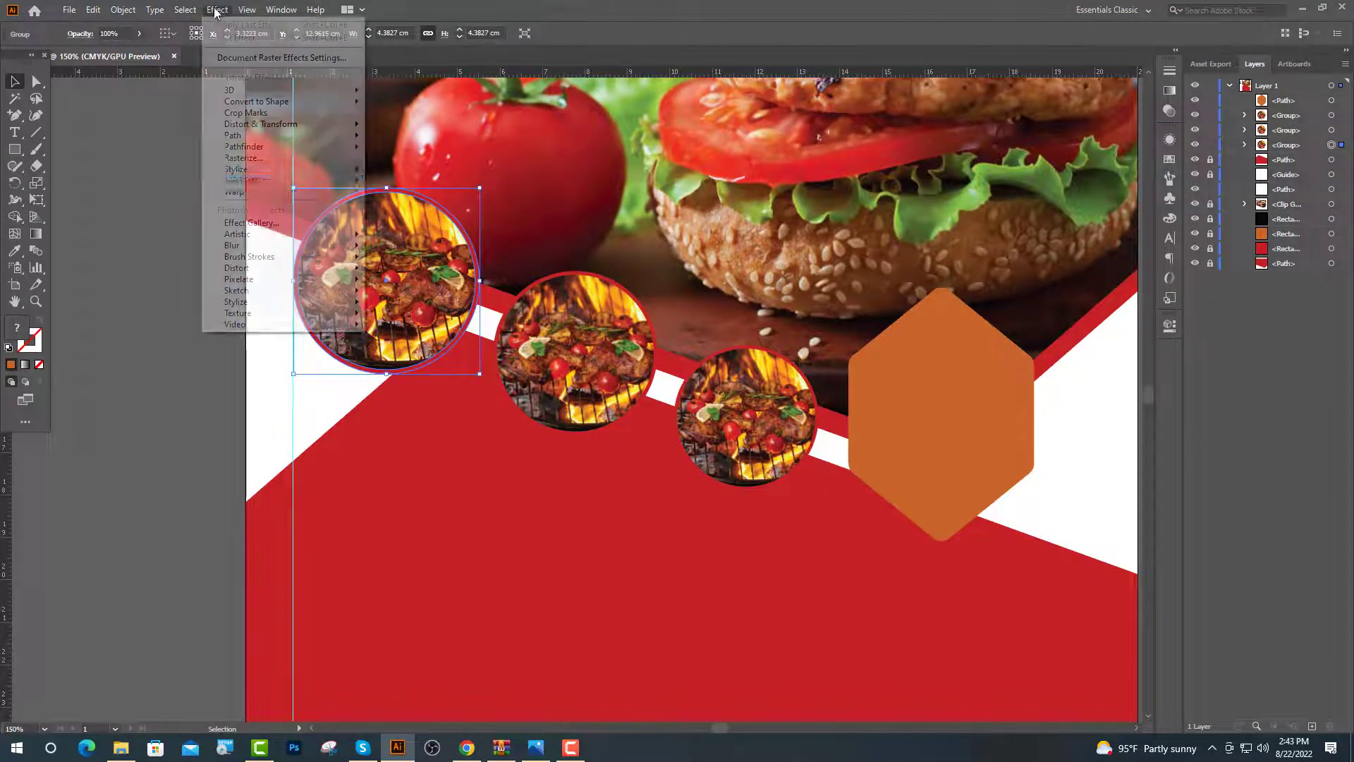
mouse_move(317, 169)
left_click(397, 173)
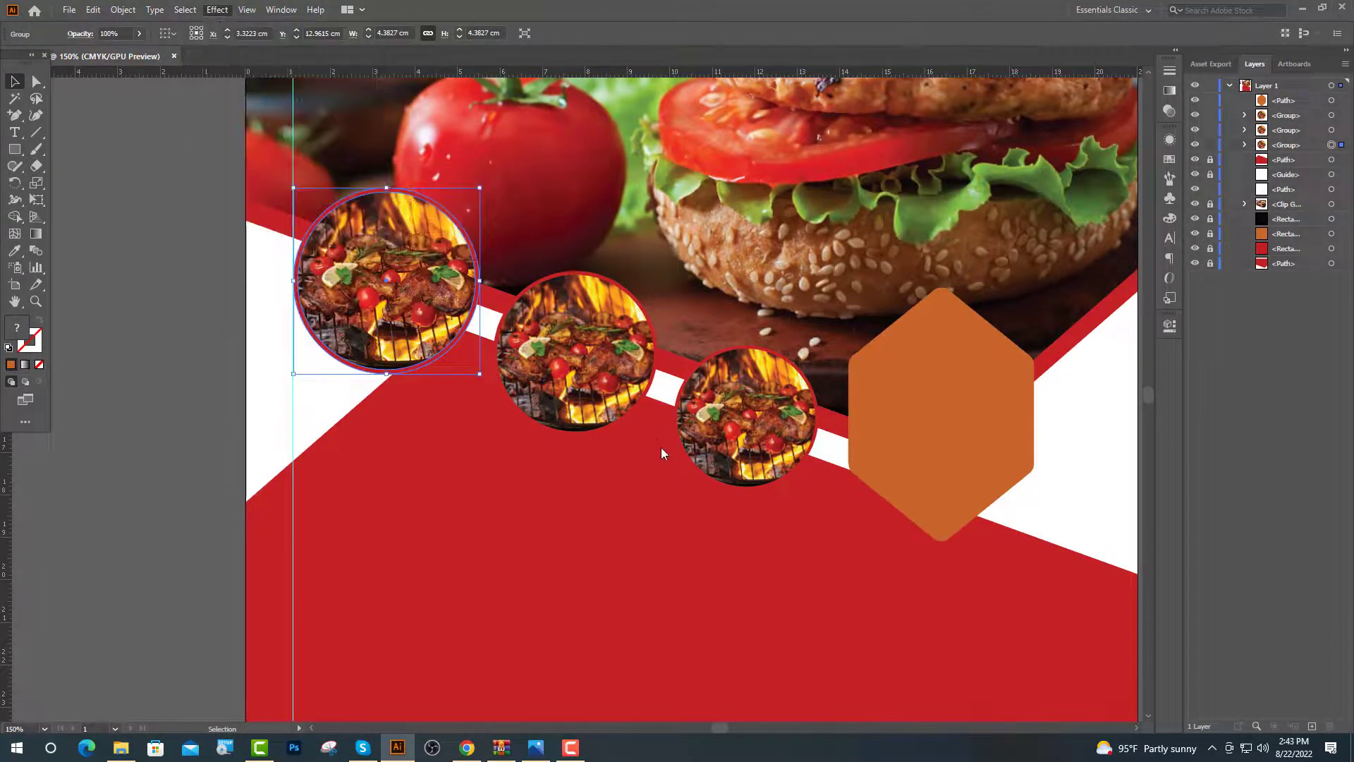
double_click(479, 342)
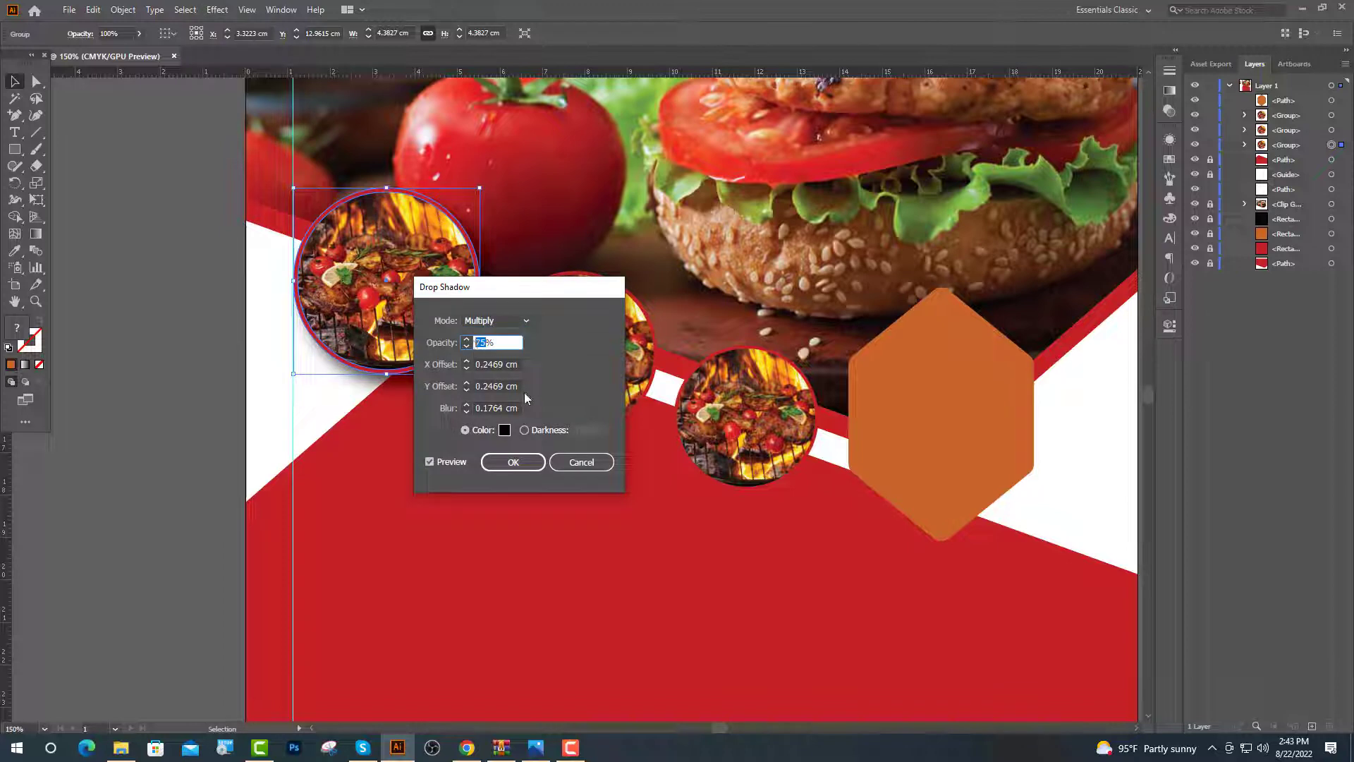
left_click_drag(505, 364, 485, 389)
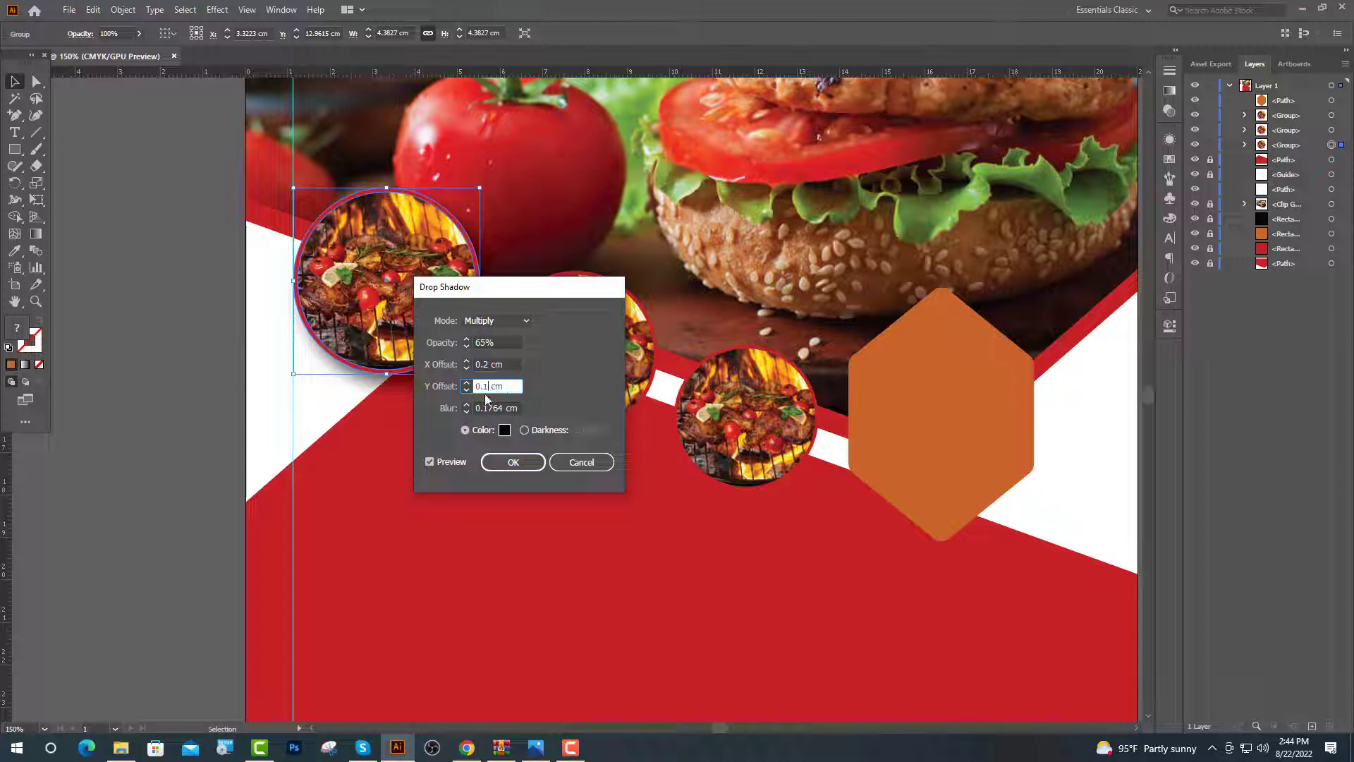
left_click_drag(504, 408, 484, 409)
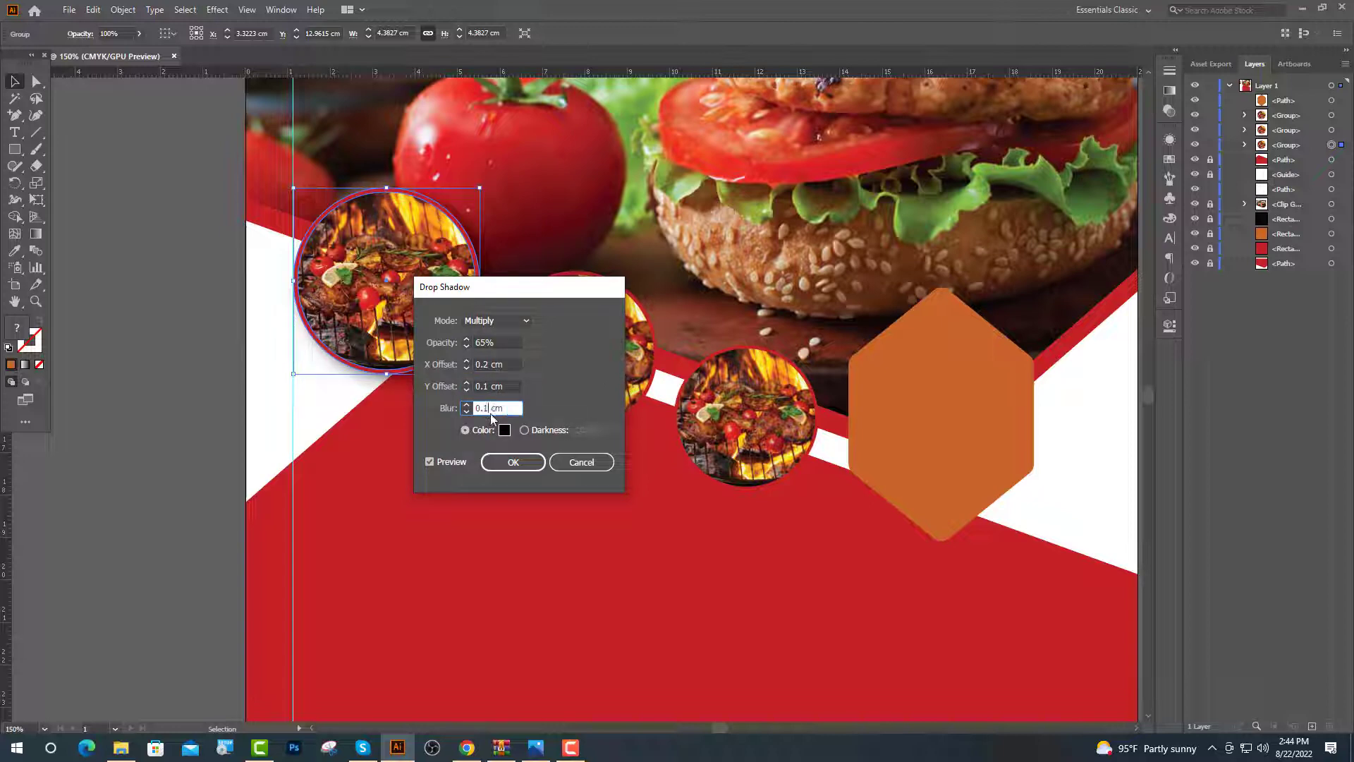
key("Return")
Apply the same drop shadow to the middle and right grill circles
left_click(575, 352)
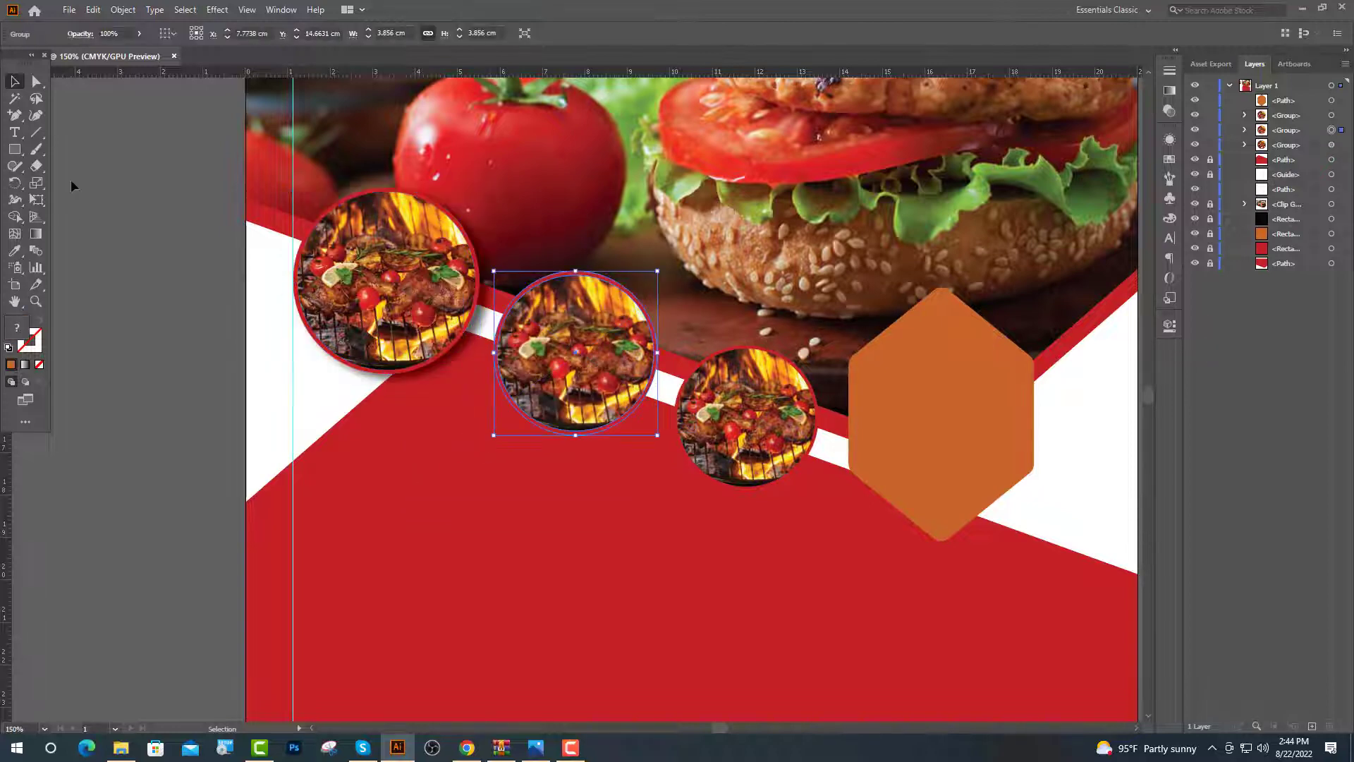
left_click(218, 9)
mouse_move(296, 169)
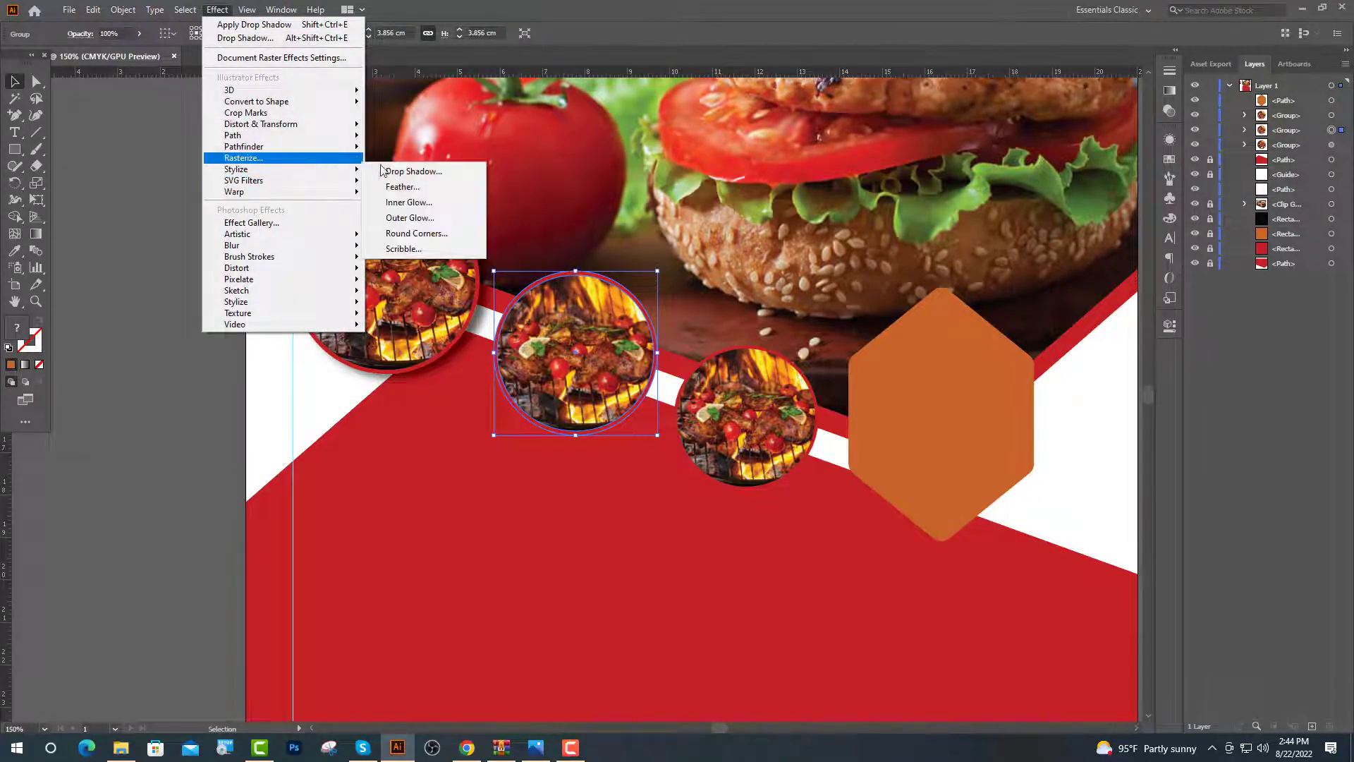
left_click(387, 172)
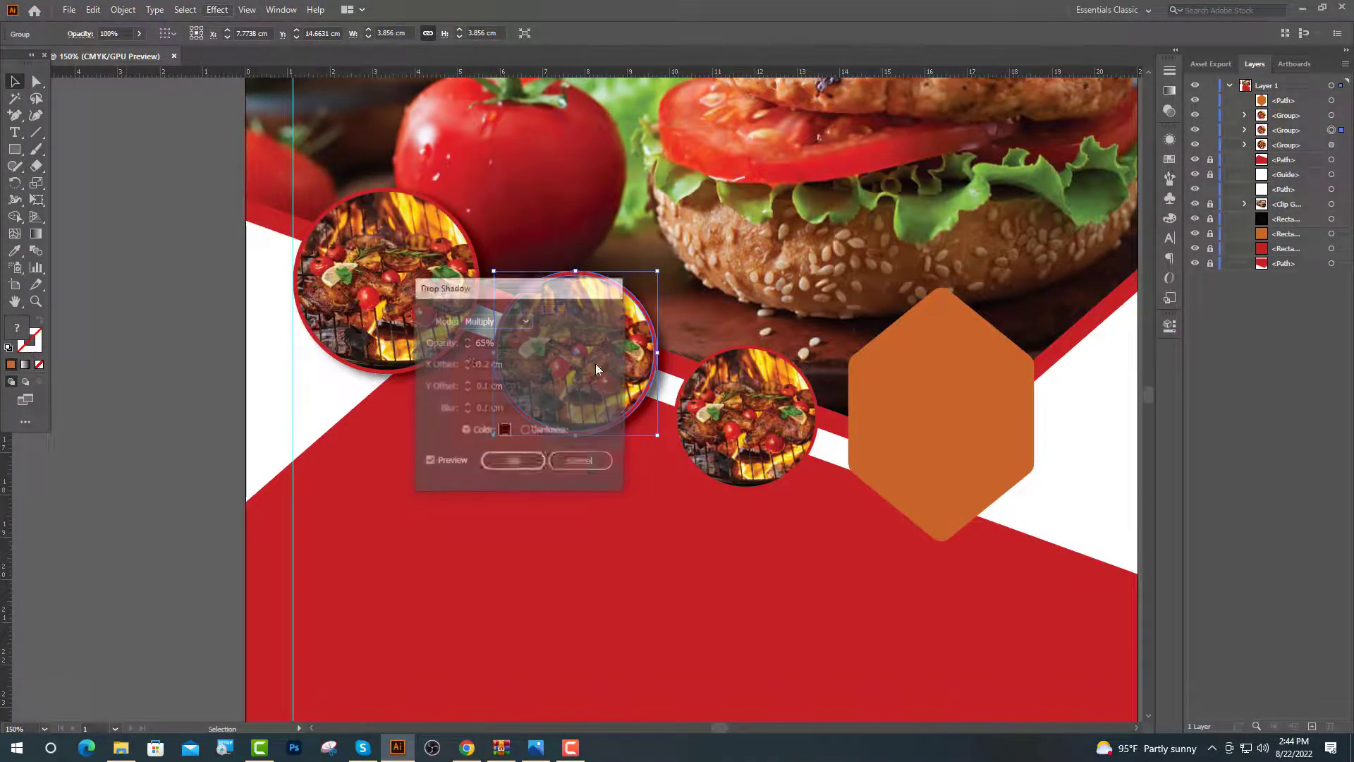
left_click(513, 462)
left_click(699, 464)
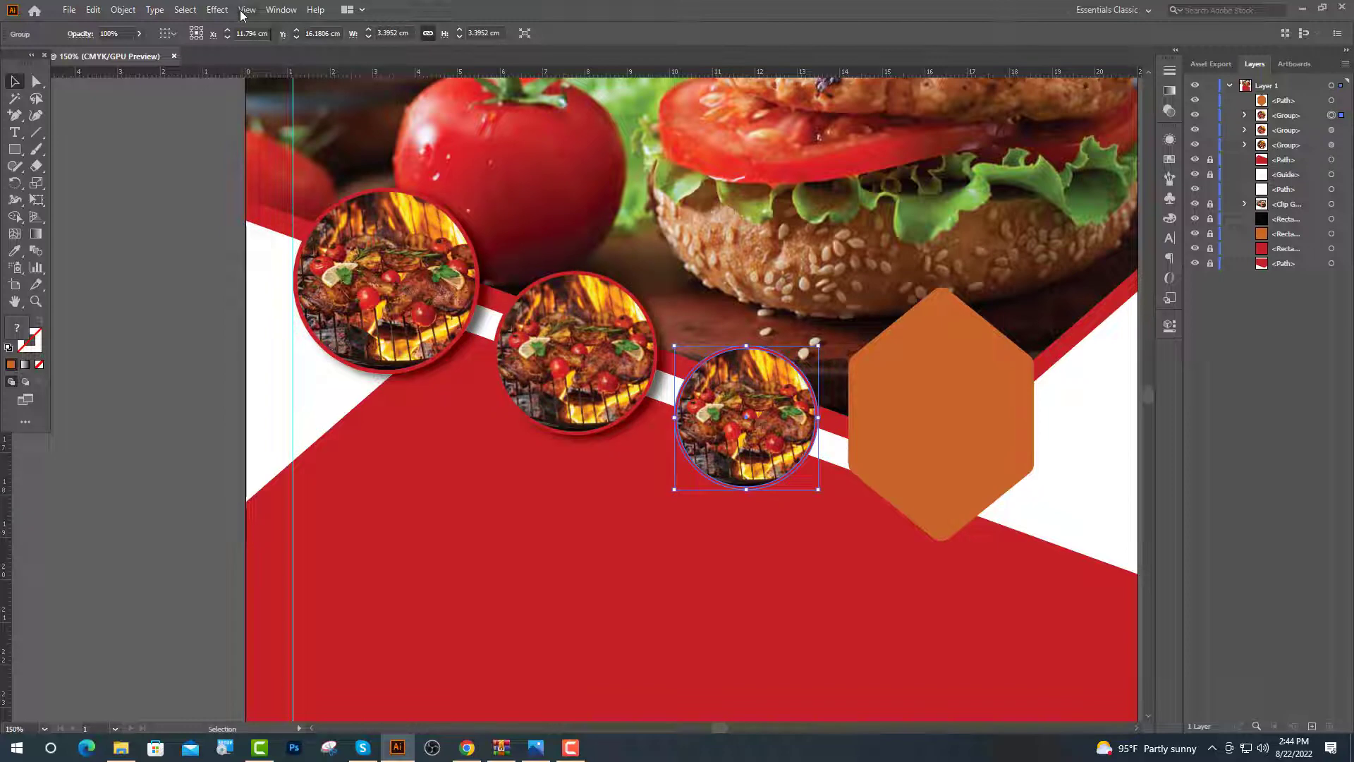
left_click(217, 9)
mouse_move(296, 169)
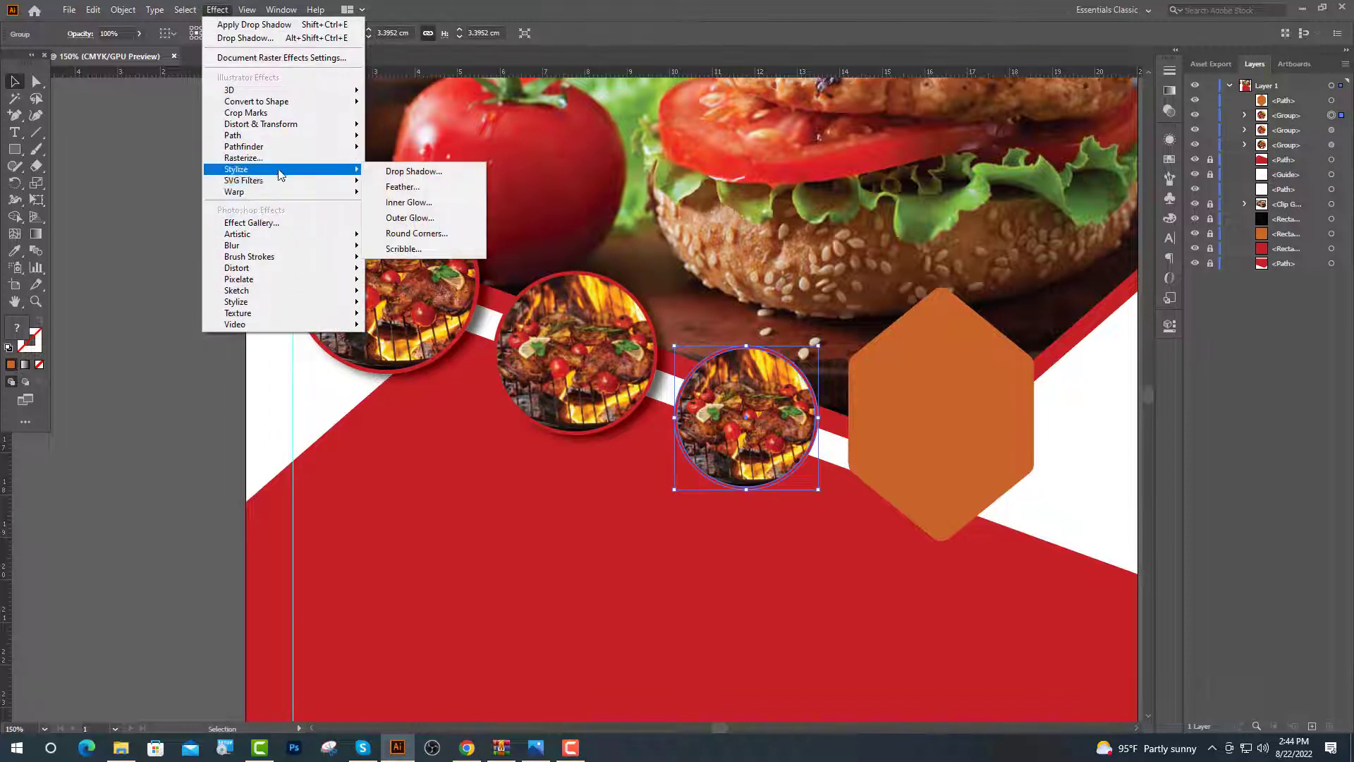
left_click(399, 170)
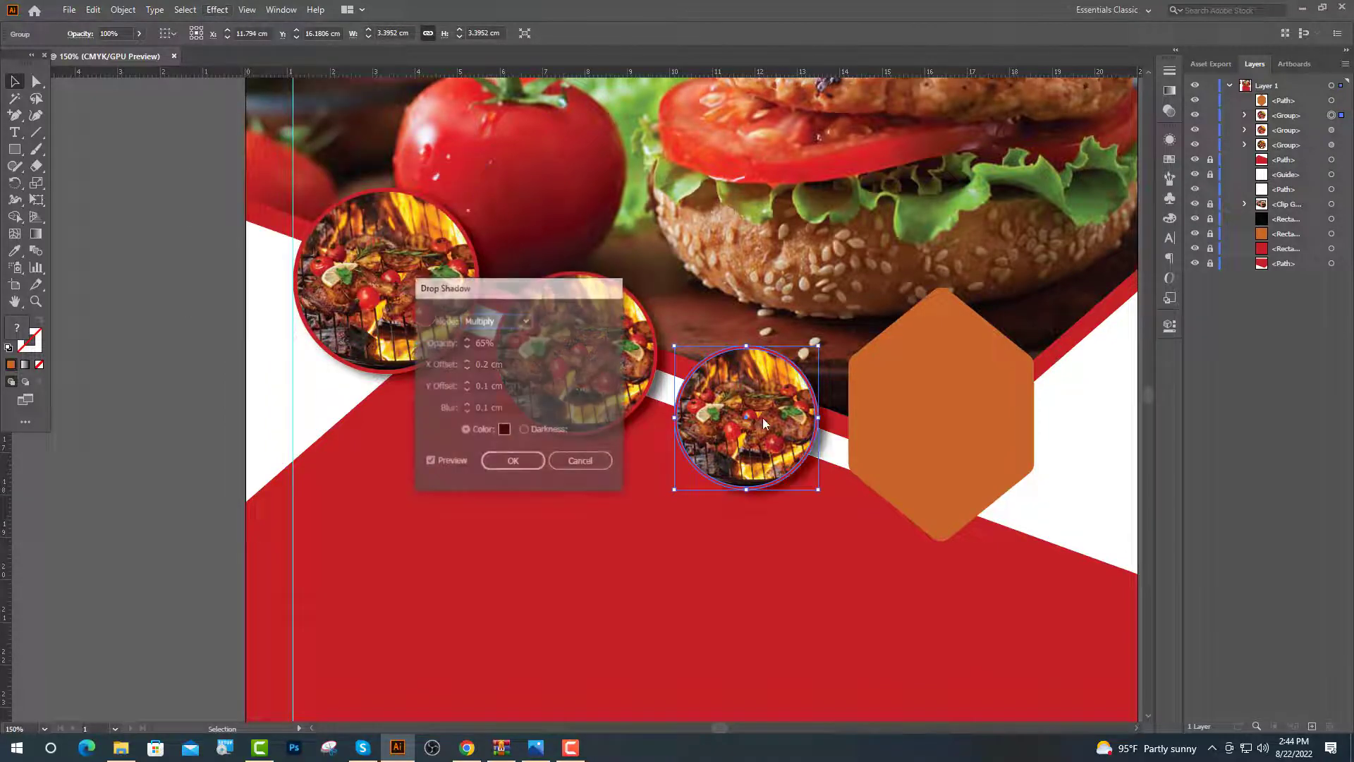
left_click(521, 465)
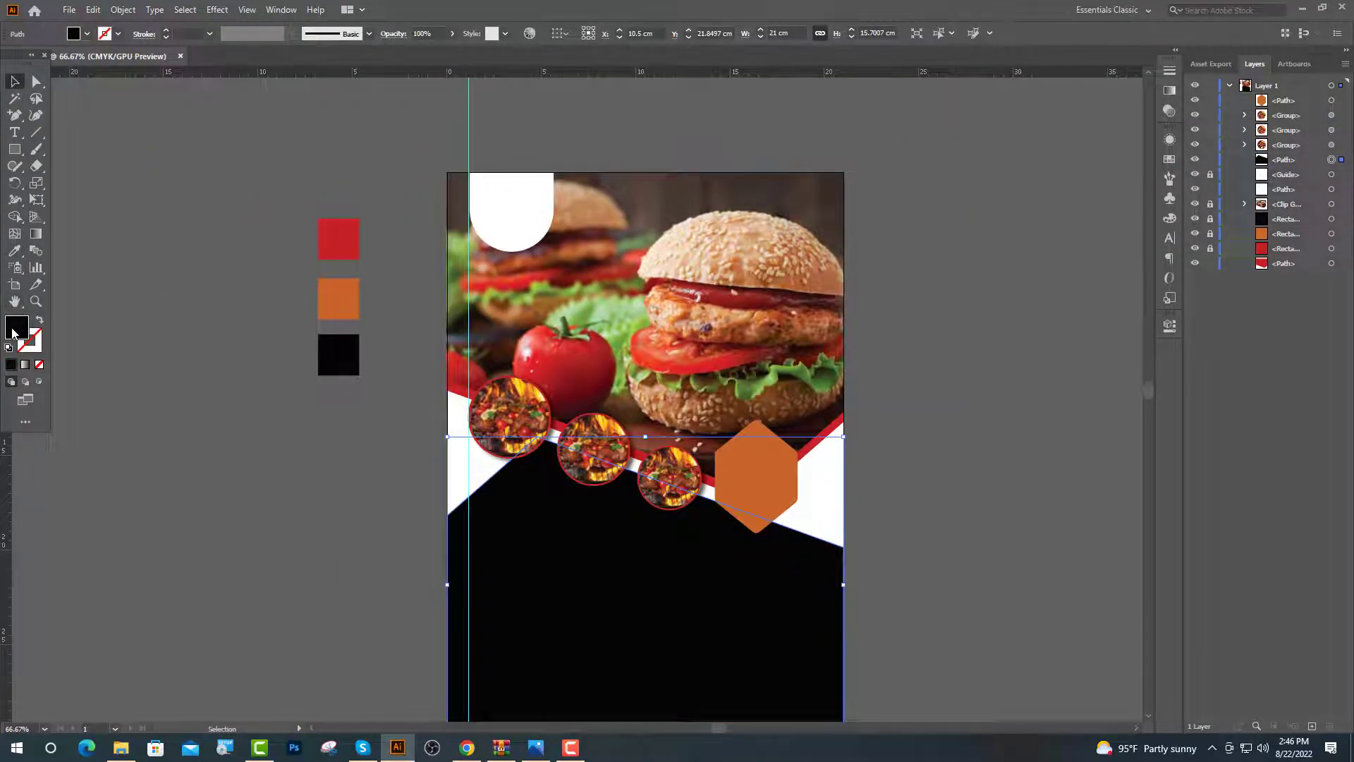
Set the lower background fill to grey 444444, then darken it to near-black charcoal
double_click(15, 327)
type("444444")
key("Return")
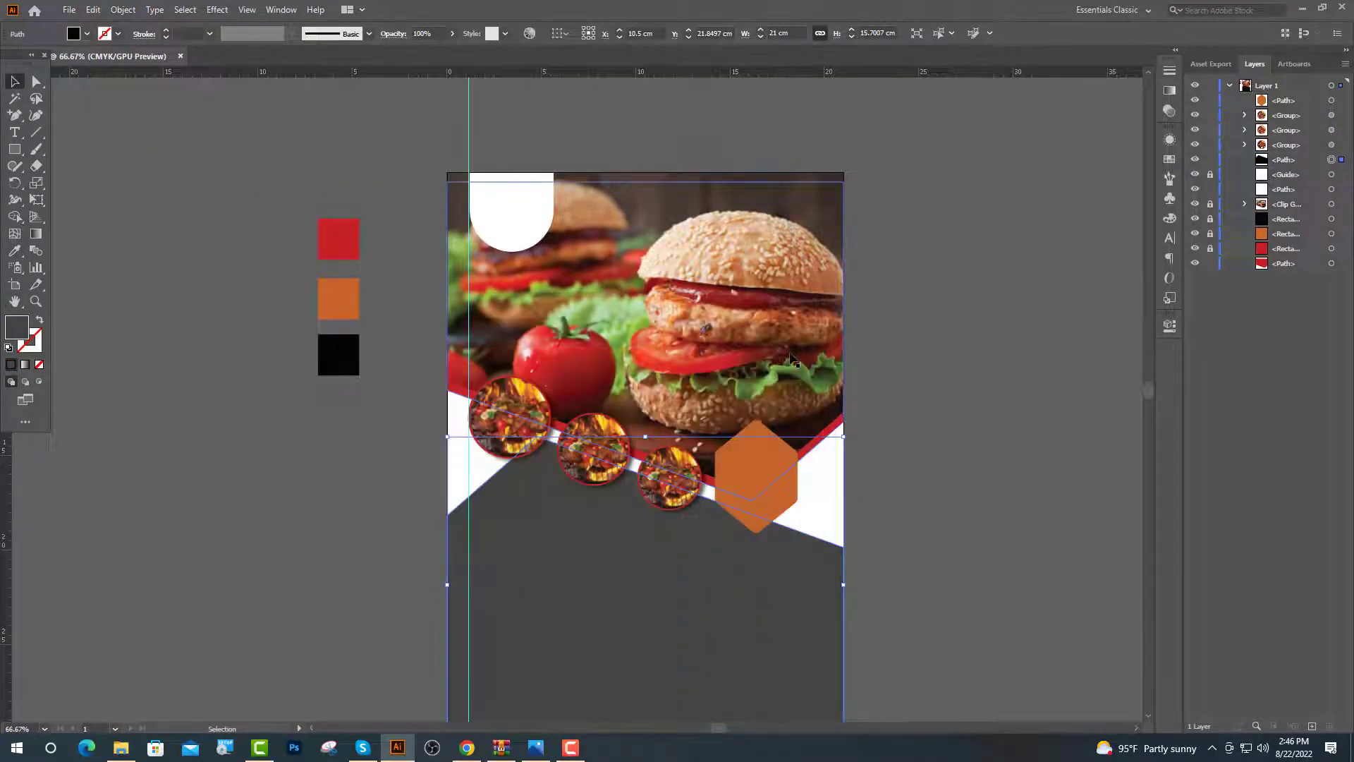
key("ctrl+1")
double_click(17, 328)
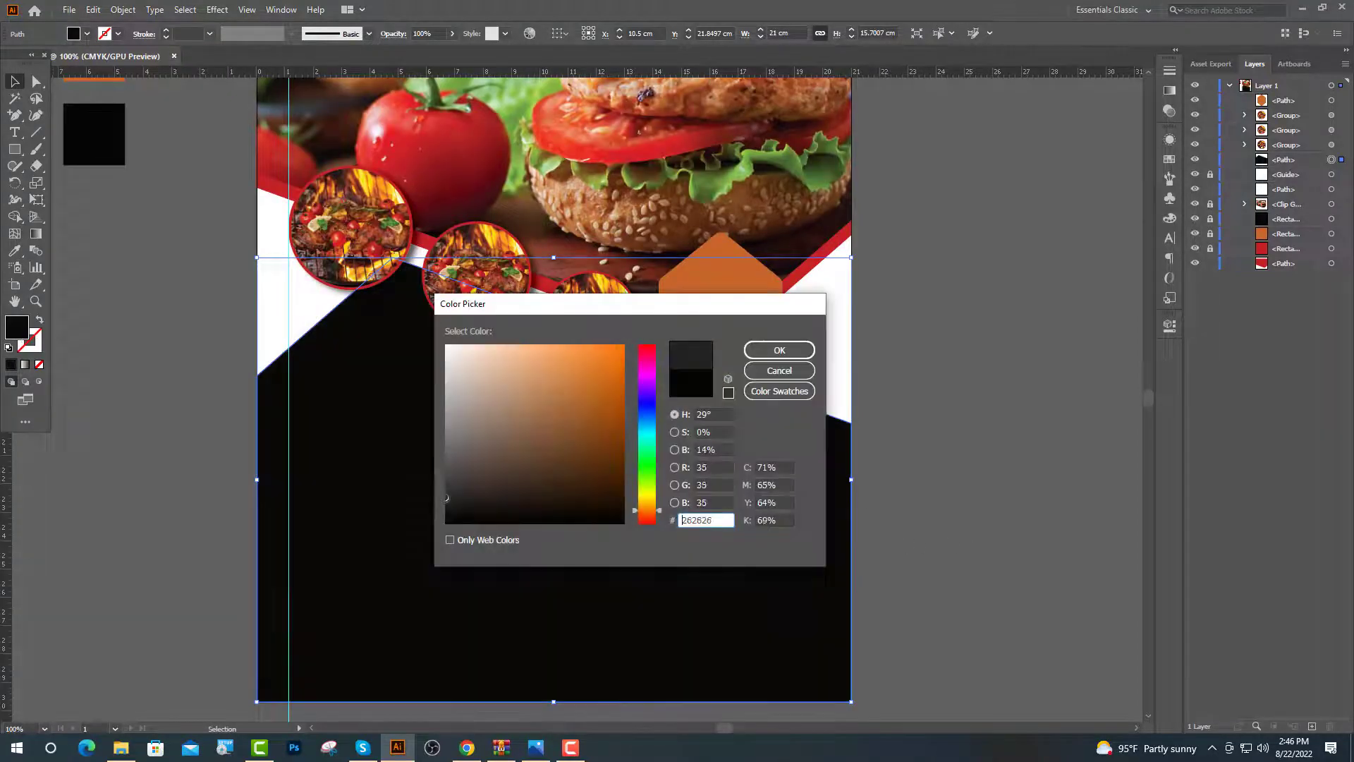
left_click(779, 350)
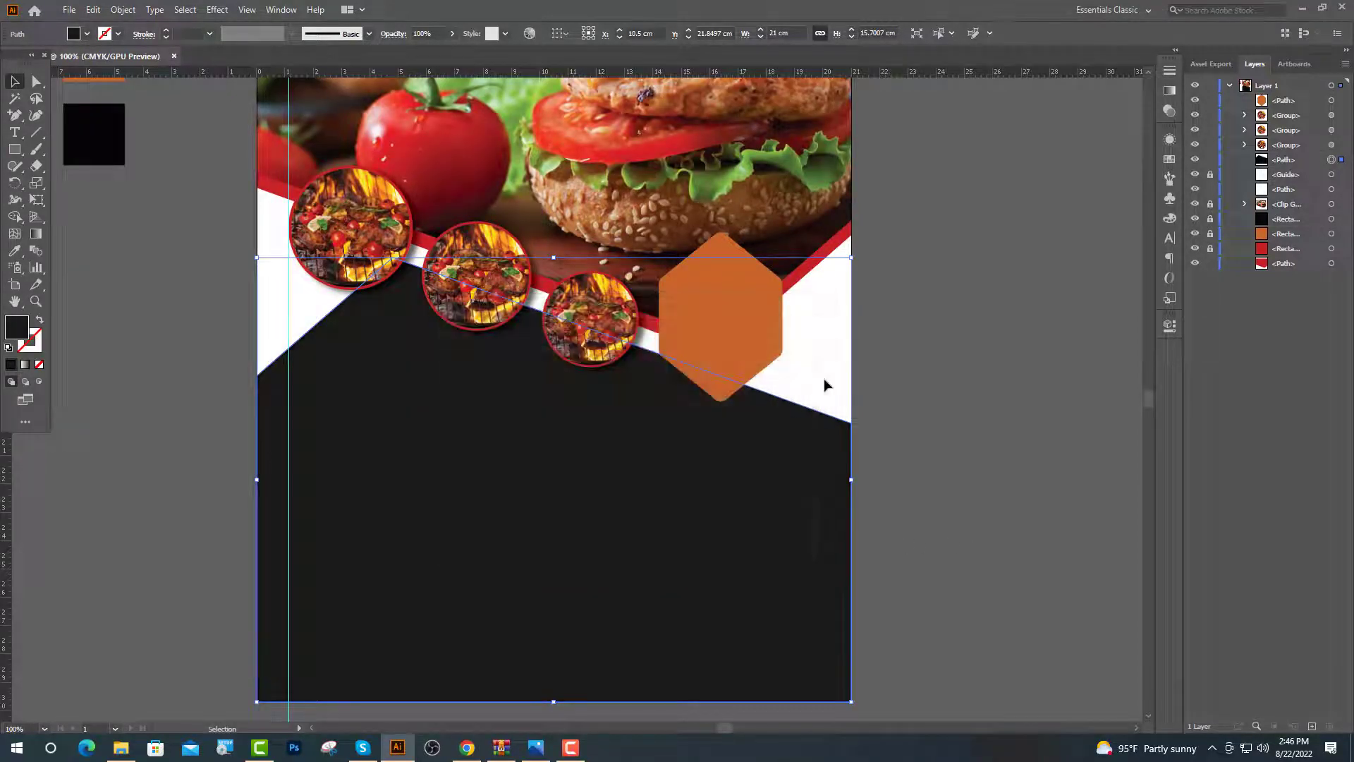
key("ctrl+0")
left_click(325, 432)
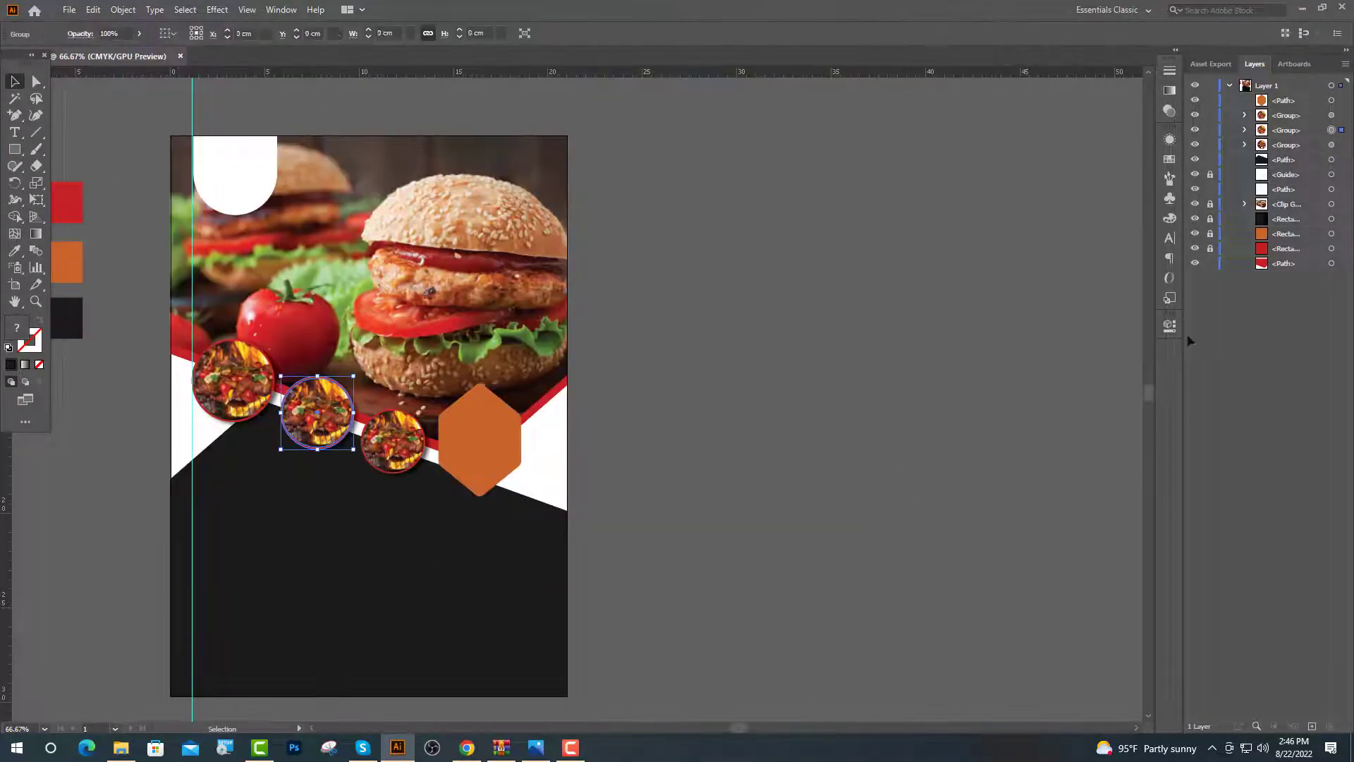
Delete the grill photo from inside the middle circle's clipping group
left_click(1246, 130)
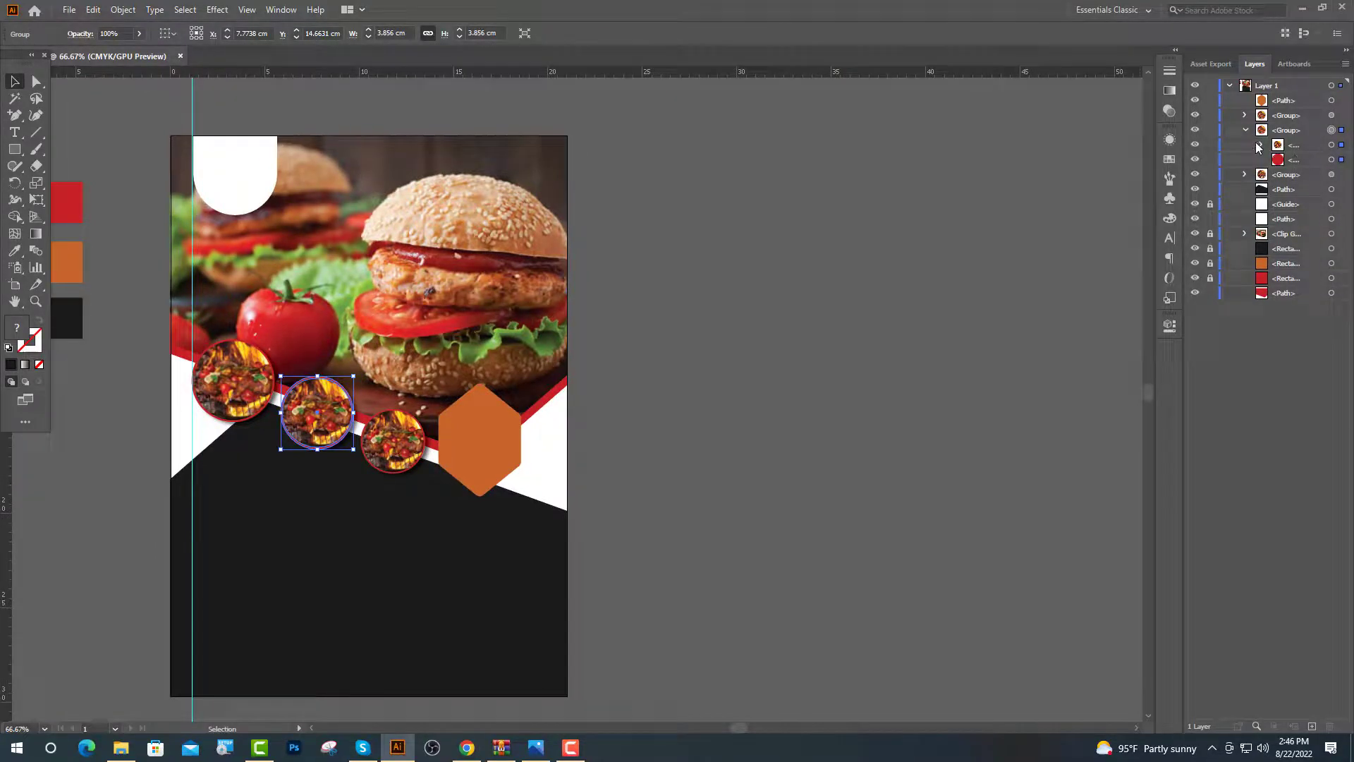
left_click(1259, 145)
left_click(1295, 175)
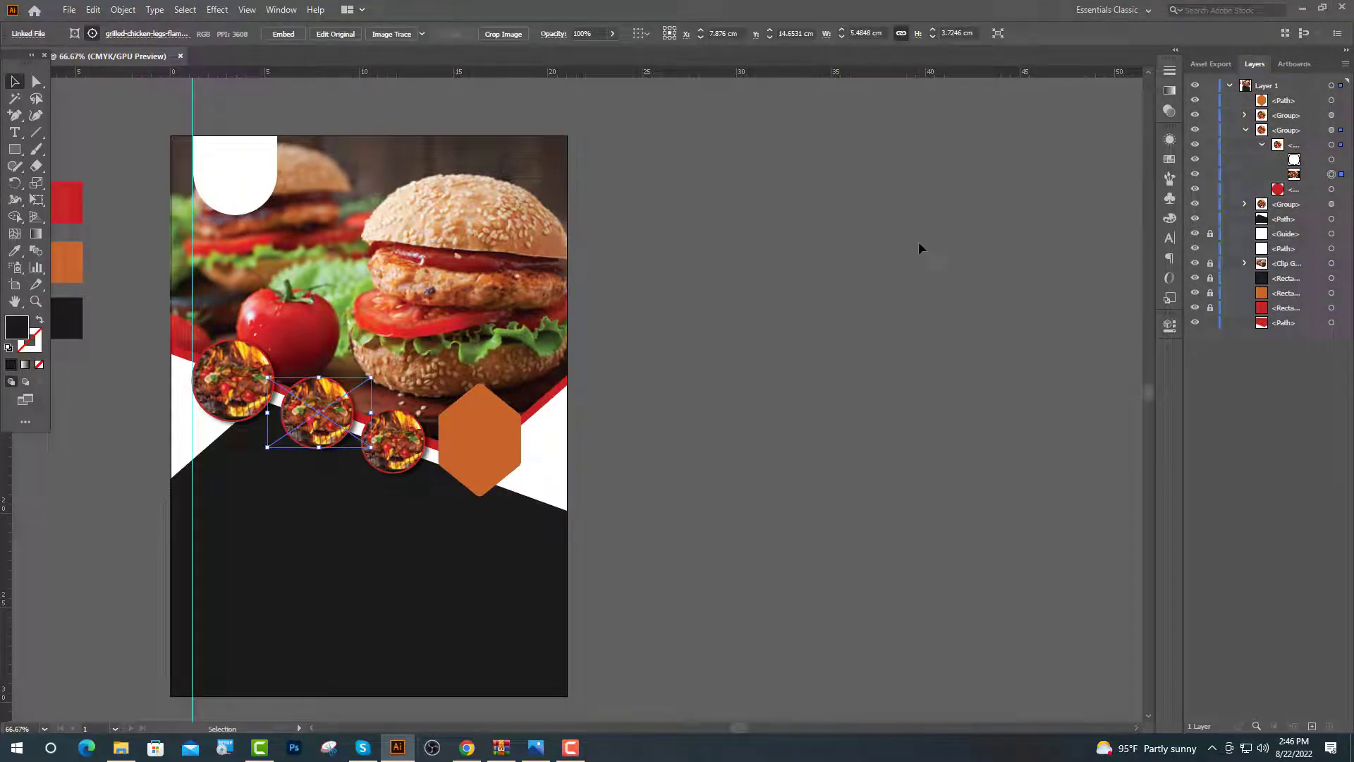
key("Delete")
Bring in the pizza photo from Image 3, resize it, and clip it inside the middle circle
left_click(116, 754)
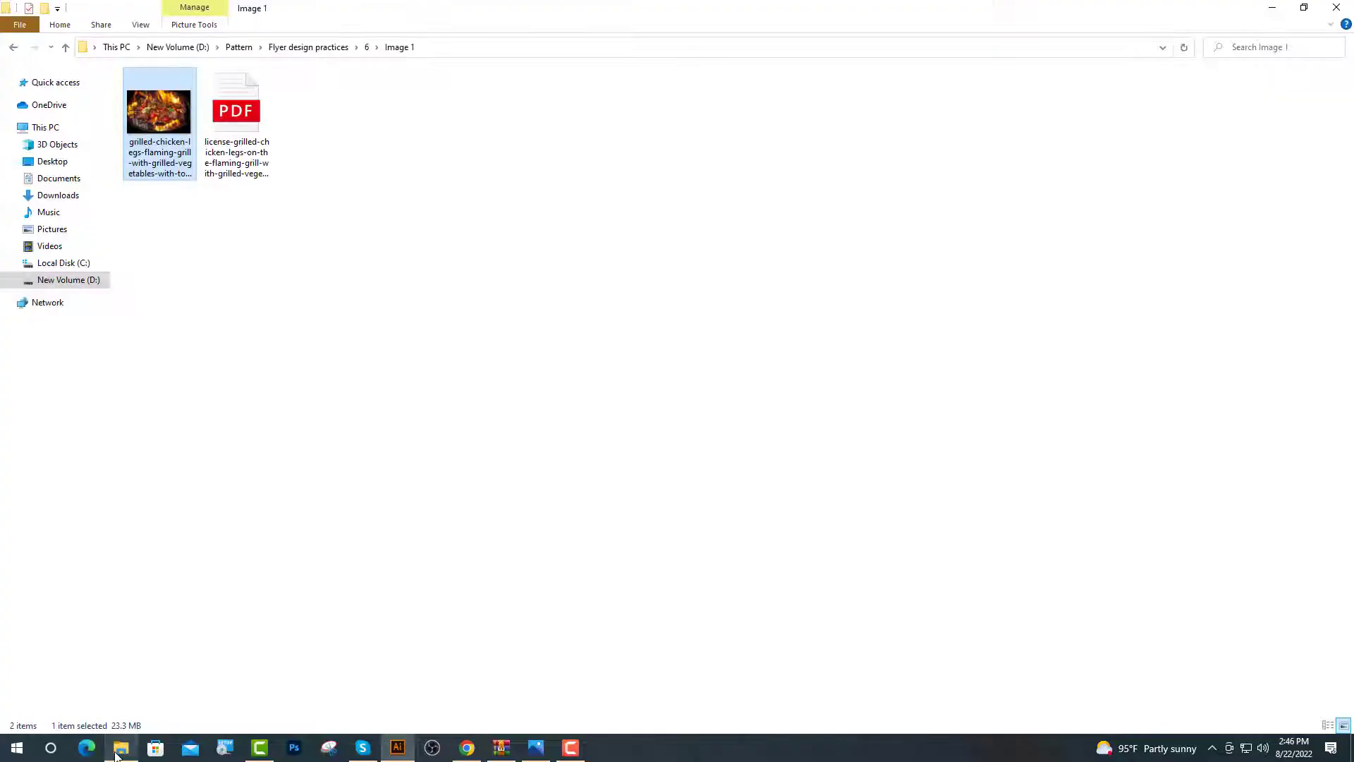
left_click(14, 48)
double_click(169, 124)
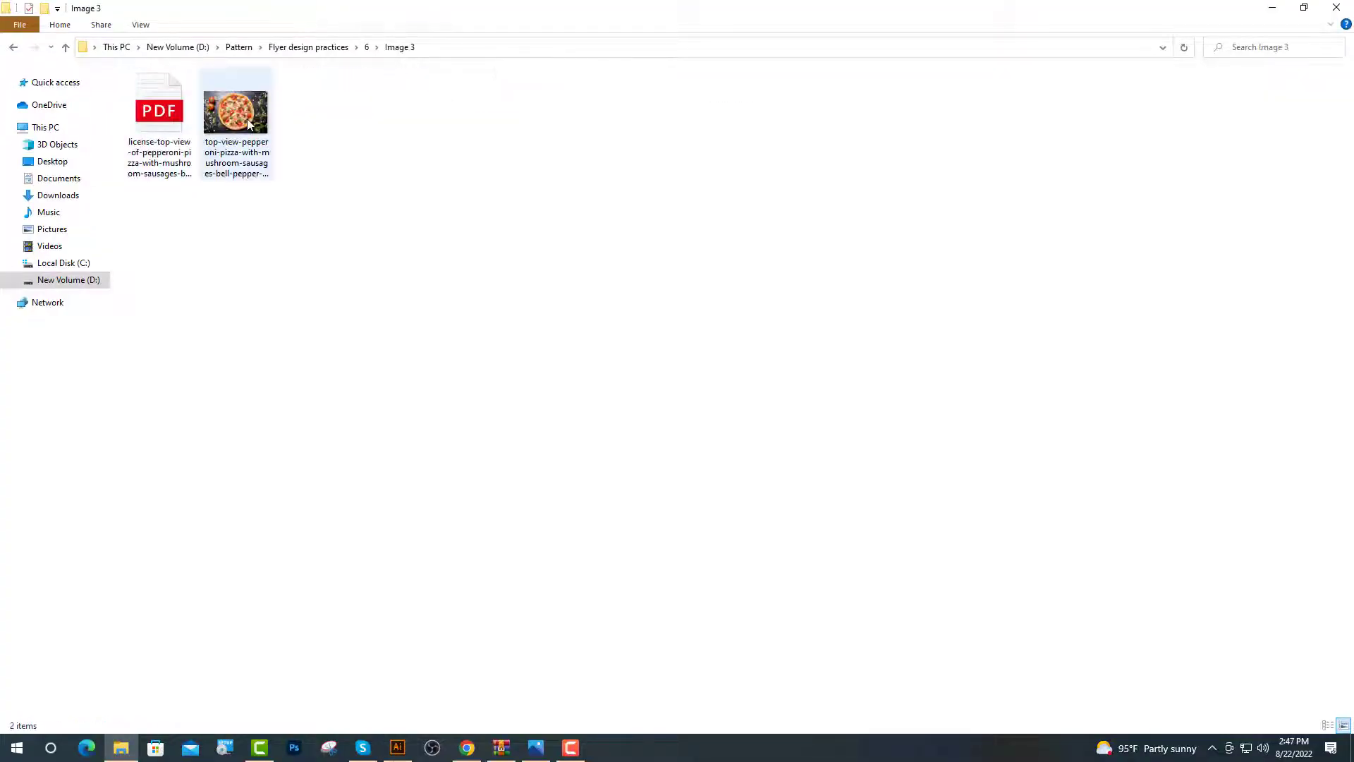
left_click_drag(236, 113, 336, 445)
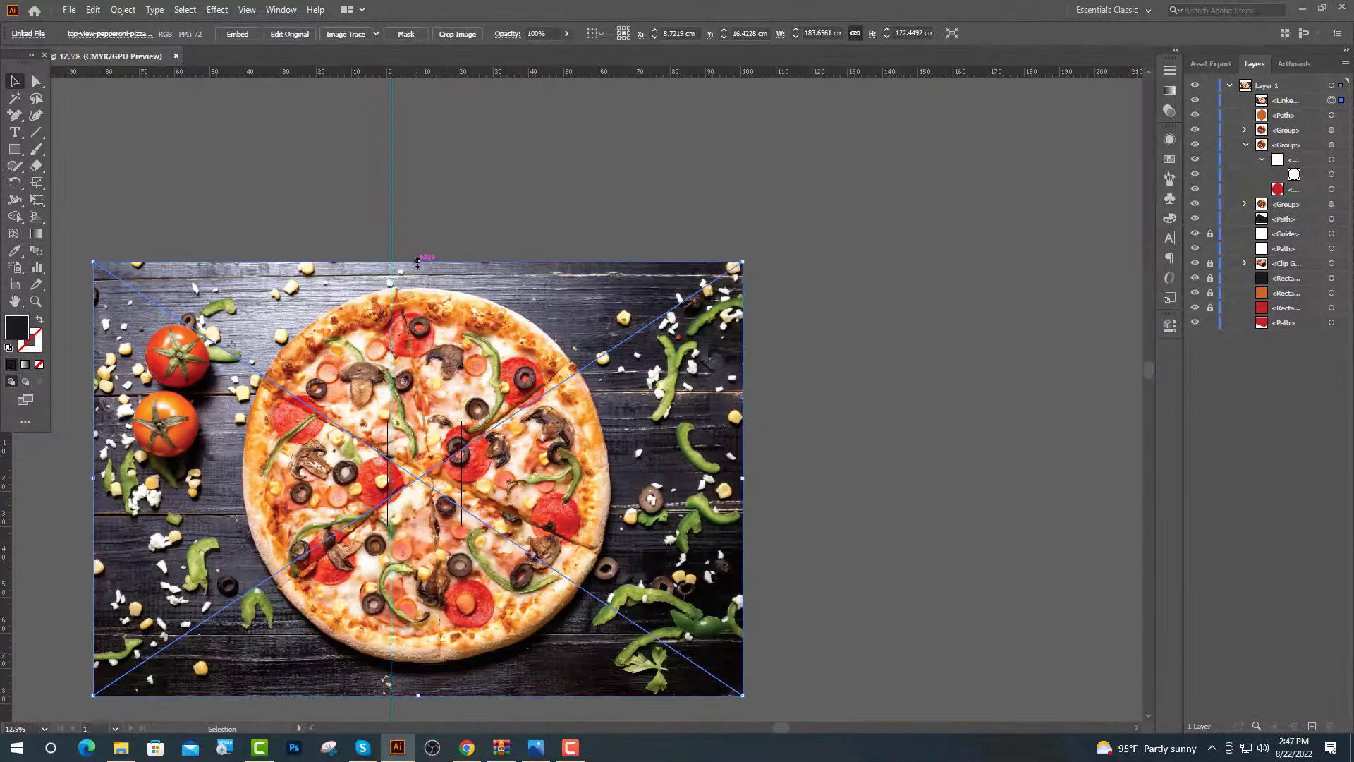
key("ctrl+=")
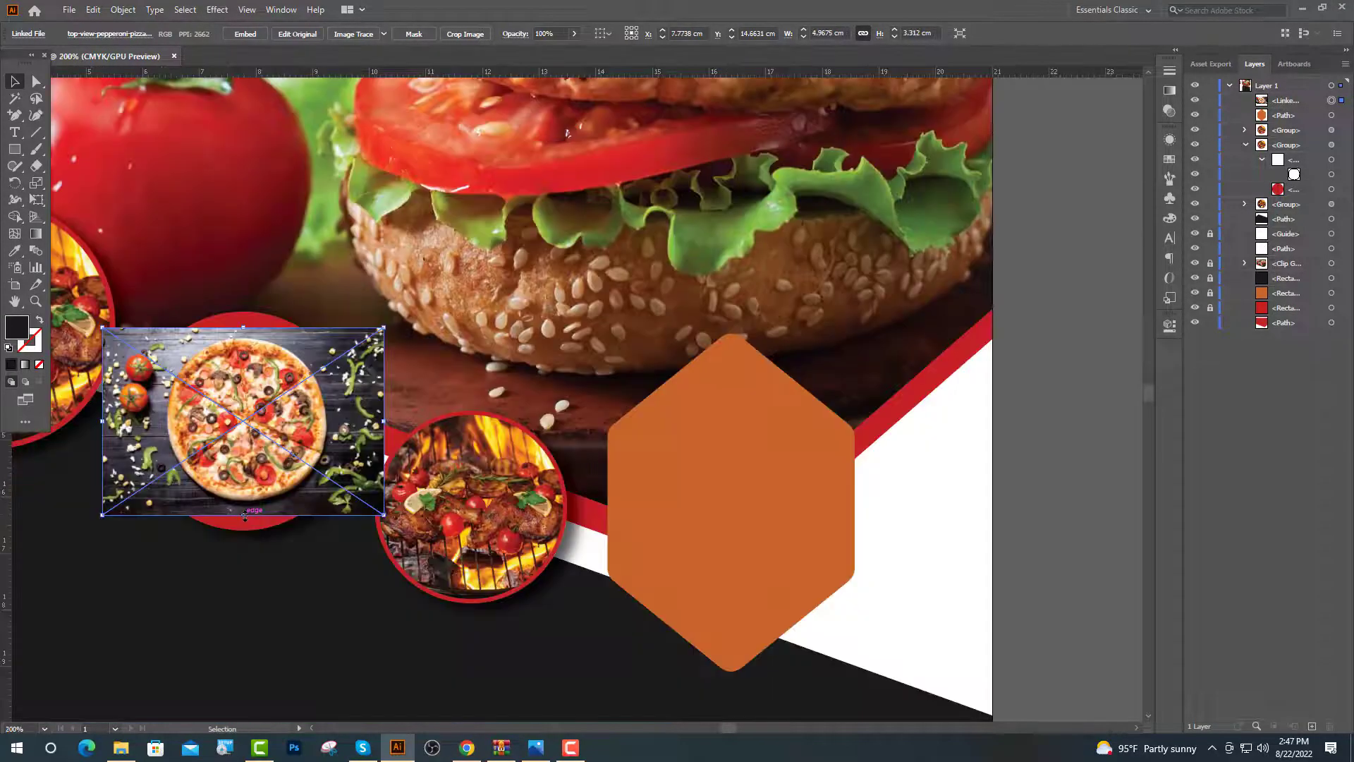
left_click_drag(244, 515, 254, 525)
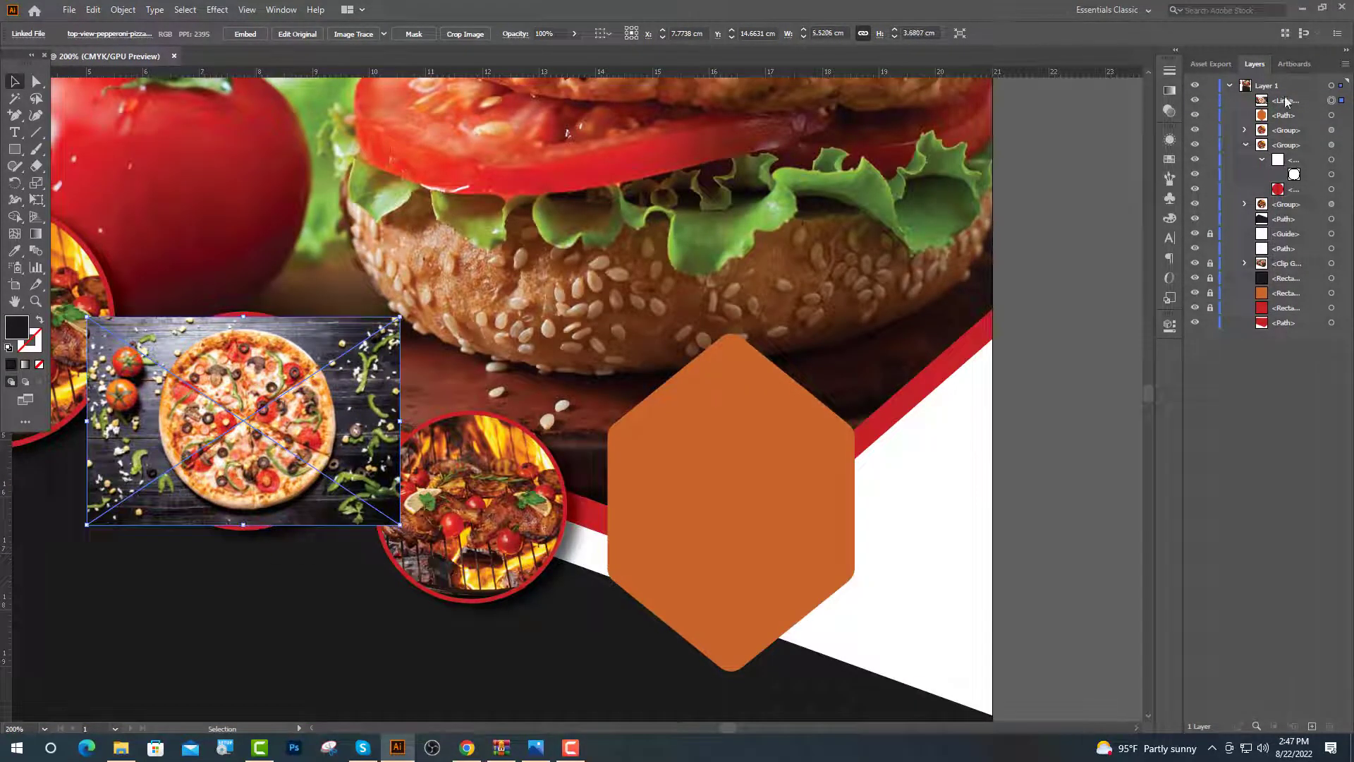
left_click_drag(1285, 102, 1291, 182)
key("ctrl+minus")
key("ctrl+minus")
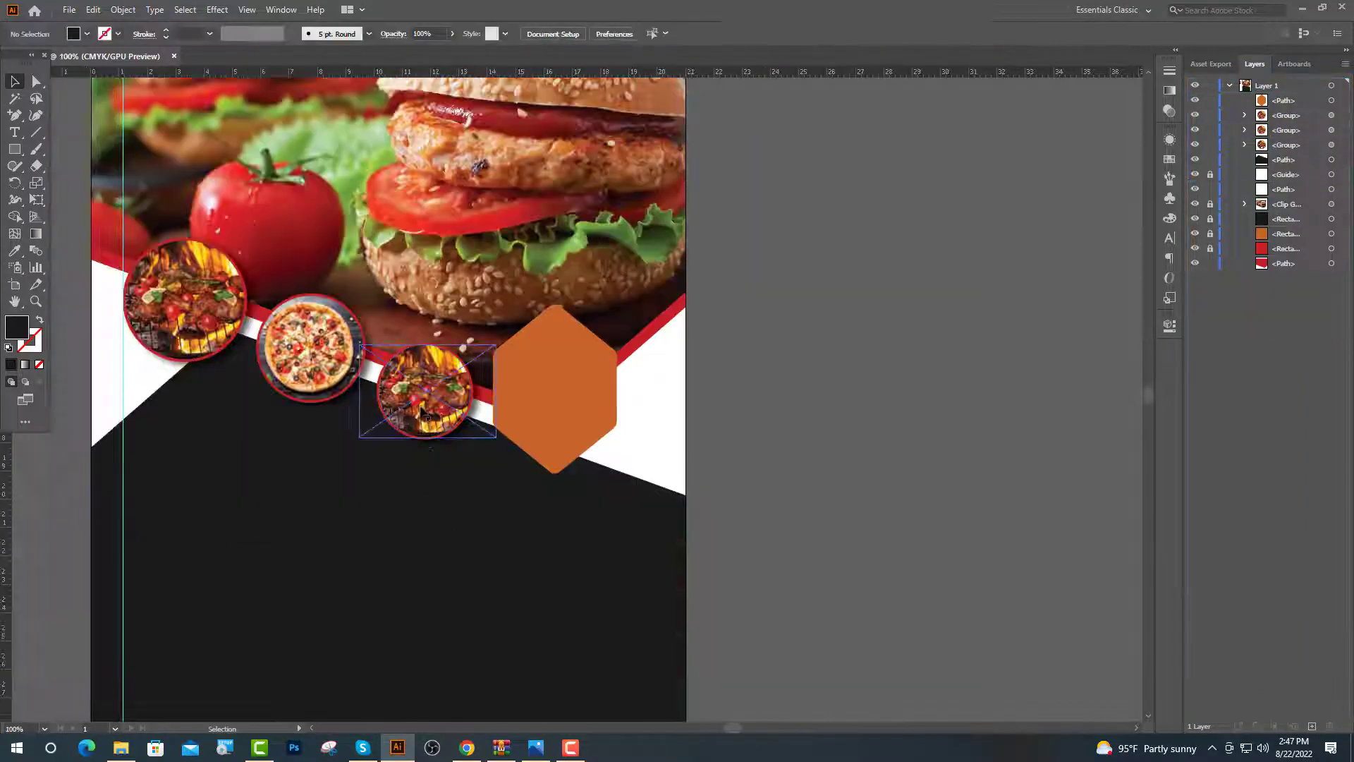
Delete the grill photo from inside the right circle's clipping group
left_click(421, 411)
left_click(1246, 115)
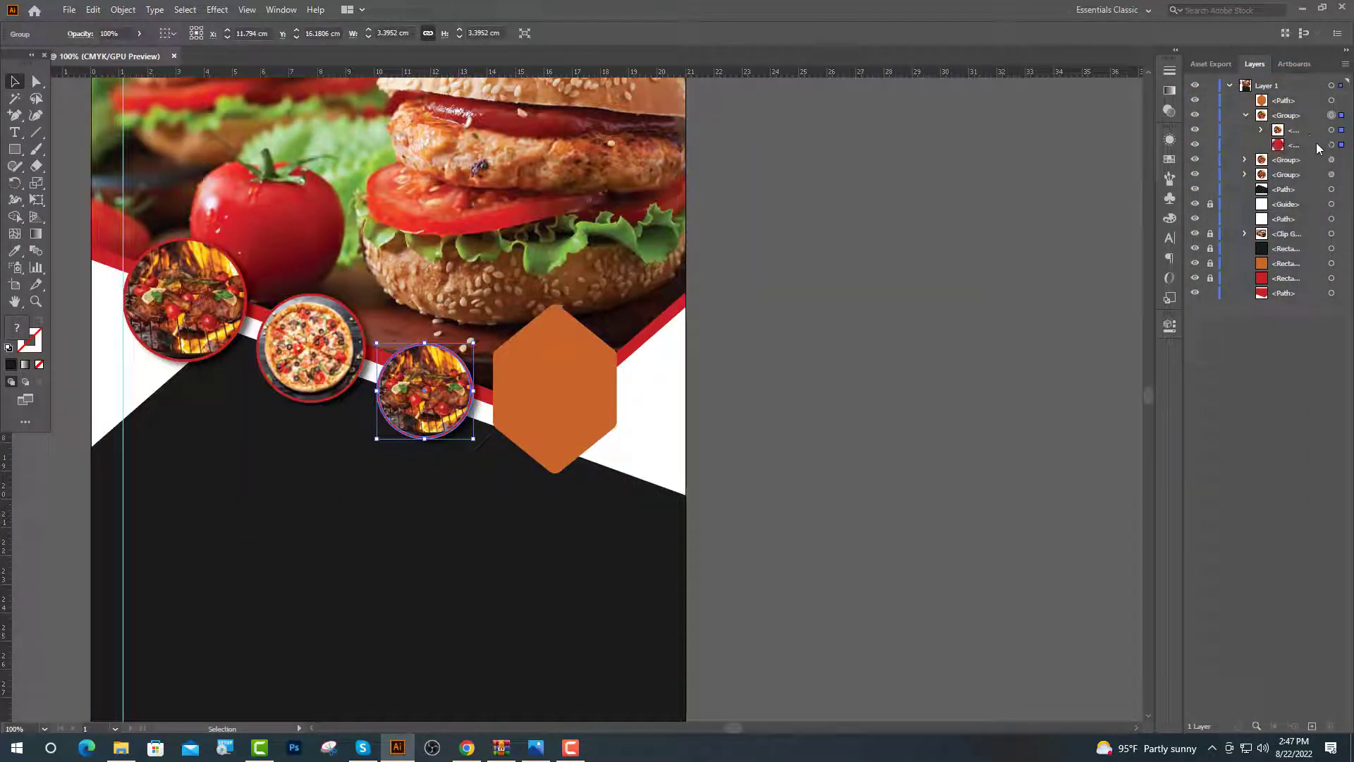
left_click(1262, 130)
left_click(1333, 161)
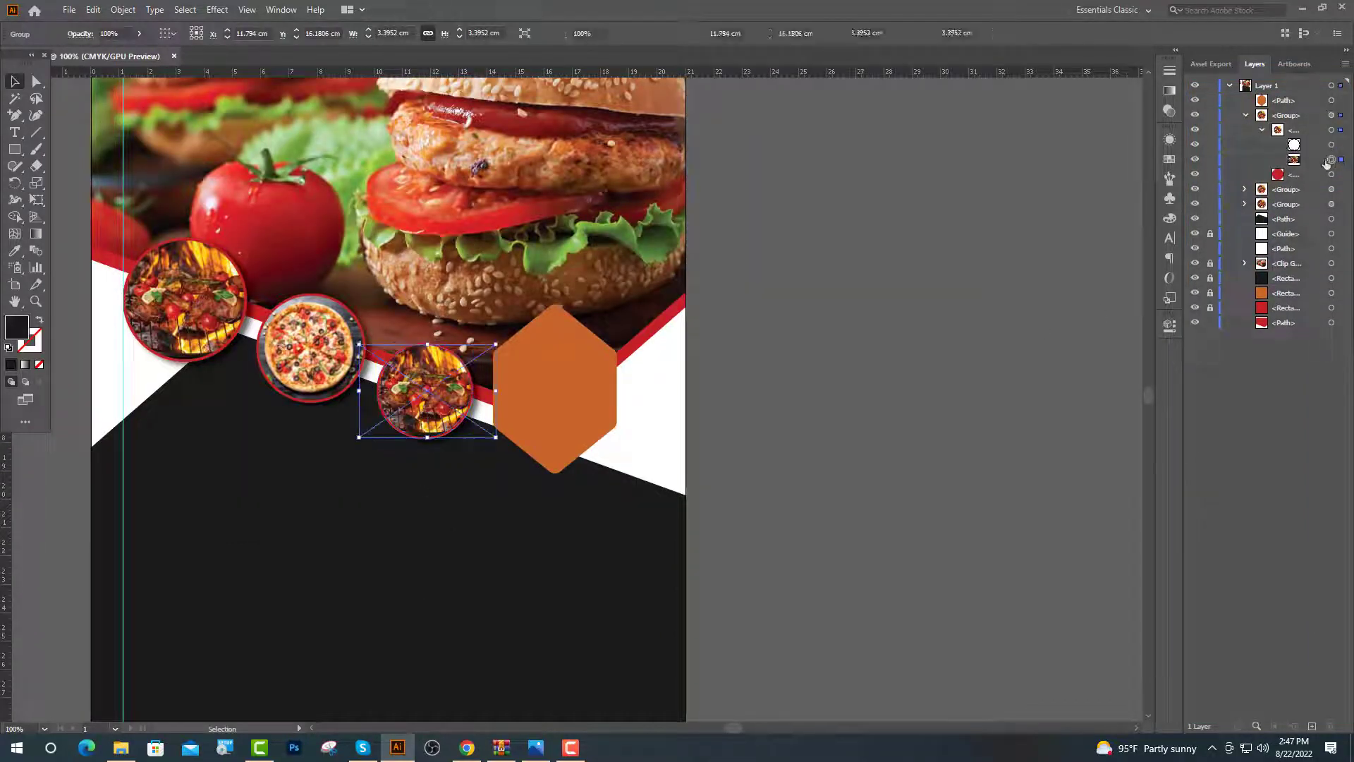
key("Delete")
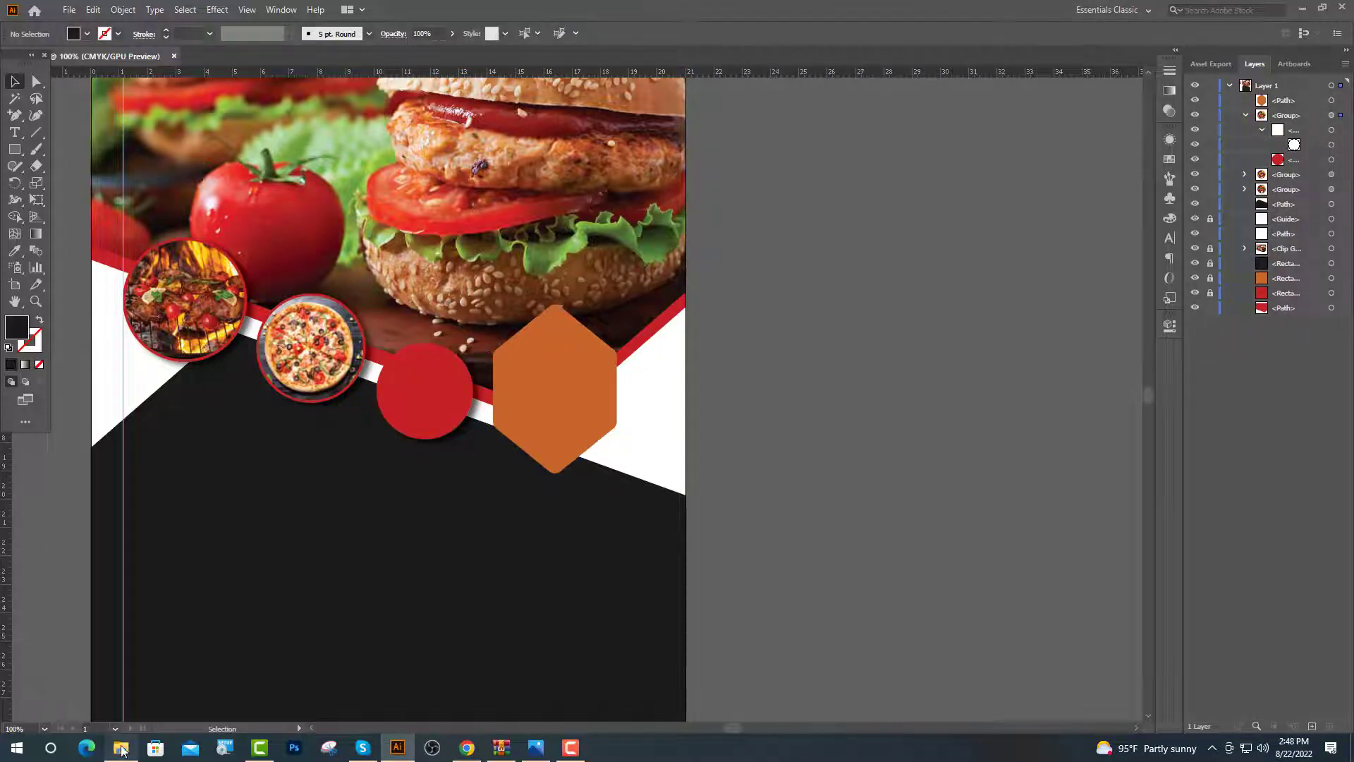
Drag the grilled chicken photo from the Image 4 folder onto the right red circle
left_click(121, 749)
left_click(14, 48)
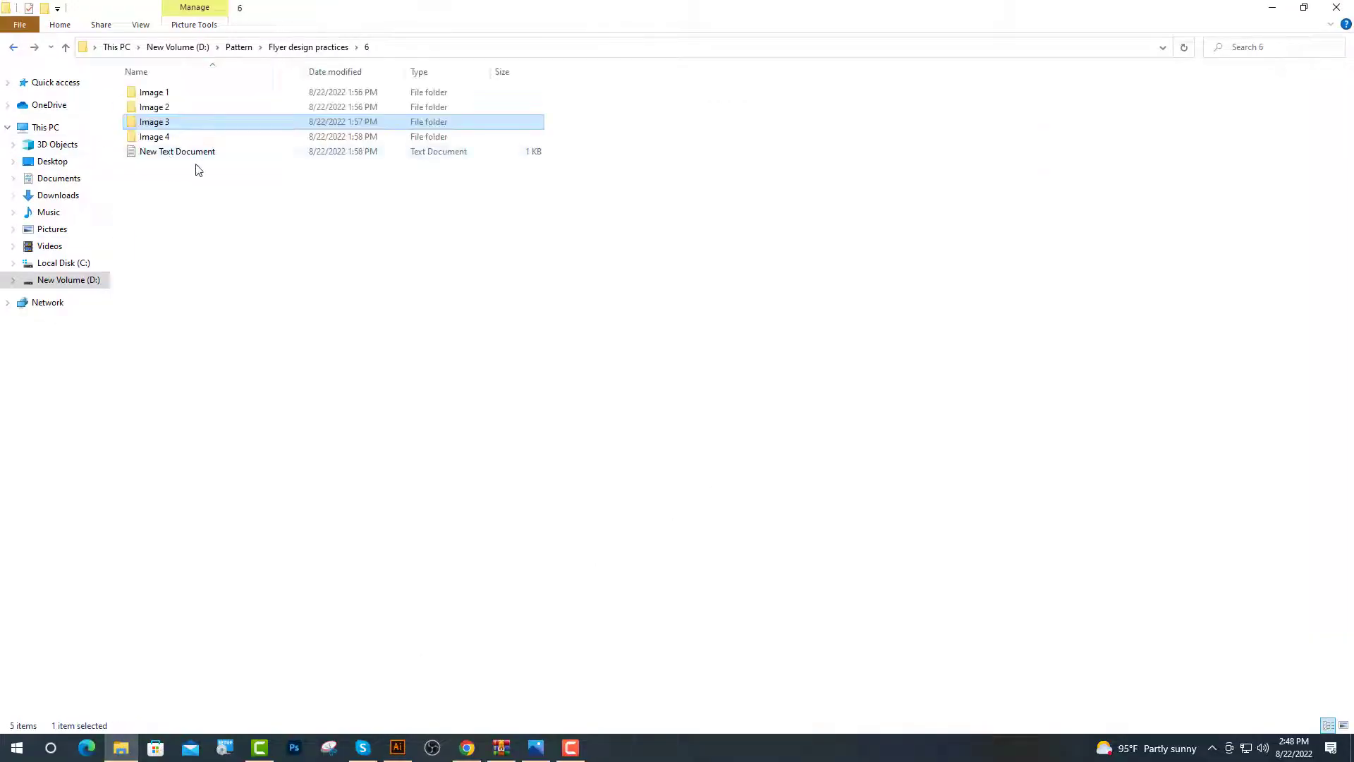
double_click(166, 136)
left_click_drag(159, 121, 433, 423)
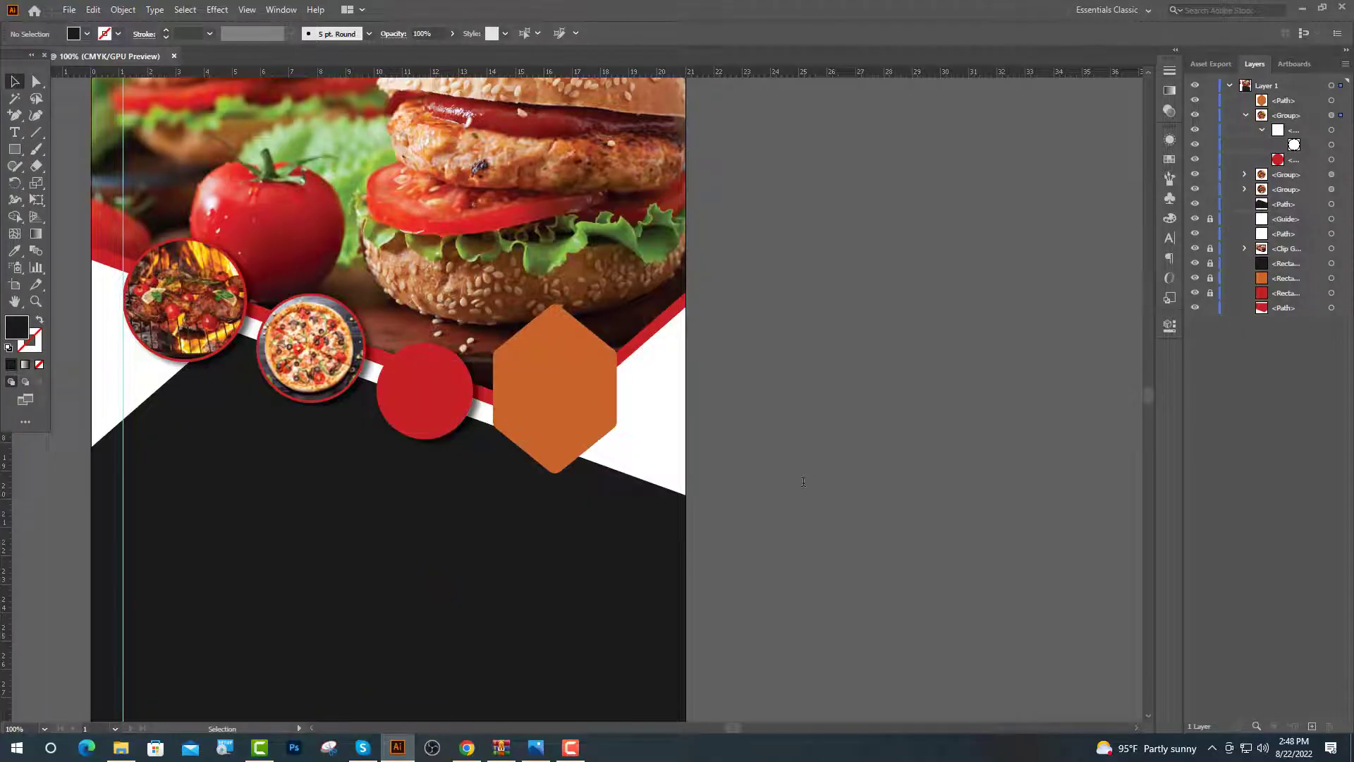
Scale the chicken photo to about 4.75 cm wide and move it into the right circle's clip group
scroll(520, 400, "down", 6)
left_click_drag(507, 332, 505, 382)
key("ctrl+1")
left_click_drag(370, 169, 417, 324)
scroll(322, 349, "up", 2)
left_click_drag(1285, 101, 1294, 161)
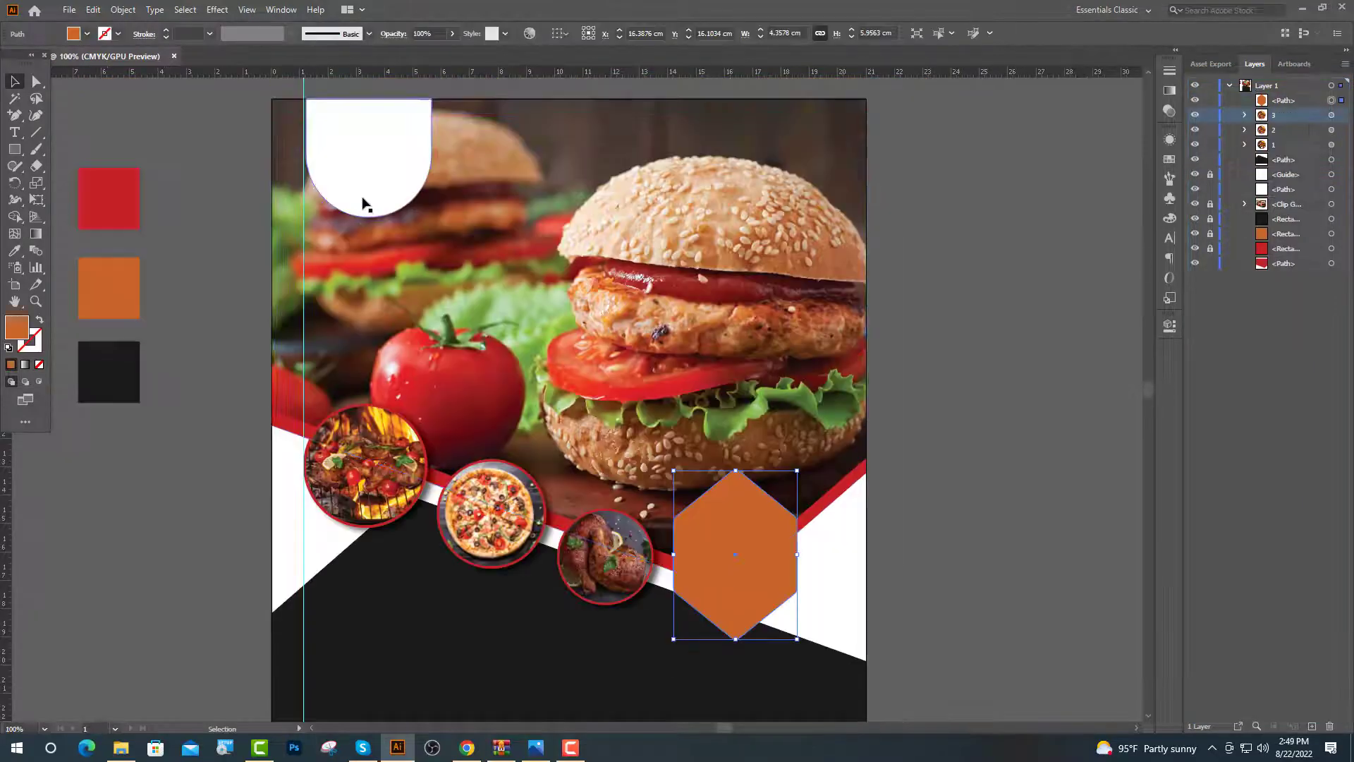
left_click(362, 202)
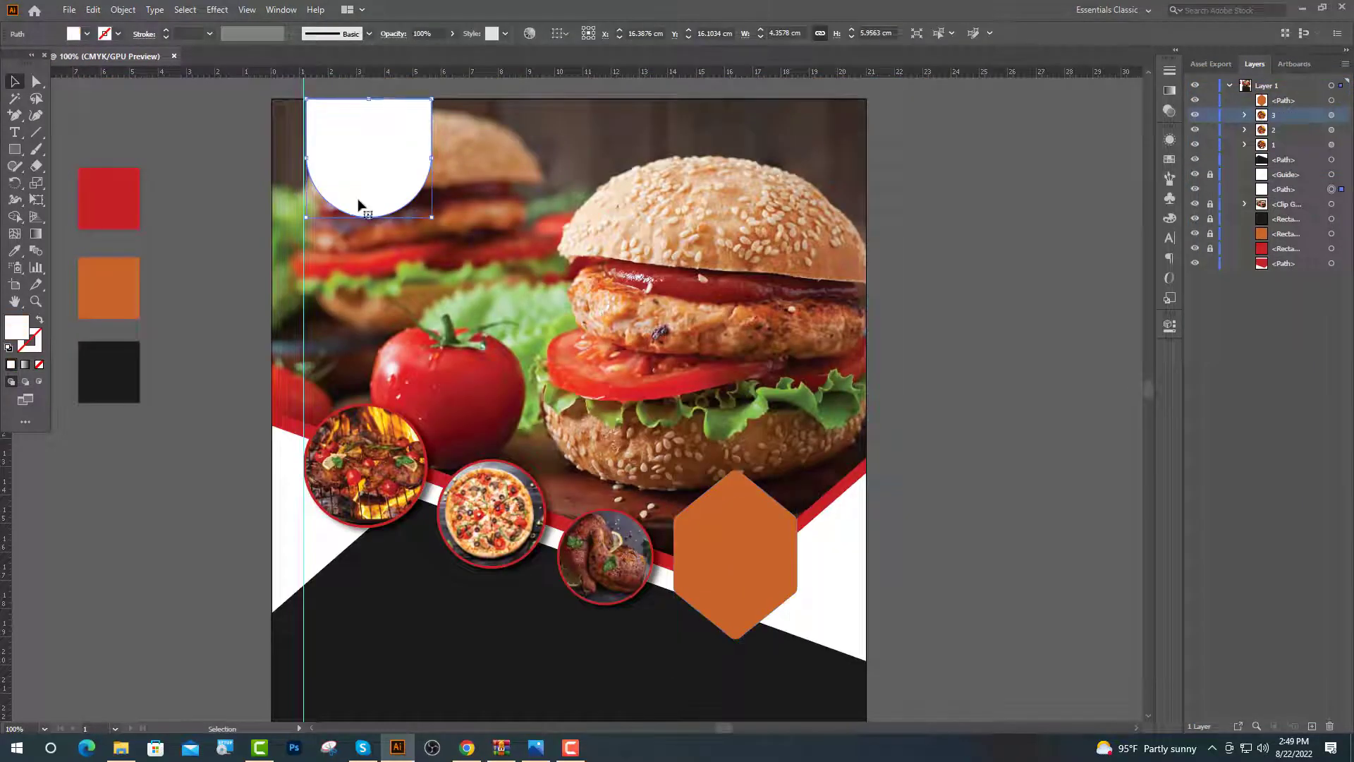
Fill the top white arch with the orange swatch colour using the Eyedropper
key("i")
left_click(116, 284)
scroll(883, 438, "down", 3)
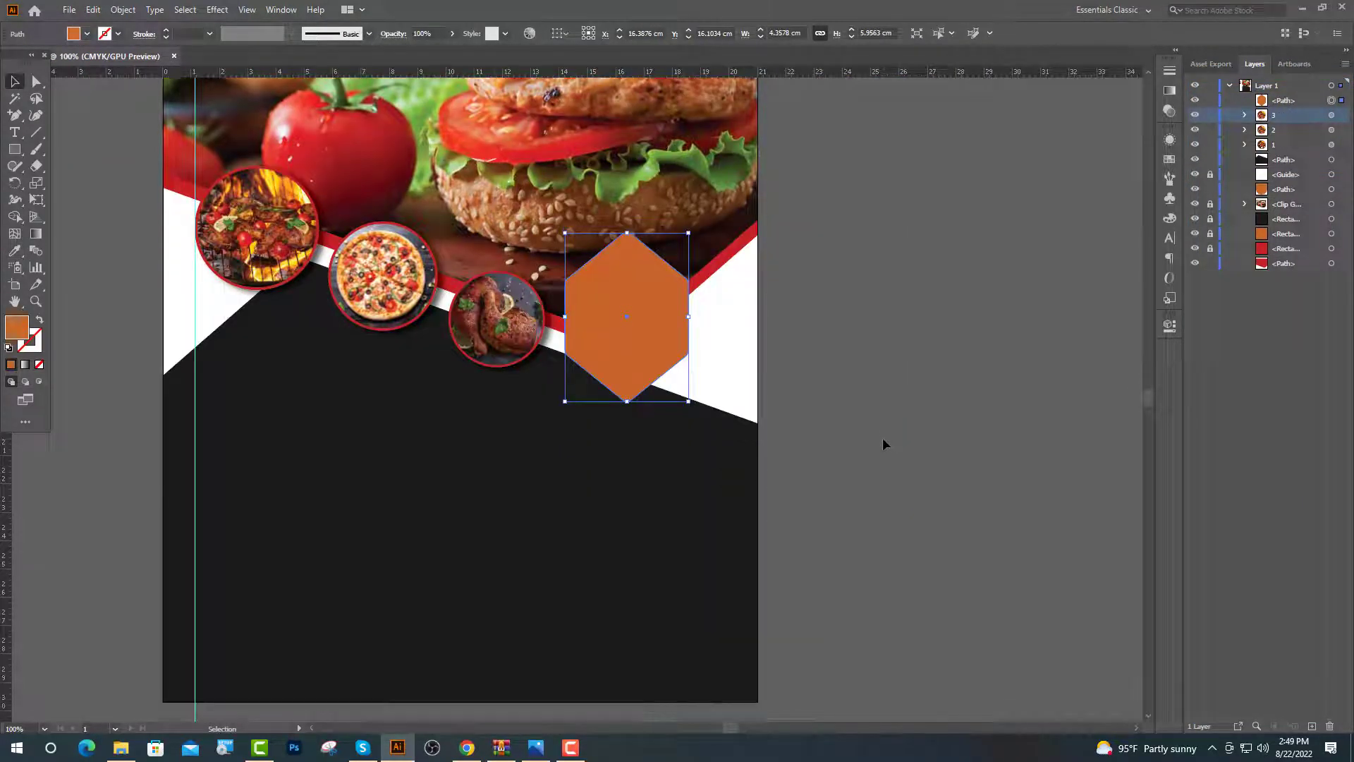
scroll(761, 454, "up", 2)
Make the hexagon white and add a default drop shadow to it
key("i")
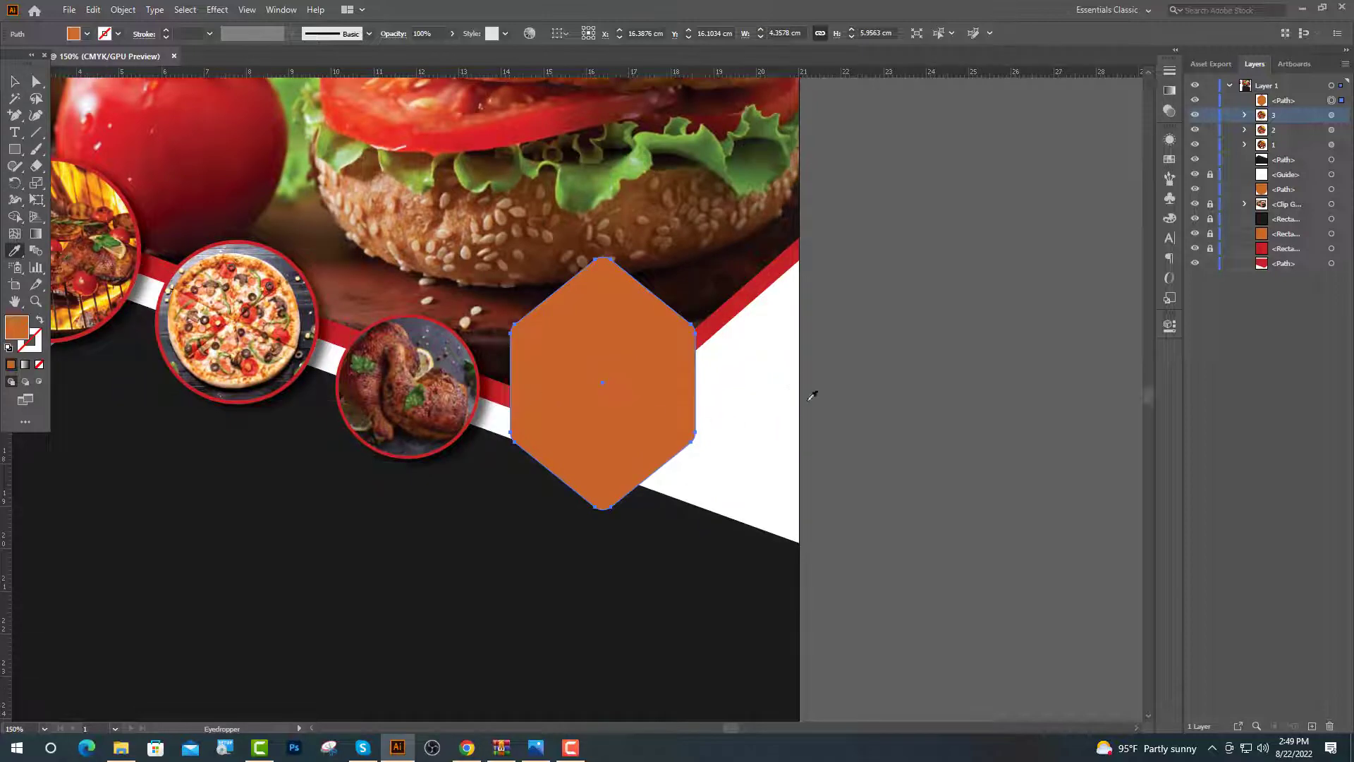
left_click(795, 383)
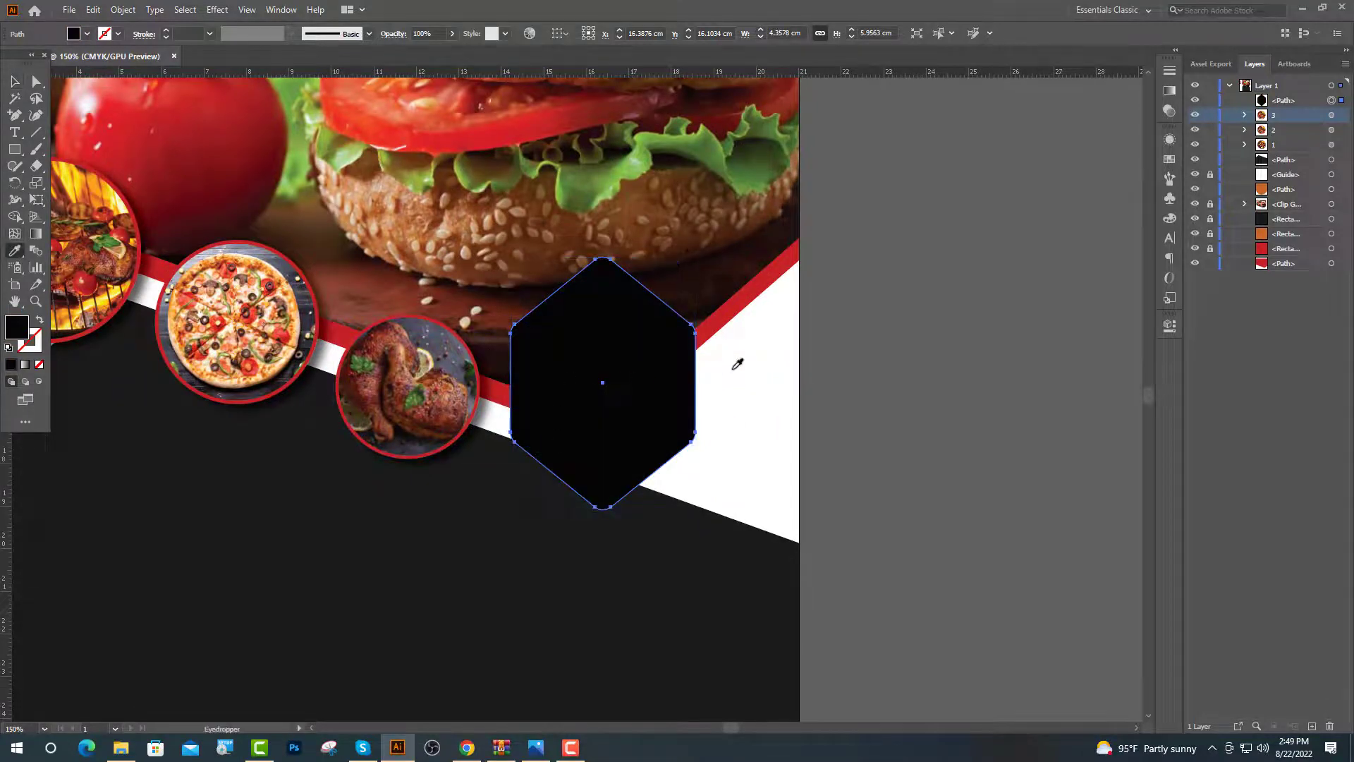
left_click(739, 364)
key("v")
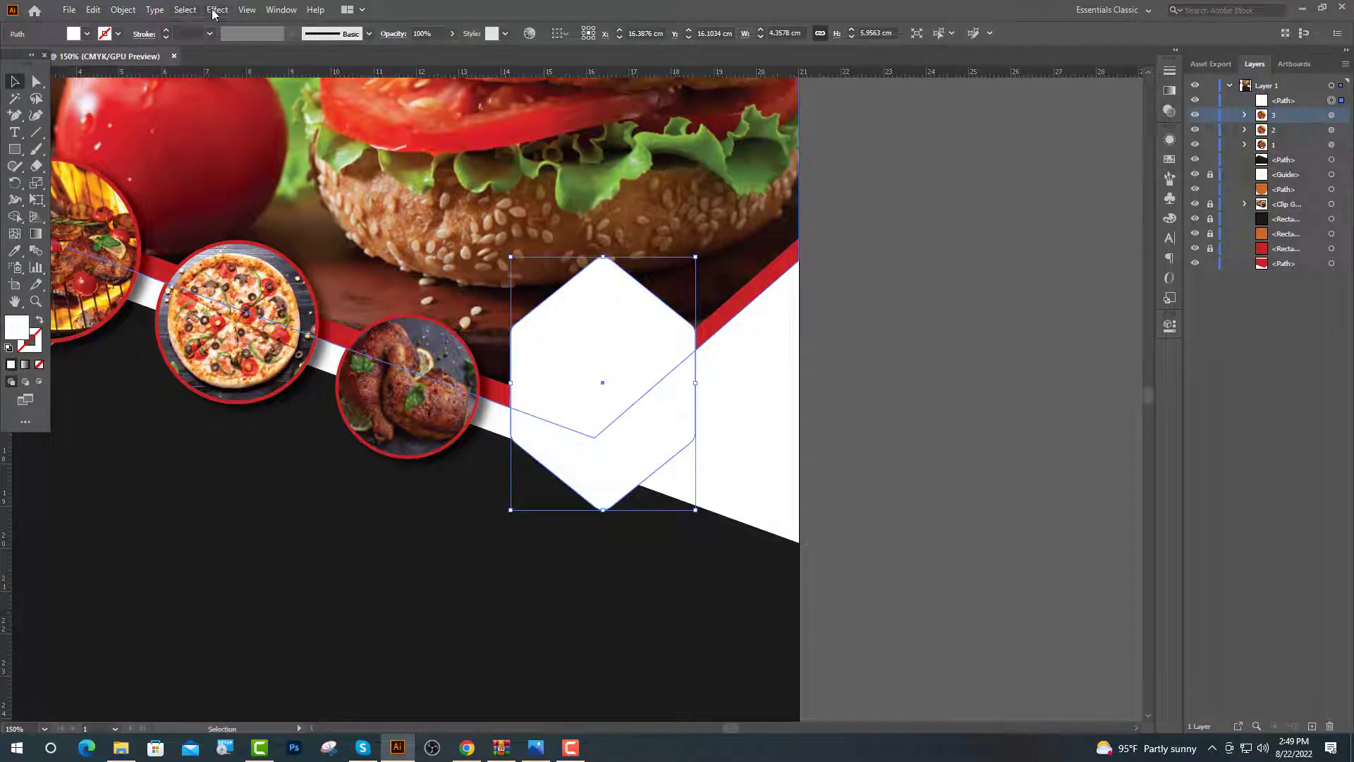
left_click(218, 9)
mouse_move(294, 171)
left_click(395, 171)
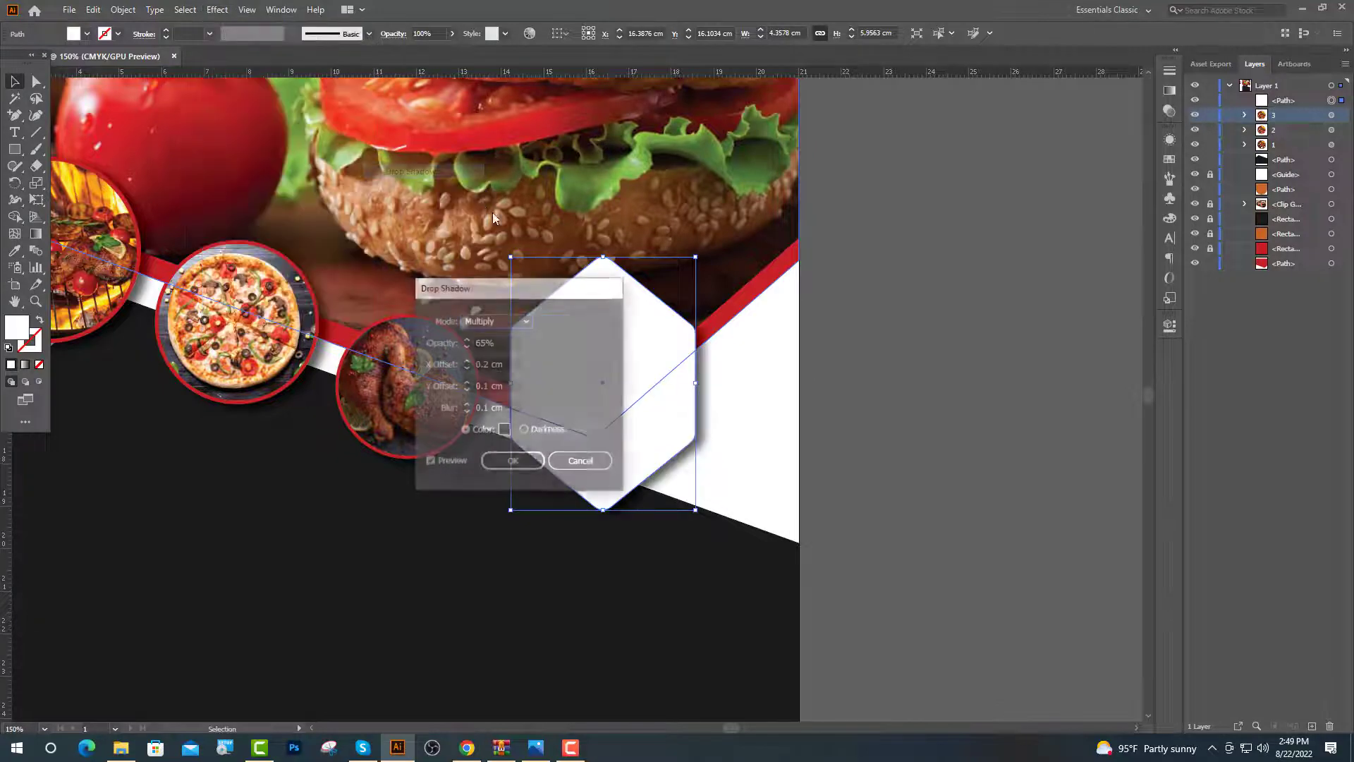
left_click(516, 462)
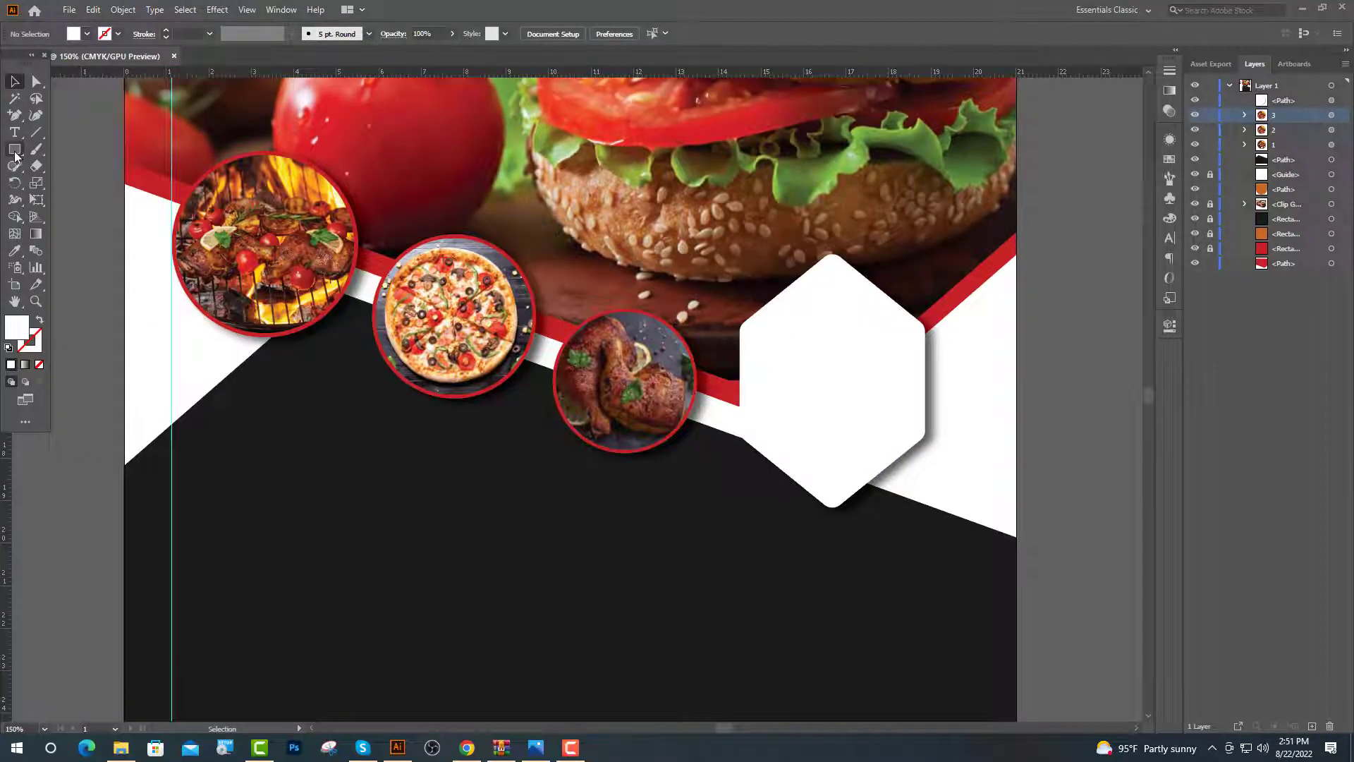
left_click_drag(16, 155, 61, 179)
Draw a small circle above the grill photo, fill it orange, and give it a drop shadow
left_click_drag(326, 154, 368, 197)
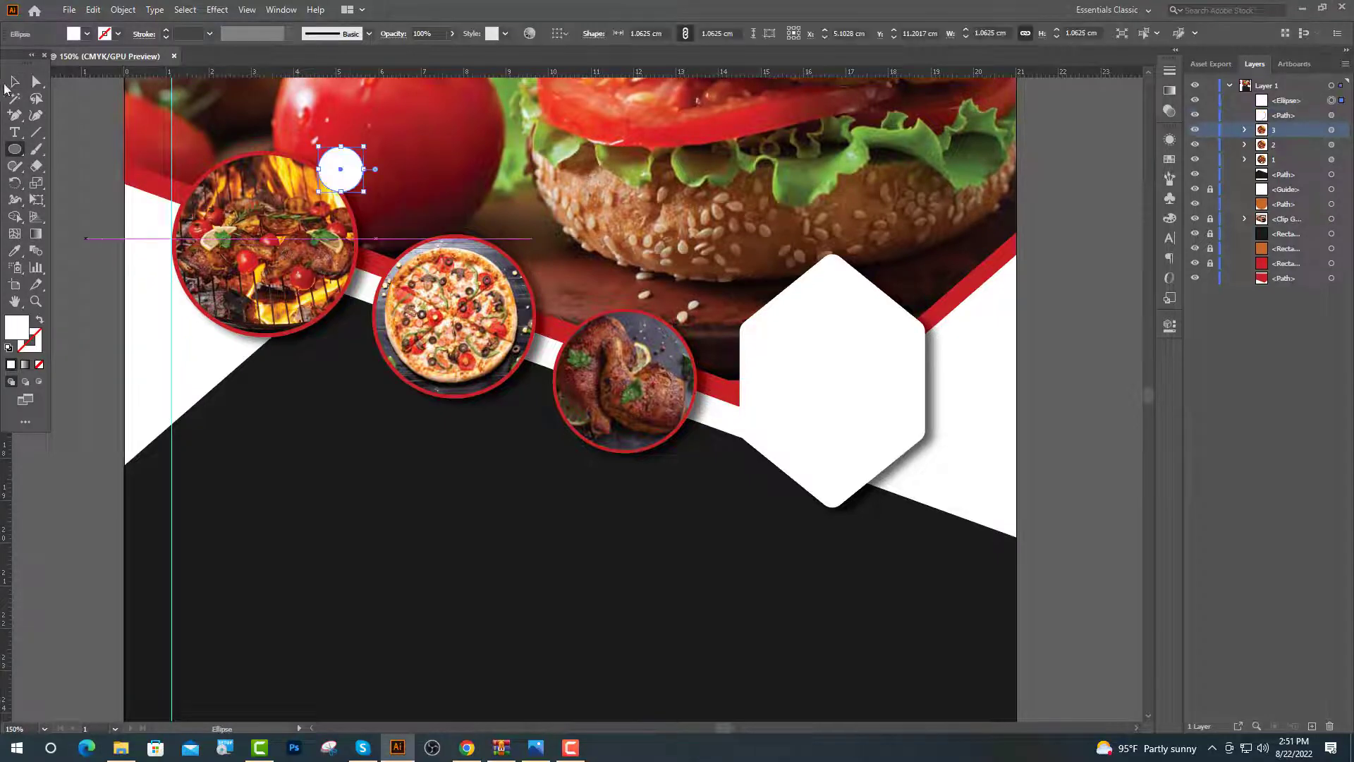
key("ctrl+=")
key("i")
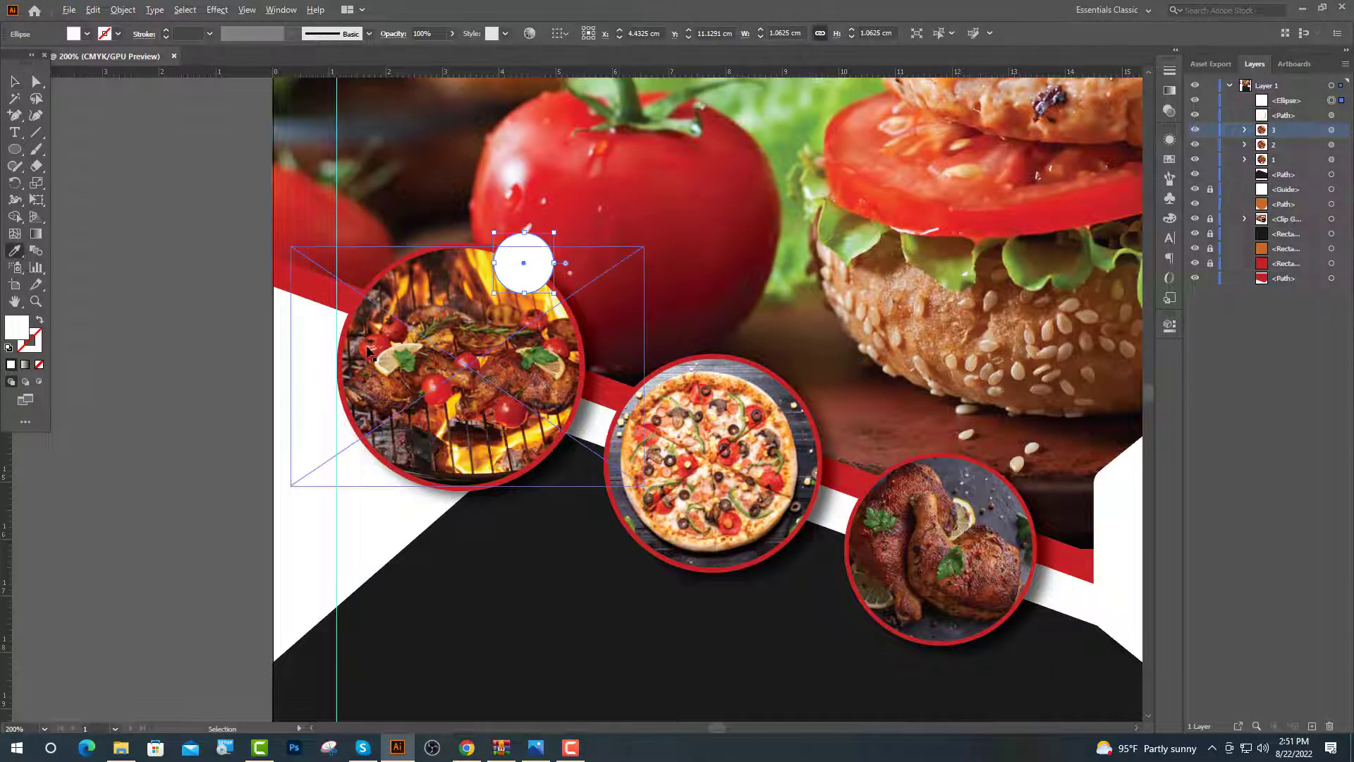
key("ctrl+0")
left_click(151, 182)
key("v")
key("ctrl+=")
key("ctrl+=")
key("ctrl+=")
key("ctrl+=")
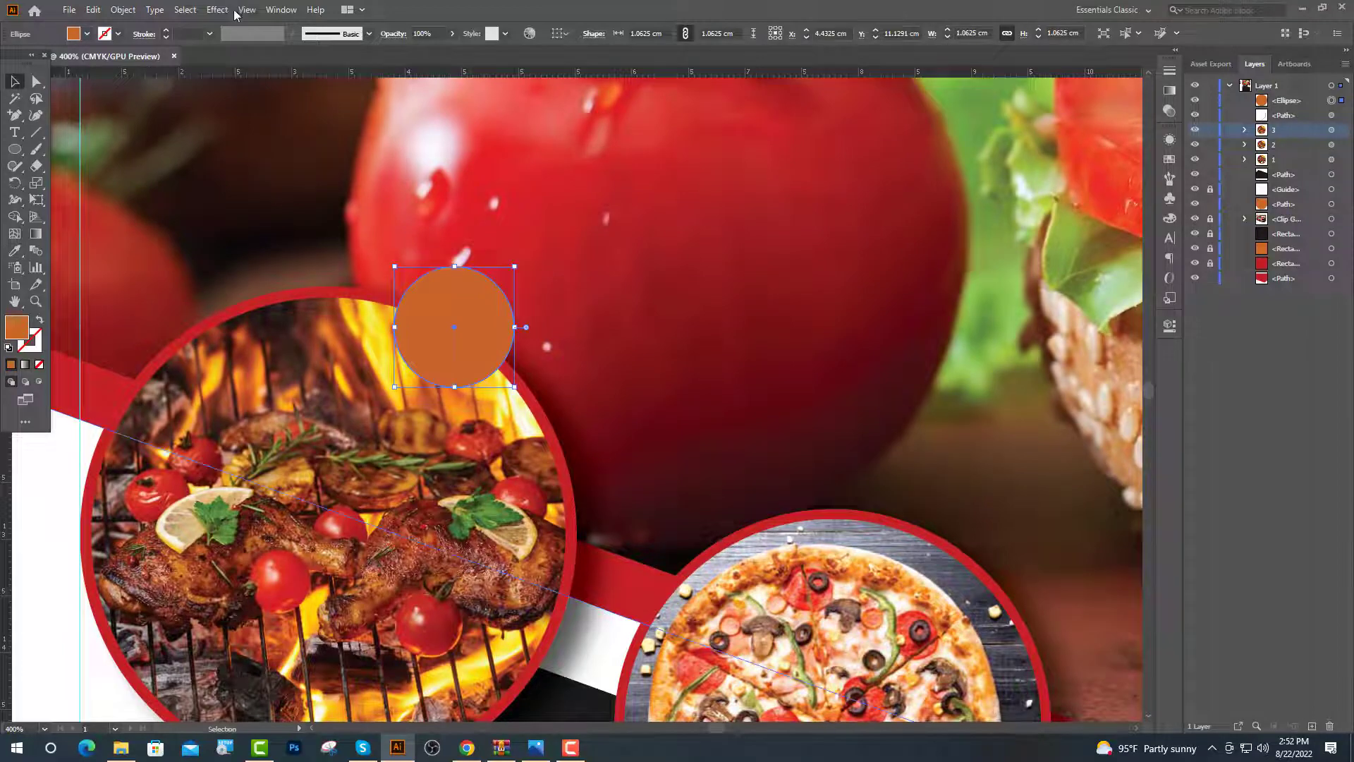
left_click(219, 10)
mouse_move(304, 178)
left_click(422, 179)
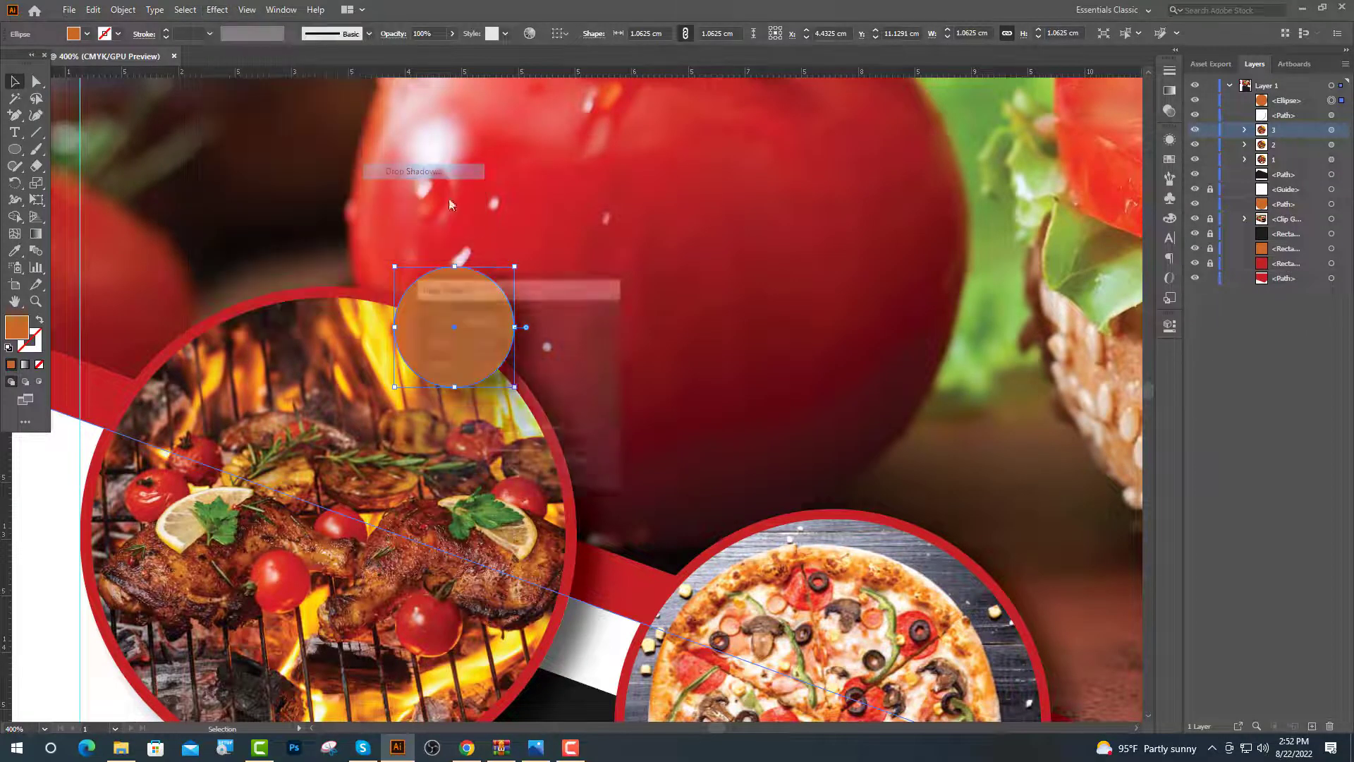
left_click(511, 462)
Copy the orange badge onto the rims of the pizza and chicken circles
key("ctrl+minus")
left_click_drag(555, 309, 815, 434)
left_click_drag(797, 435, 1027, 533)
key("ctrl+shift+a")
scroll(562, 550, "down", 2)
scroll(561, 550, "up", 3)
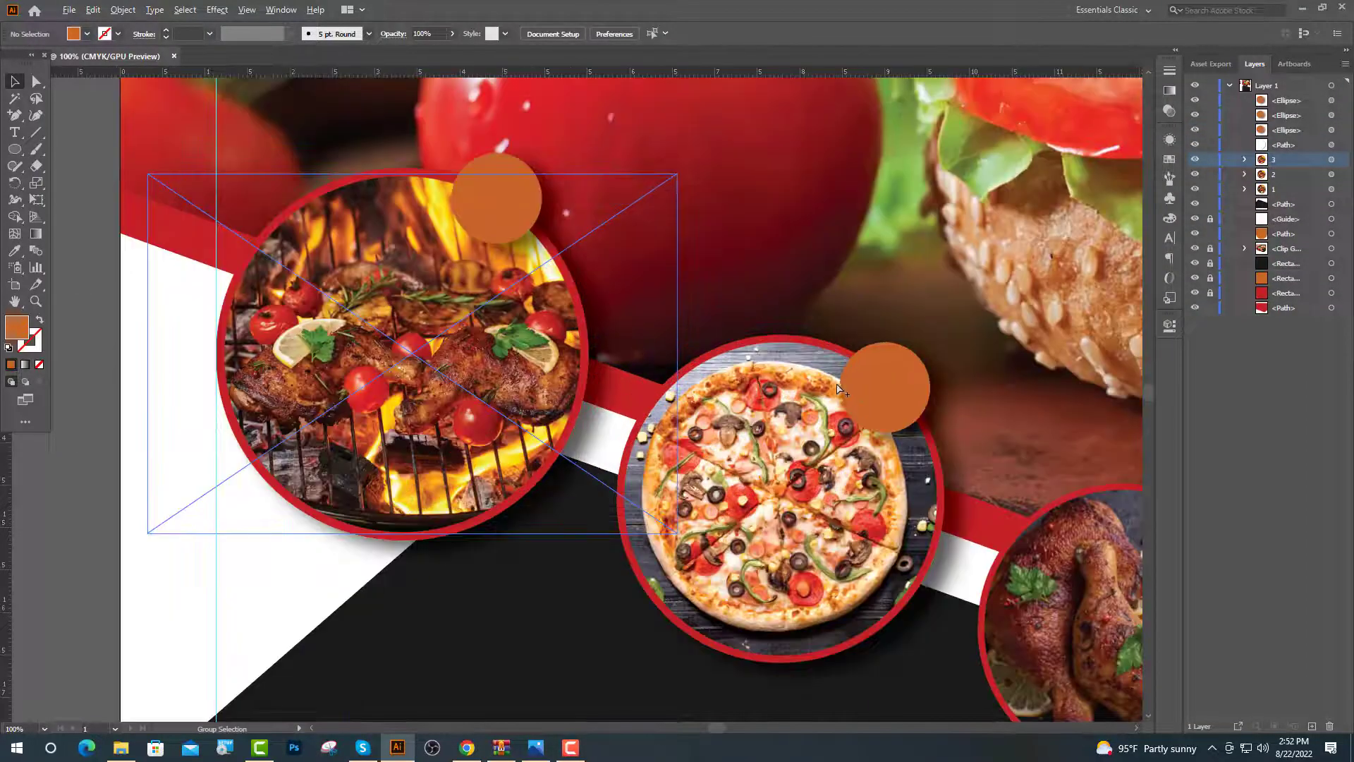
left_click_drag(564, 395, 550, 487)
Add a white '$ 22' price in Bebas Neue on the grill circle's orange badge
left_click(17, 132)
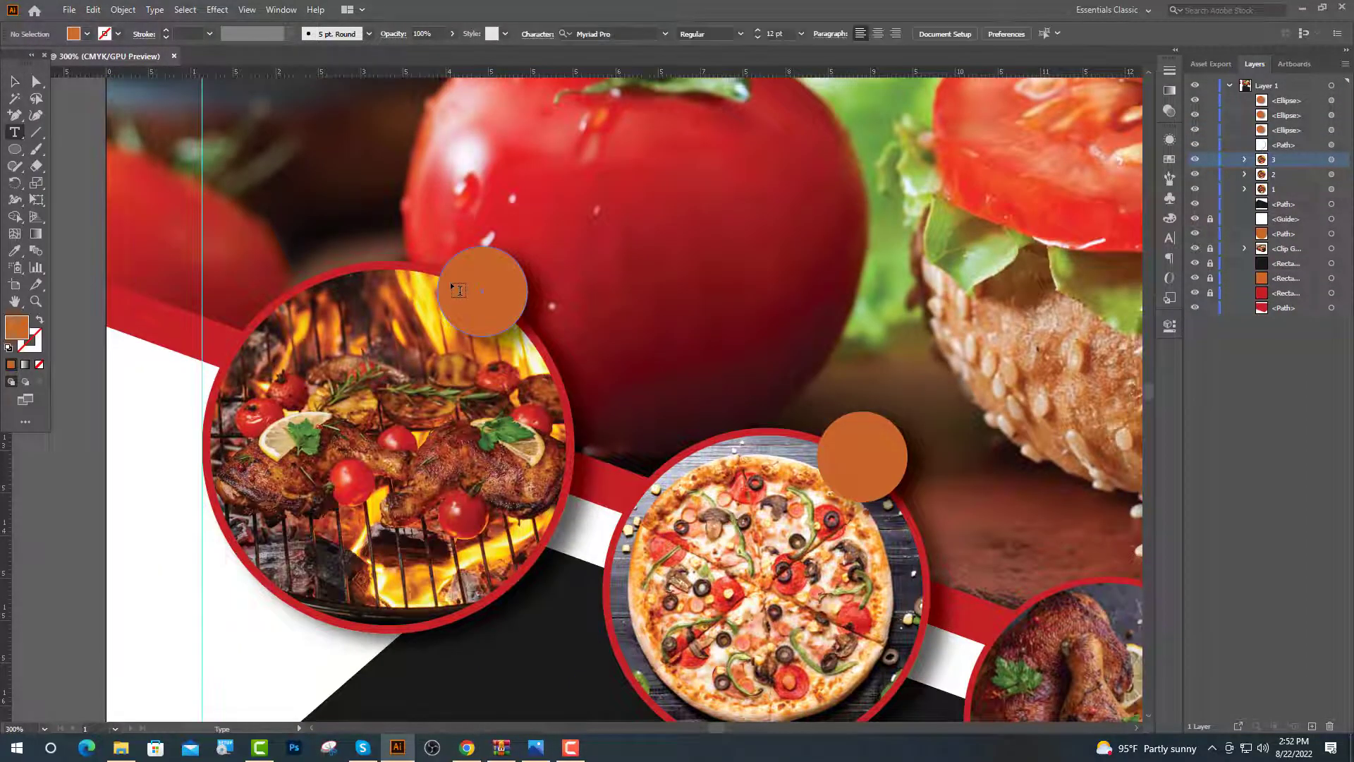
left_click(452, 284)
left_click(561, 34)
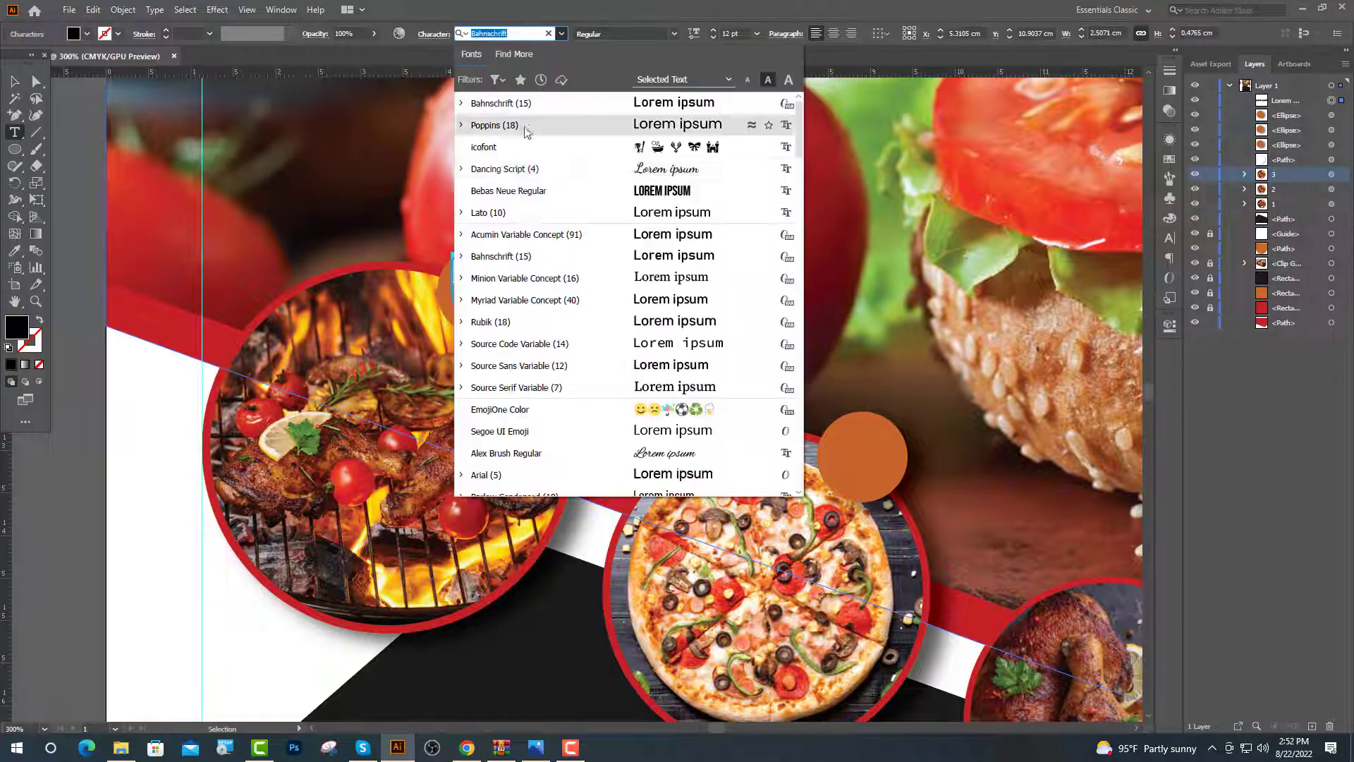
left_click(515, 184)
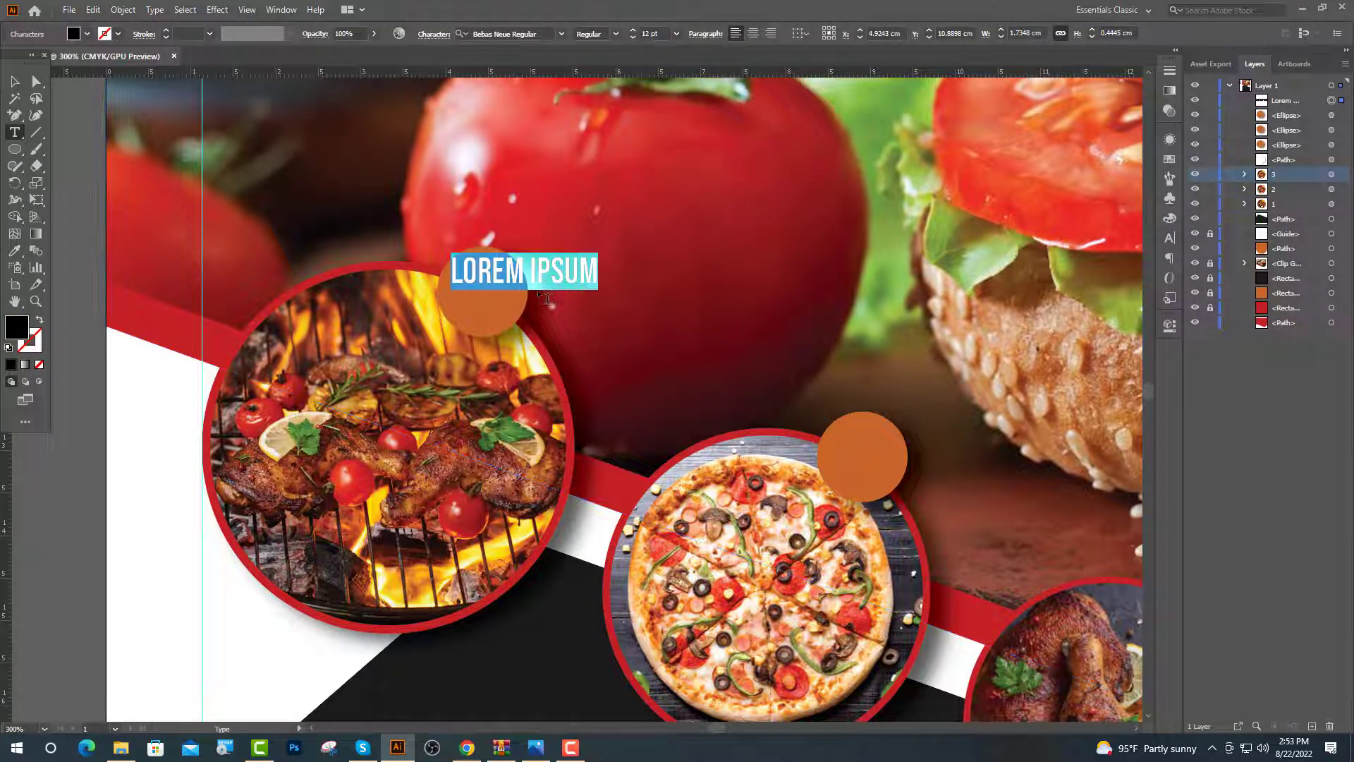
type("$ 22")
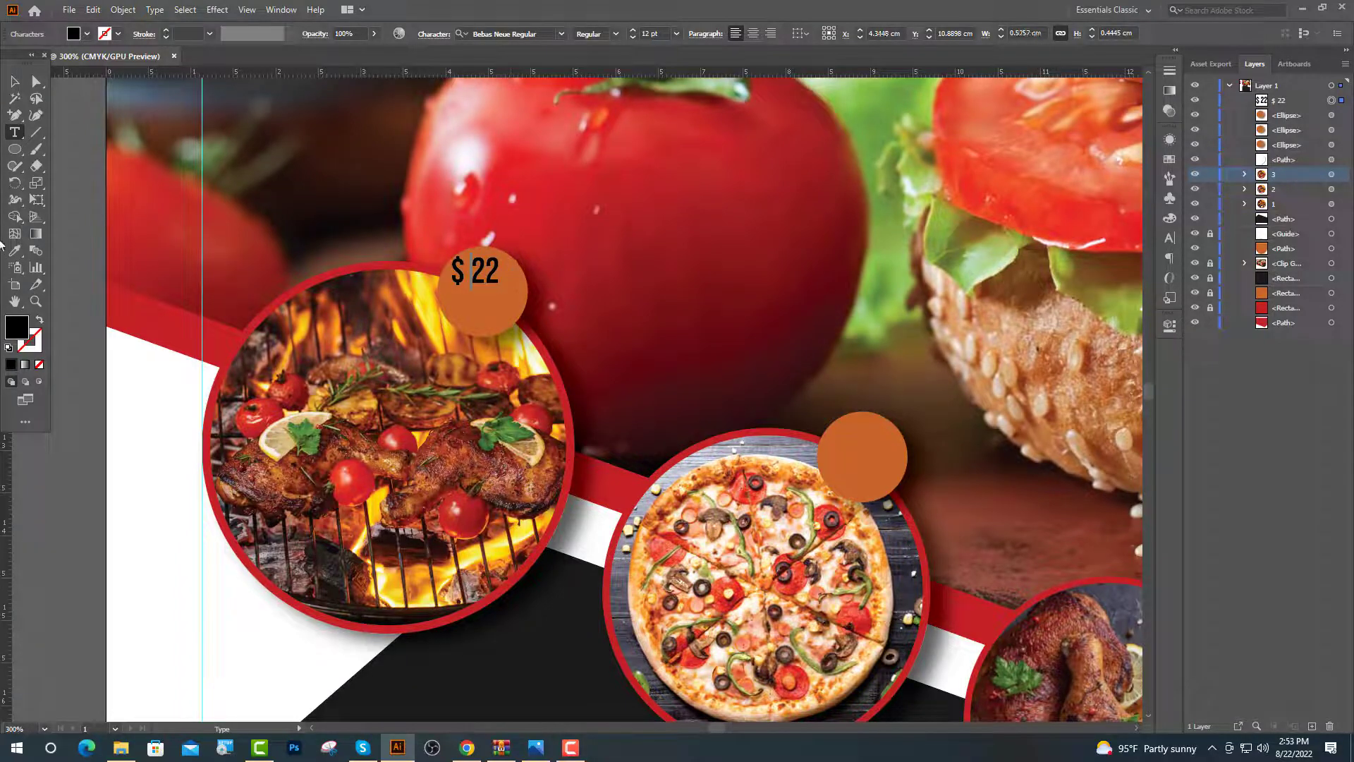
key("Escape")
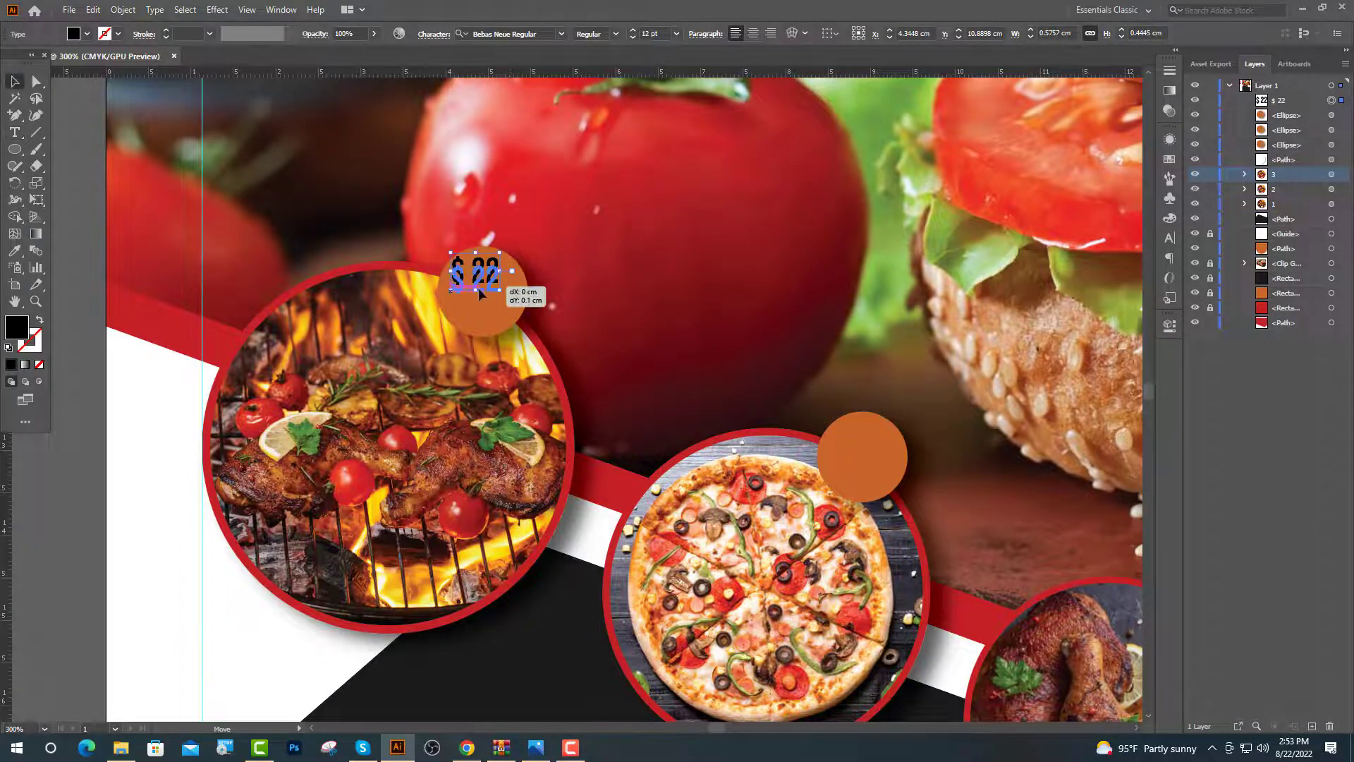
left_click_drag(479, 287, 485, 310)
scroll(479, 395, "down", 1)
left_click(14, 251)
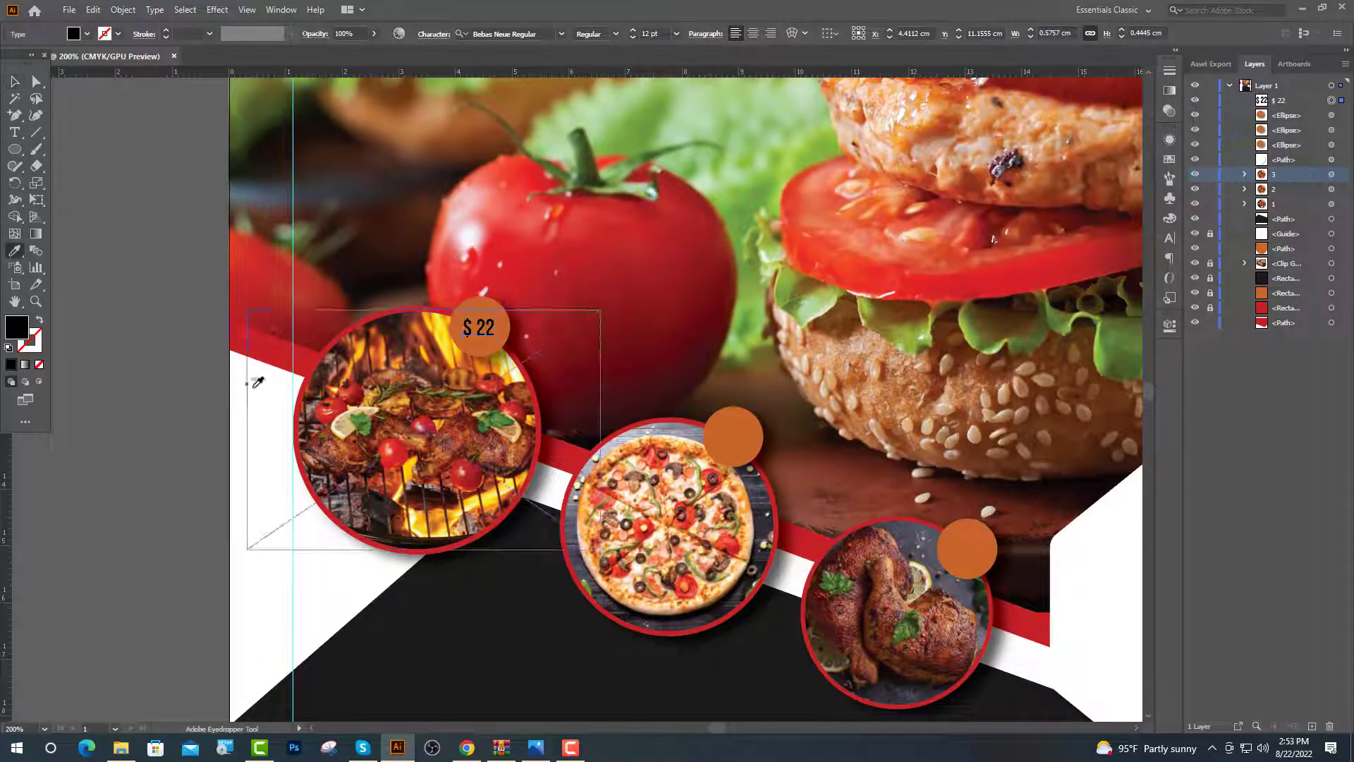
left_click(257, 384)
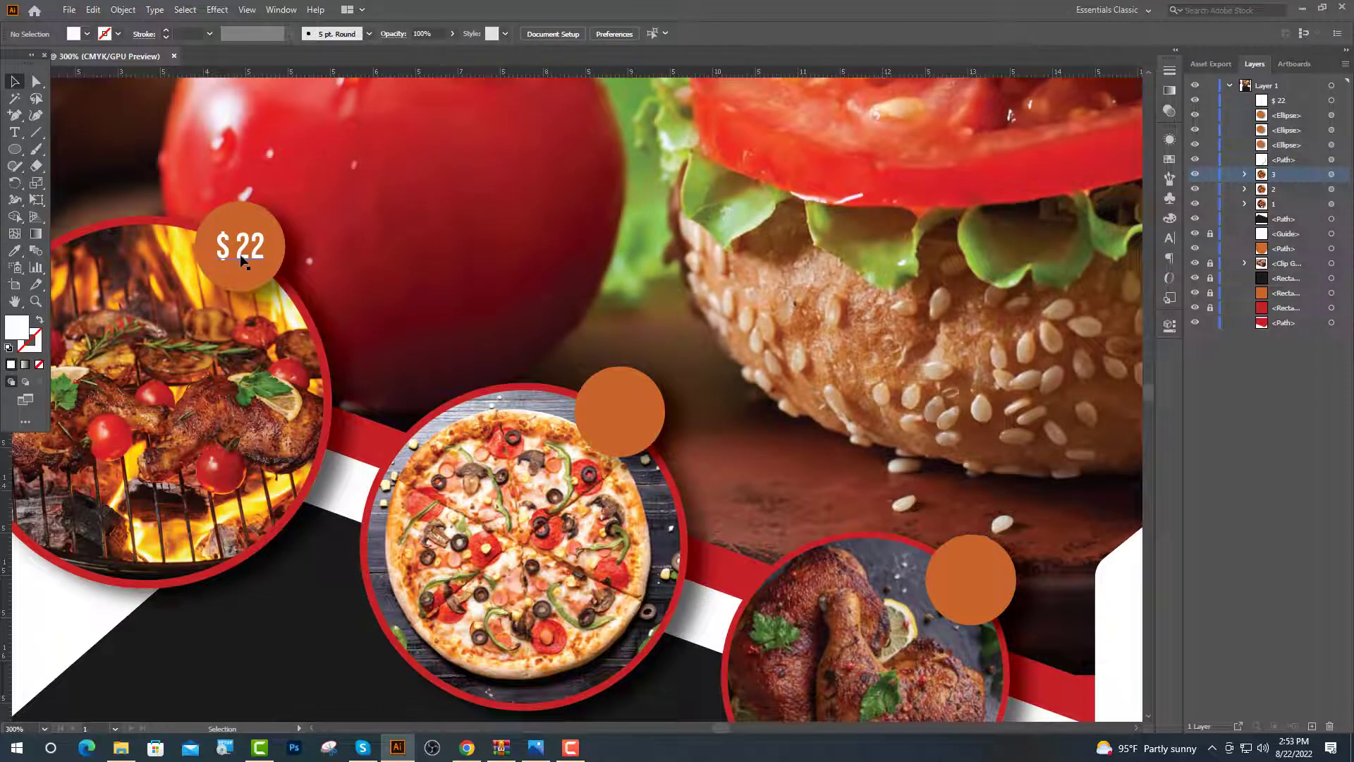
Copy the price onto the pizza and chicken badges, changing them to '$ 25' and '$ 16'
left_click_drag(241, 261, 620, 427)
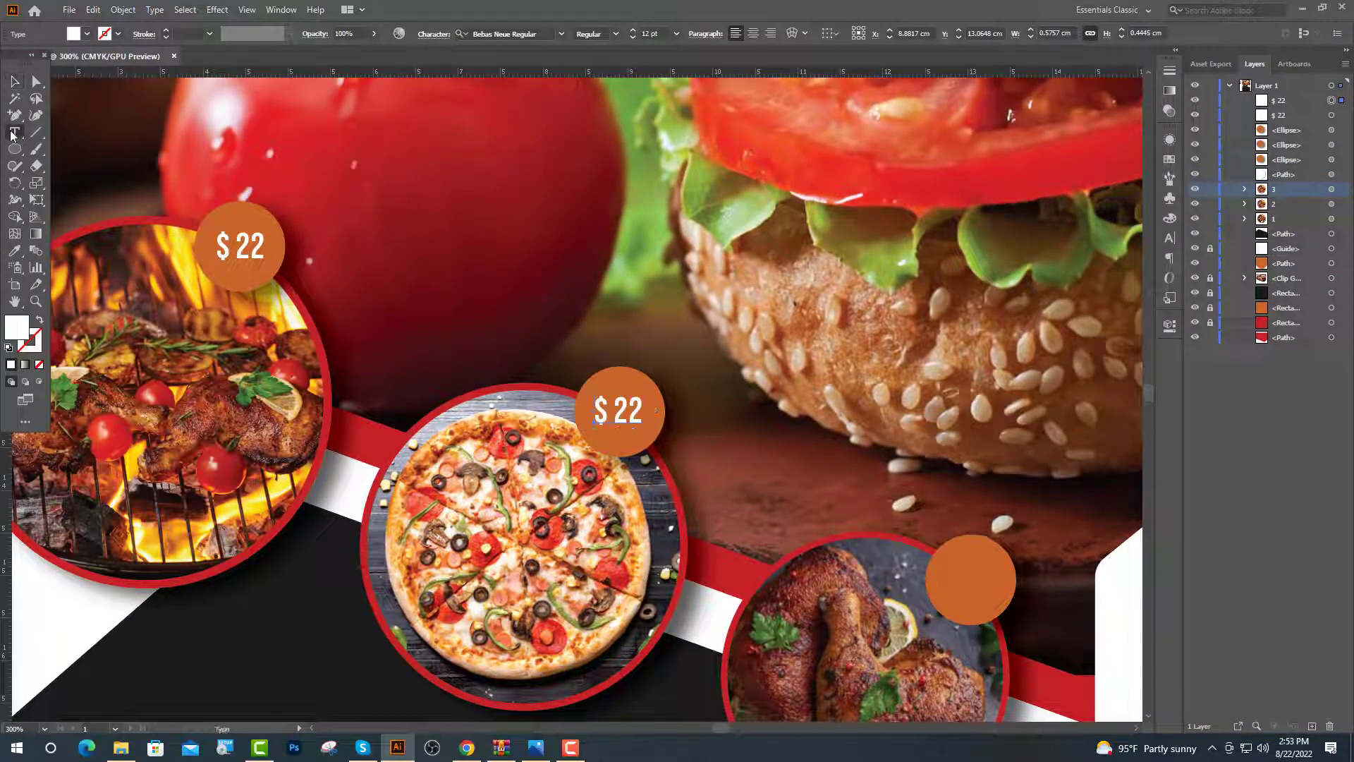
type("5")
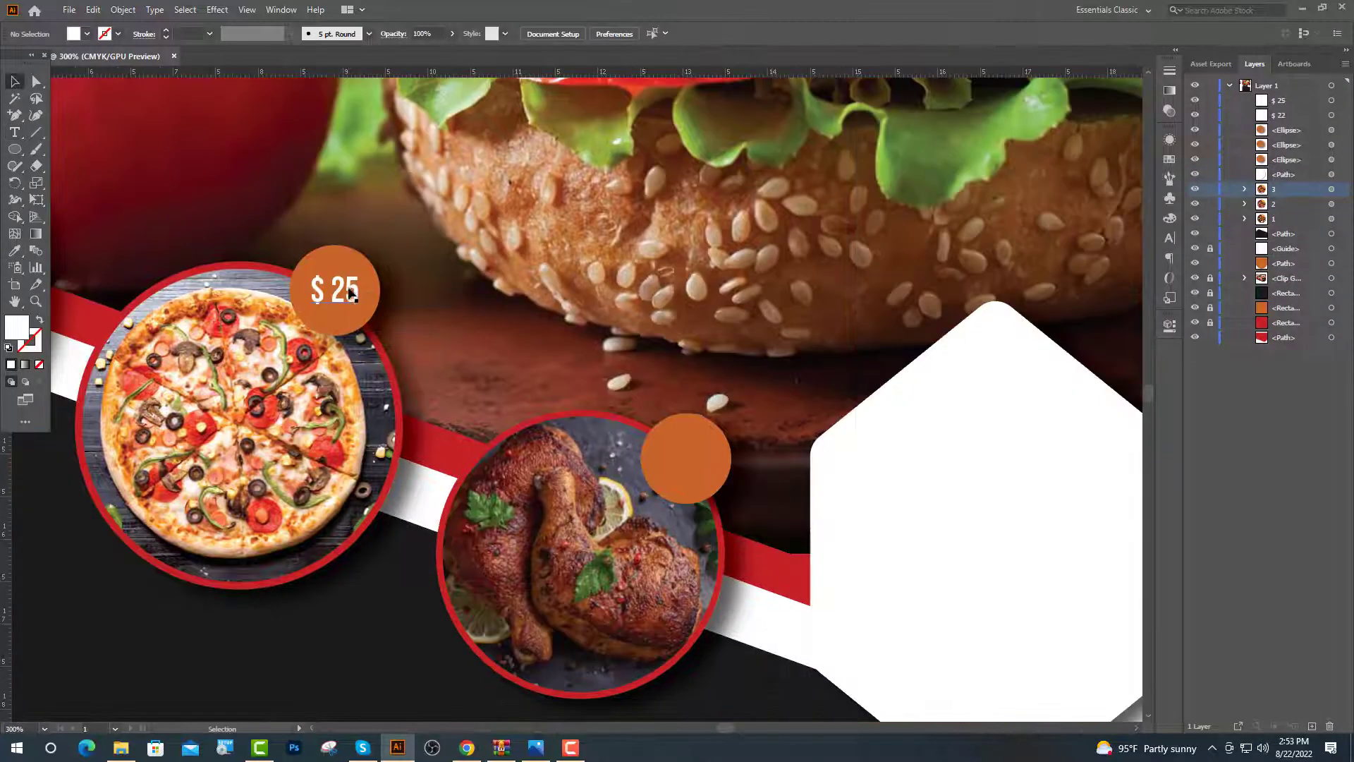
left_click_drag(352, 297, 734, 480)
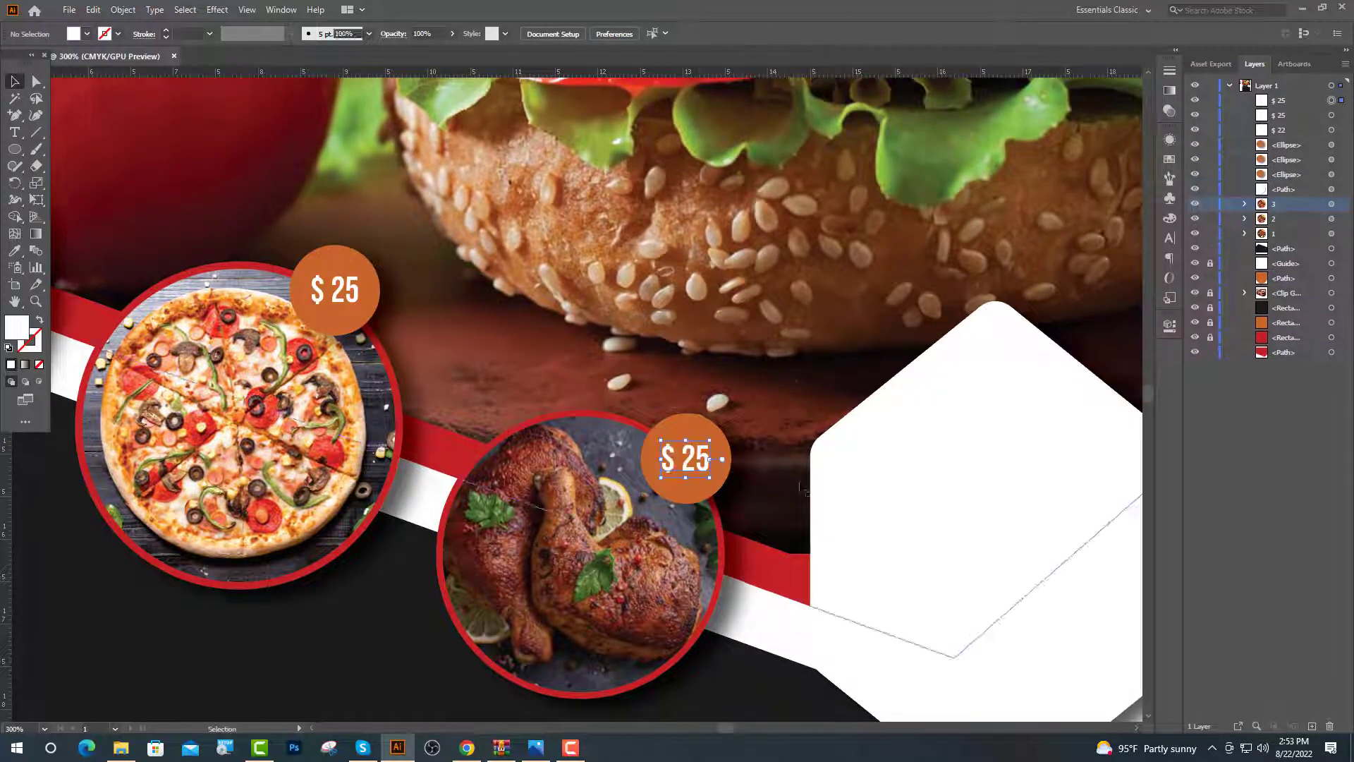
left_click(15, 133)
double_click(688, 460)
type("16")
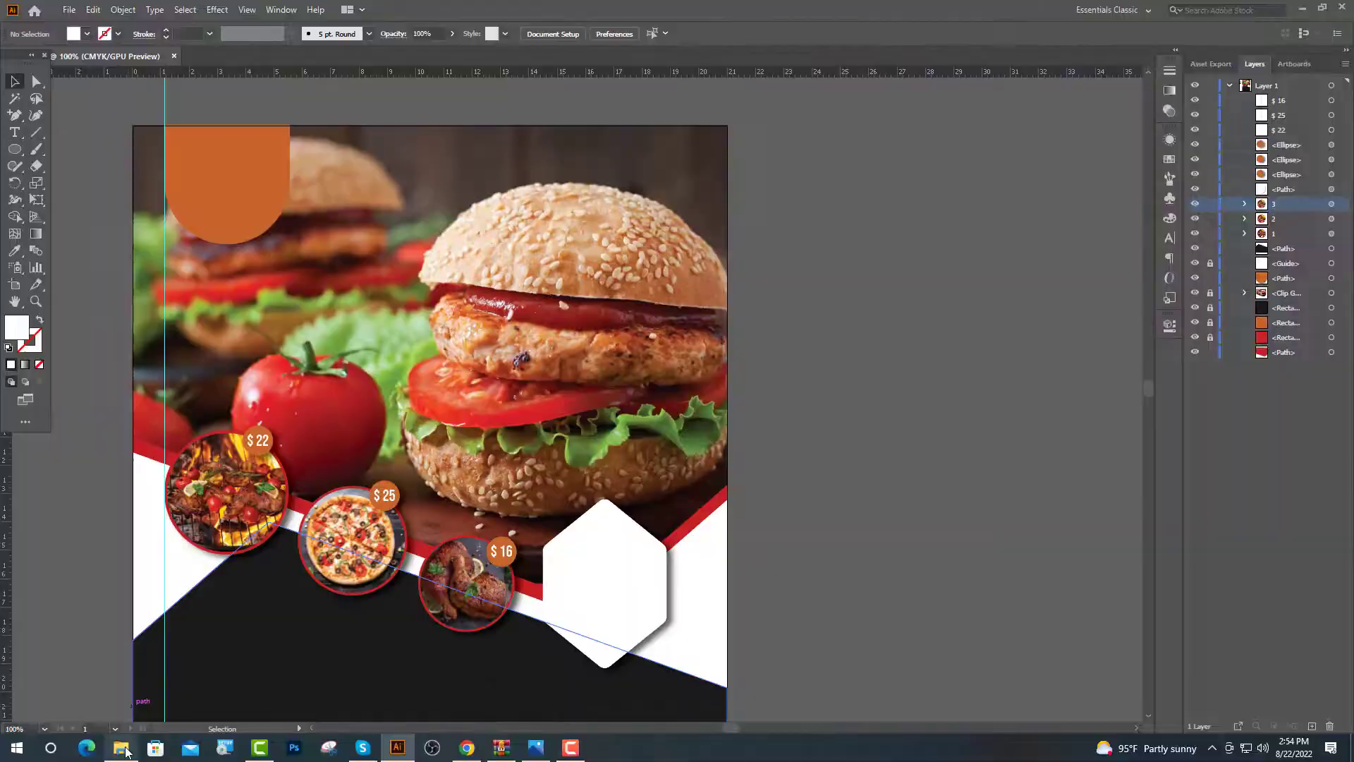
Drag the restaurant logo from folder 4 onto the flyer
left_click(123, 748)
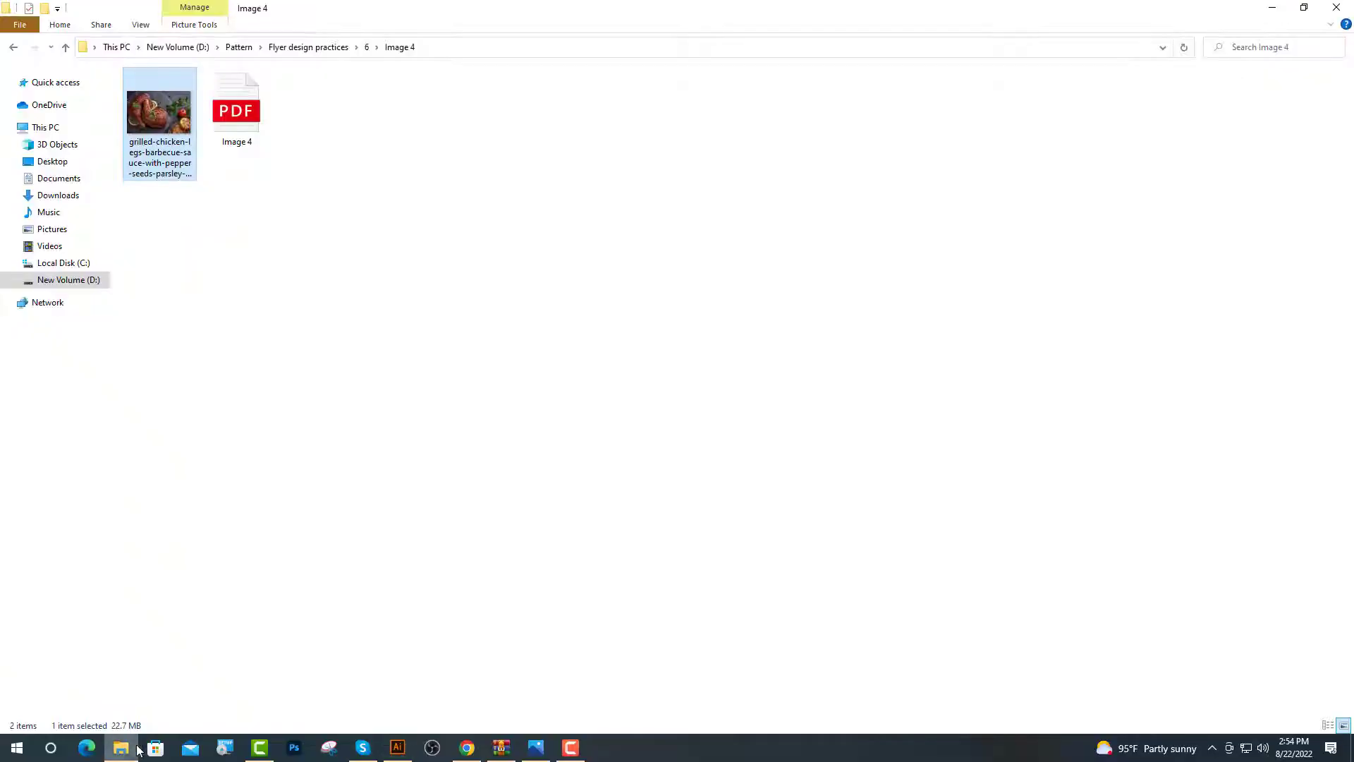
left_click(13, 47)
left_click(13, 47)
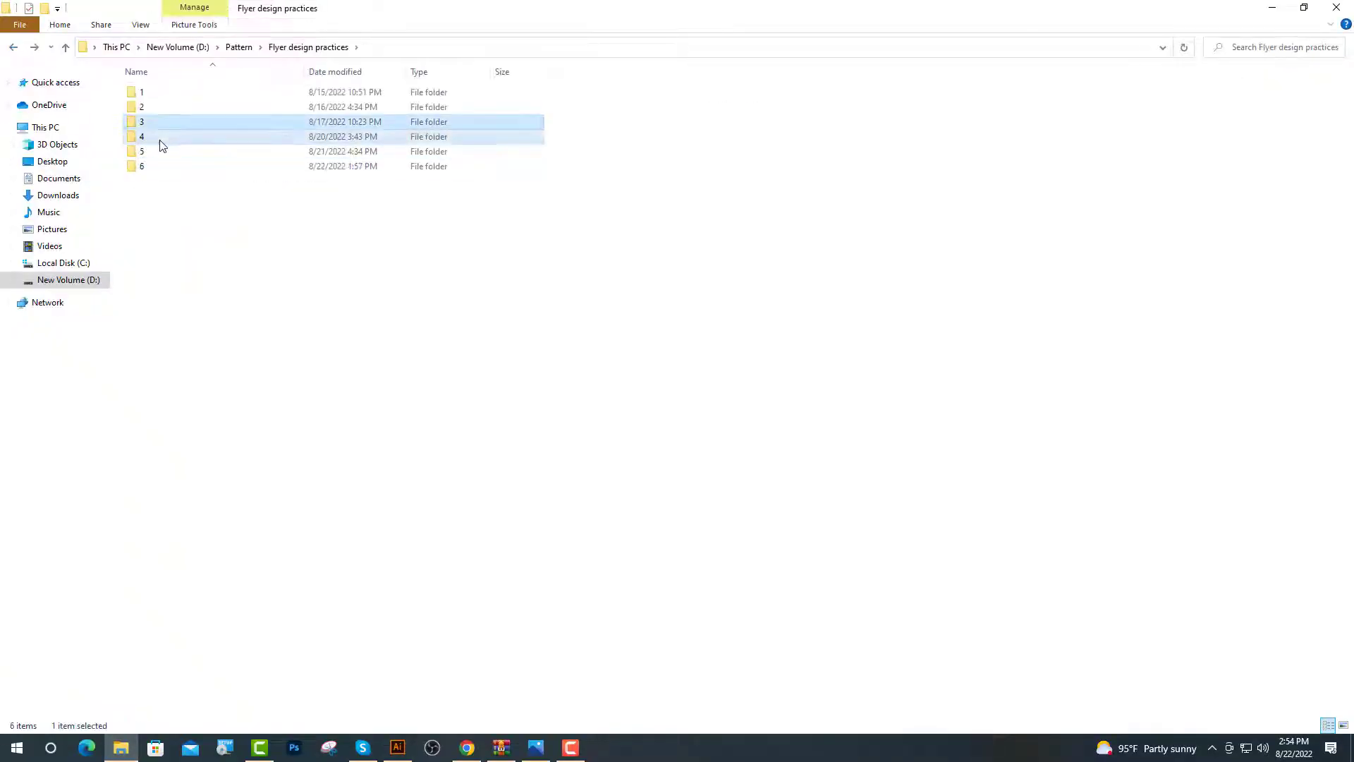
double_click(156, 138)
left_click_drag(218, 210, 346, 338)
Move the logo image onto the orange arch and shrink it to fit
scroll(381, 381, "up", 1)
key("ctrl+equal")
key("ctrl+equal")
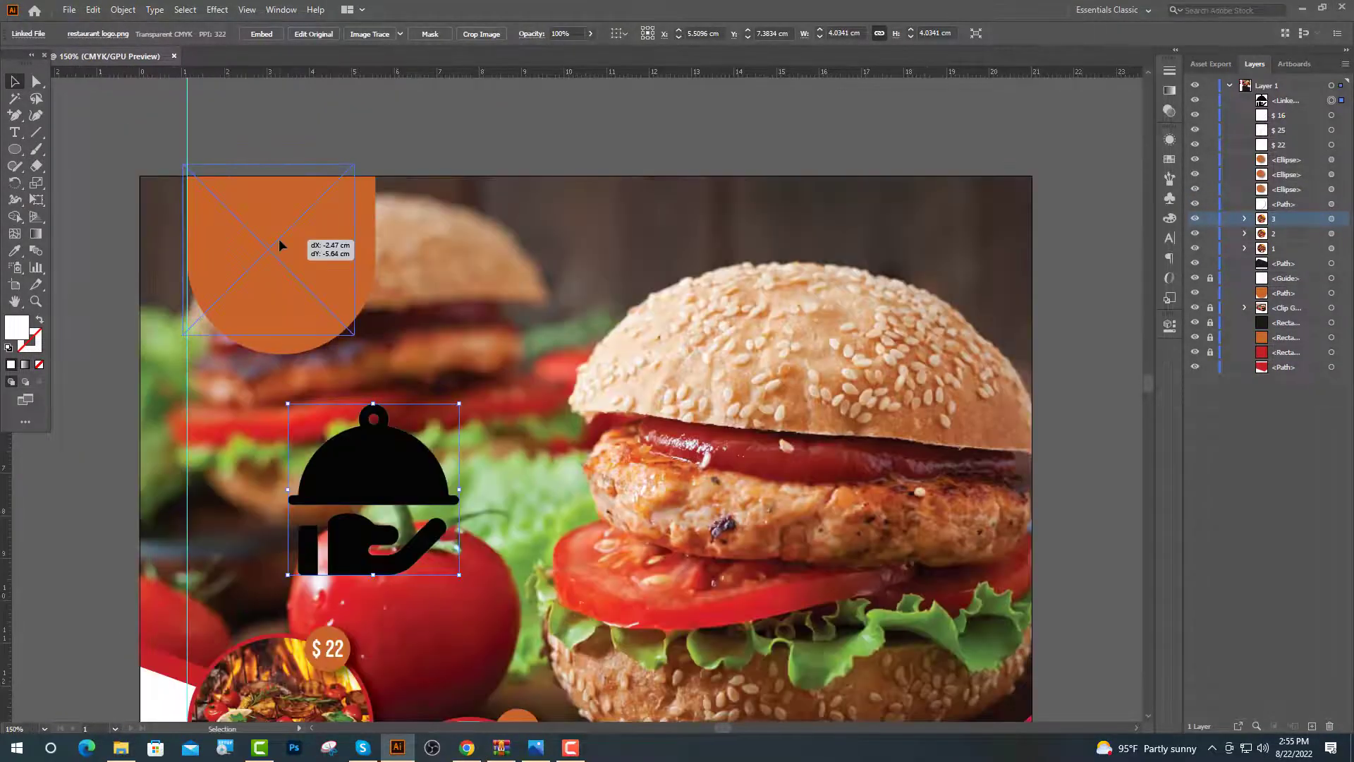
left_click_drag(381, 487, 272, 254)
scroll(446, 282, "up", 2)
left_click_drag(417, 466, 367, 416)
key("ctrl+shift+a")
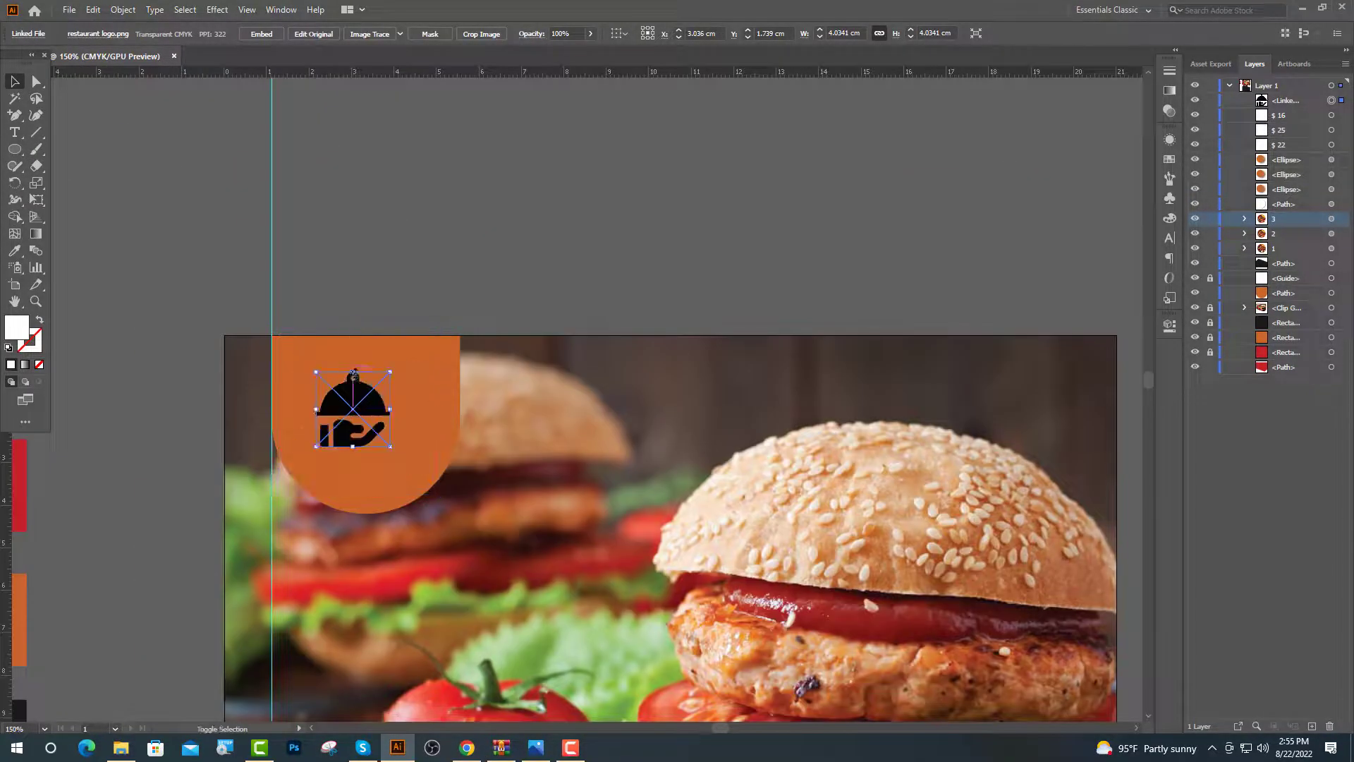
key("ctrl+equal")
key("ctrl+equal")
Add white 'YOUR LOGO' text and place it below the logo icon
left_click(15, 134)
left_click(286, 289)
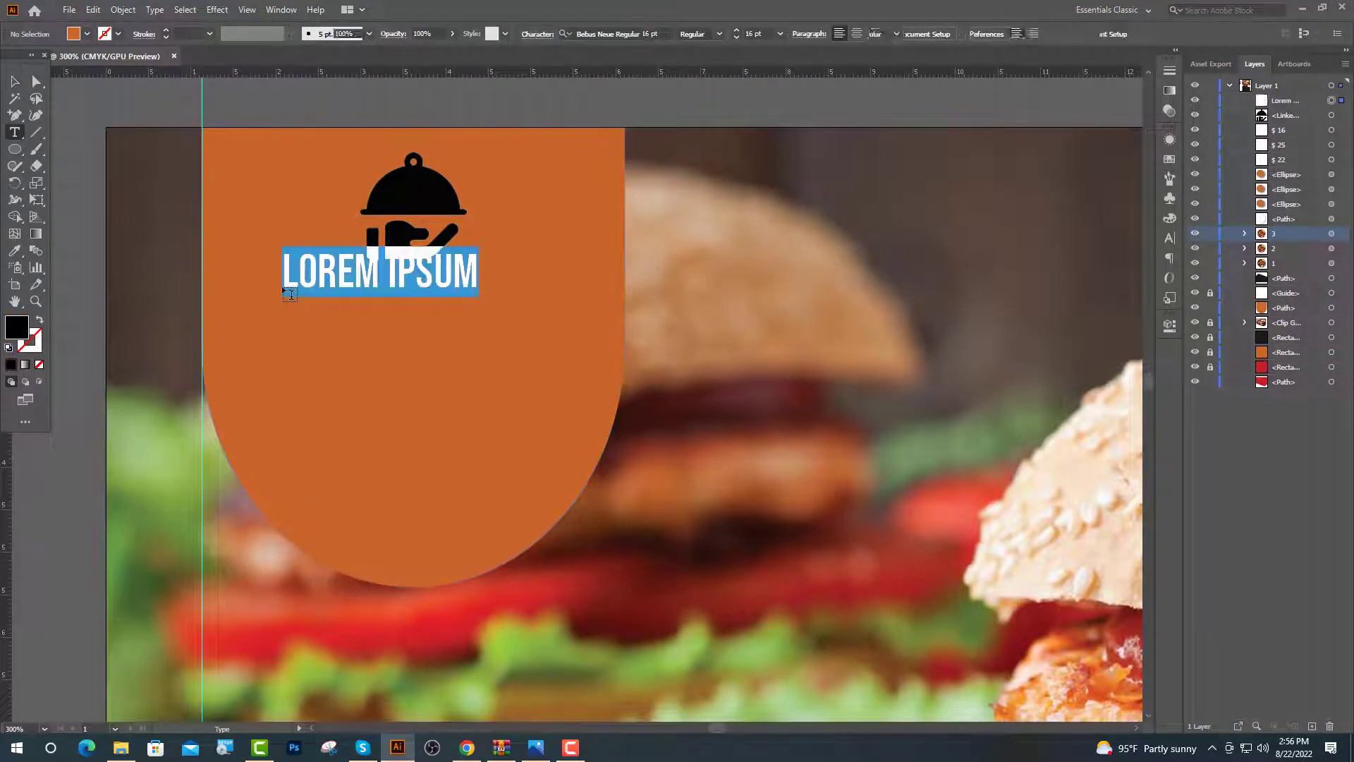
type("YOUR LO")
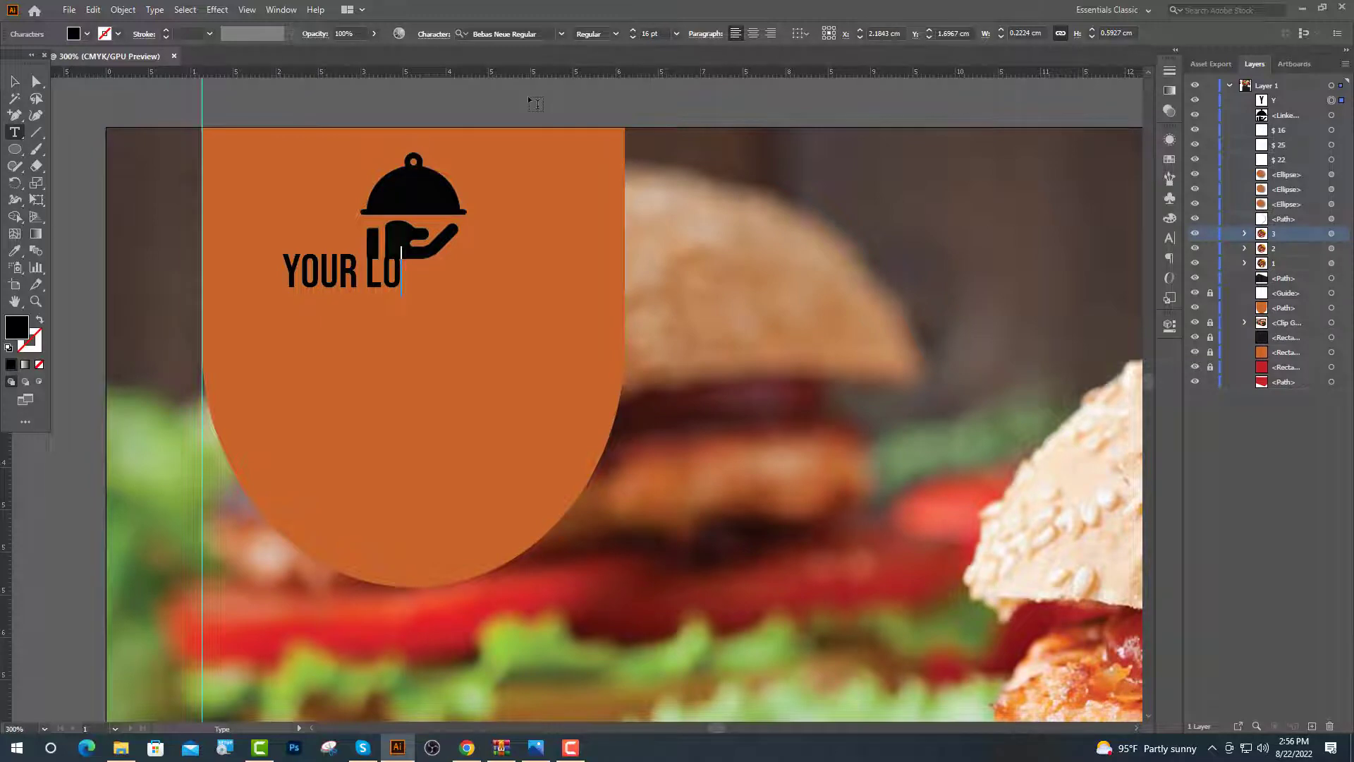
type("GO")
key("Escape")
key("ctrl+minus")
key("ctrl+minus")
key("ctrl+minus")
key("ctrl+minus")
key("ctrl+minus")
scroll(583, 399, "down", 2)
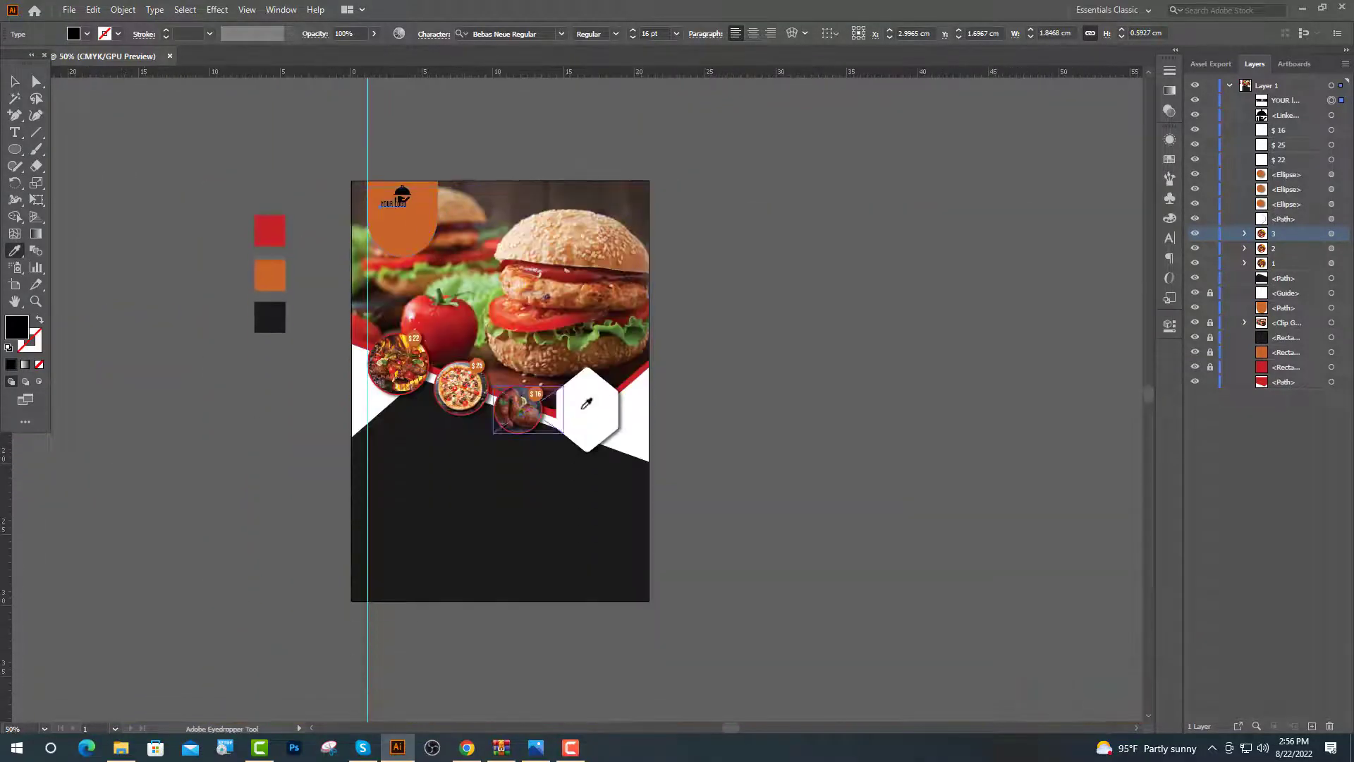
key("i")
left_click(627, 403)
key("v")
scroll(382, 183, "up", 5)
left_click_drag(469, 323, 512, 364)
Image Trace the logo image and expand it into editable paths
left_click(508, 275)
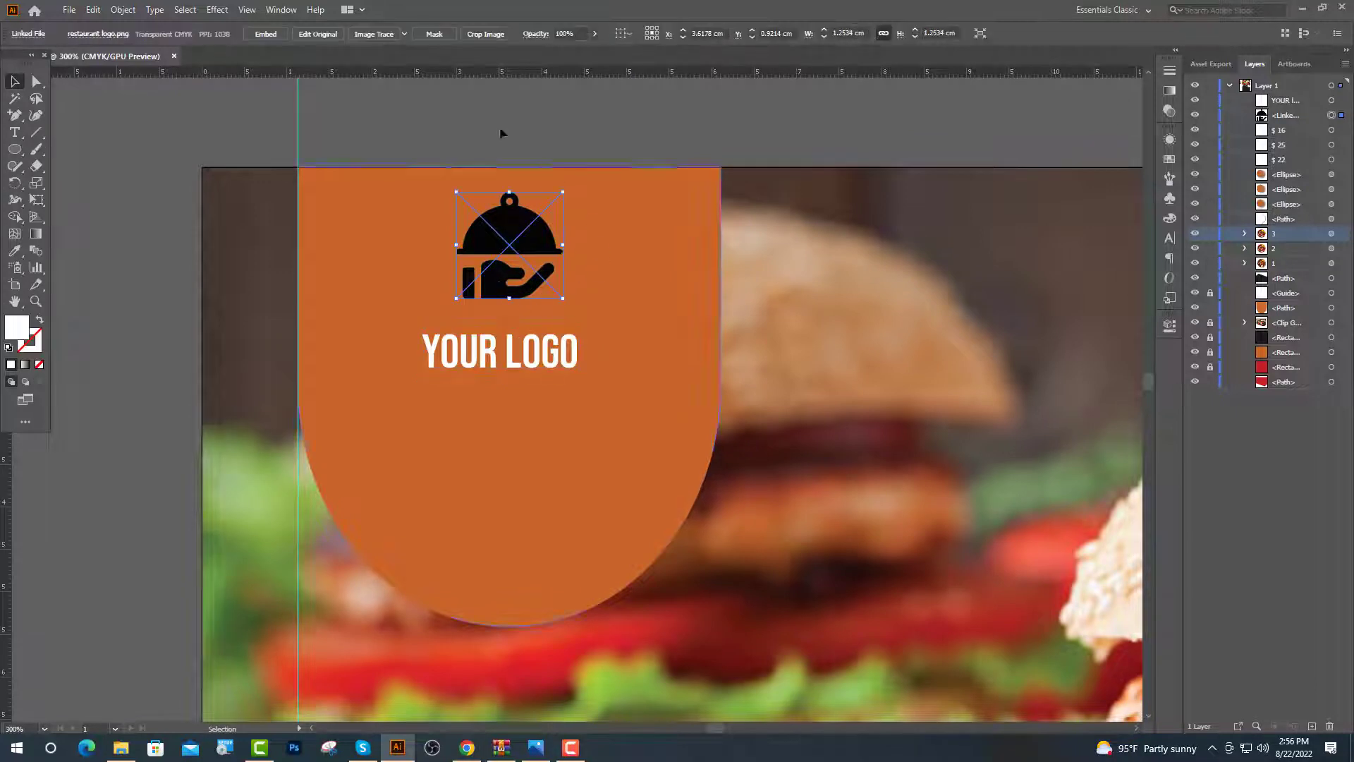
left_click(405, 34)
left_click(561, 158)
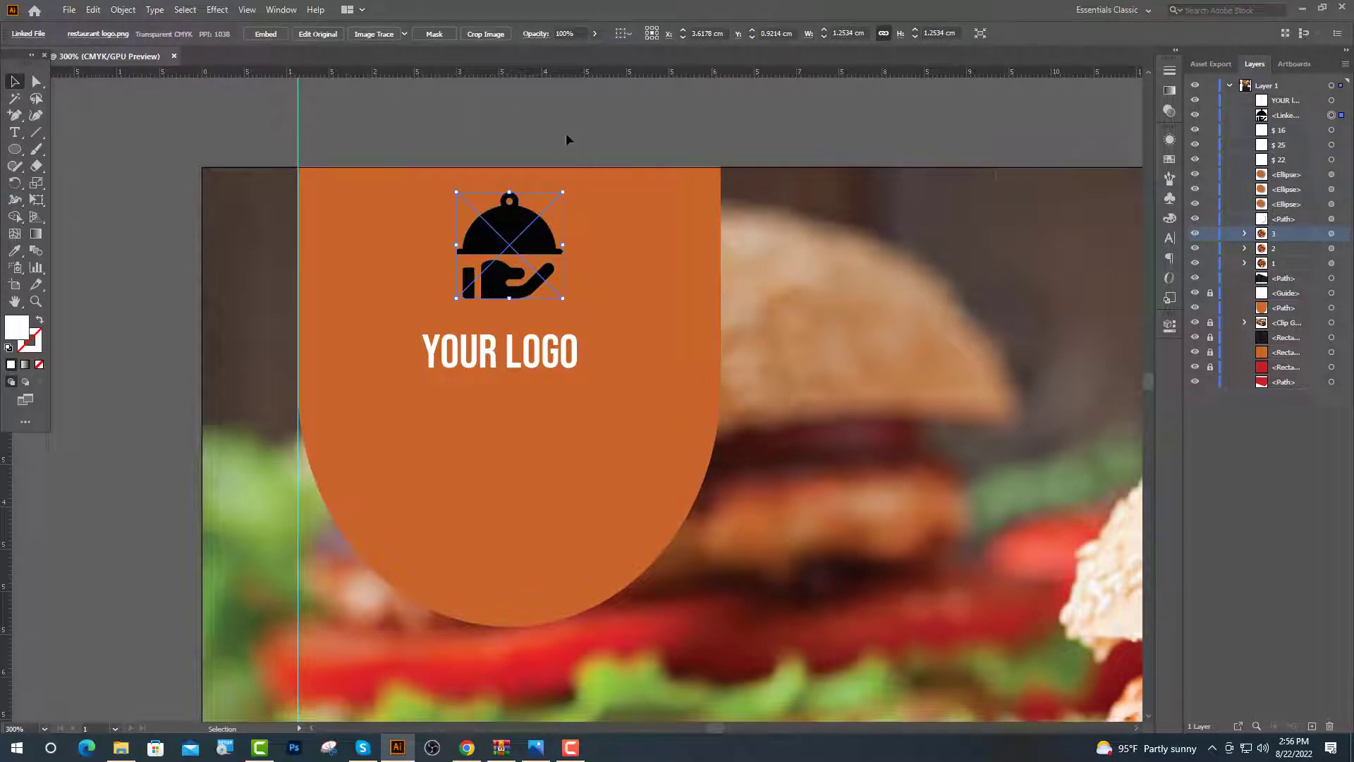
left_click(373, 34)
left_click(354, 36)
Delete the traced logo's white background shapes and colour the dome and hand red
key("ctrl+shift+a")
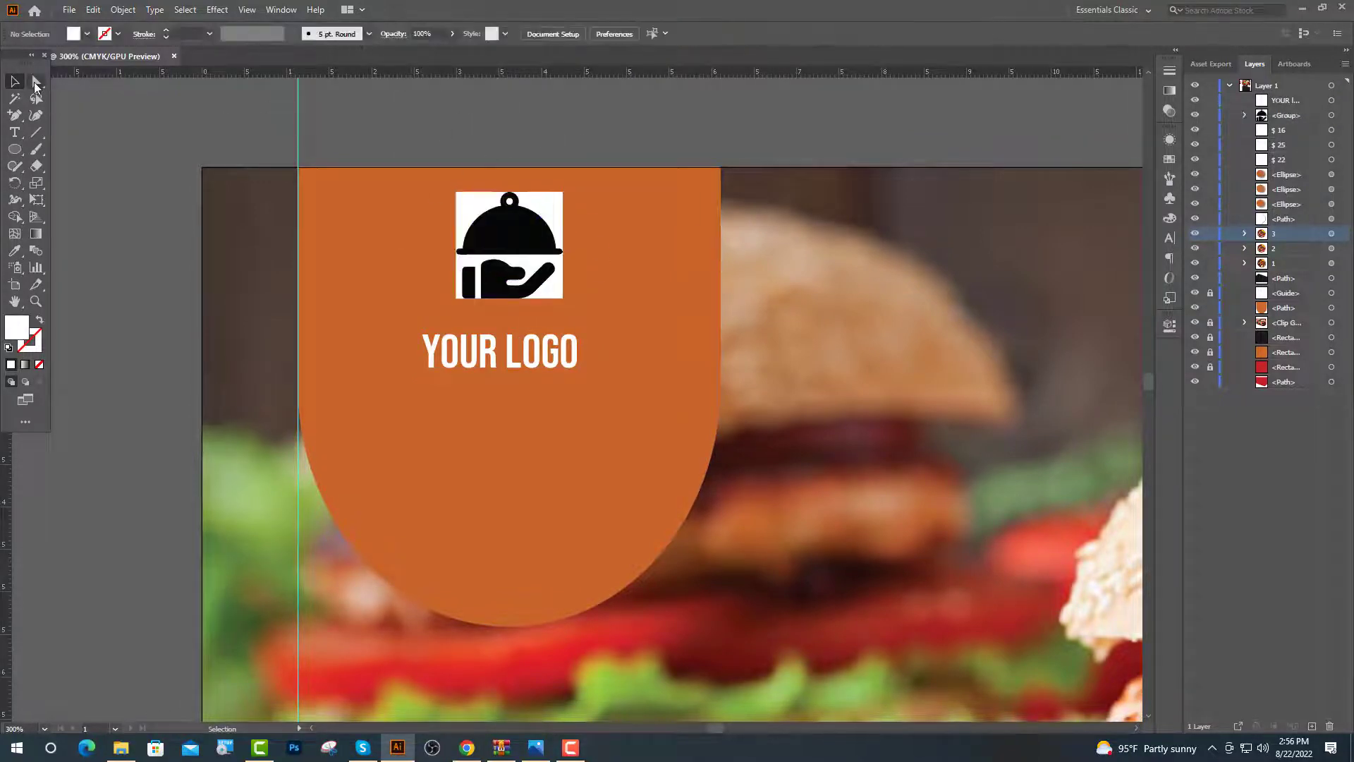
left_click(36, 82)
left_click(485, 212)
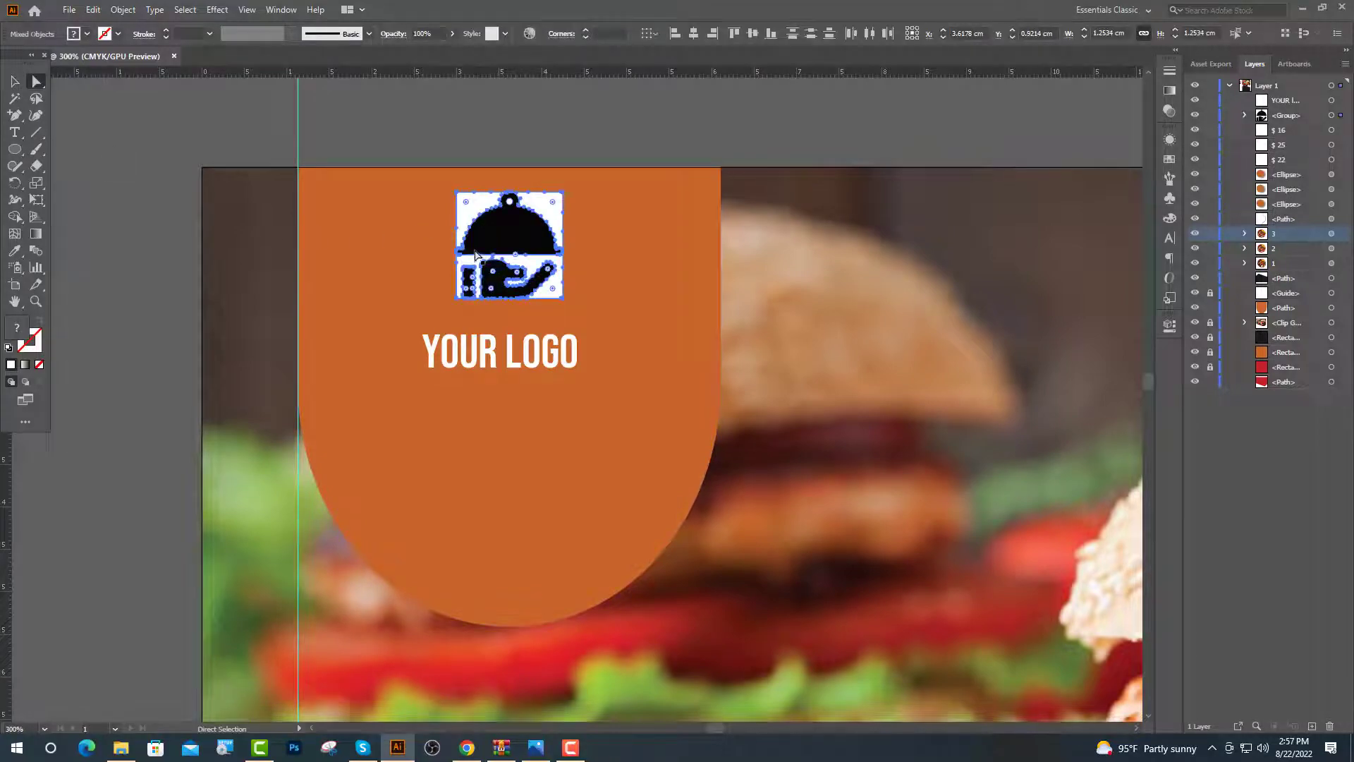
key("Delete")
left_click(509, 247)
left_click(501, 283, "shift")
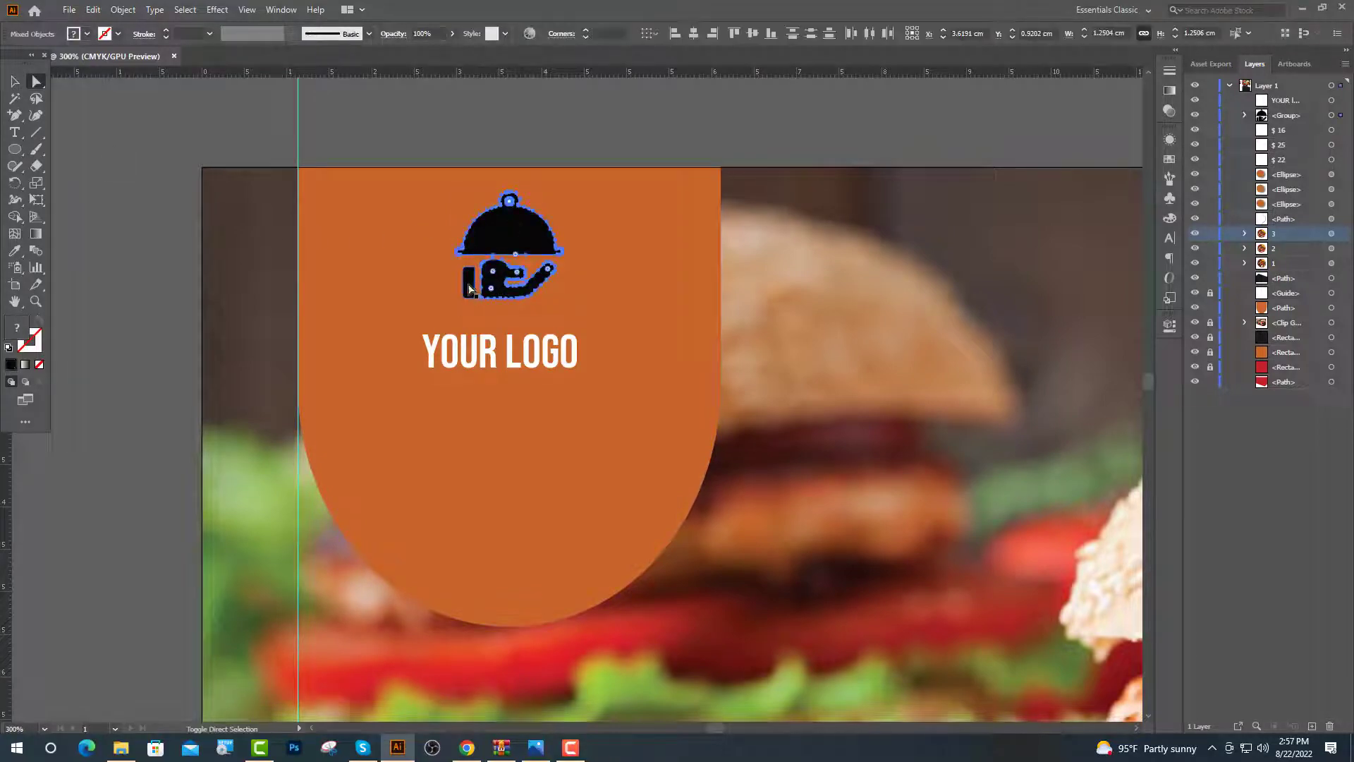
key("i")
key("ctrl+minus")
key("ctrl+minus")
key("ctrl+minus")
left_click(232, 303)
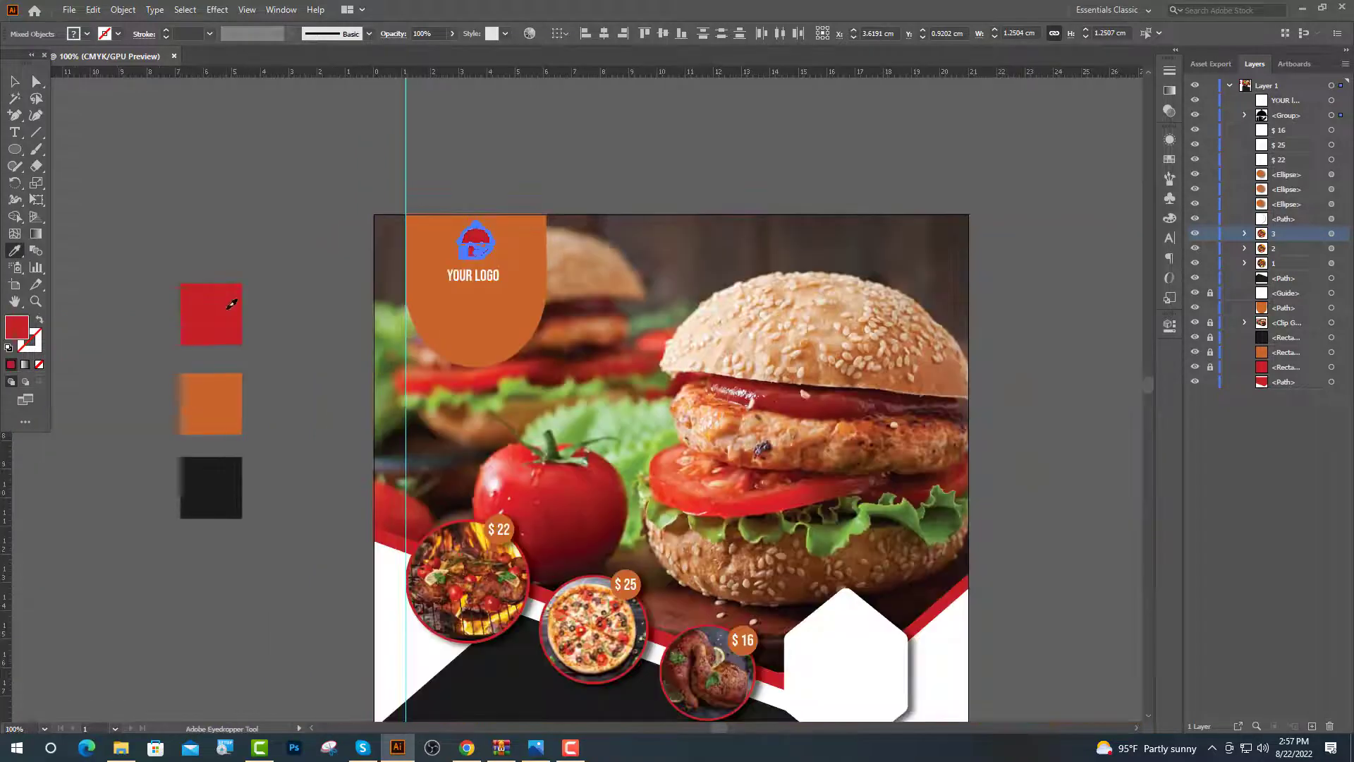
Type a centred 'Delicious Food Flyer' title in Dancing Script below YOUR LOGO
key("ctrl+plus")
key("ctrl+plus")
key("ctrl+plus")
key("t")
left_click(235, 412)
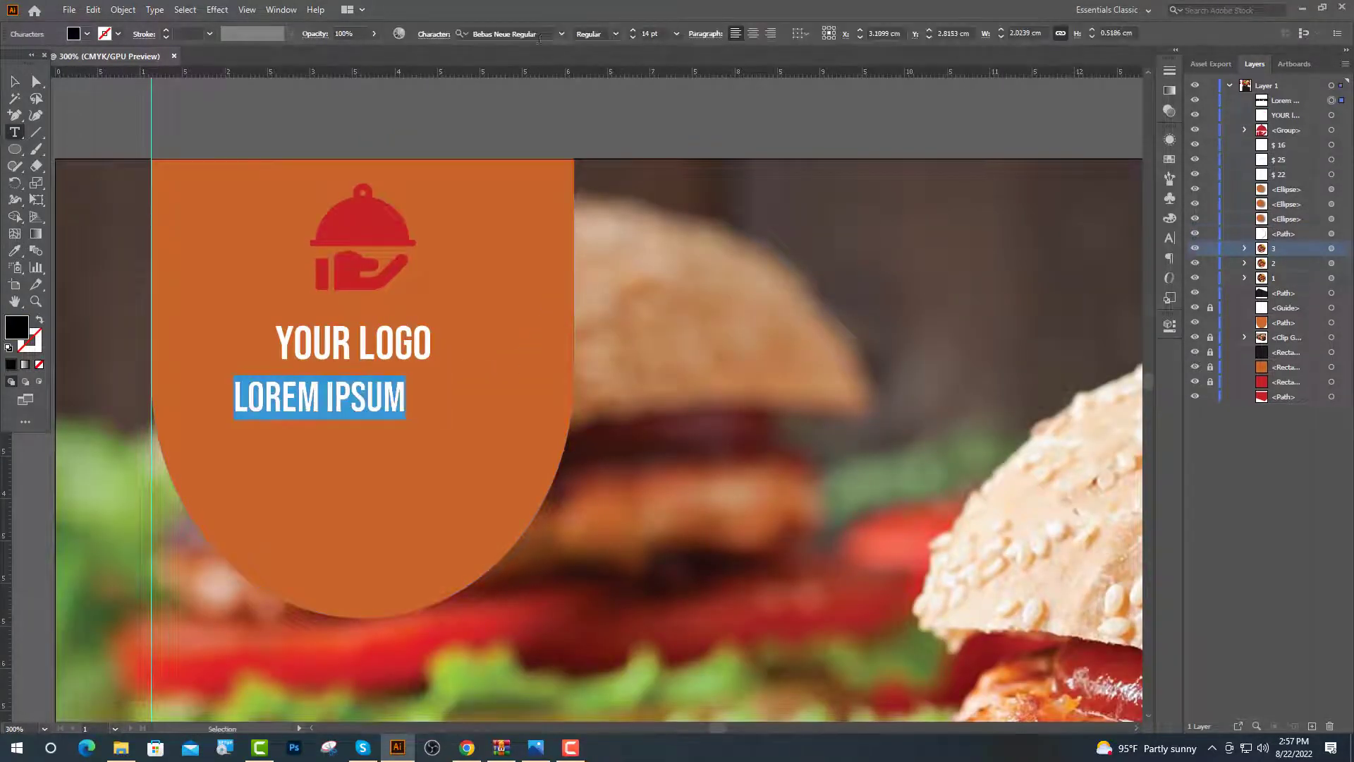
left_click(562, 34)
left_click(506, 193)
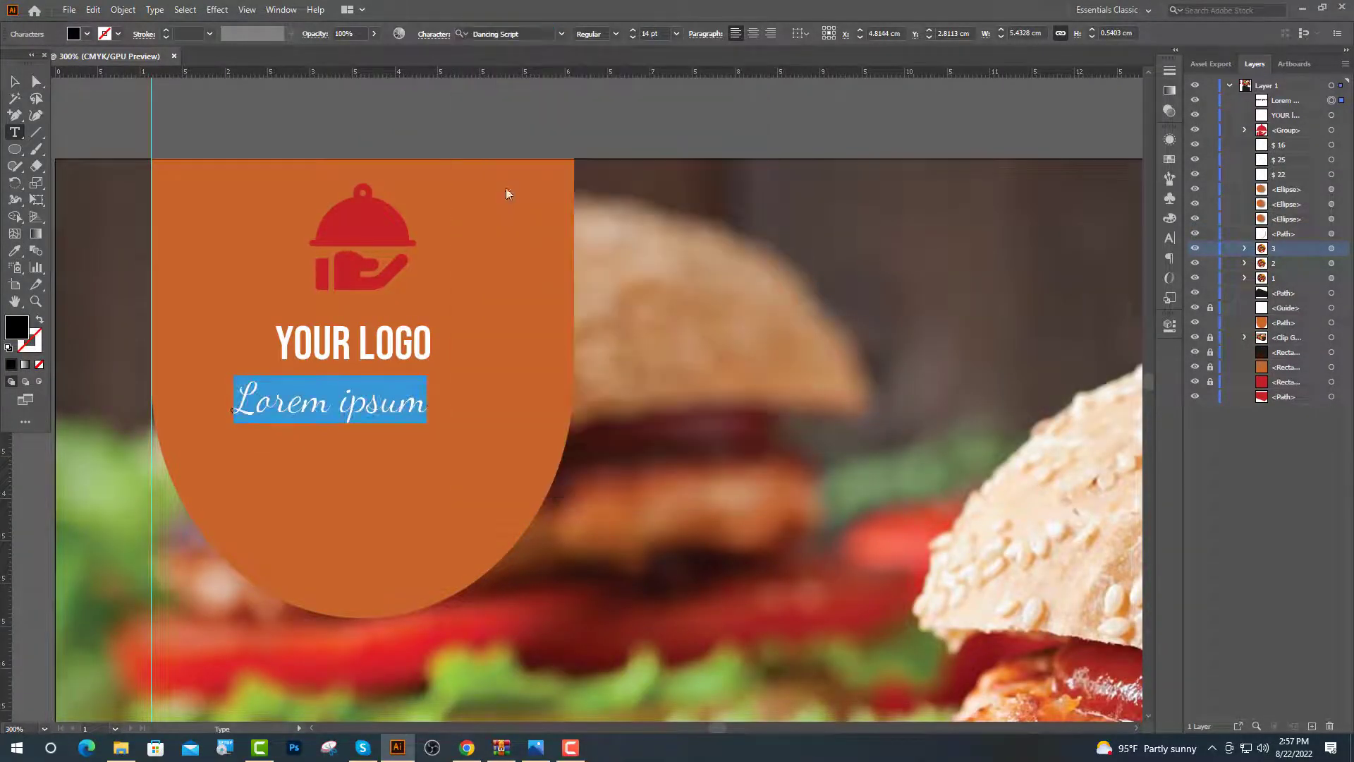
type("Delicious")
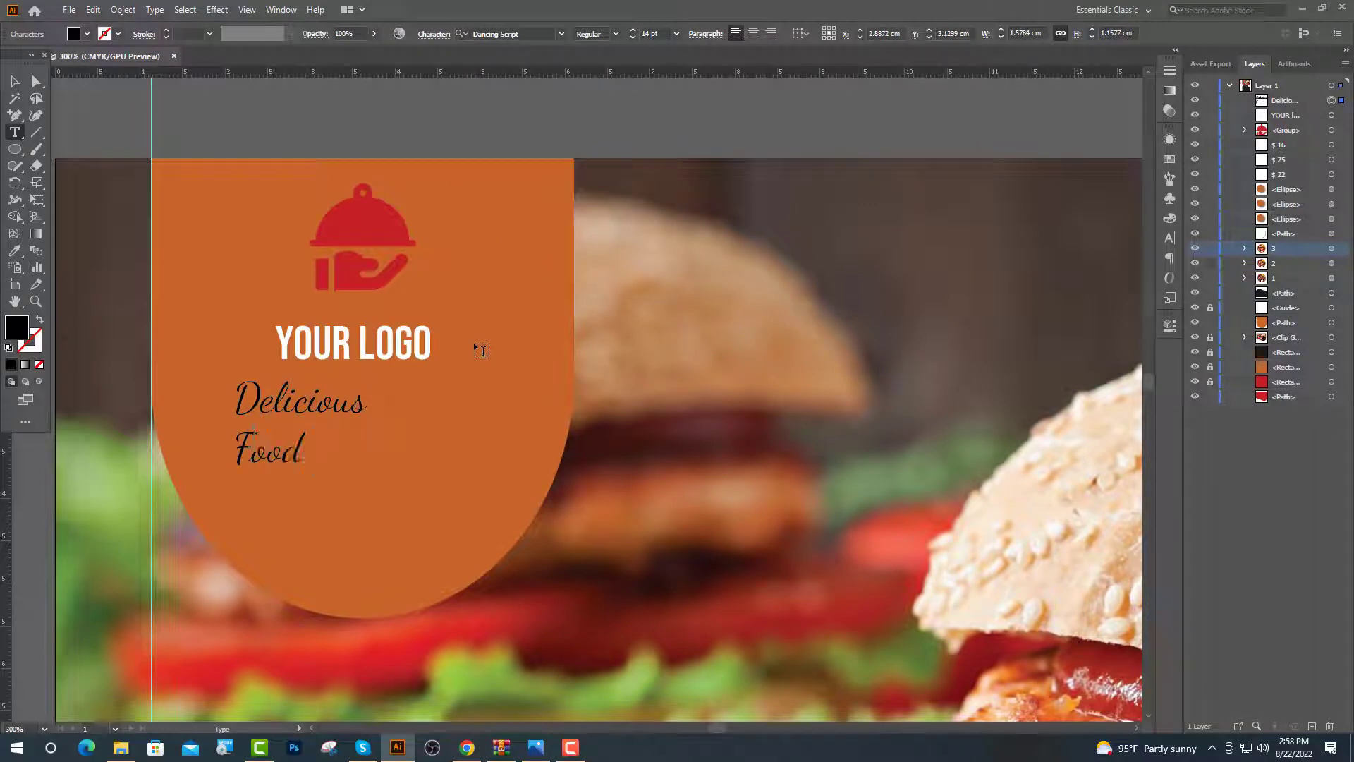
type("yer")
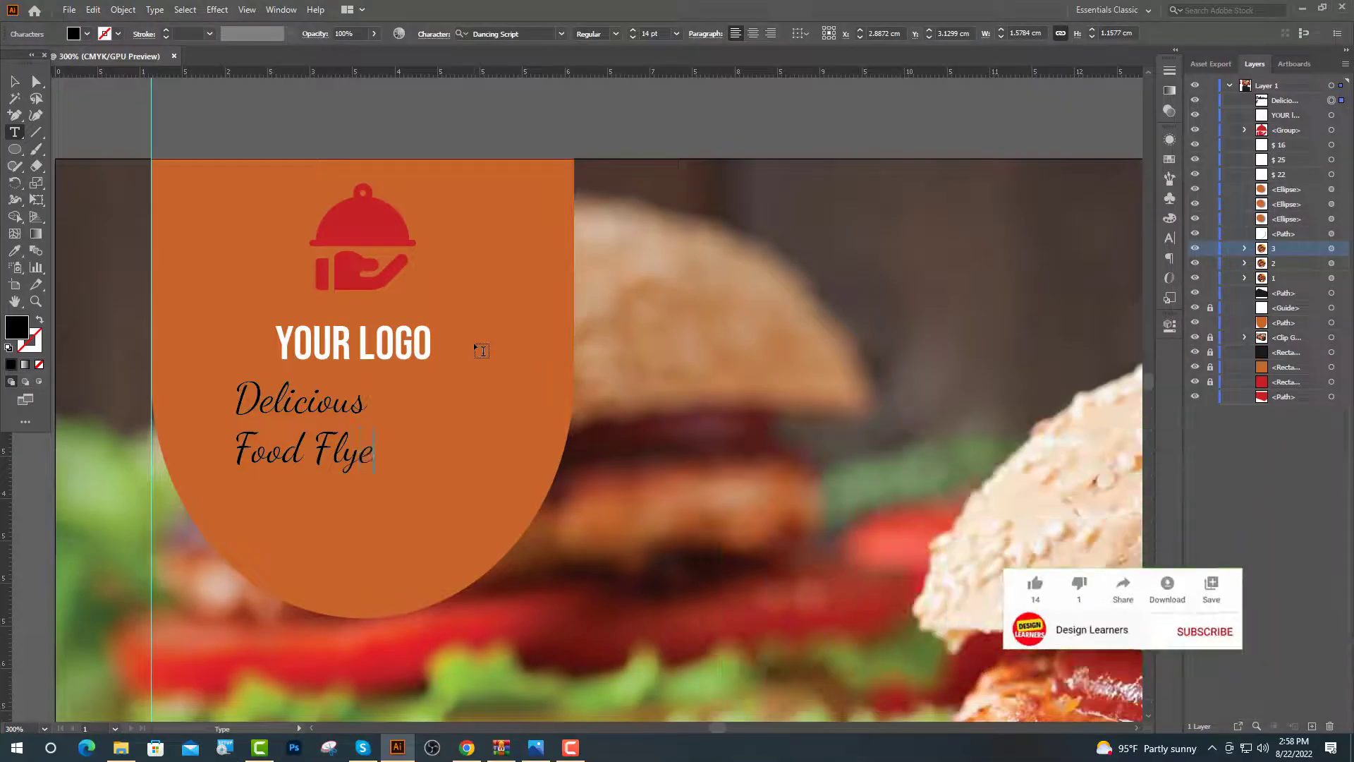
key("ctrl+shift+c")
key("Escape")
Make the title Bold and enlarge it to 16 pt
left_click(616, 33)
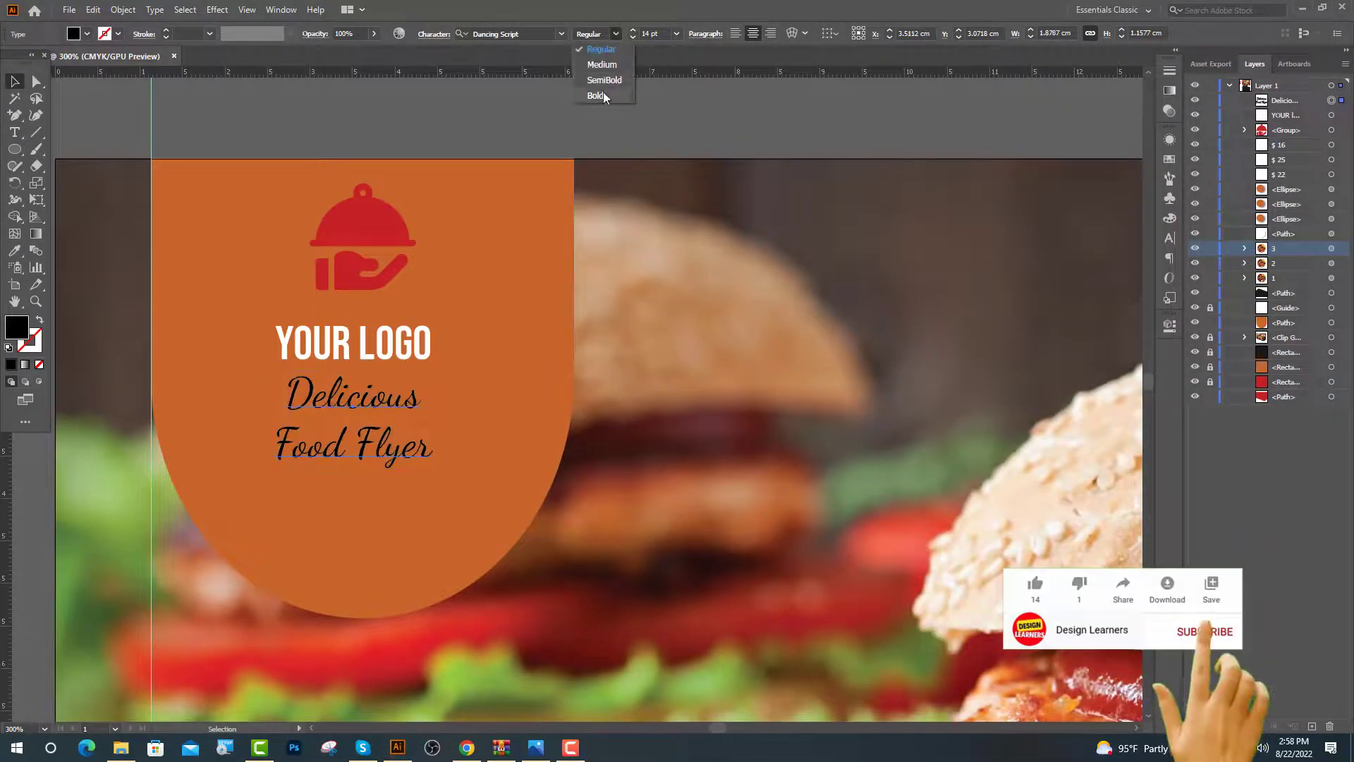
left_click(614, 96)
key("ctrl+equal")
key("ctrl+shift+period")
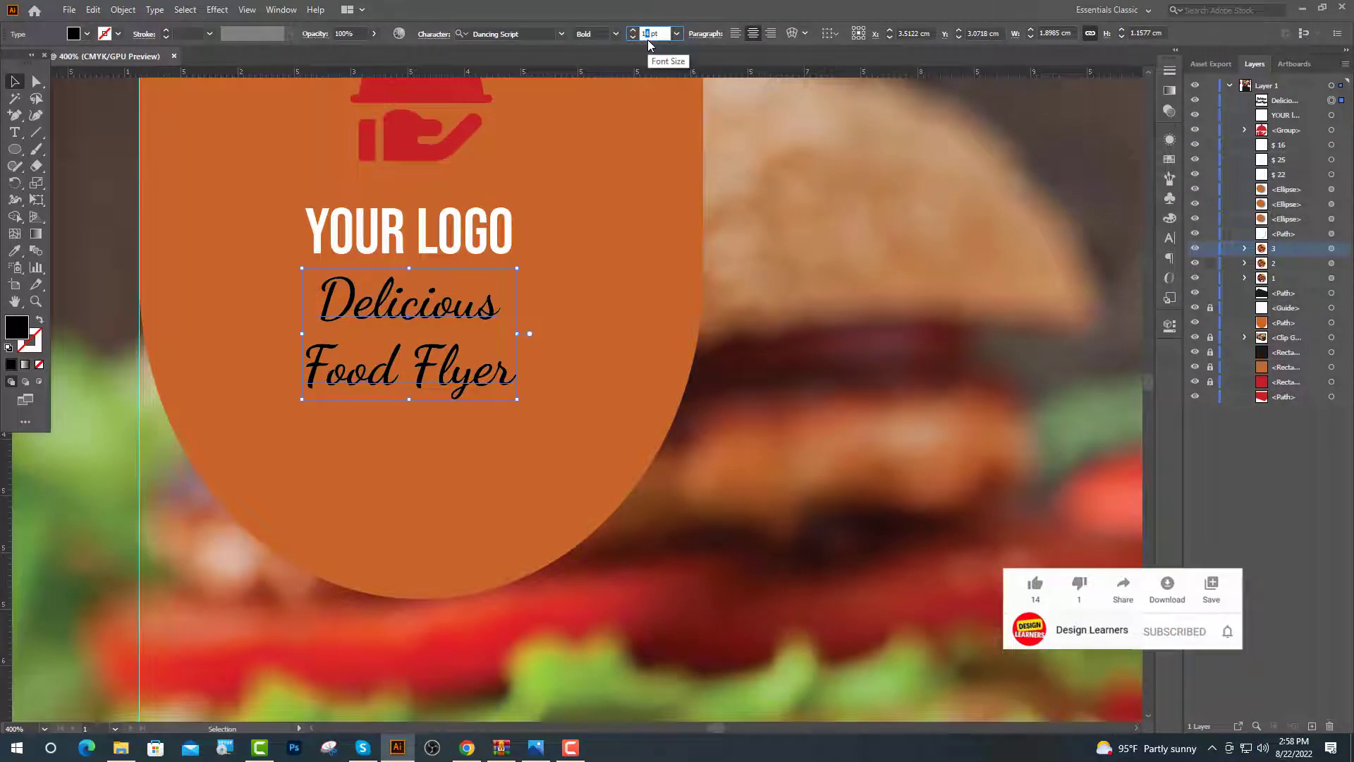
key("ctrl+minus")
Make the cloche icon white and the YOUR LOGO text red
scroll(509, 337, "up", 1)
left_click(462, 212)
key("ctrl+equal")
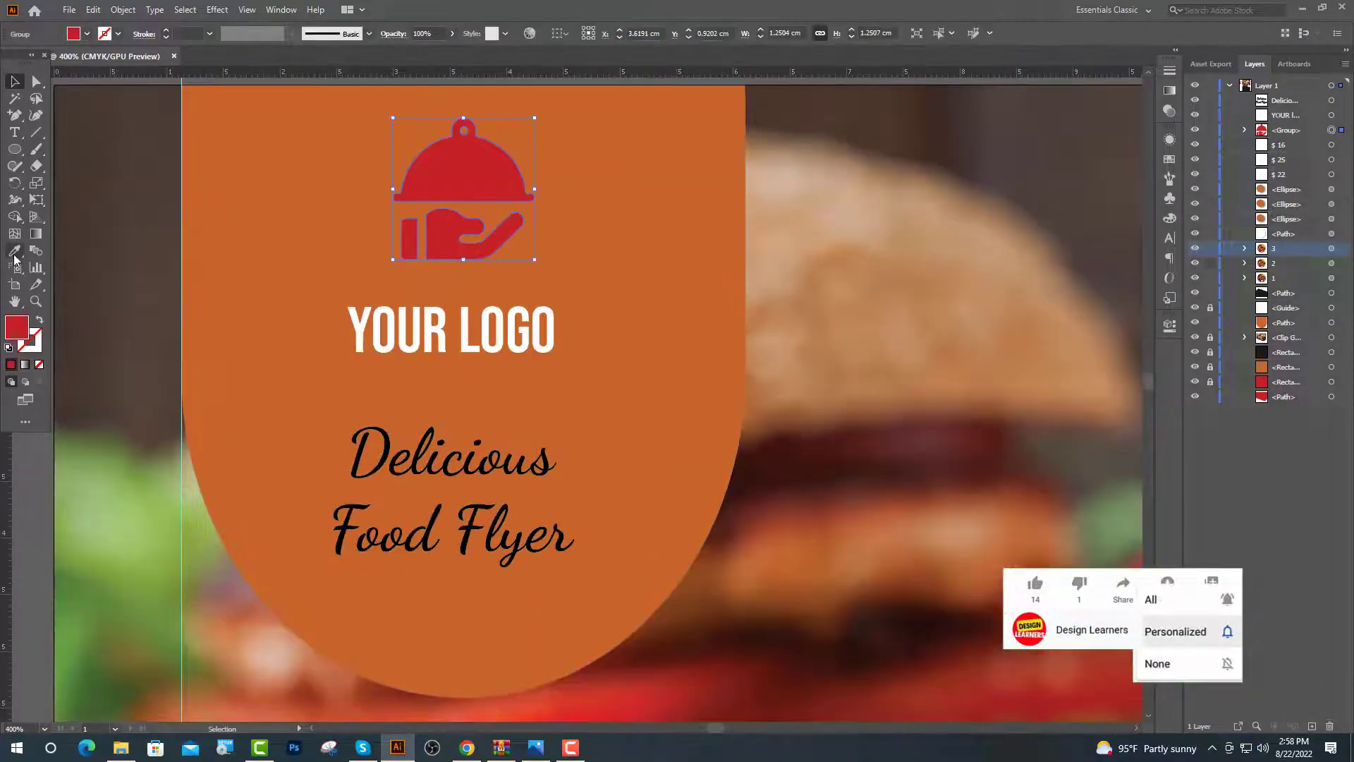
left_click(14, 252)
left_click(362, 325)
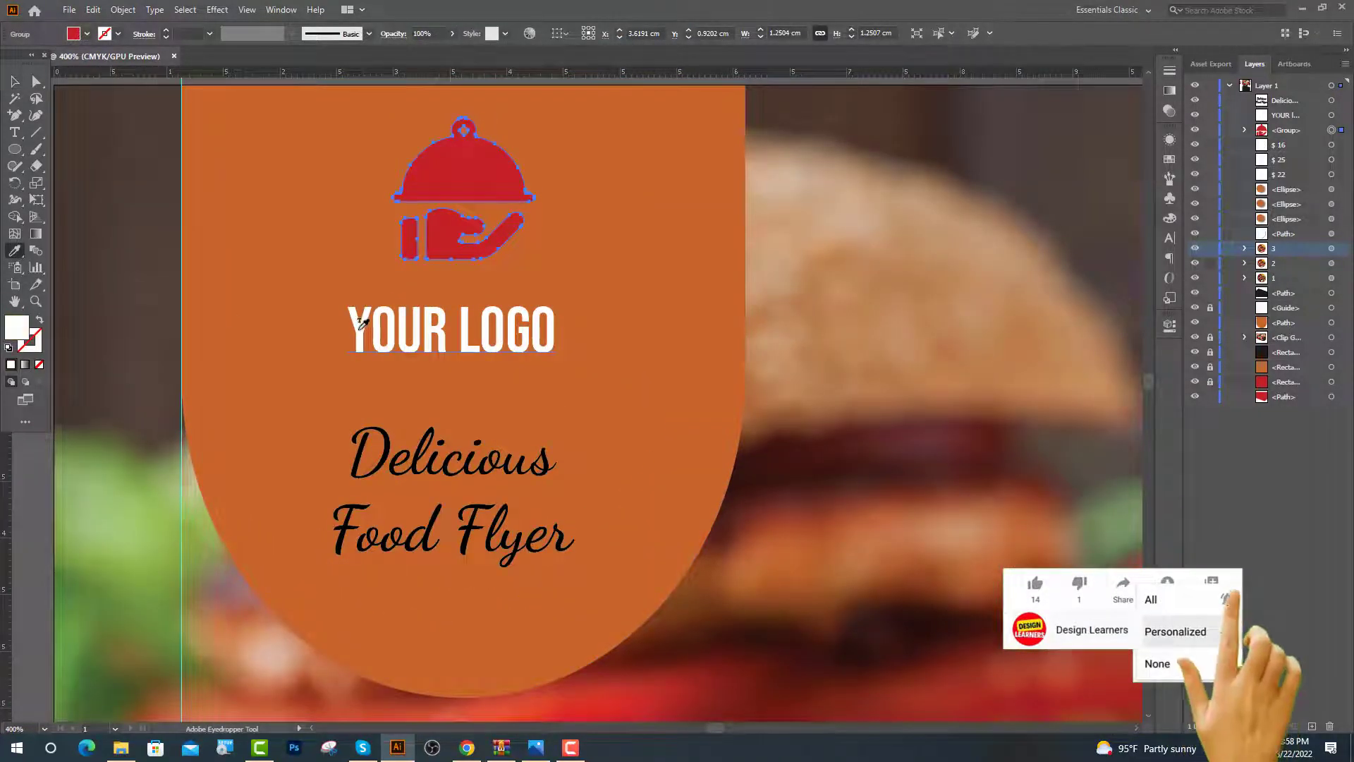
key("v")
left_click(423, 330)
scroll(553, 428, "down", 3)
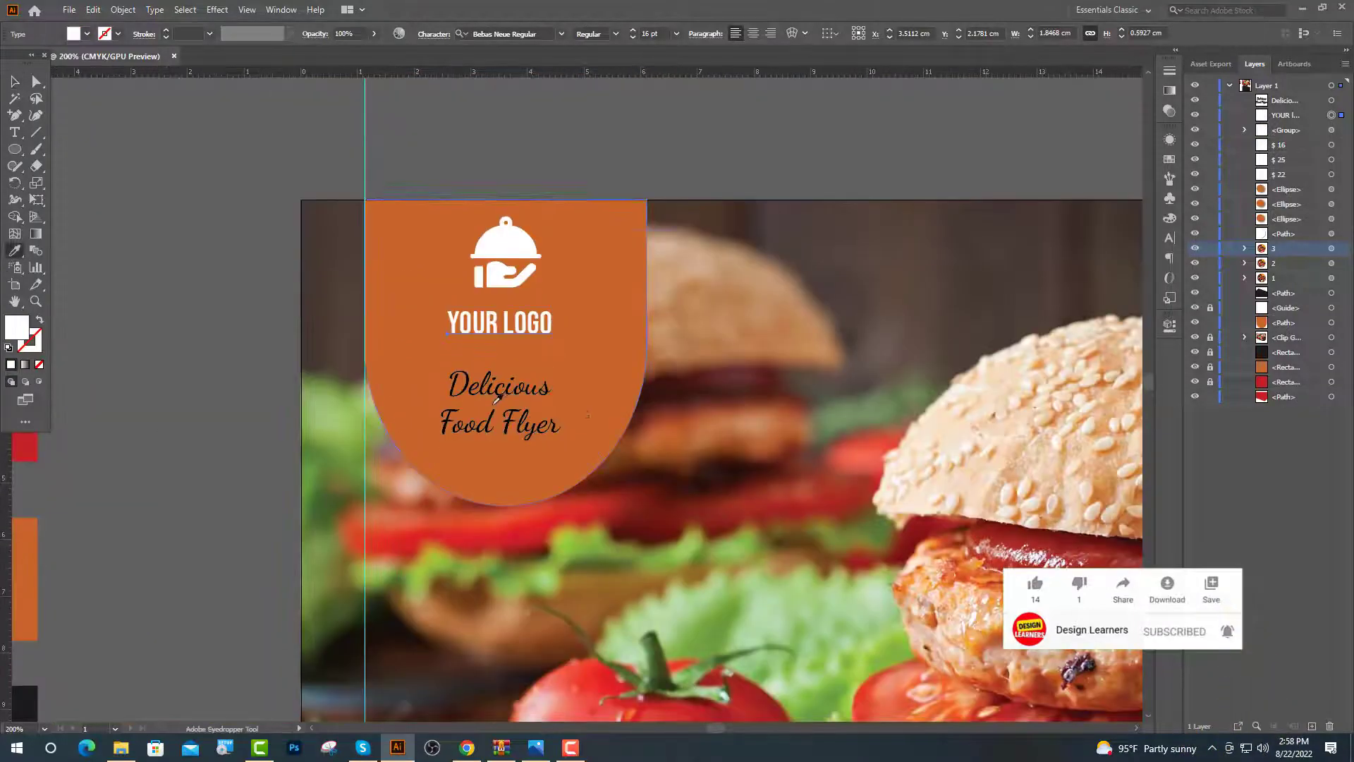
scroll(575, 408, "down", 1)
scroll(582, 422, "down", 1)
left_click(275, 396)
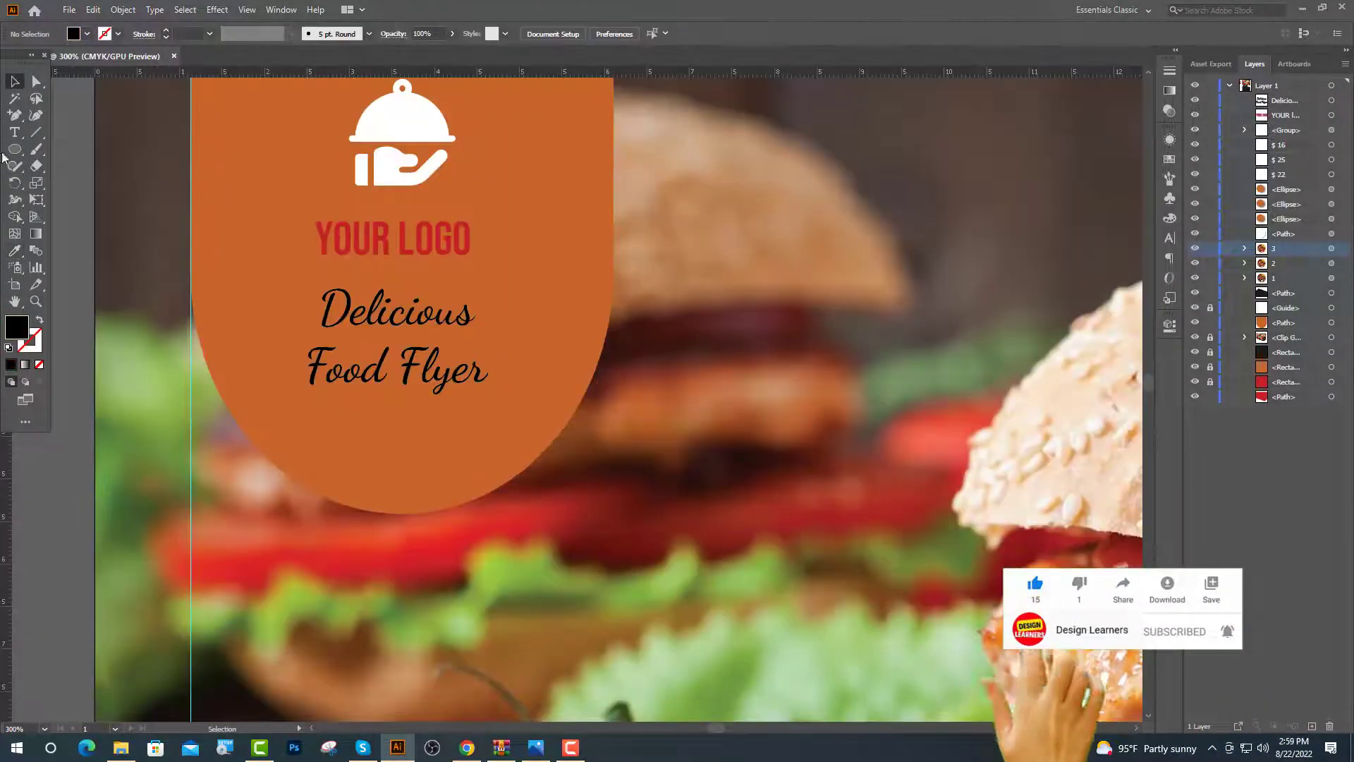
Start a new text line below the title set in Poppins
left_click(14, 132)
left_click(326, 418)
key("BackSpace")
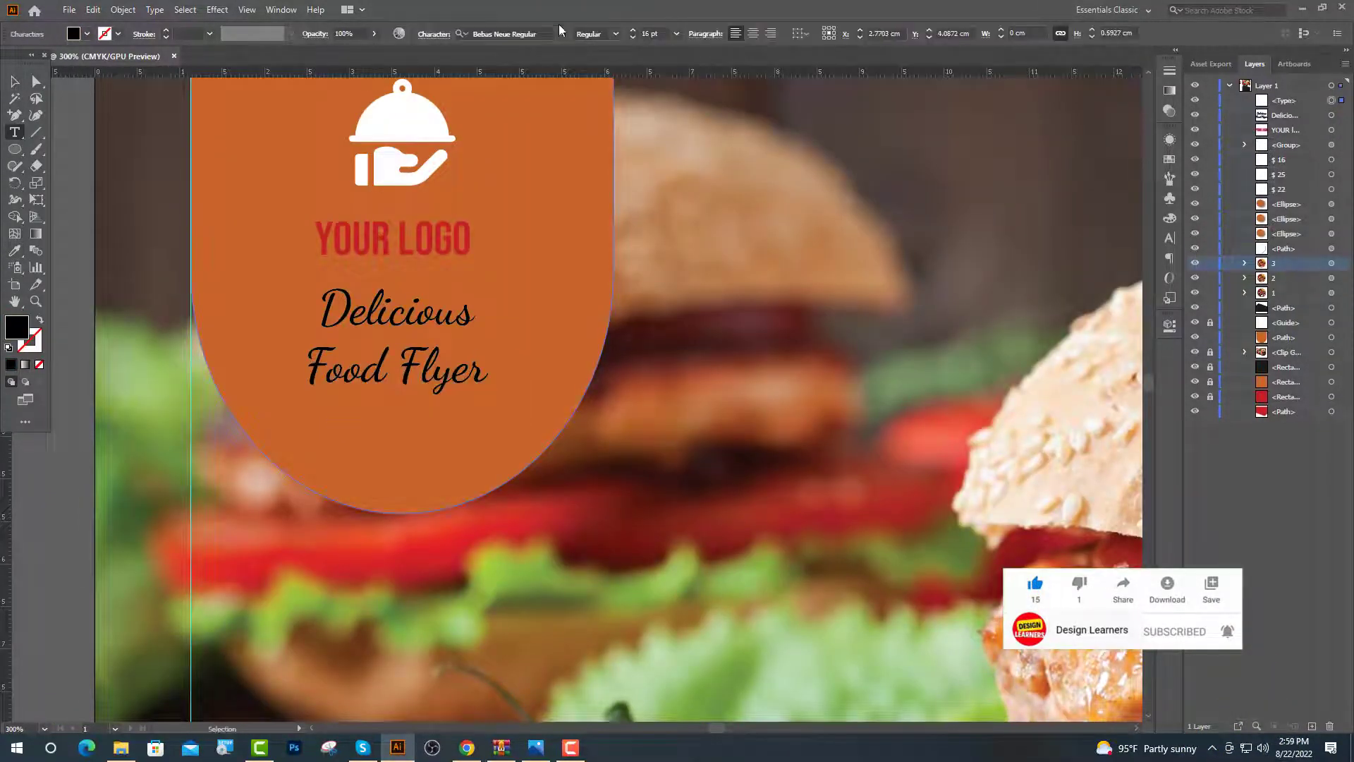
left_click(562, 34)
left_click(509, 176)
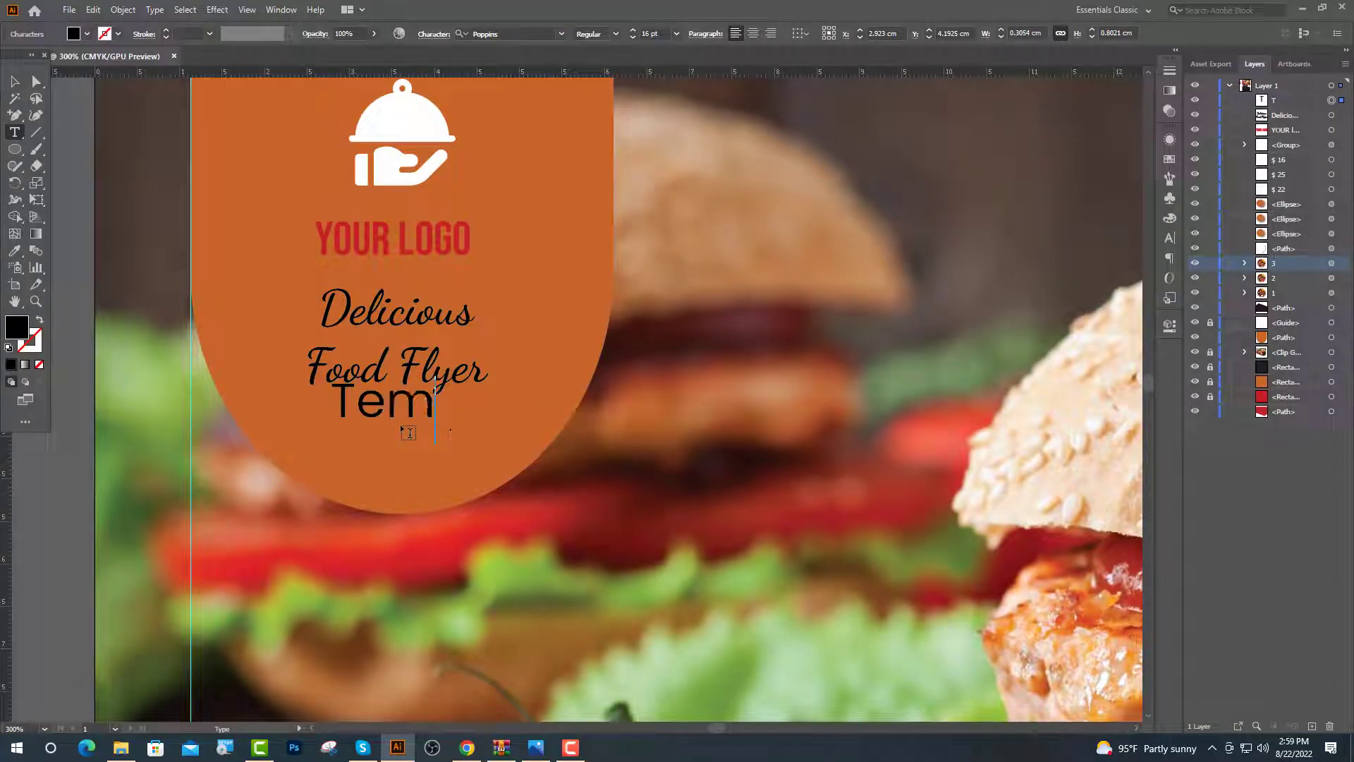
Type 'Templete' and style it white Lato Regular at 14 pt
type("Templete")
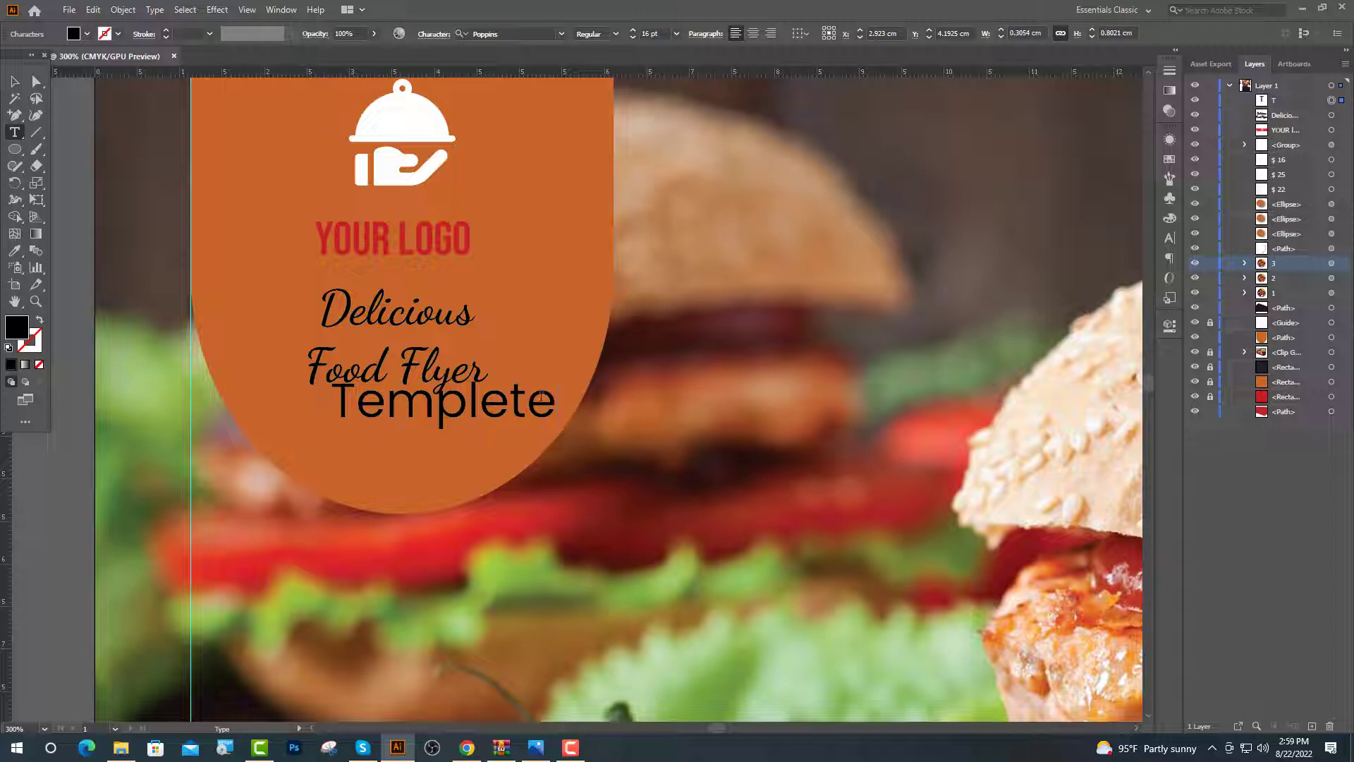
left_click_drag(556, 402, 331, 404)
left_click(562, 34)
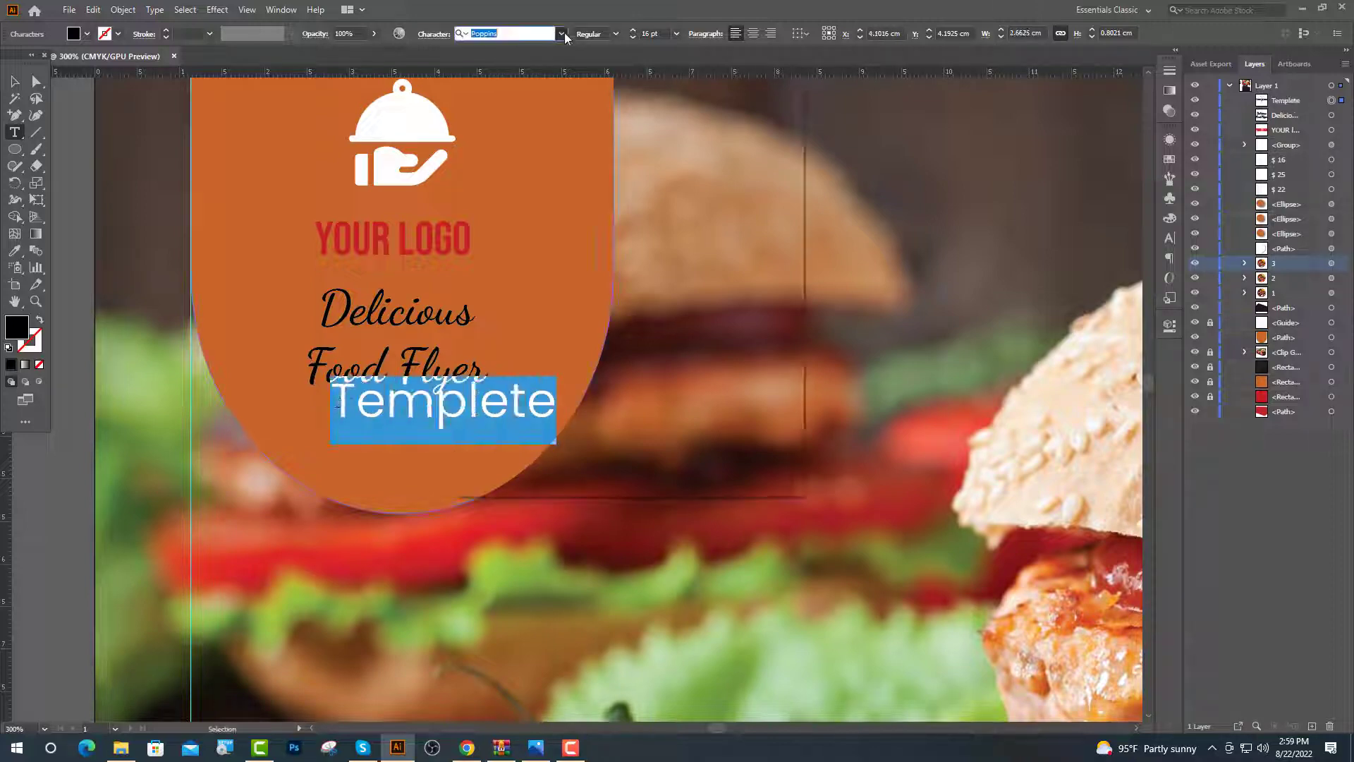
left_click(487, 212)
left_click(615, 34)
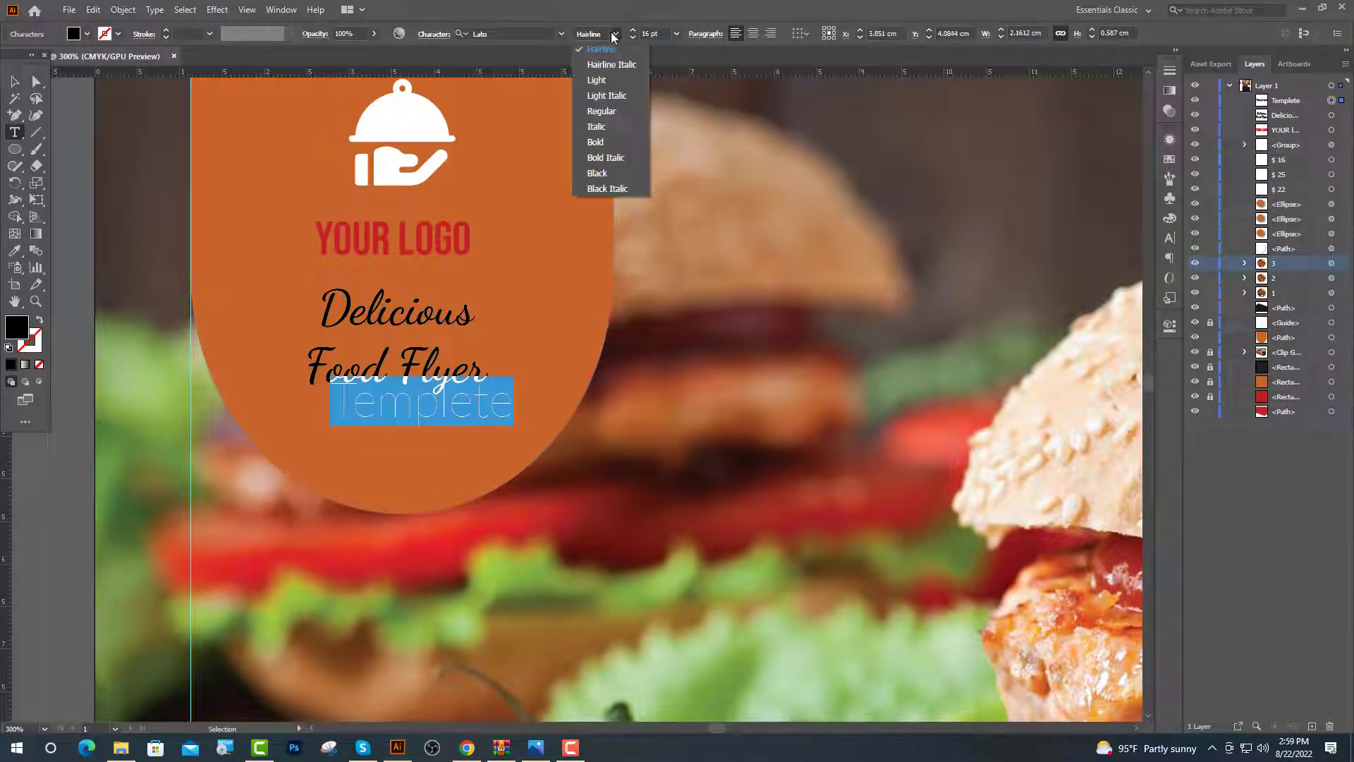
left_click(601, 111)
left_click(643, 35)
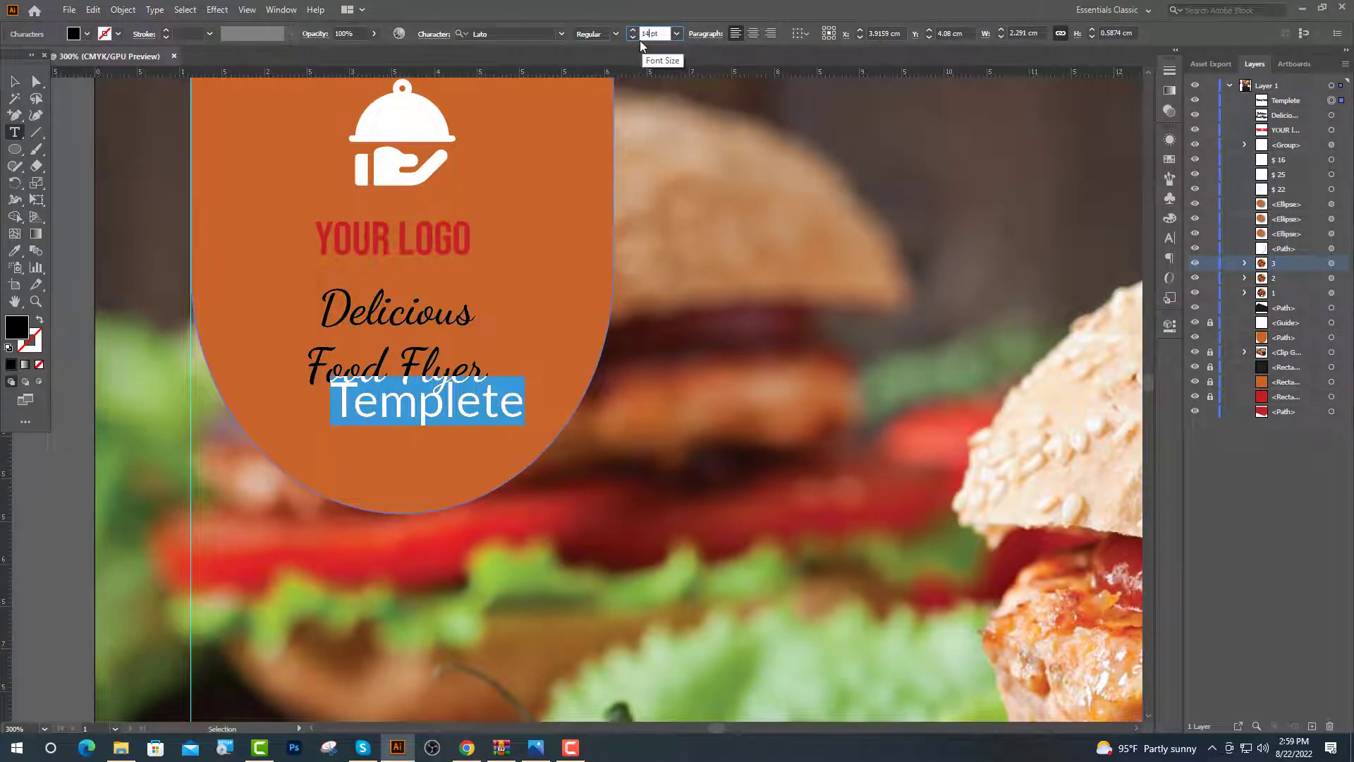
type("14")
key("Return")
key("ctrl+1")
left_click(14, 250)
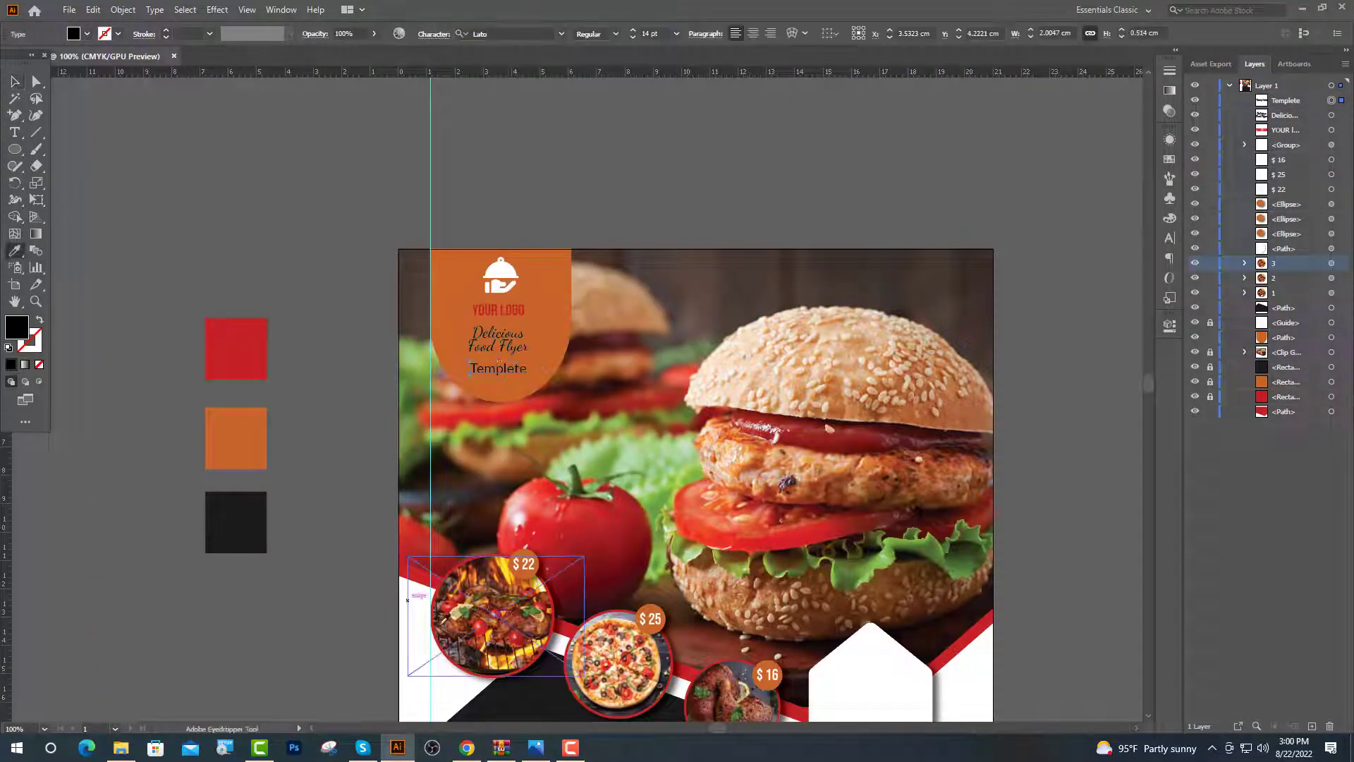
left_click(418, 639)
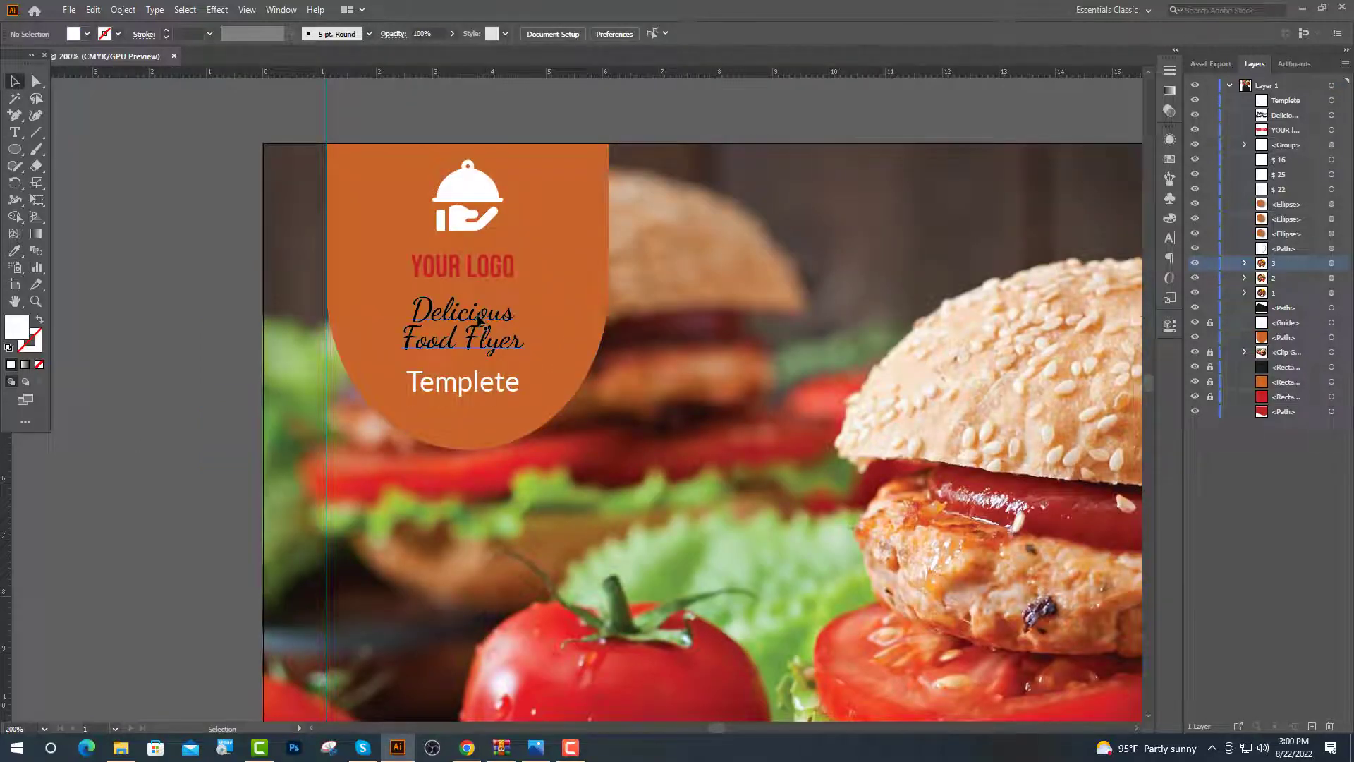
Make the Delicious Food Flyer title red and YOUR LOGO black
left_click(478, 321)
left_click(14, 251)
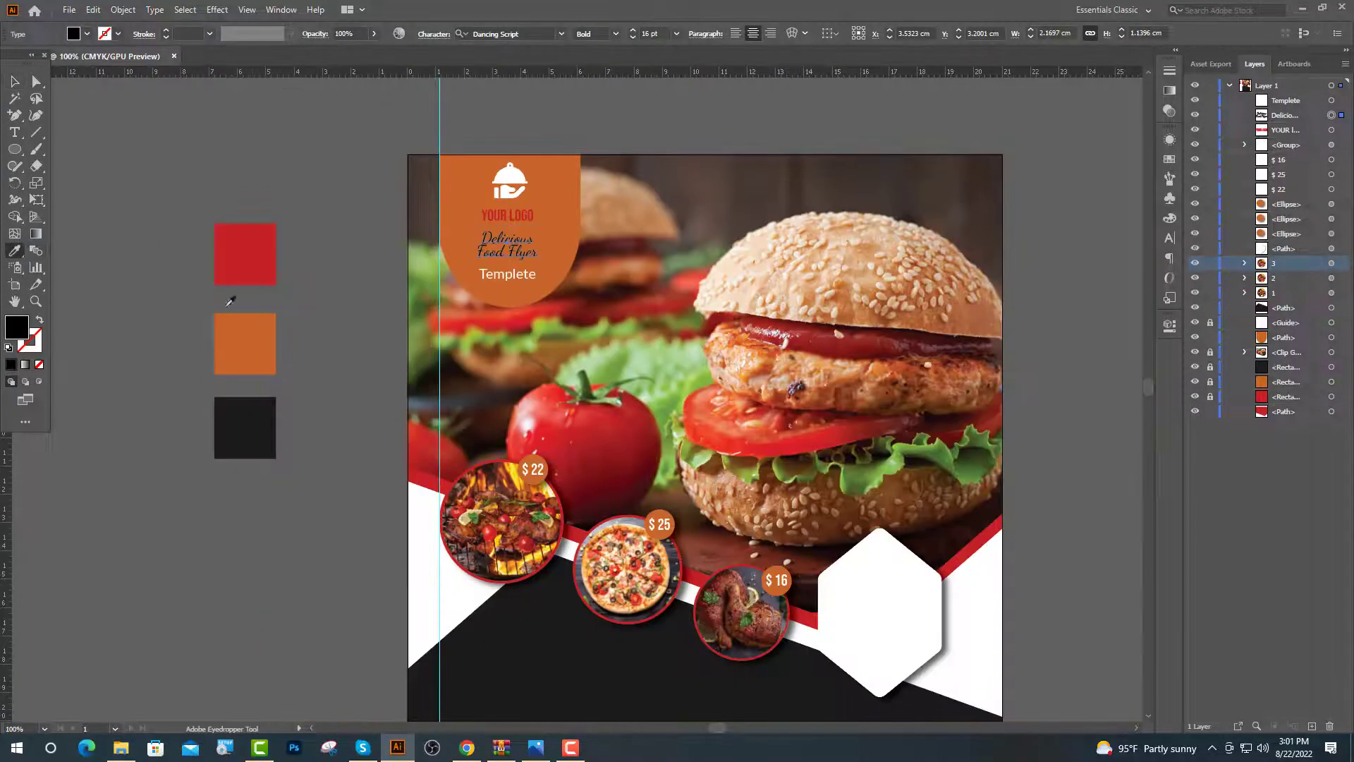
left_click(260, 267)
key("v")
left_click(506, 215)
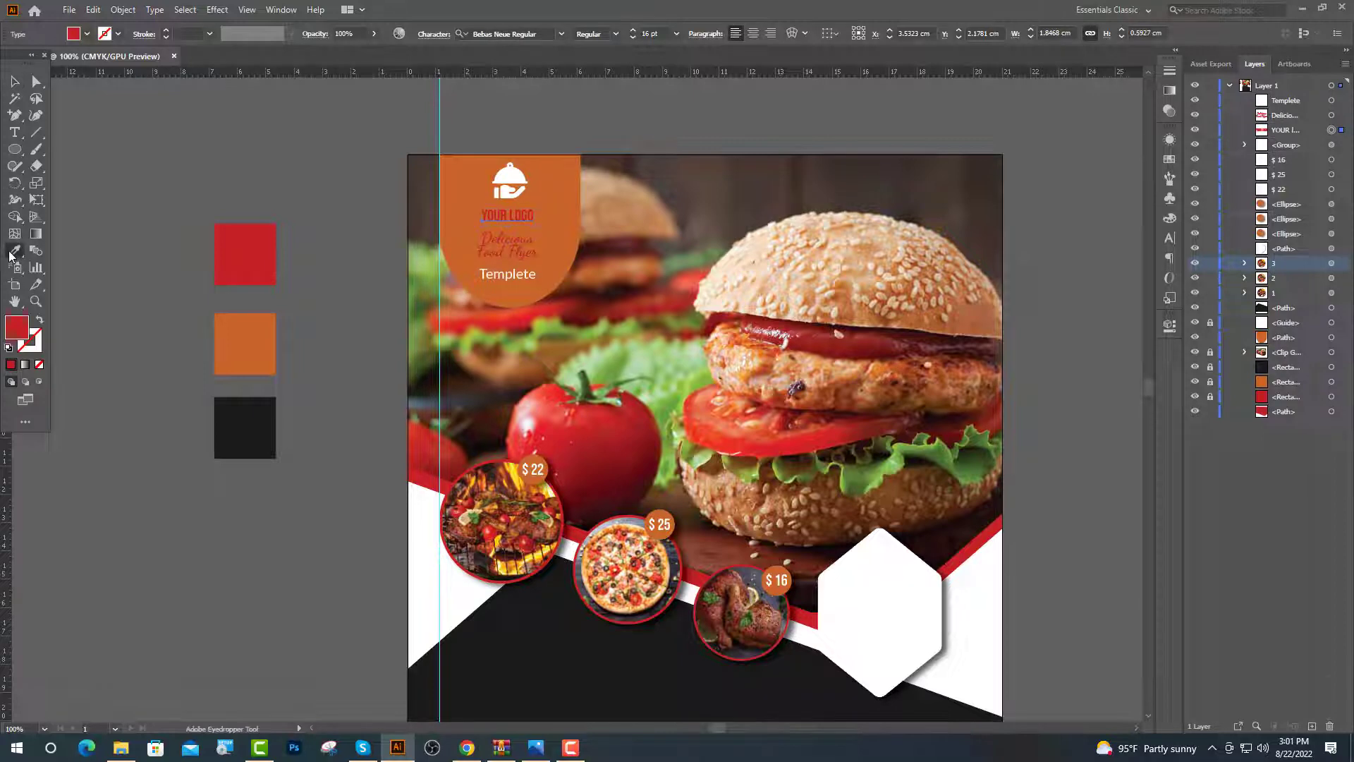
left_click(240, 420)
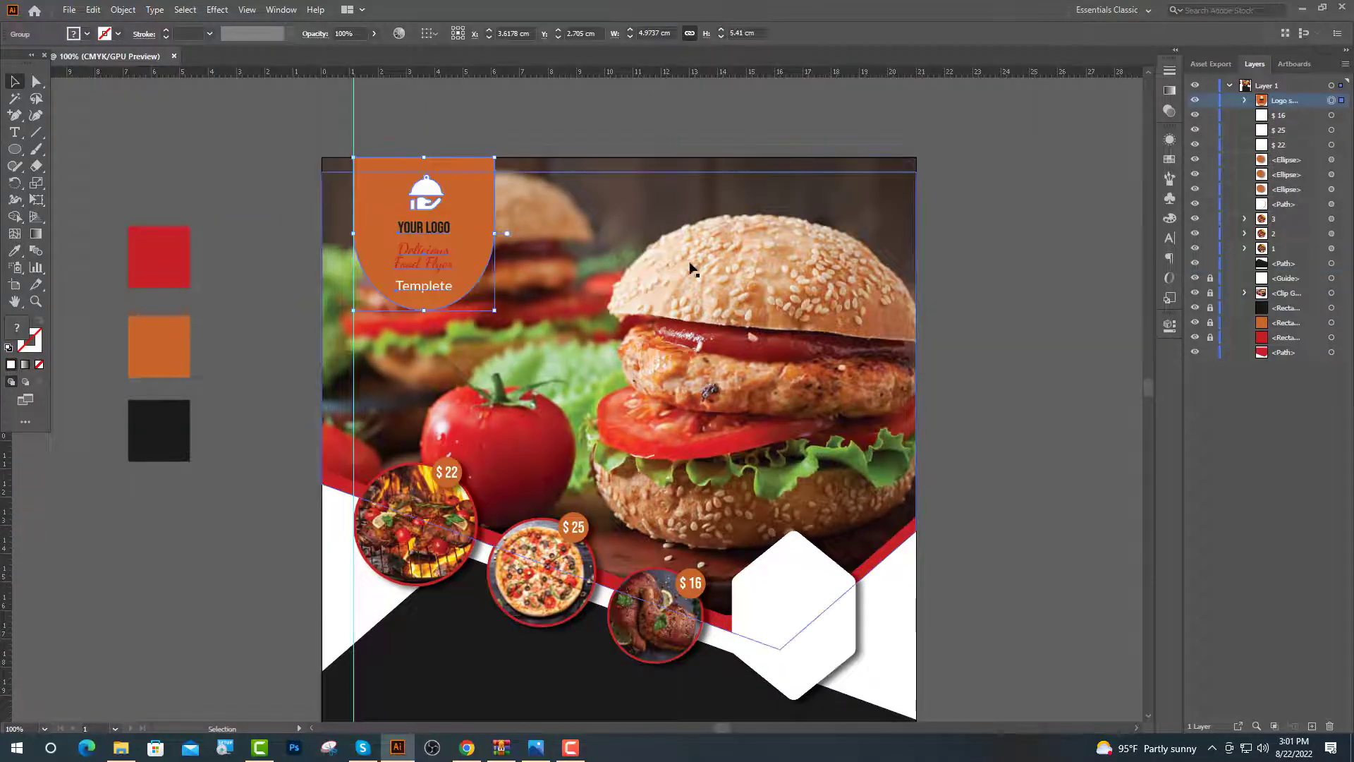
scroll(518, 267, "down", 1)
left_click(536, 272)
scroll(600, 303, "down", 5)
scroll(624, 361, "up", 1)
Add centred 'UP TO 40% DISCOUNT' text at the centre of the white hexagon
key("t")
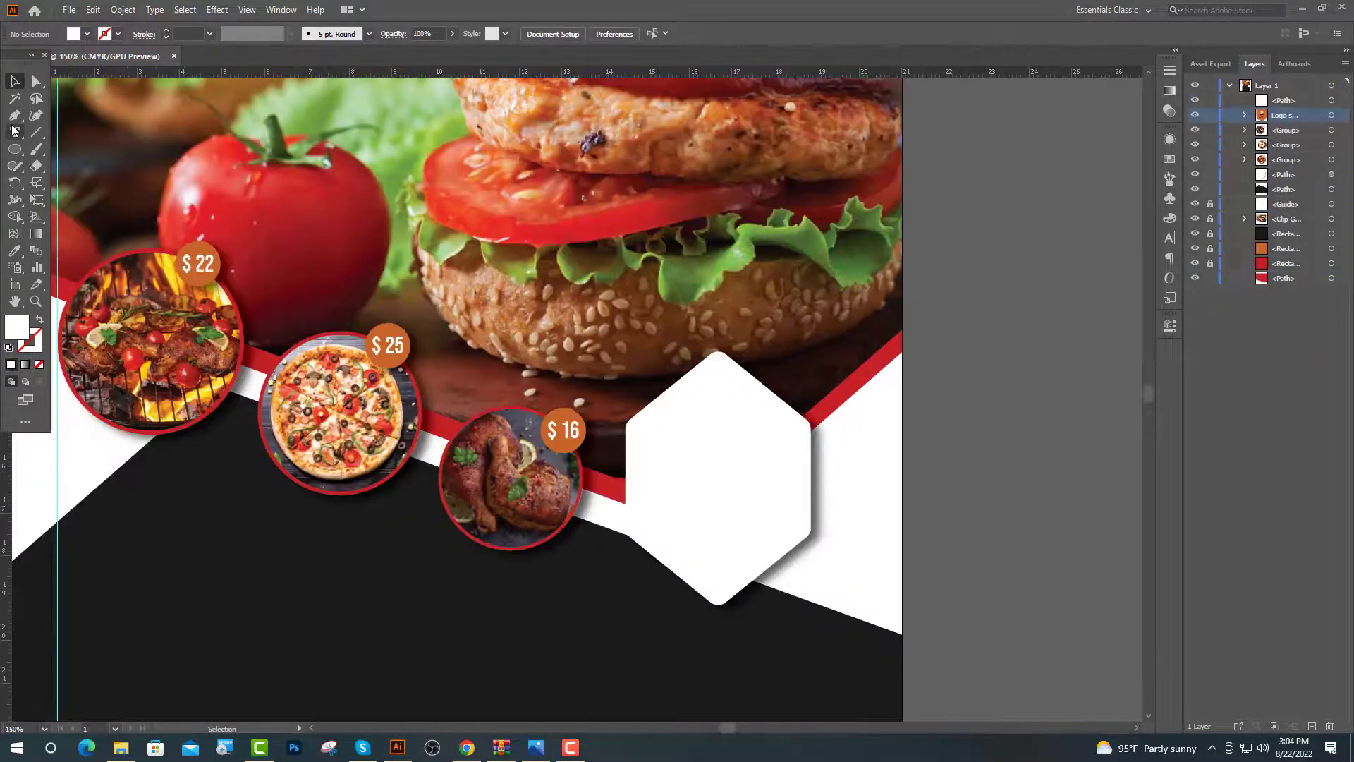
left_click(656, 437)
type("Up to")
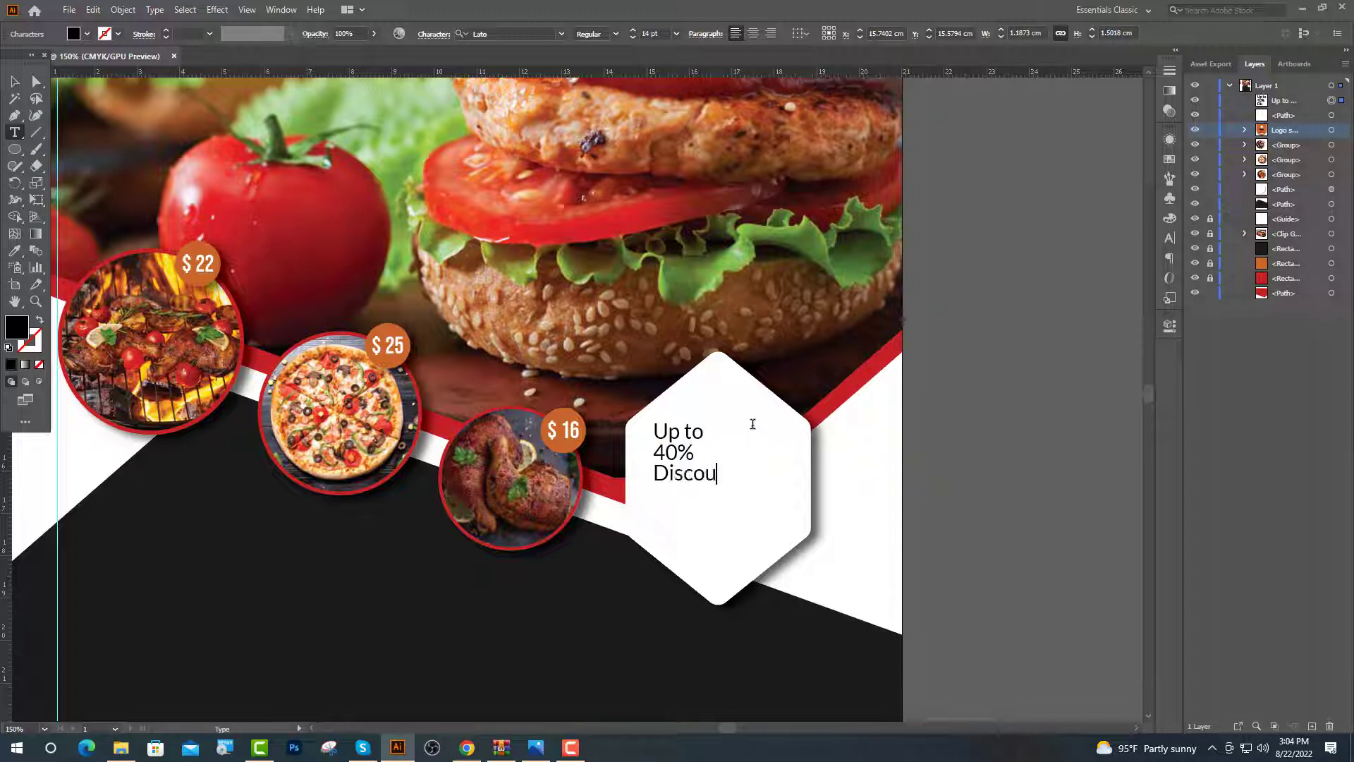
type("t")
key("Escape")
left_click(754, 35)
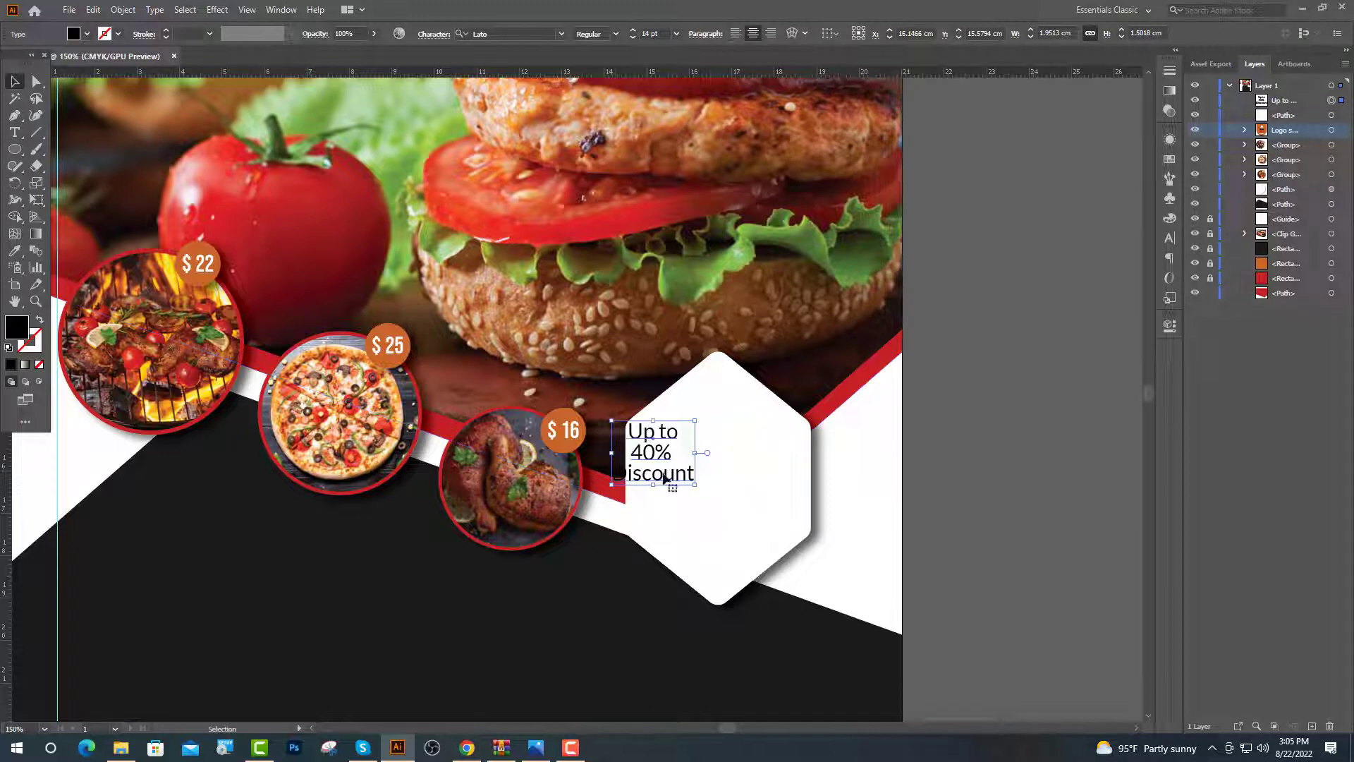
left_click_drag(667, 467, 734, 494)
Set the discount text in Bebas Neue Regular, 40% at 28 pt, DISCOUNT at 20 pt
double_click(759, 500)
key("ctrl+a")
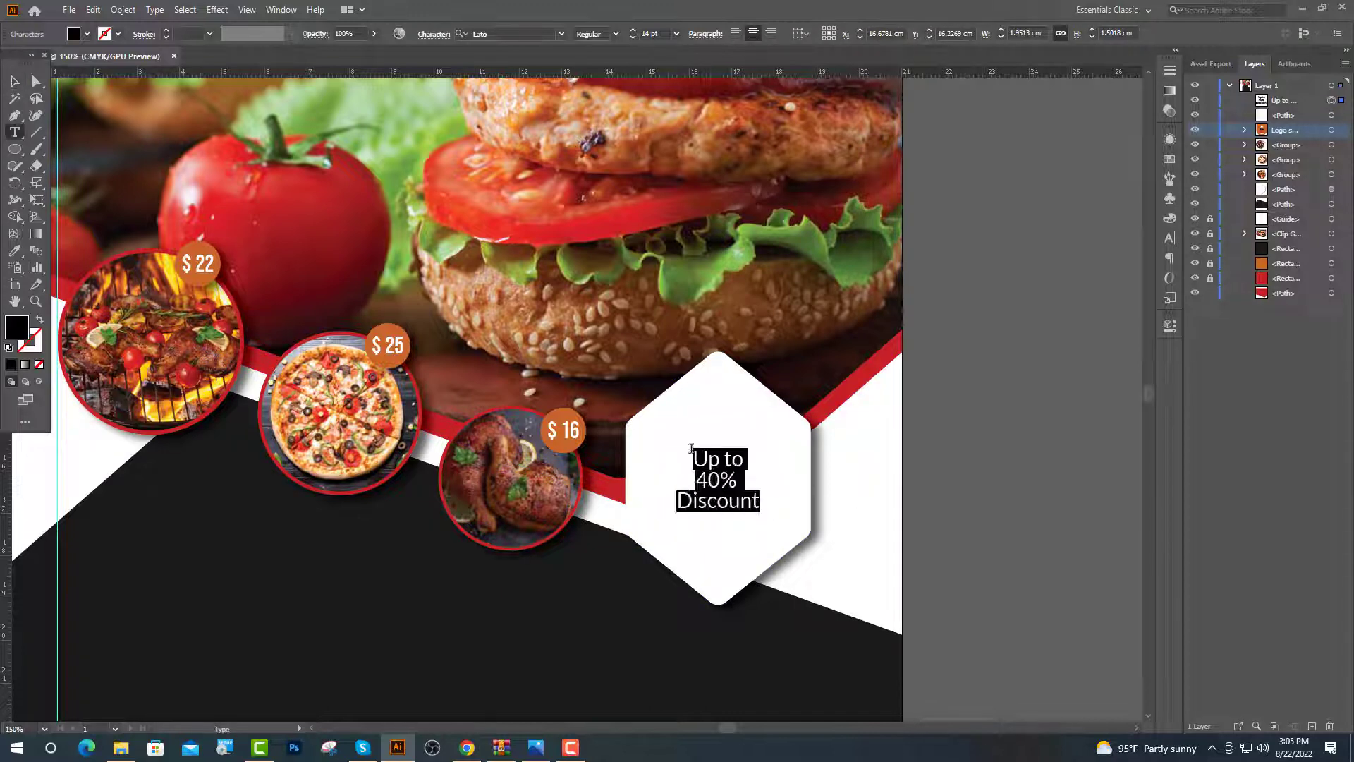
left_click(562, 34)
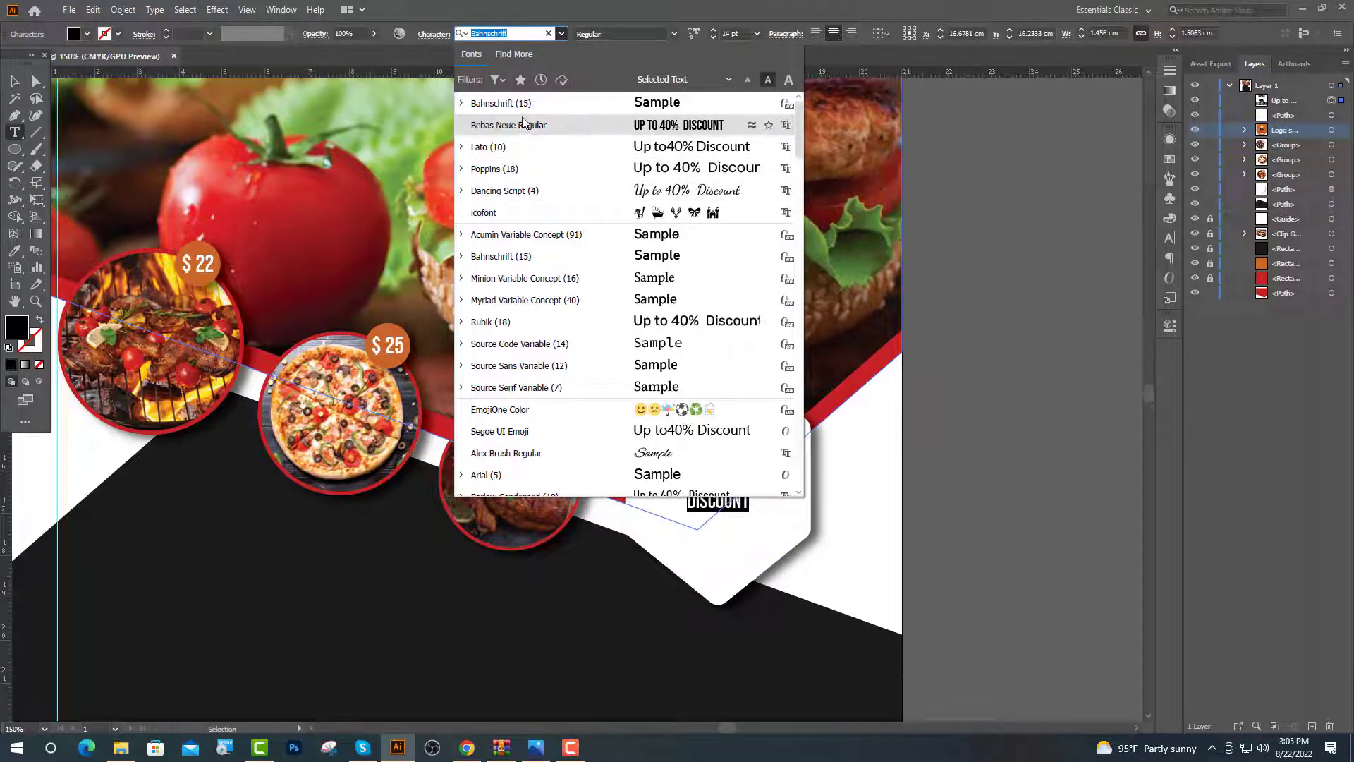
left_click(526, 126)
double_click(726, 478)
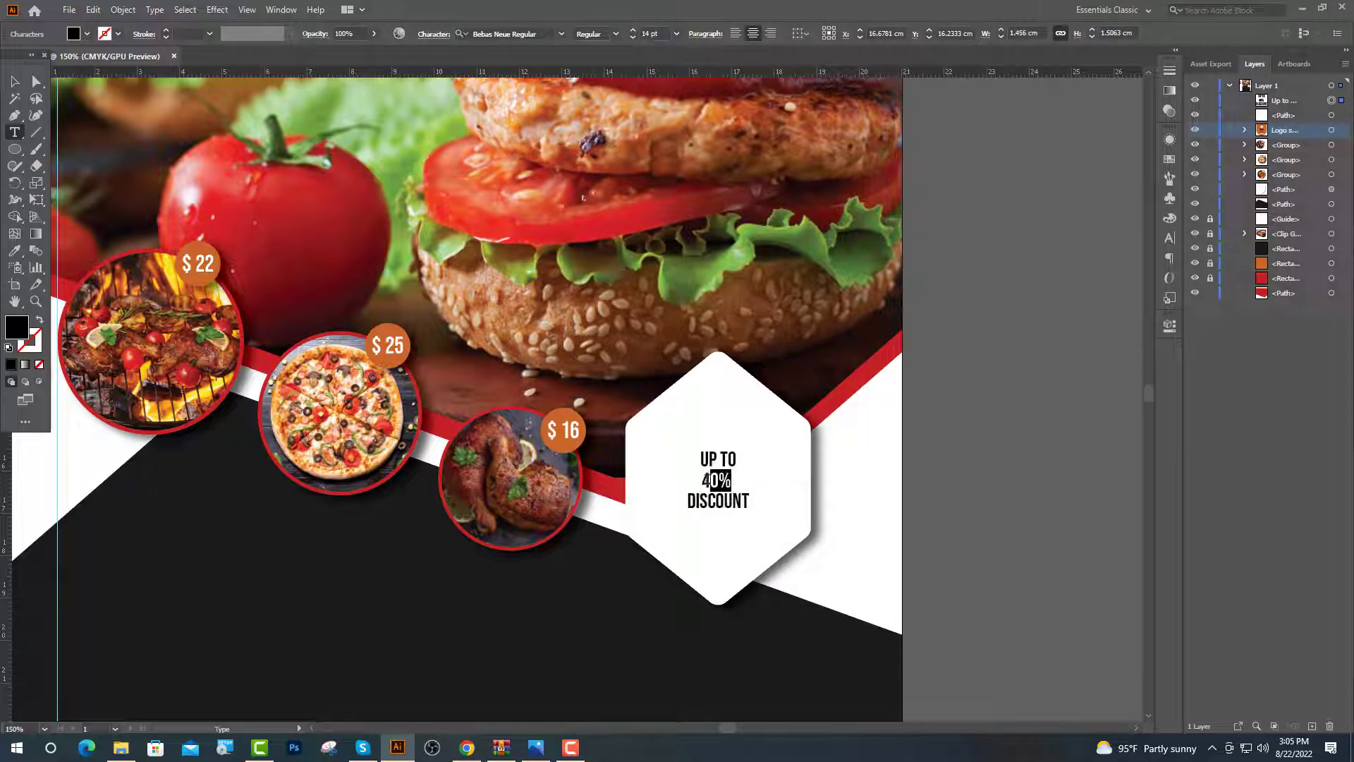
double_click(646, 34)
type("28")
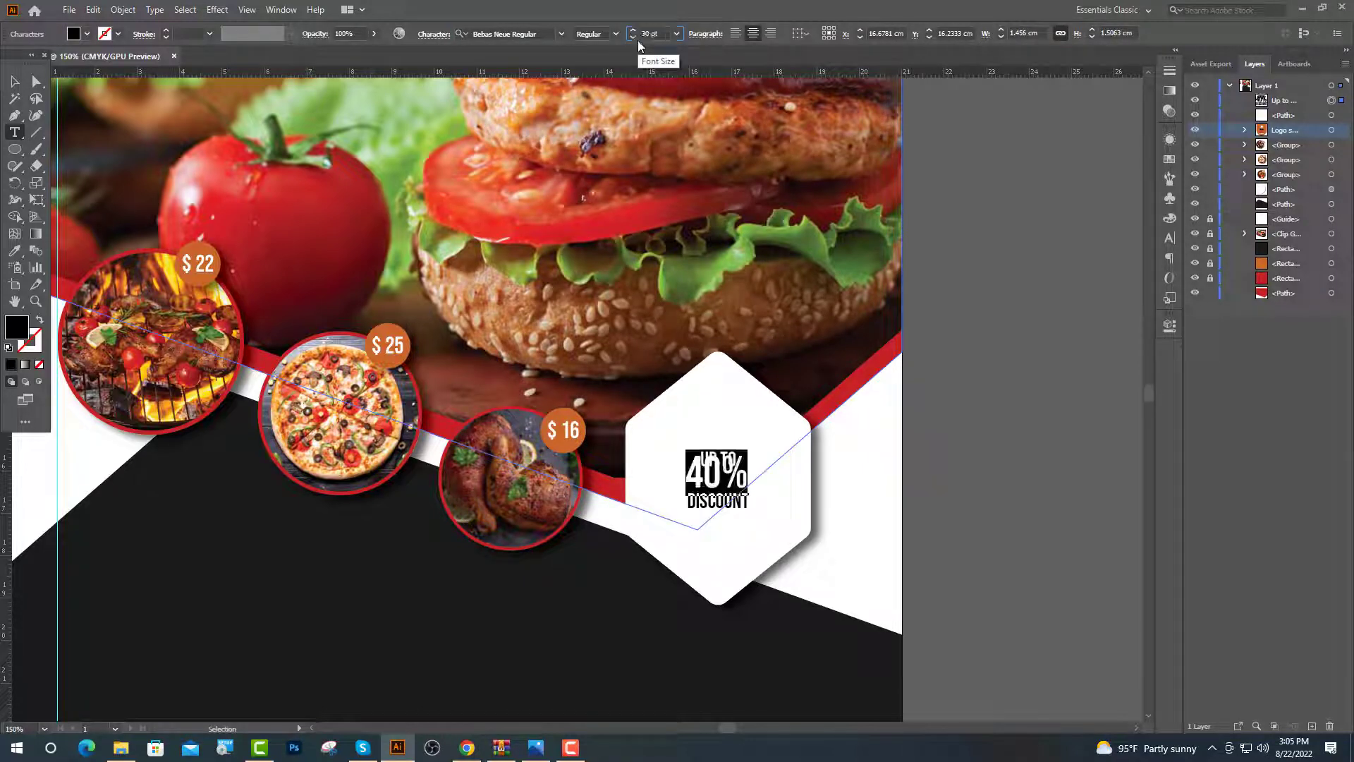
key("Return")
left_click_drag(749, 500, 686, 501)
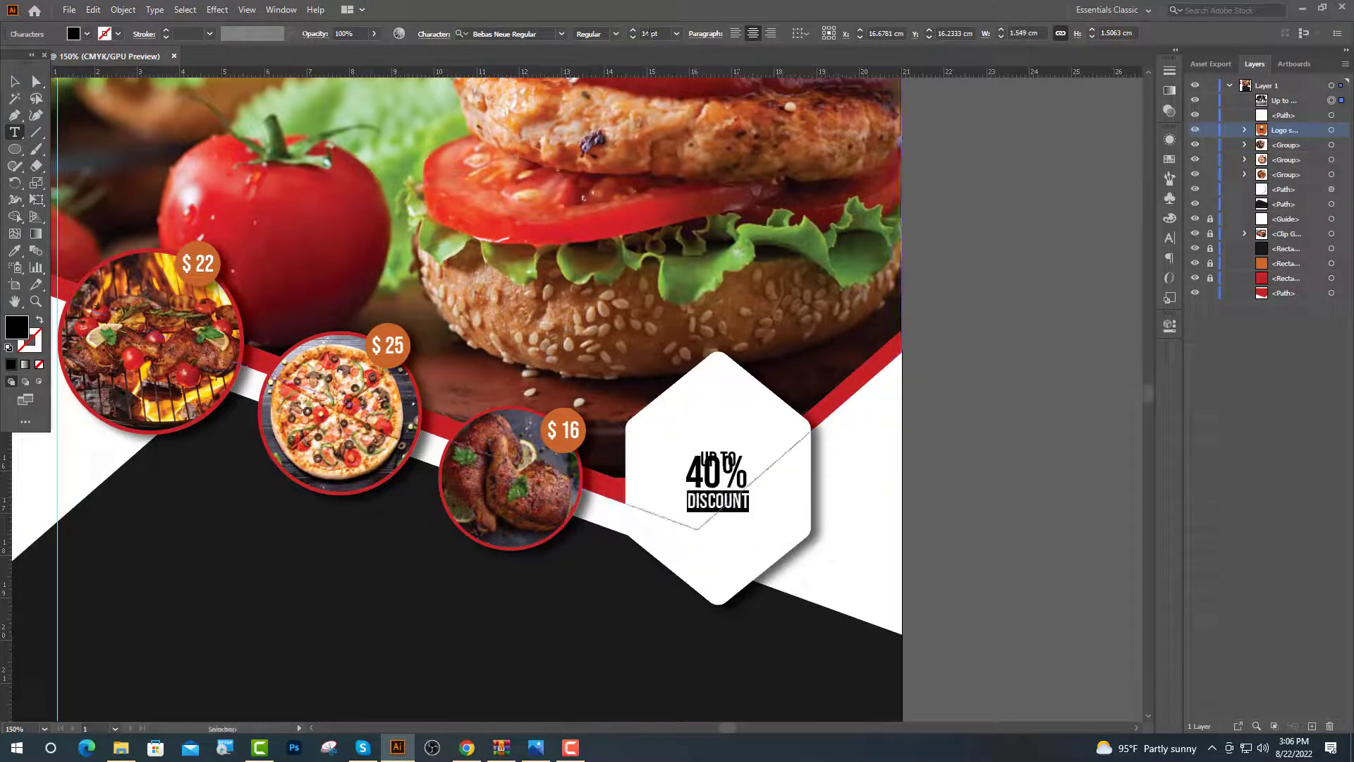
double_click(646, 33)
key("Return")
Set the discount text leading to 24 pt and enlarge a line to 30 pt
key("Escape")
left_click(1171, 239)
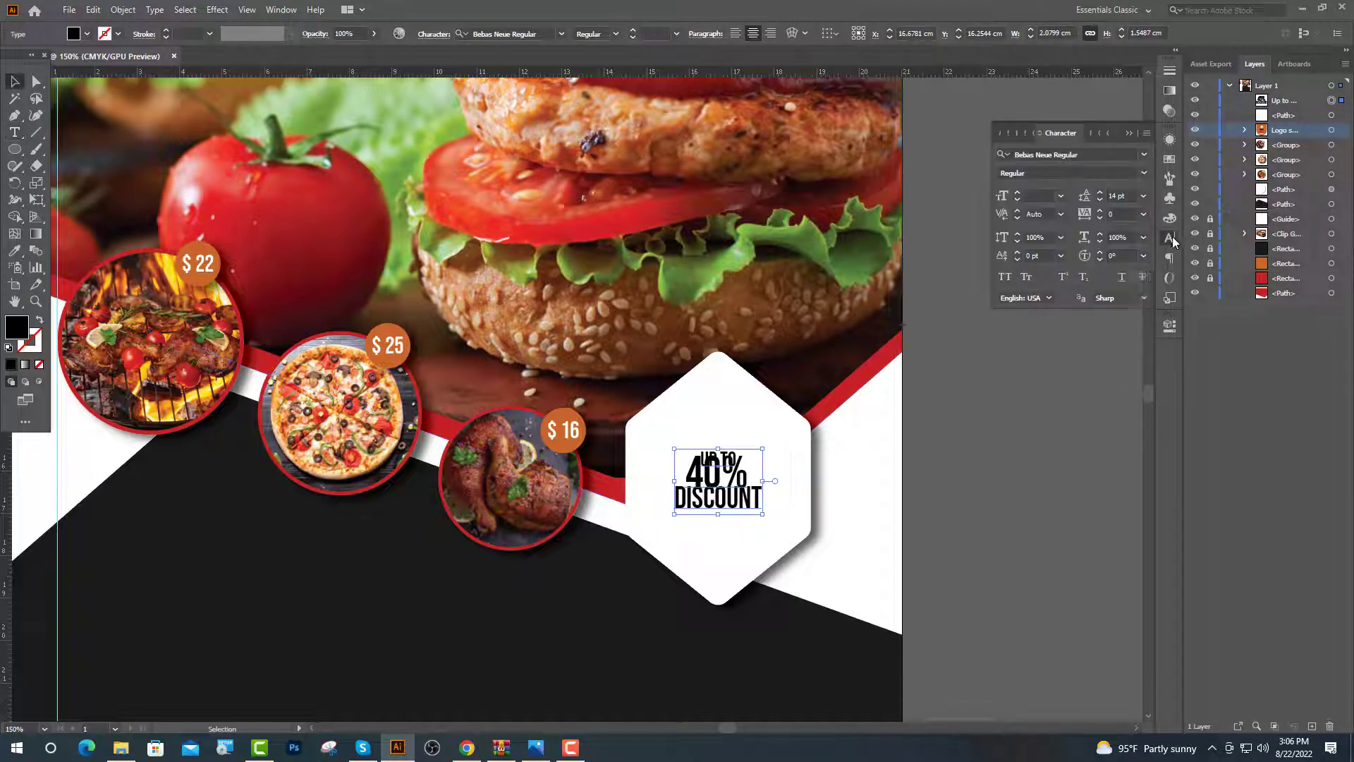
left_click(1144, 196)
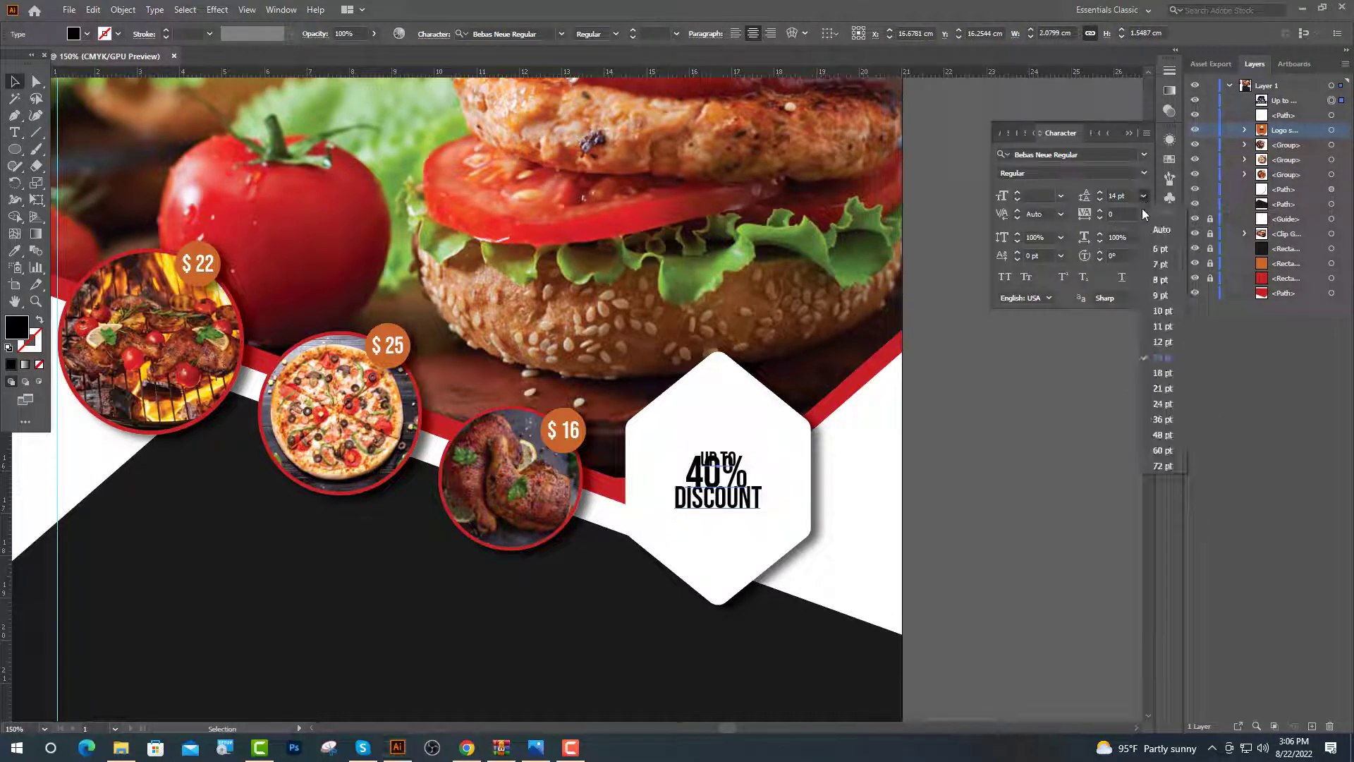
left_click(1163, 405)
left_click_drag(739, 459, 626, 475)
left_click(646, 34)
type("30")
key("Return")
Colour the 40% orange and select the white hexagon badge
key("i")
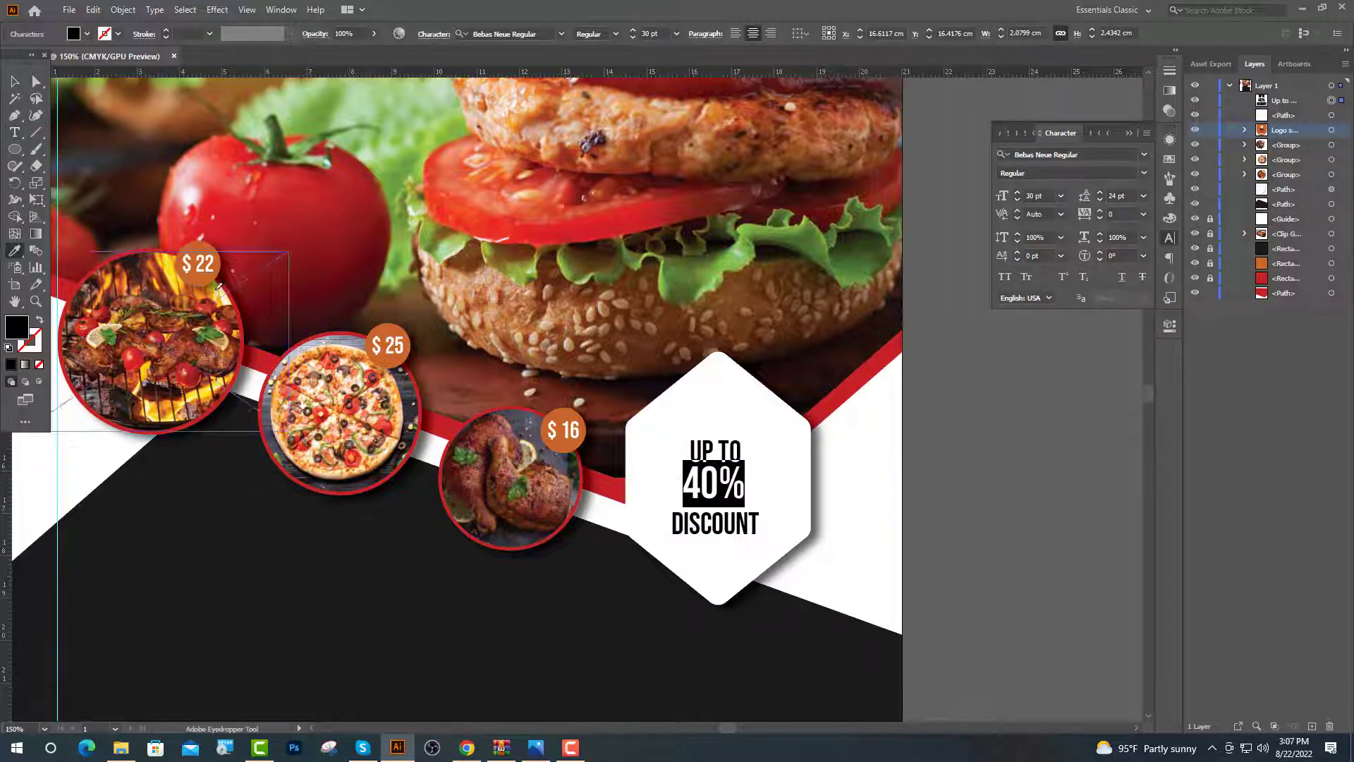
left_click(200, 269)
key("v")
left_click(755, 568)
key("ctrl+plus")
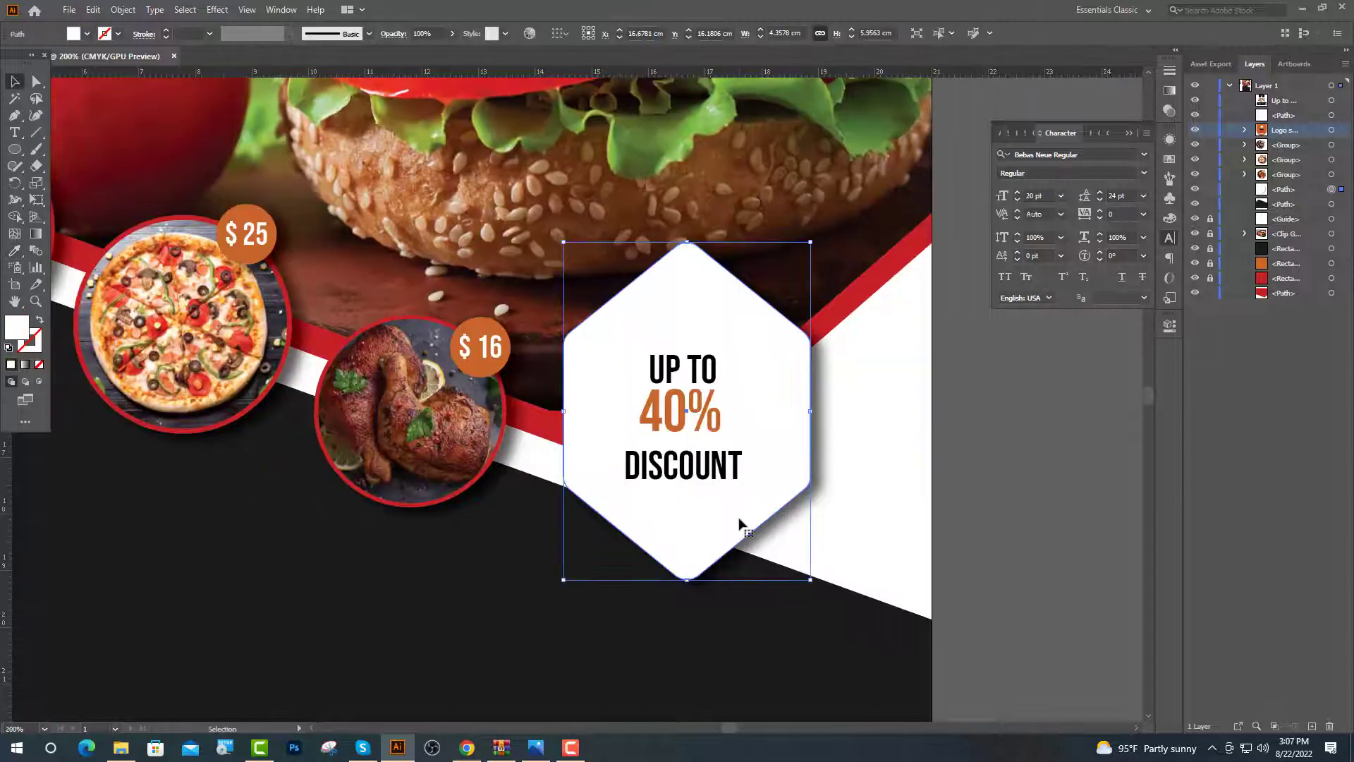
Paste a copy of the hexagon in front, shrink it, and remove its drop shadow
key("a")
key("ctrl+c")
key("ctrl+f")
key("v")
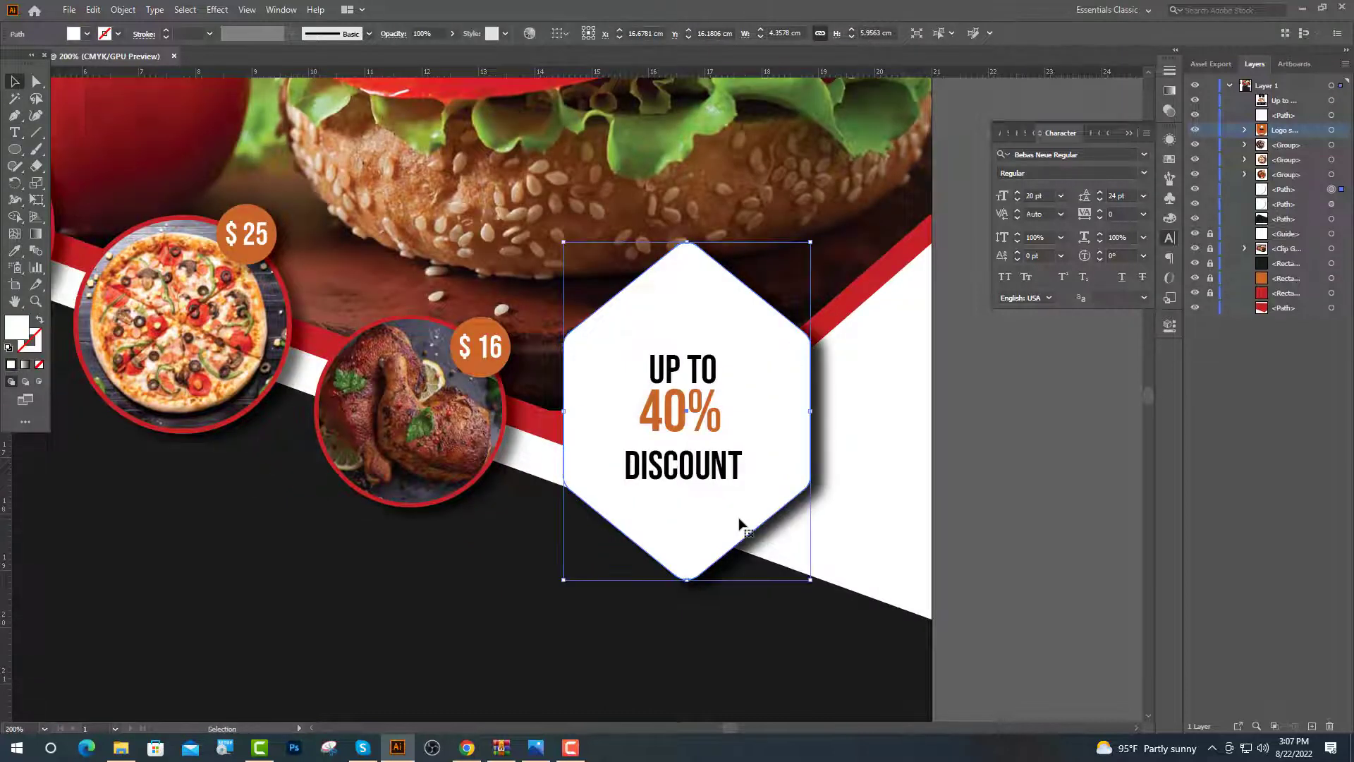
left_click_drag(687, 242, 687, 268)
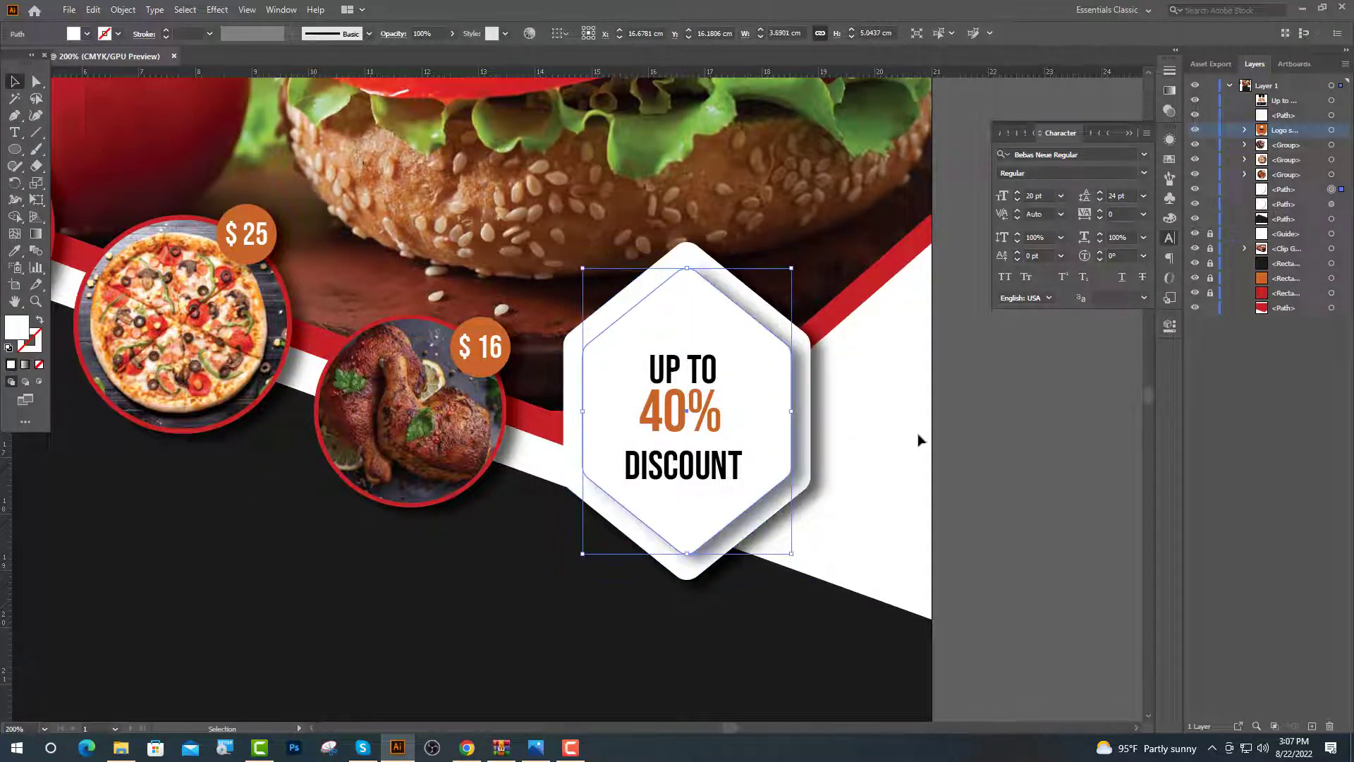
key("ctrl+minus")
left_click(1169, 328)
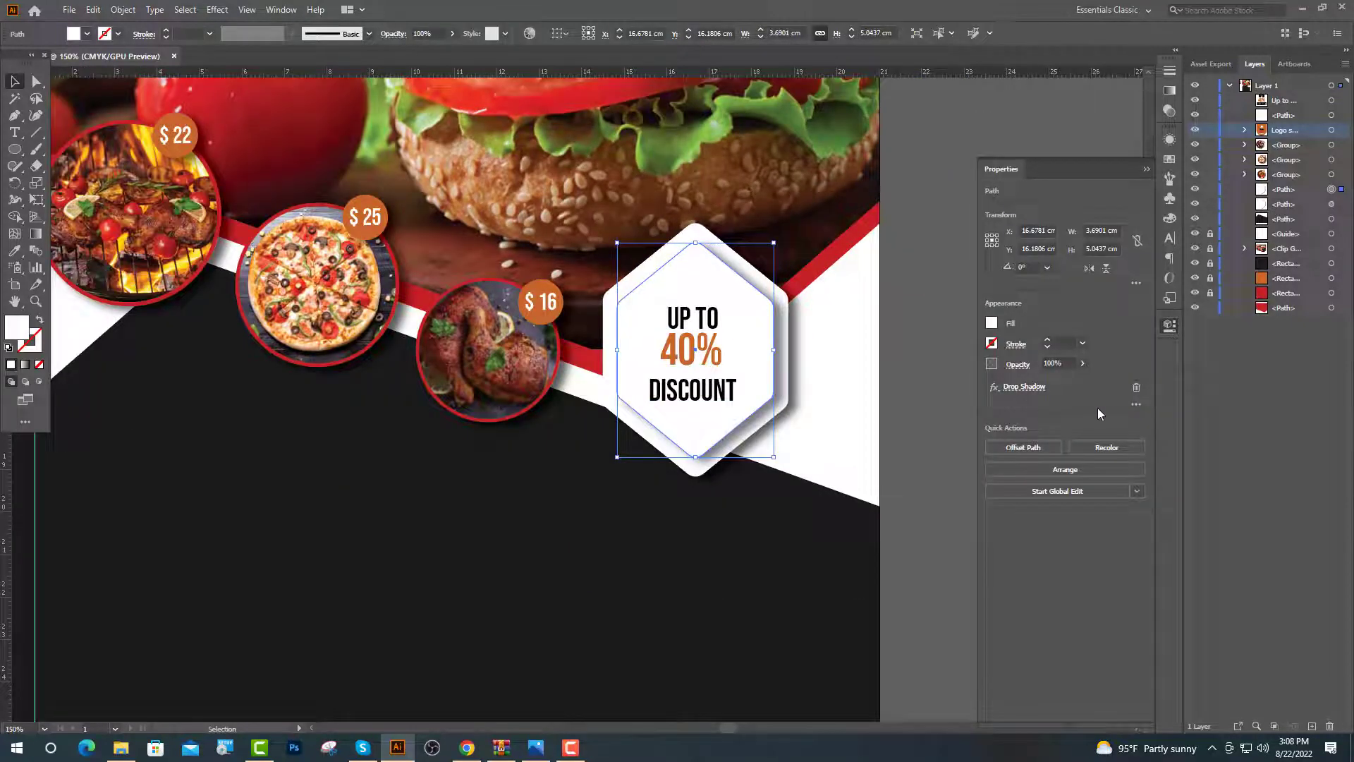
left_click(1136, 389)
left_click(1170, 328)
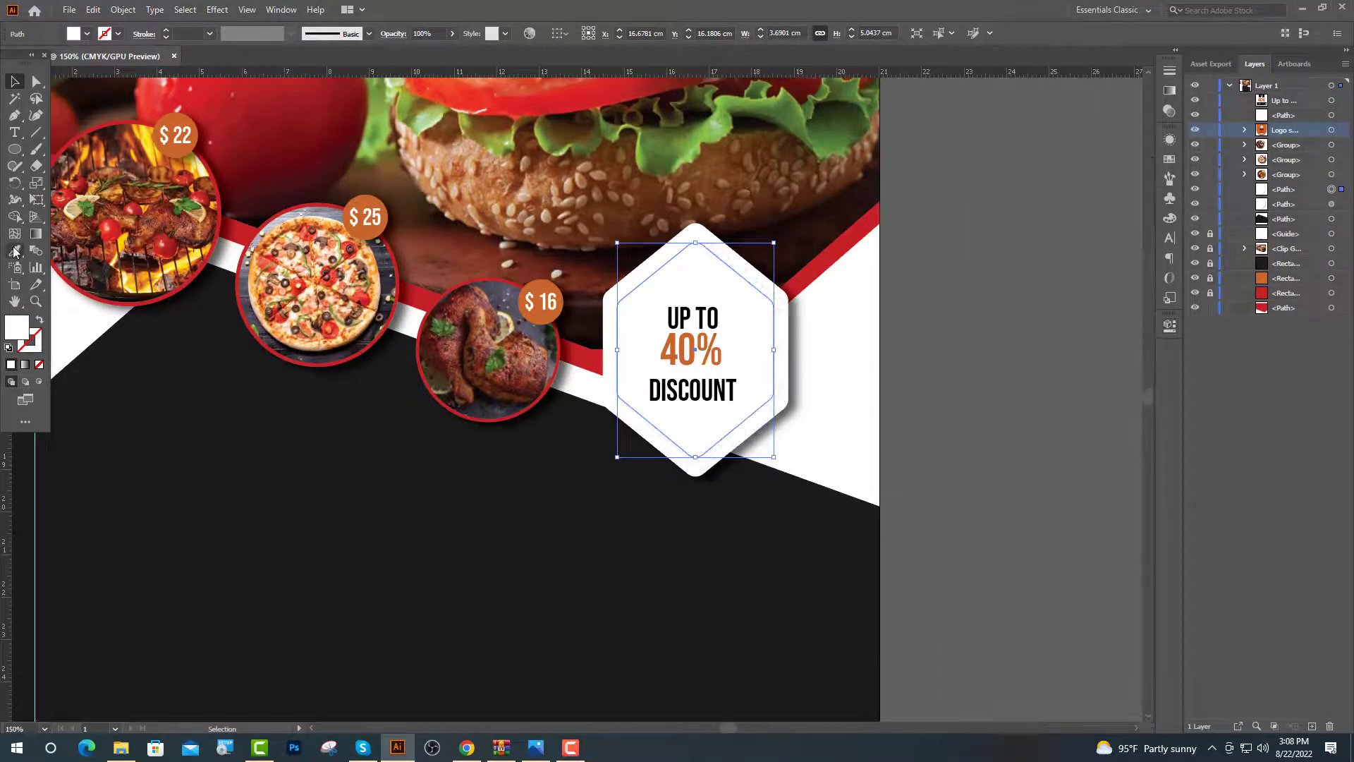
Turn the hexagon copy into a red dashed outline with 2 pt dashes
key("i")
key("ctrl+minus")
key("ctrl+minus")
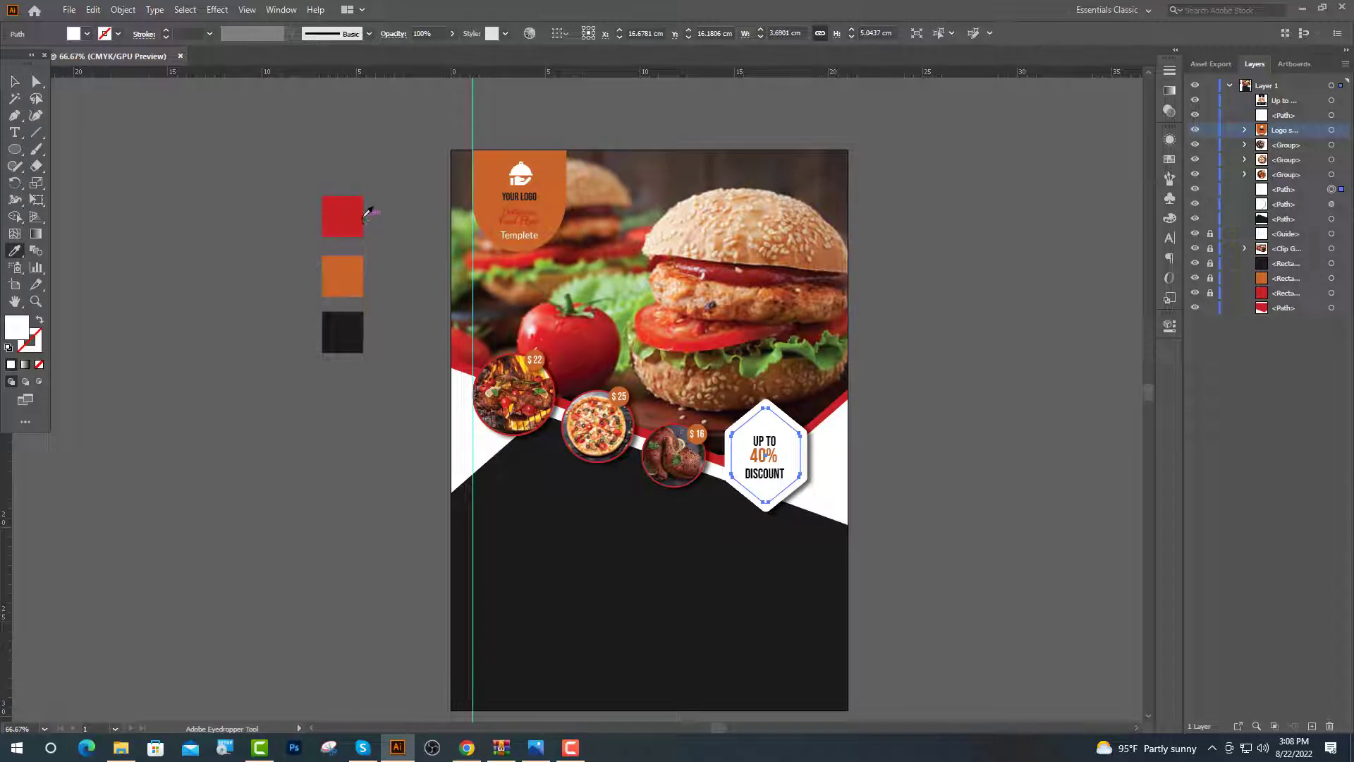
left_click(344, 212)
key("v")
left_click(41, 322)
key("ctrl+plus")
key("ctrl+plus")
key("ctrl+plus")
key("ctrl+plus")
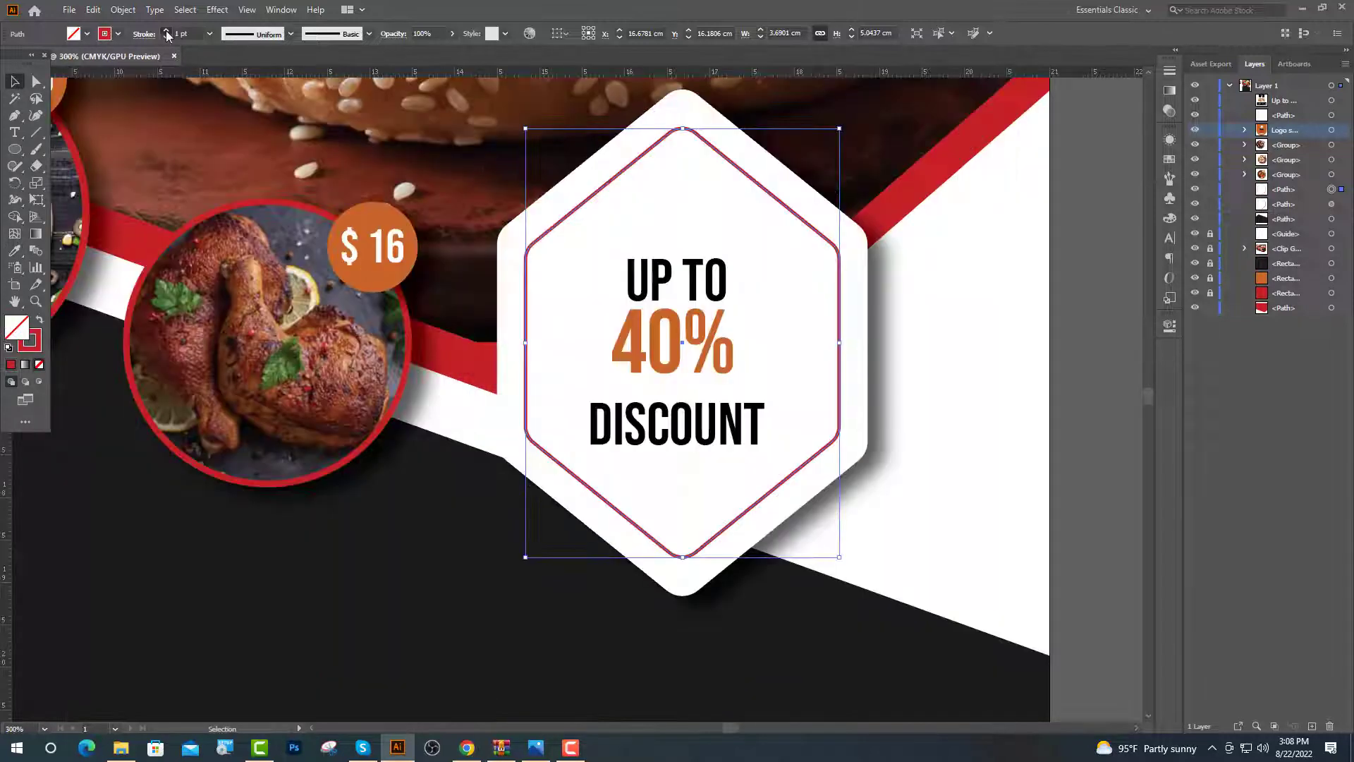
left_click(1170, 328)
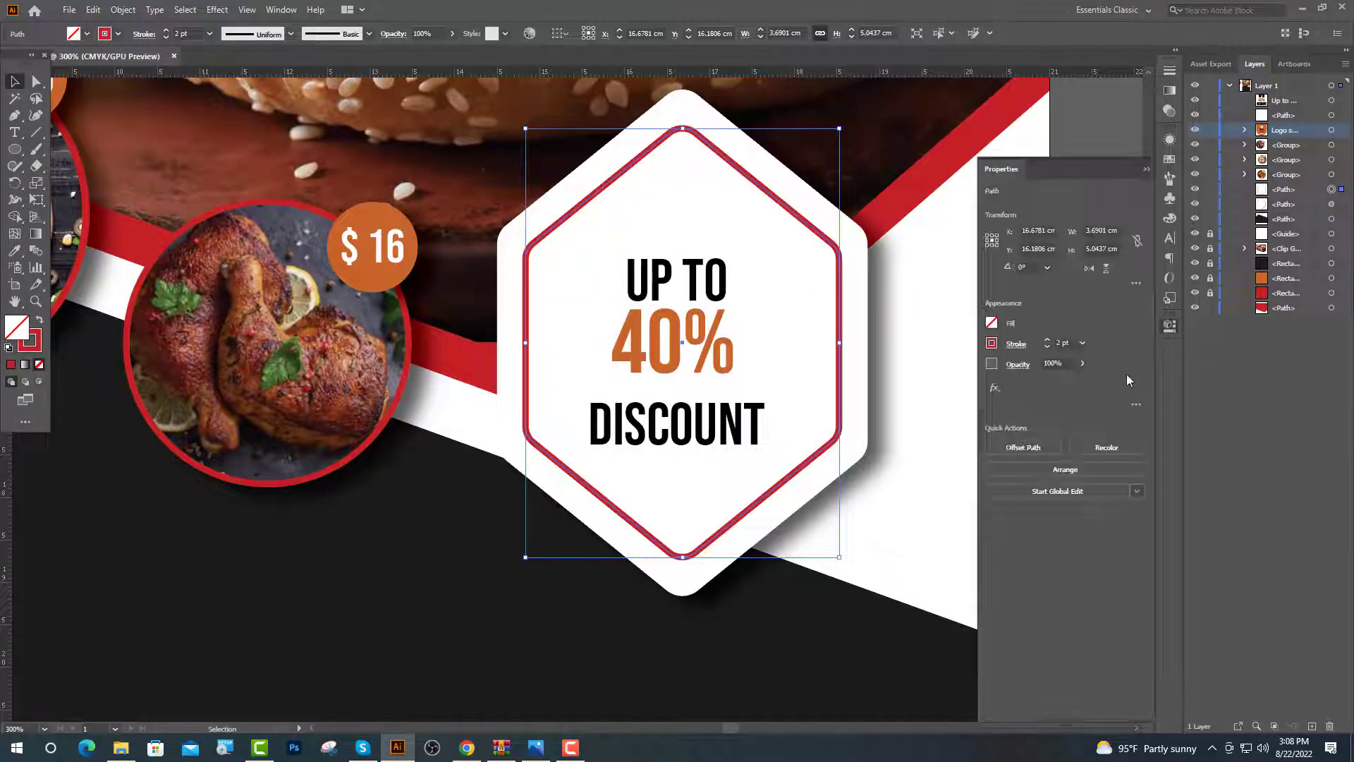
left_click(1016, 344)
left_click(905, 443)
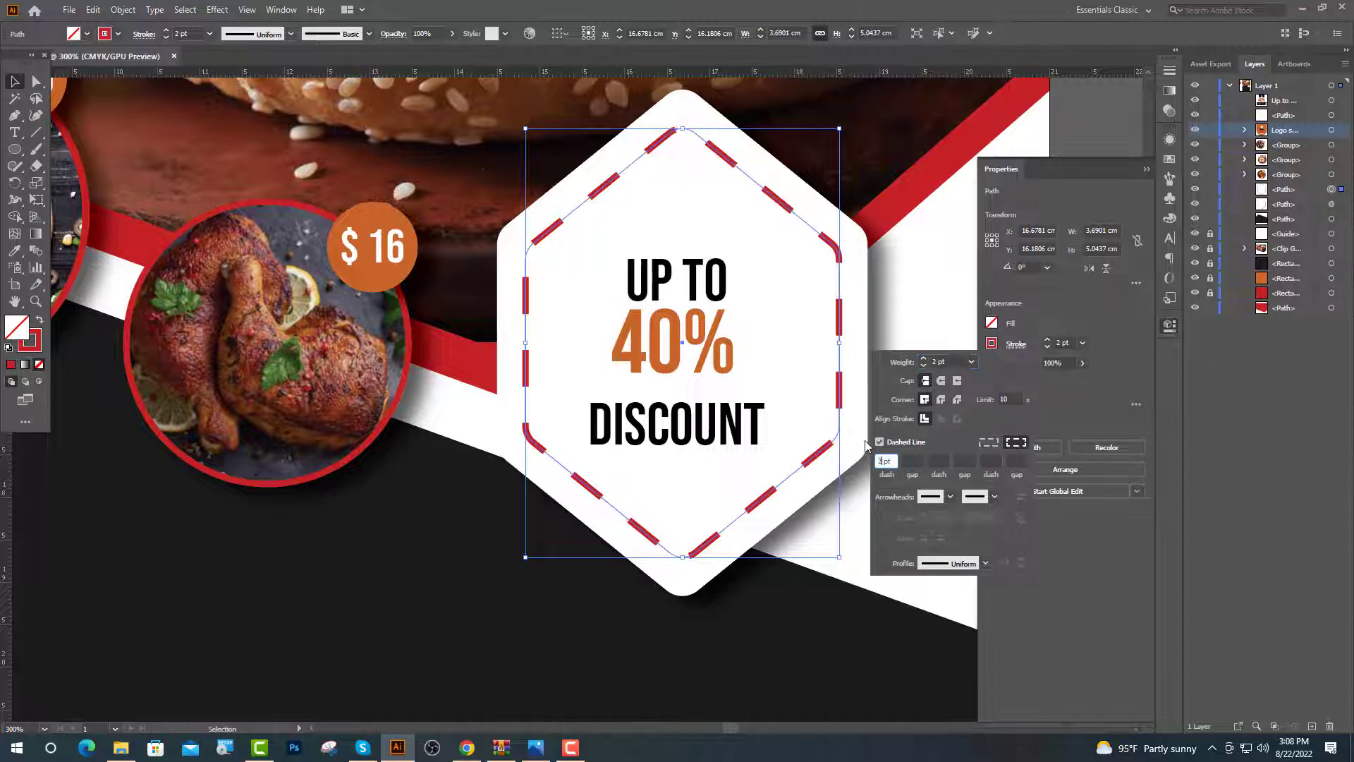
left_click(914, 461)
key("Return")
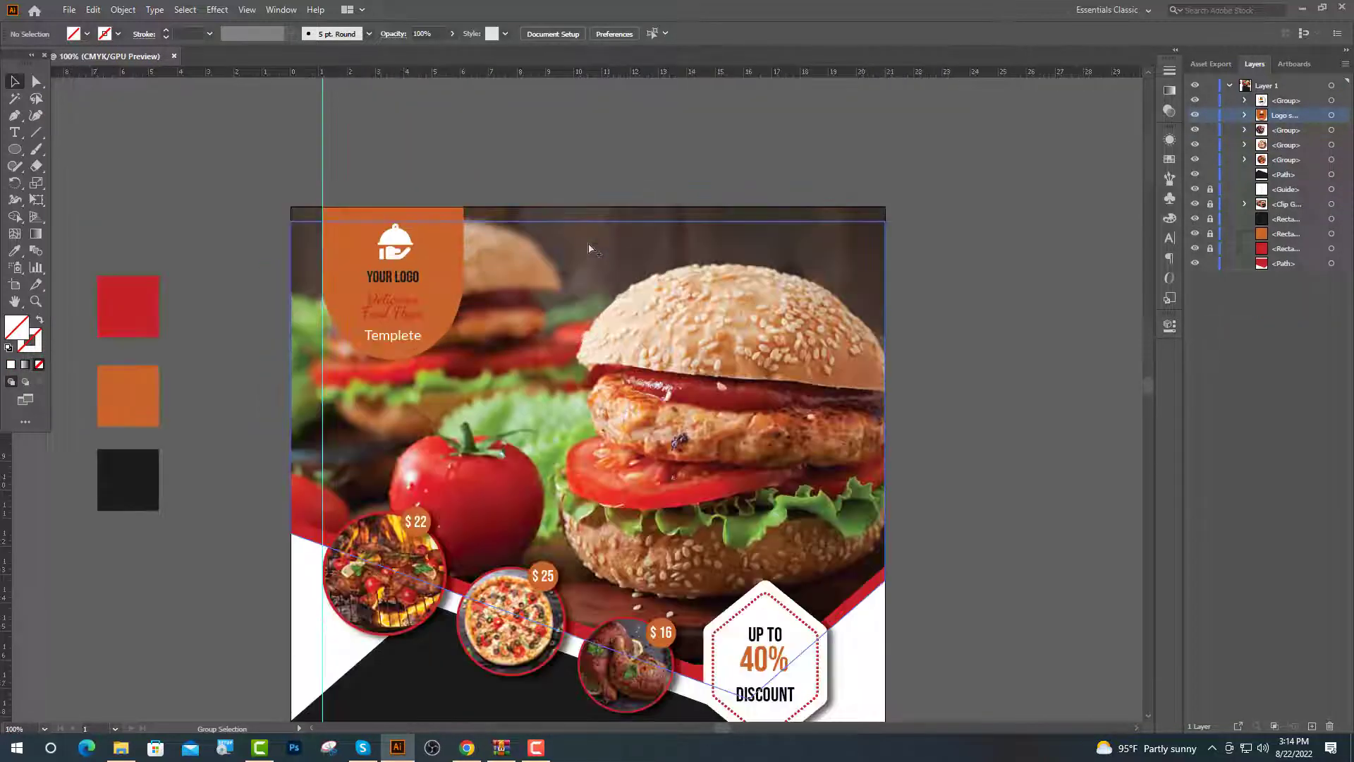
scroll(589, 248, "up", 2)
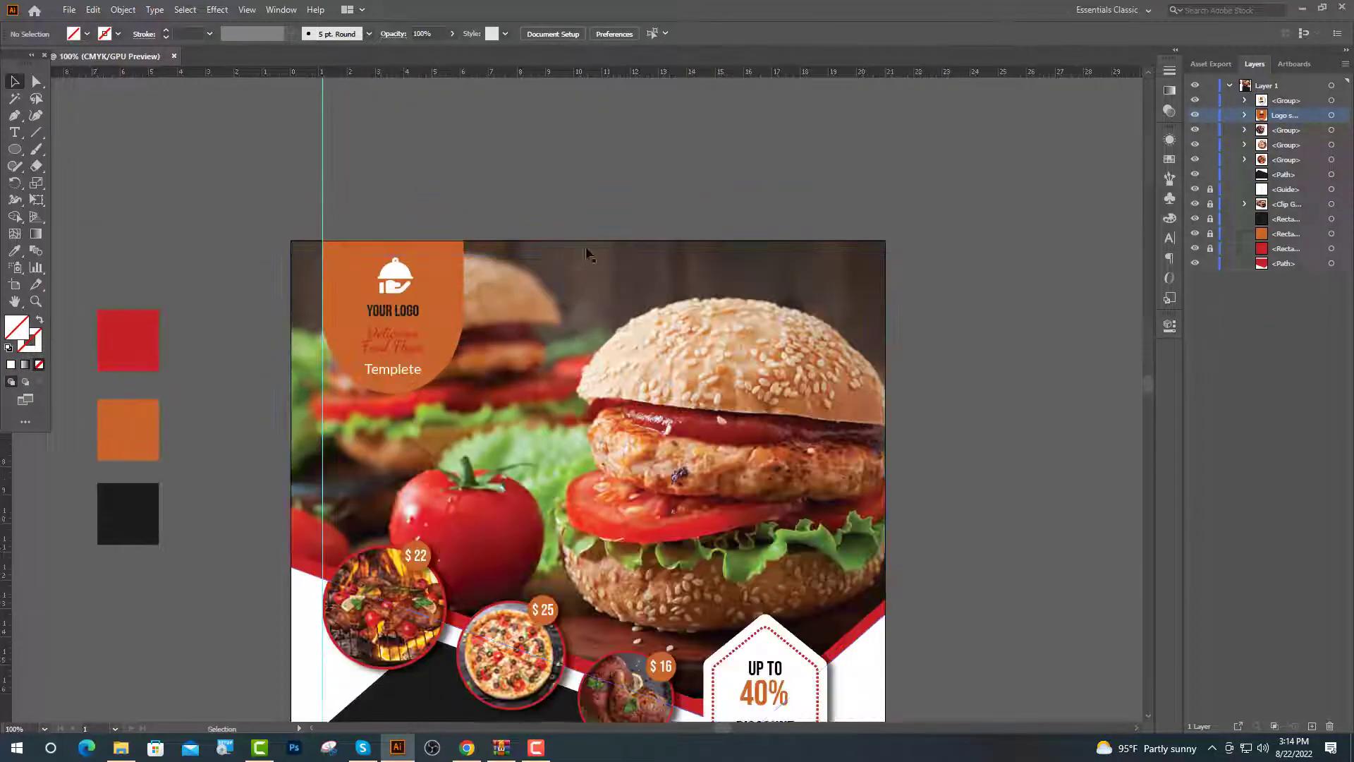
Create a thin 21 cm wide rectangle at the page's top-left corner
scroll(586, 261, "up", 1)
right_click(15, 149)
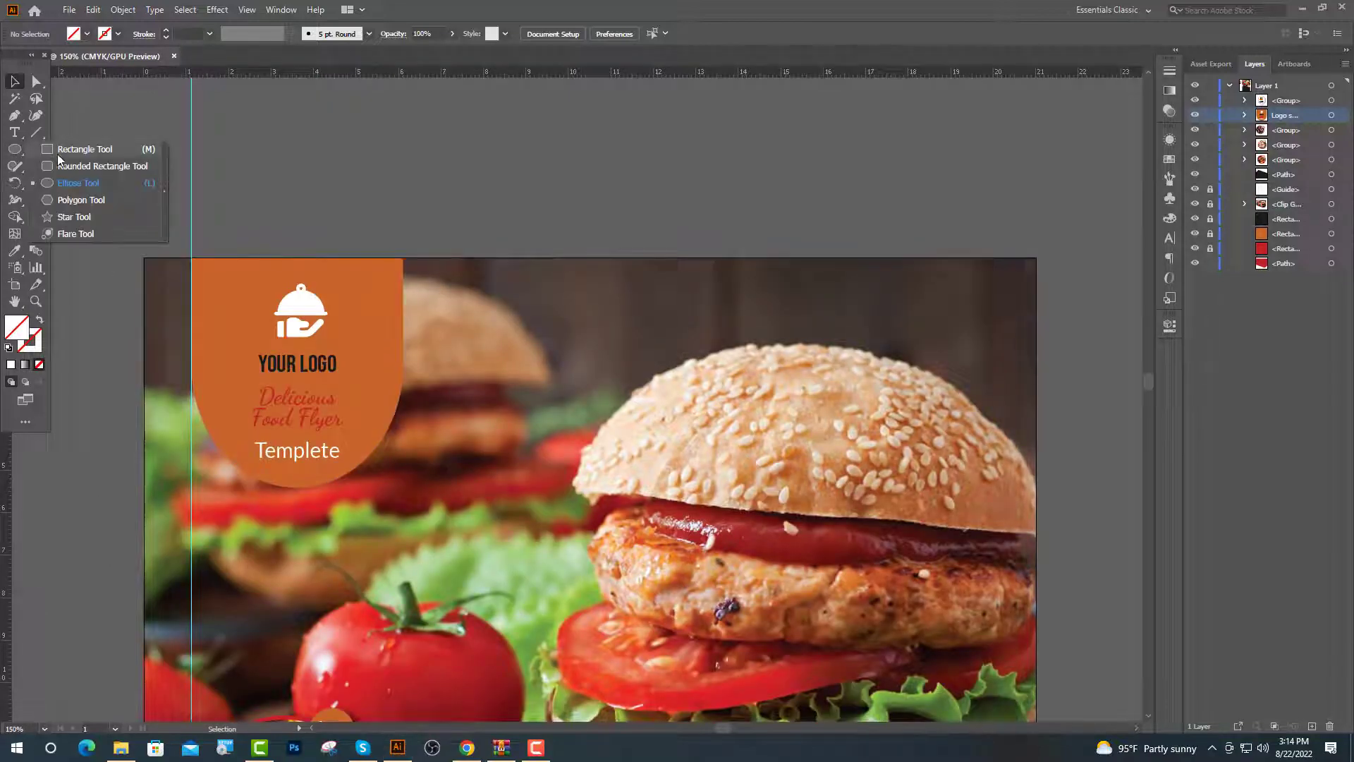
left_click(60, 157)
scroll(106, 389, "up", 1)
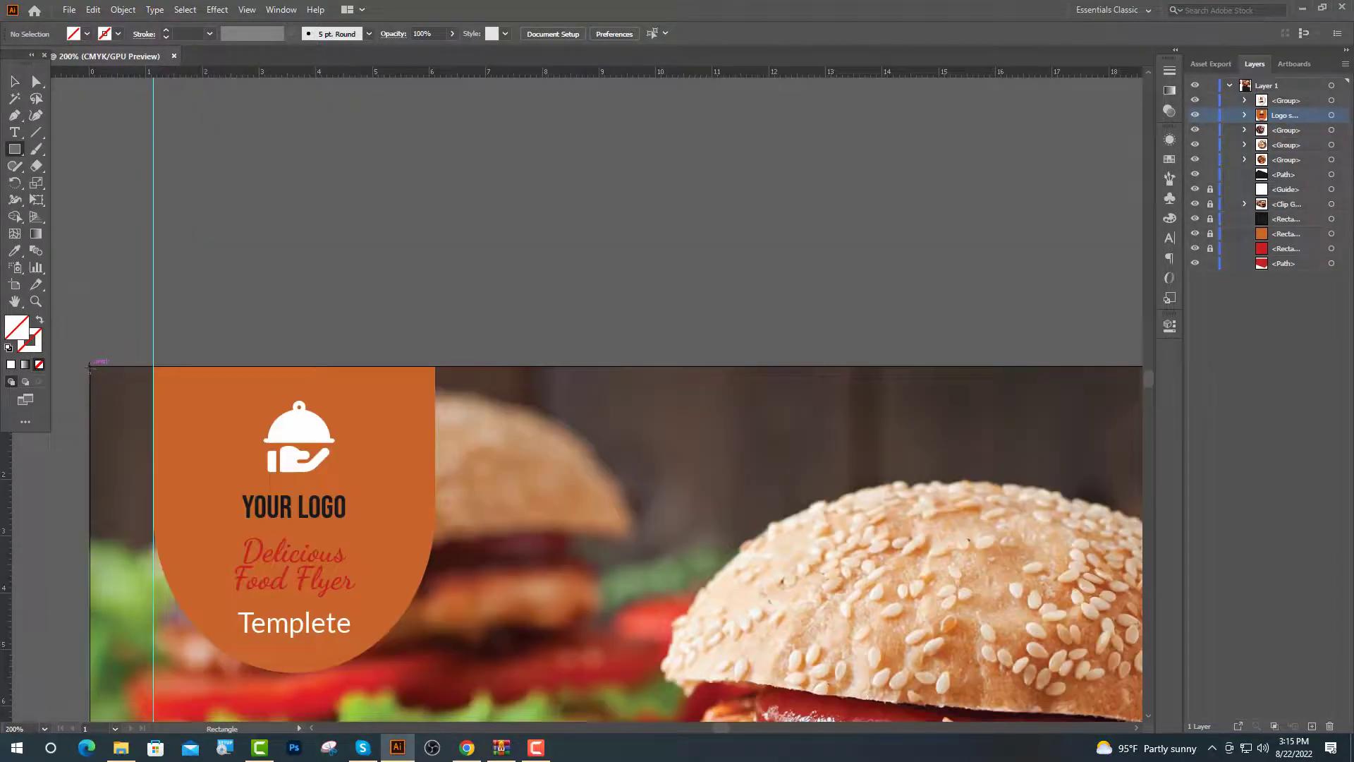
left_click(91, 368)
type("21")
key("Tab")
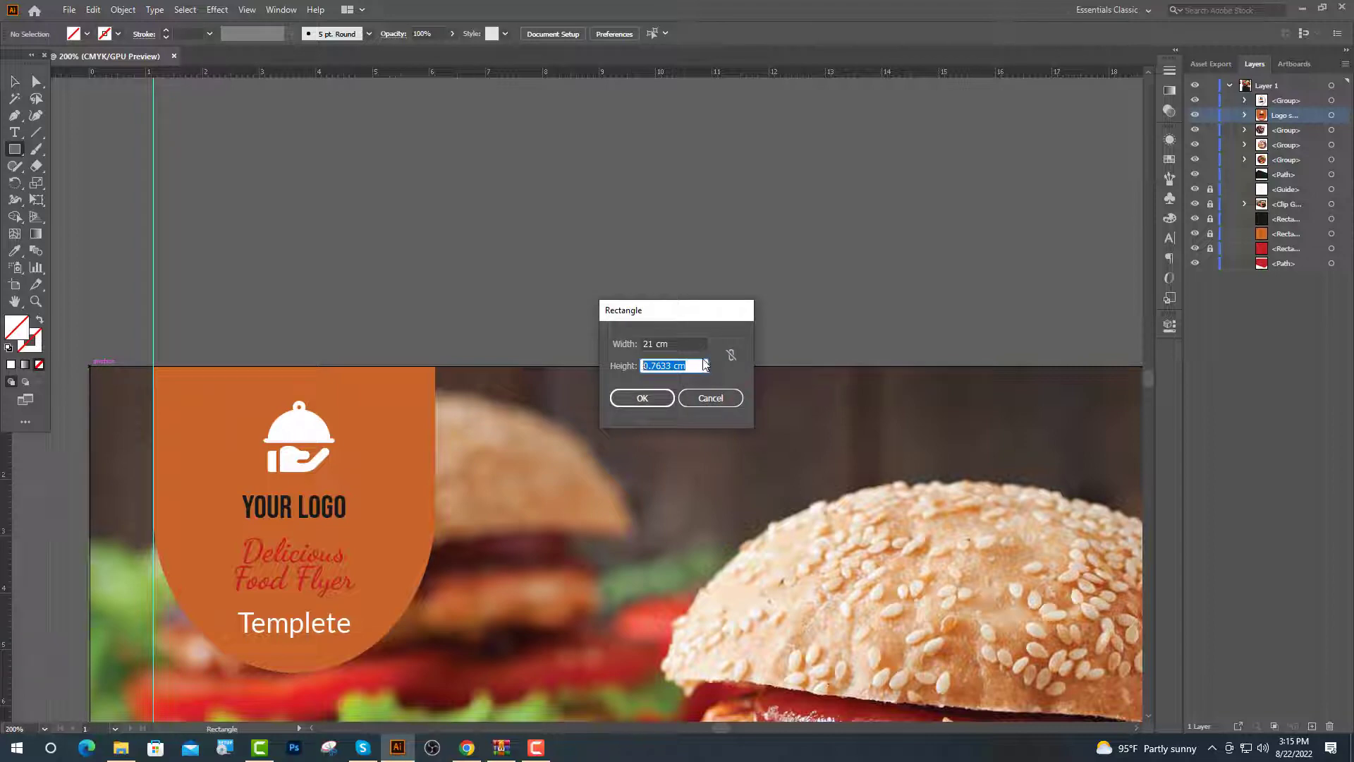
left_click(642, 398)
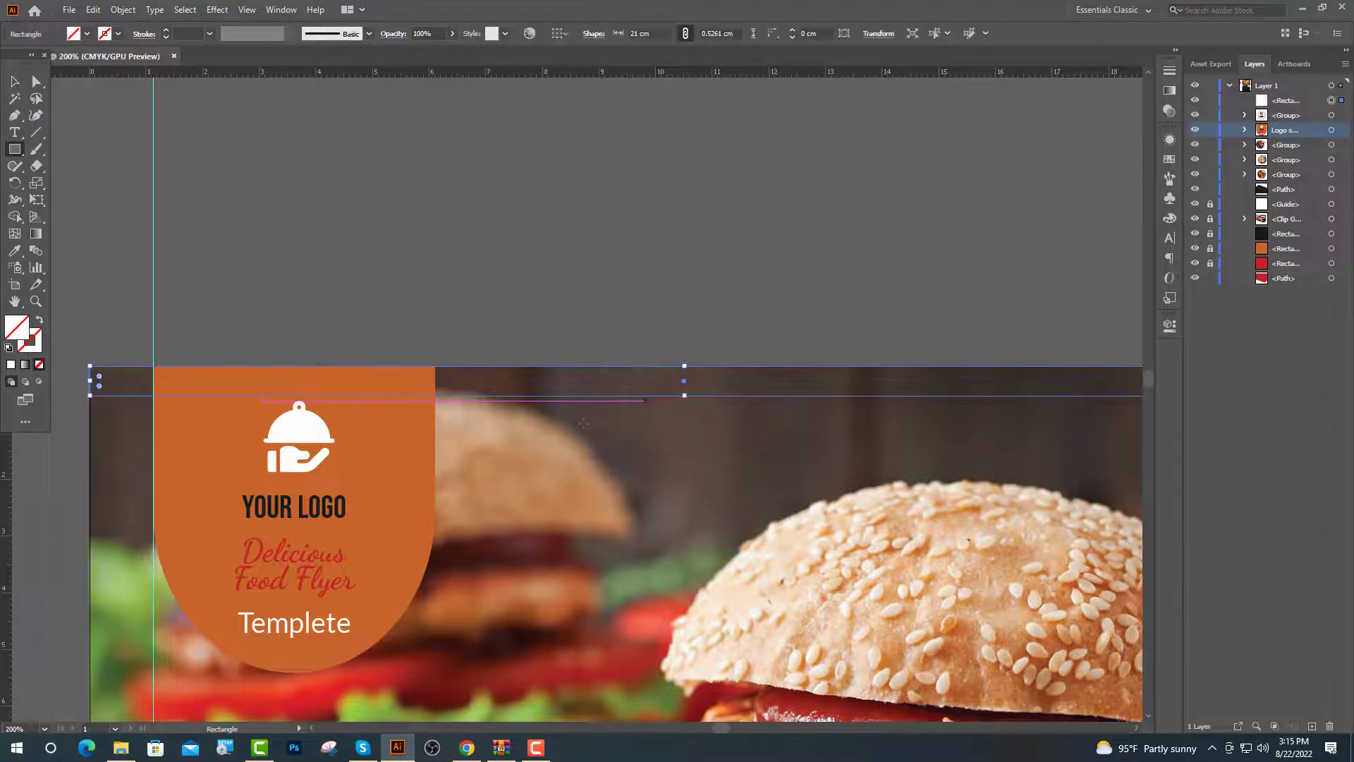
Fill the bar red from the swatch and move its layer below the logo
key("ctrl+minus")
key("ctrl+minus")
left_click(18, 252)
left_click(105, 462)
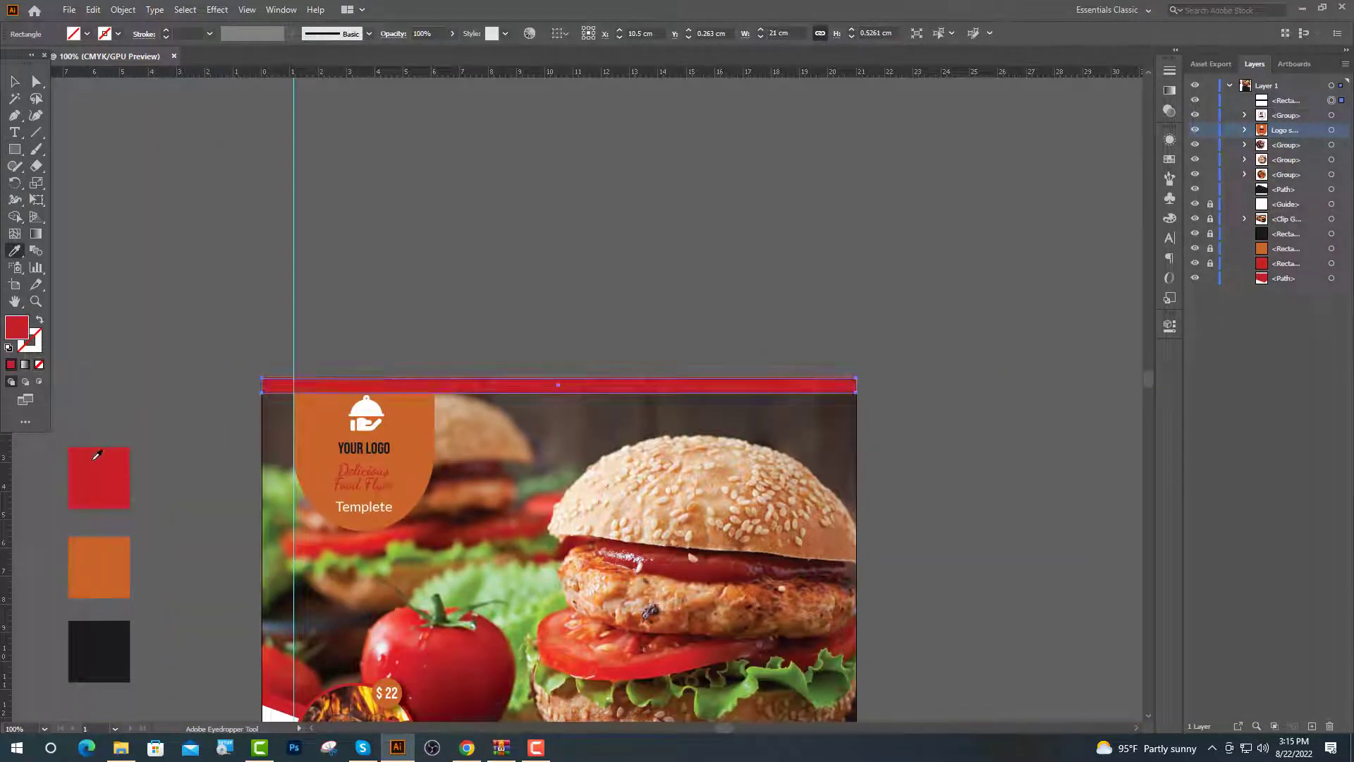
key("ctrl+shift+a")
key("ctrl+plus")
left_click_drag(1270, 101, 1286, 217)
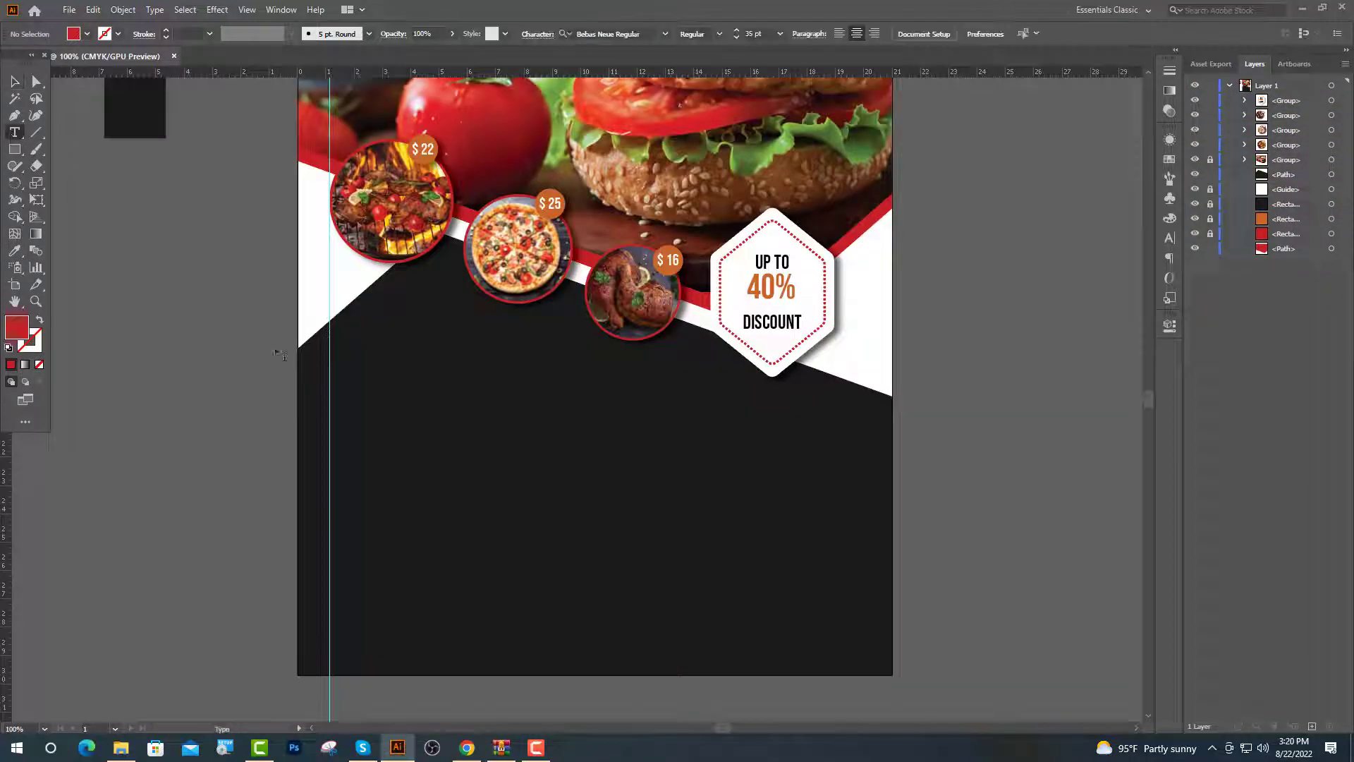
Turn the placeholder into a red, left-aligned 24 pt 'YOUR DELICIOUS MOMENT' heading
triple_click(385, 356)
left_click(735, 34)
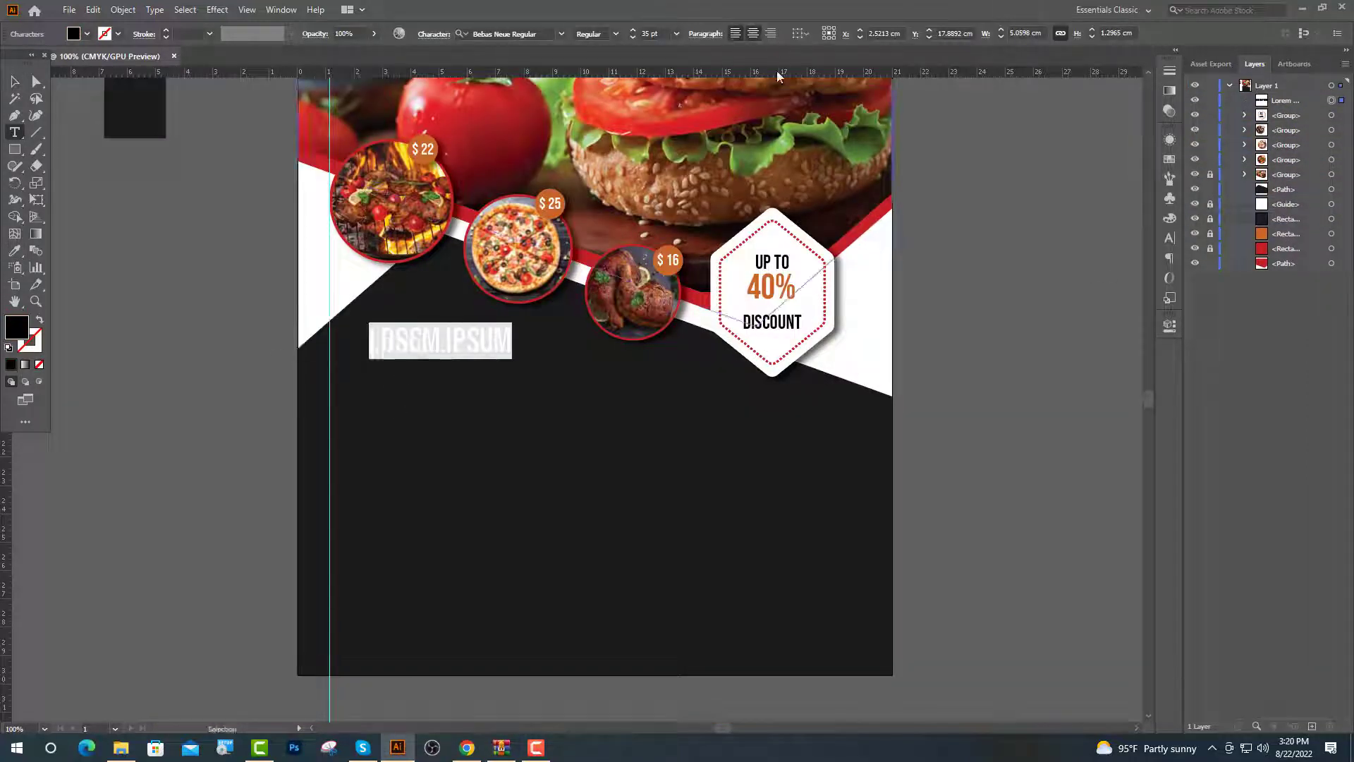
left_click(645, 34)
type("24")
key("Return")
scroll(217, 217, "up", 5)
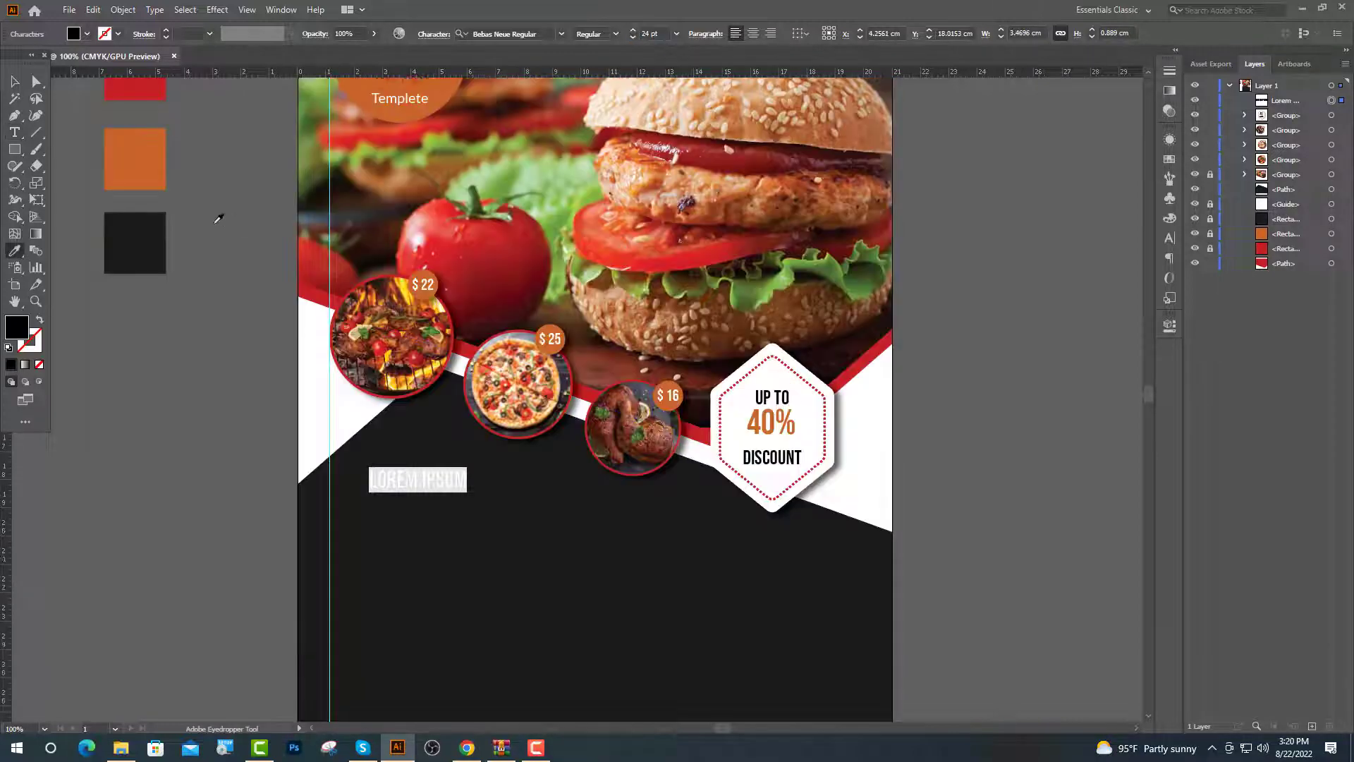
key("i")
left_click(124, 111)
type("YOUR DELICIOUS MOMENT")
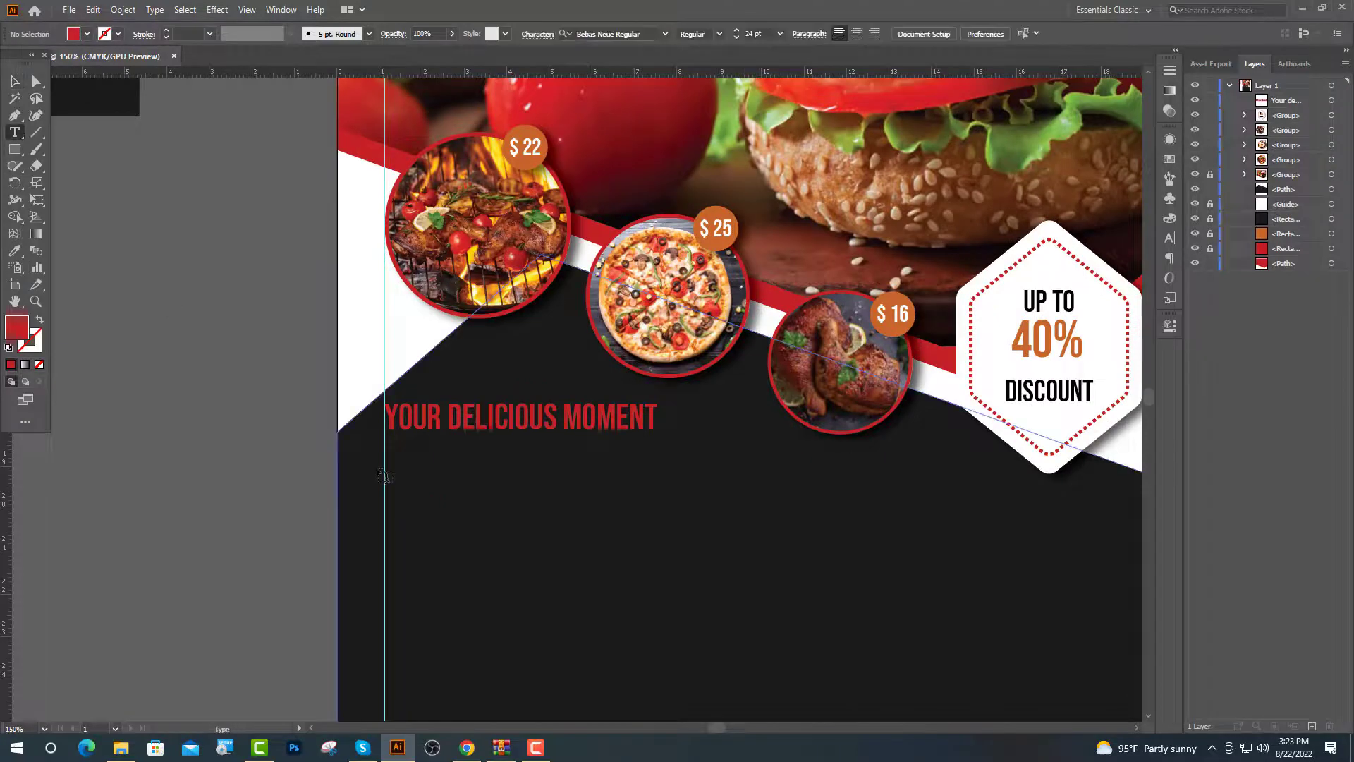
Add a 12 pt Lato Regular text line under the heading
left_click(378, 465)
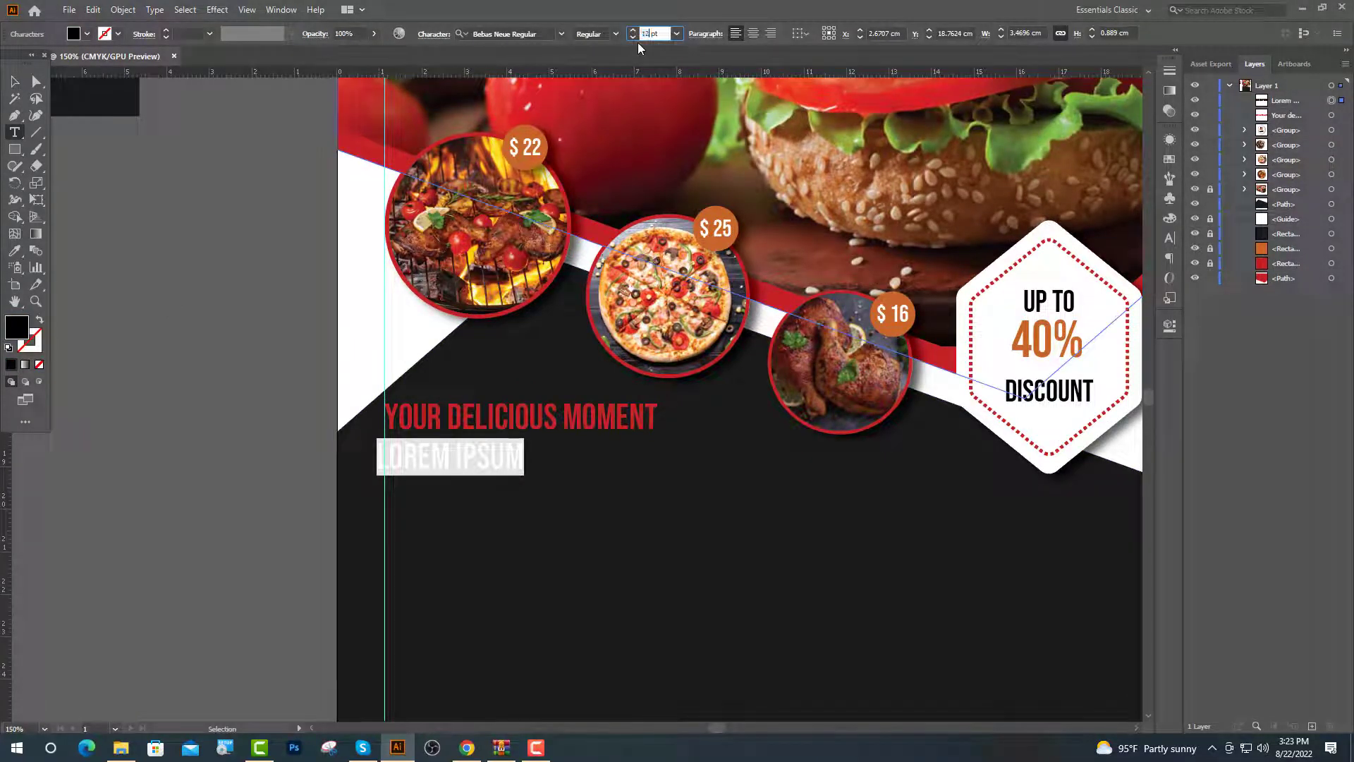
key("Return")
left_click(562, 34)
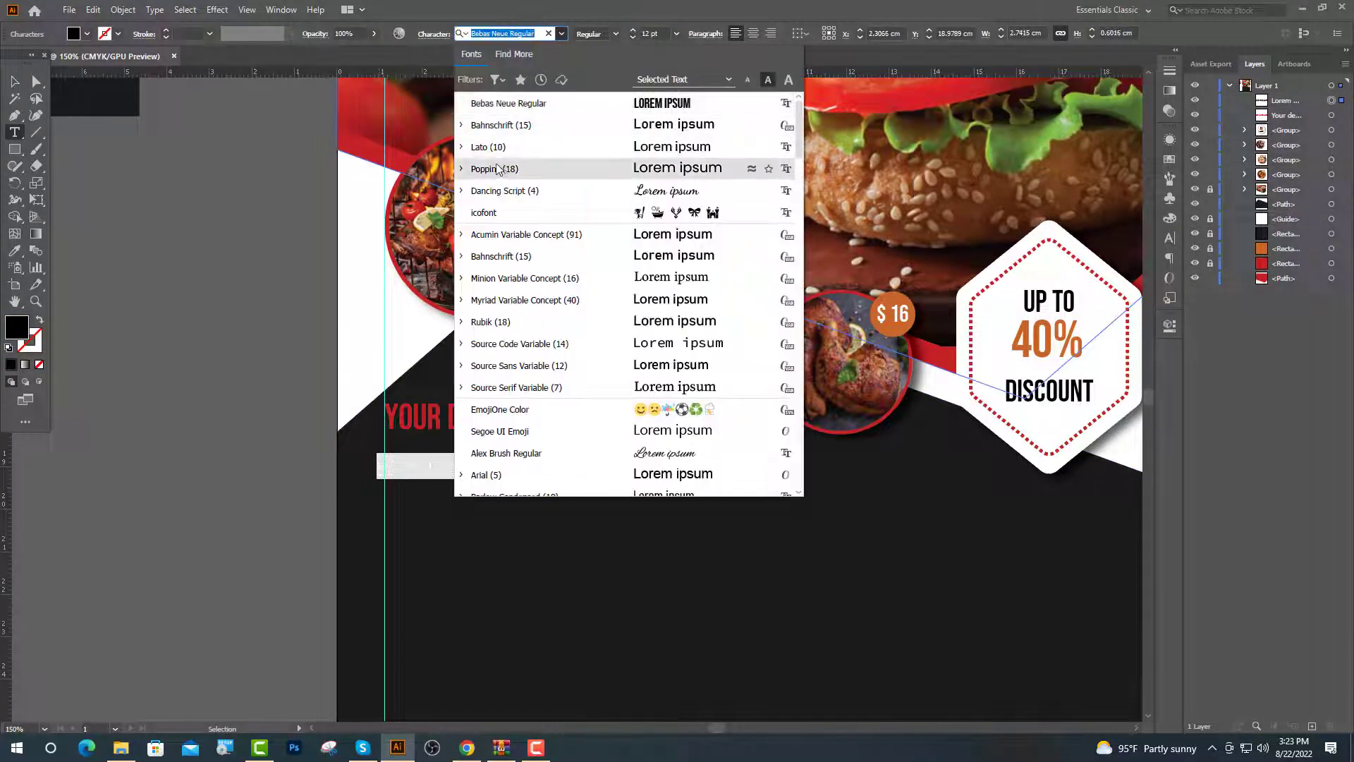
left_click(488, 147)
left_click(615, 33)
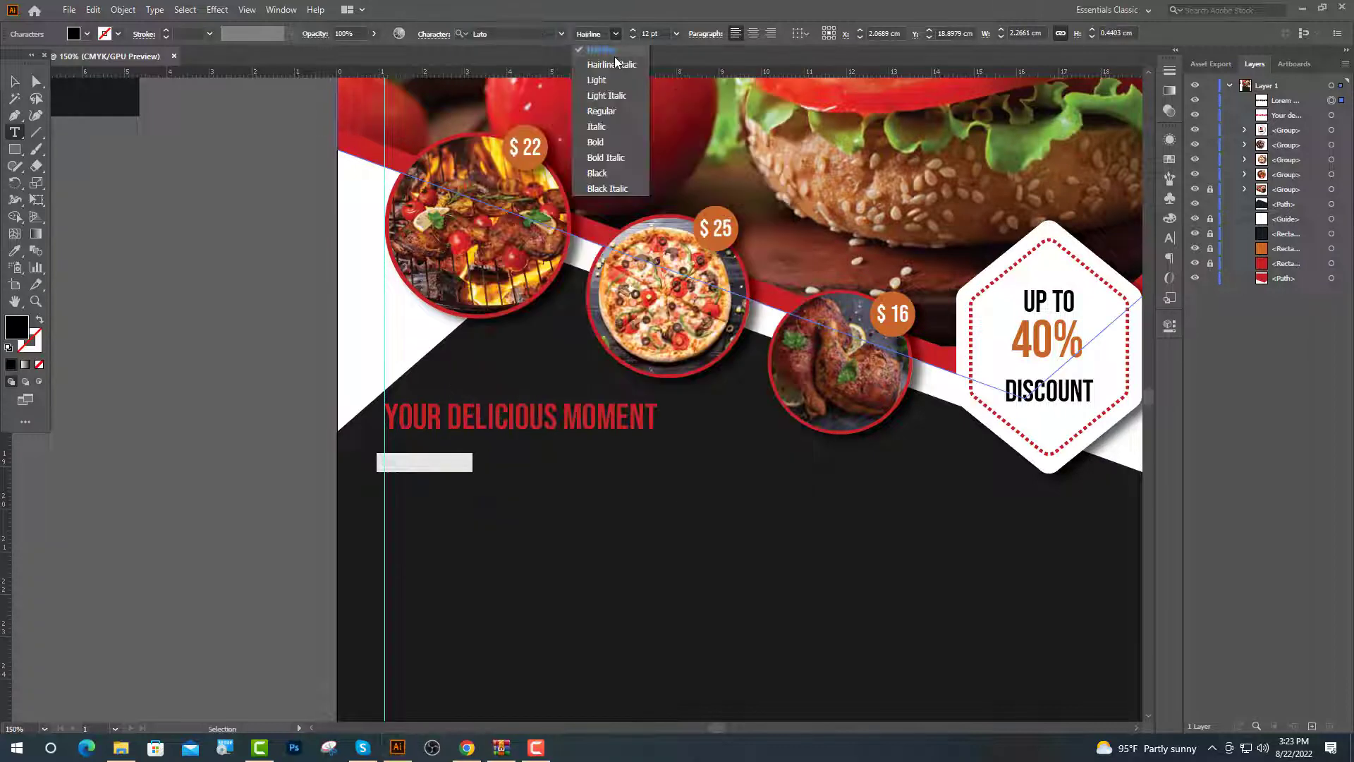
left_click(600, 110)
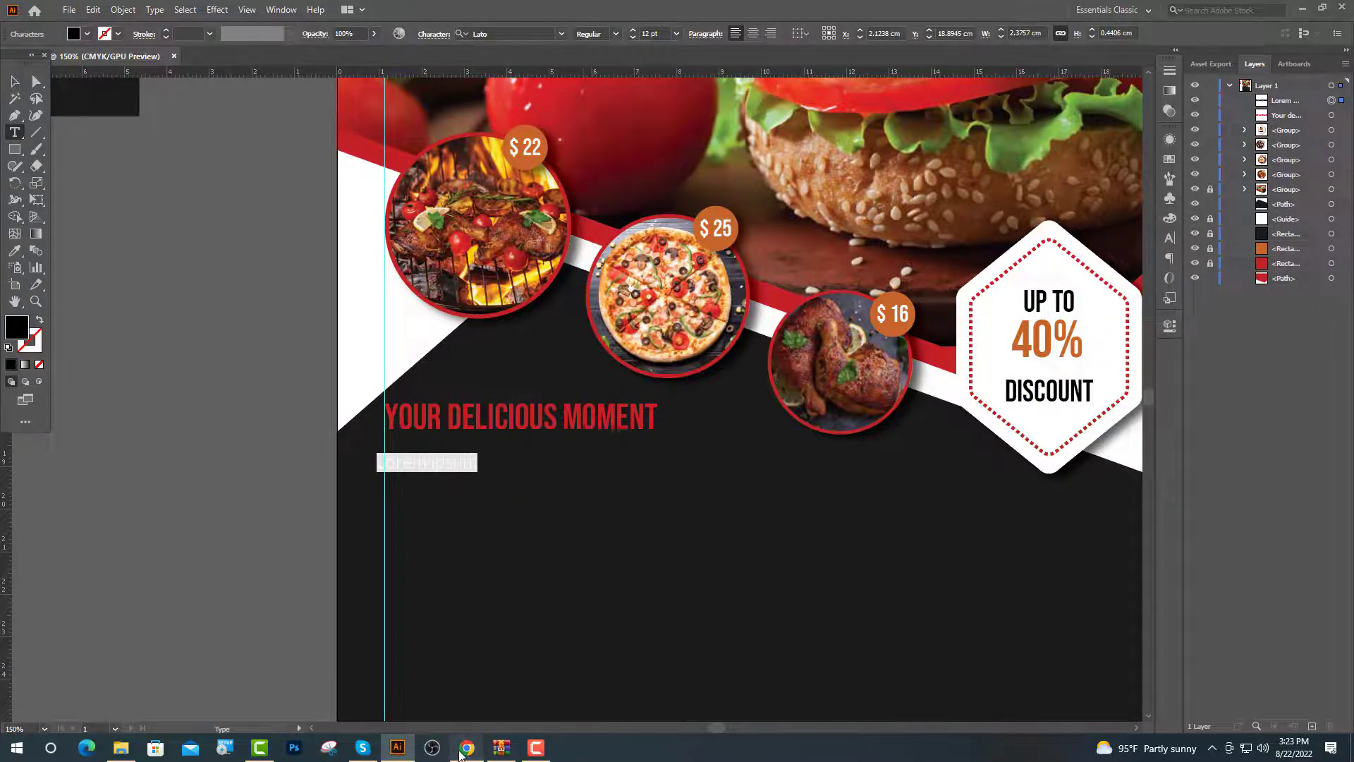
Copy the opening Lorem Ipsum sentences from lipsum.com in the browser
left_click(467, 747)
left_click_drag(916, 345, 360, 333)
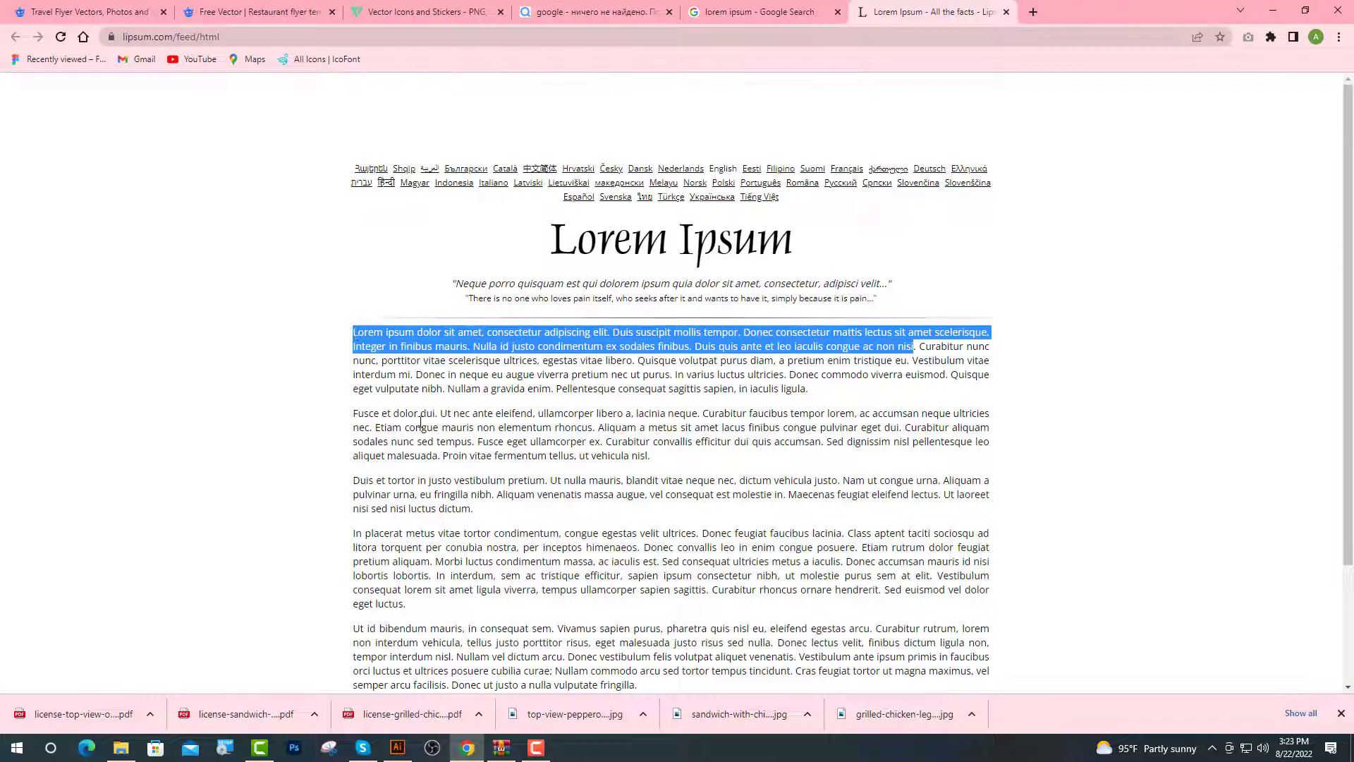
key("ctrl+c")
left_click(397, 747)
Paste the Lorem Ipsum text, make it white, and break it into four lines
key("ctrl+v")
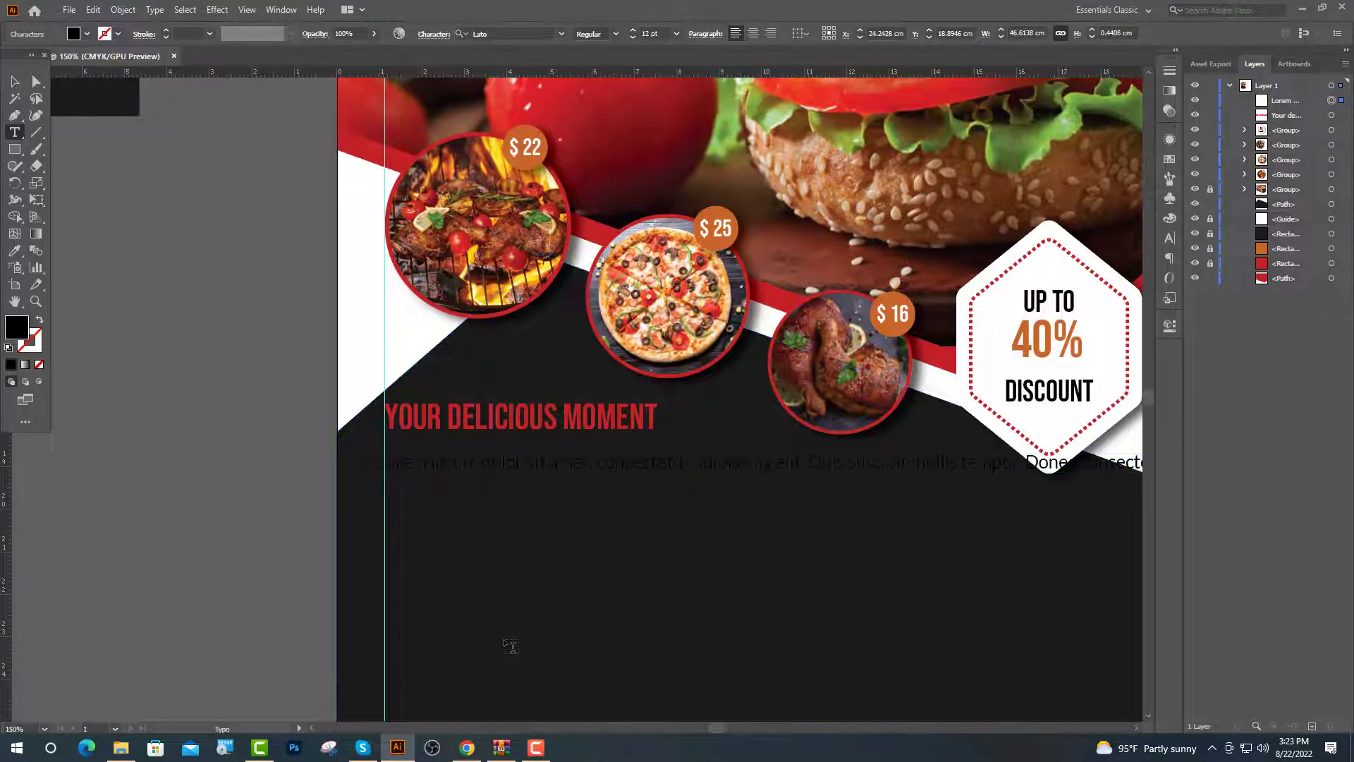
key("Escape")
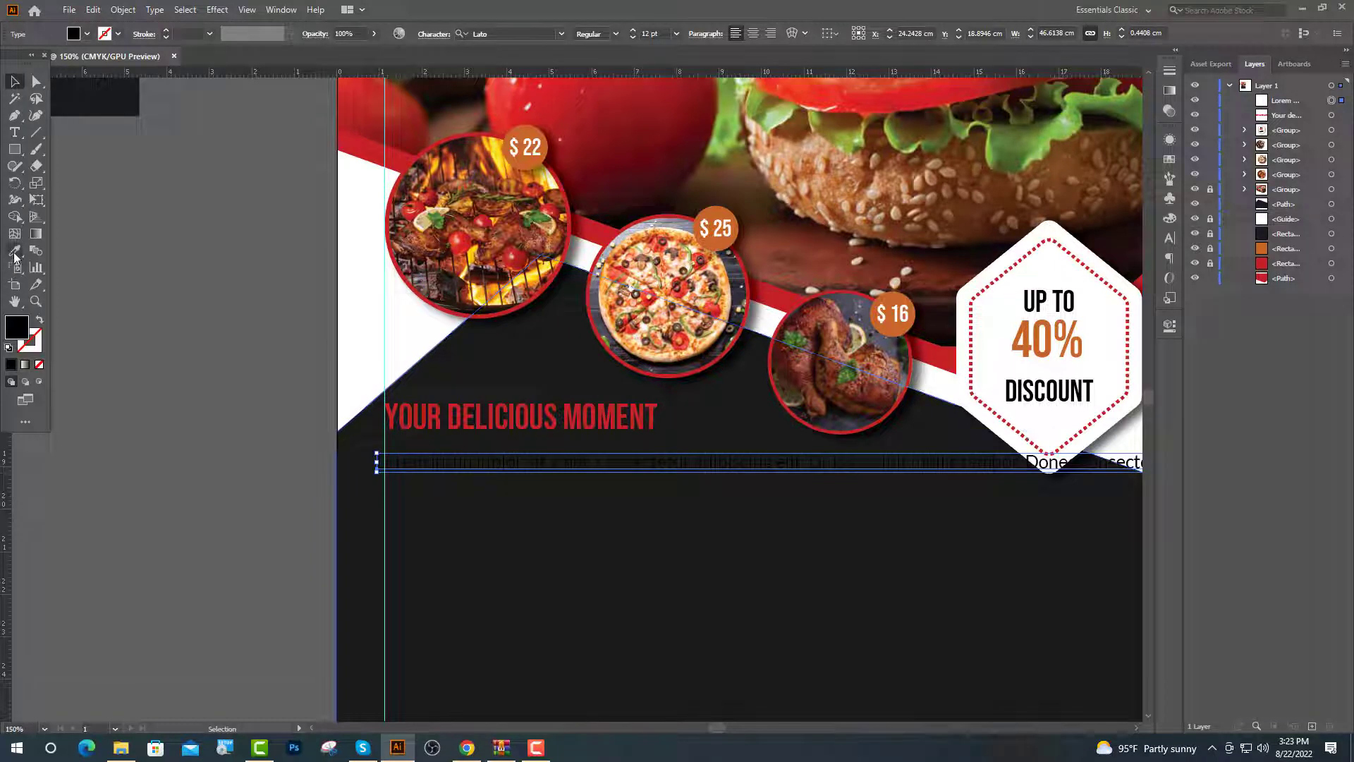
left_click(14, 252)
left_click(1116, 315)
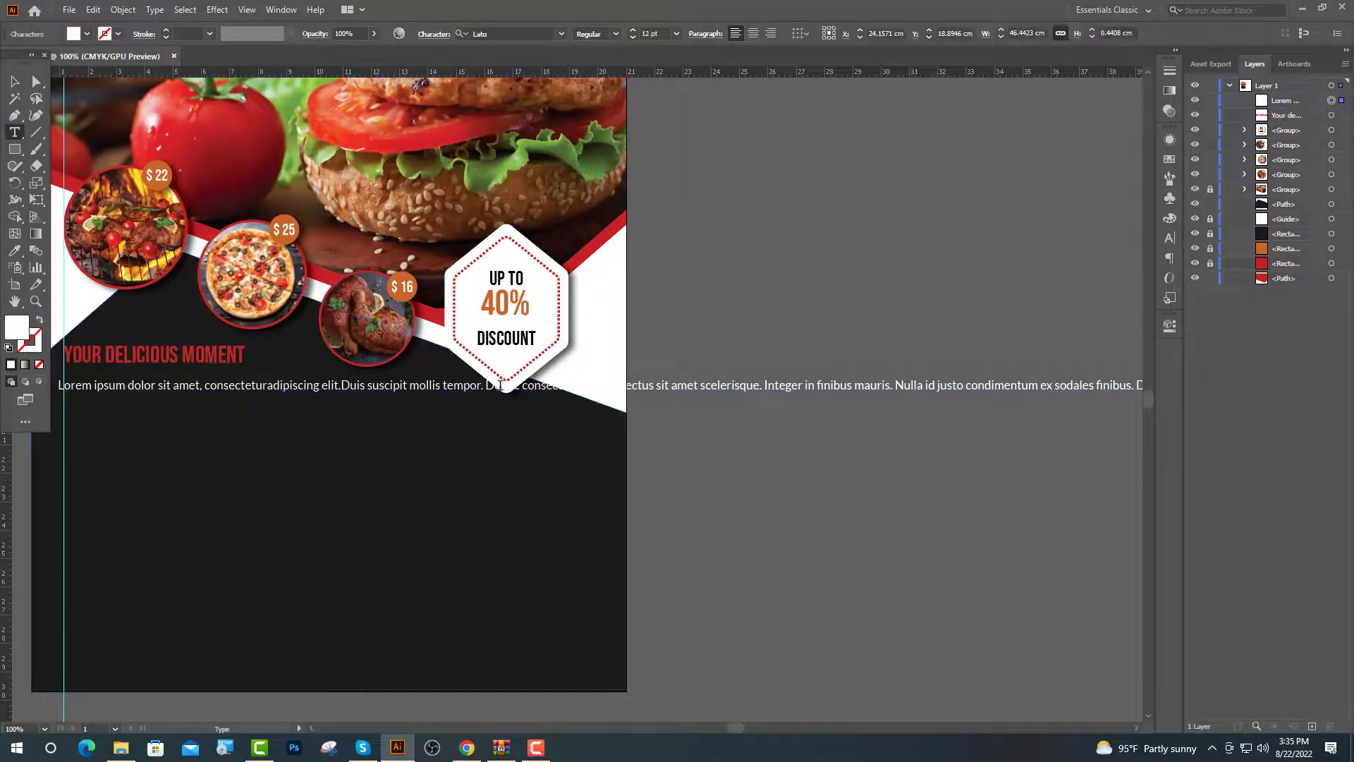
key("Return")
key("Return")
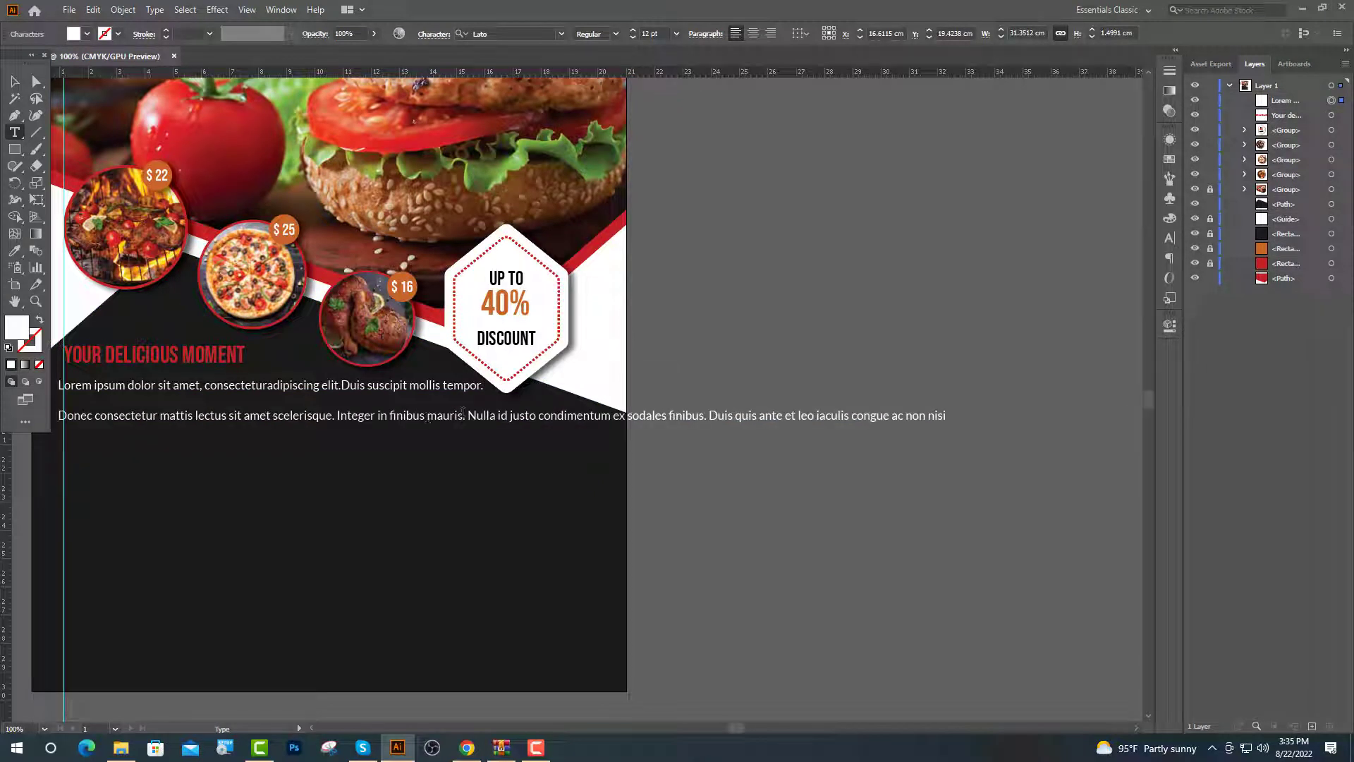
key("Return")
key("Return")
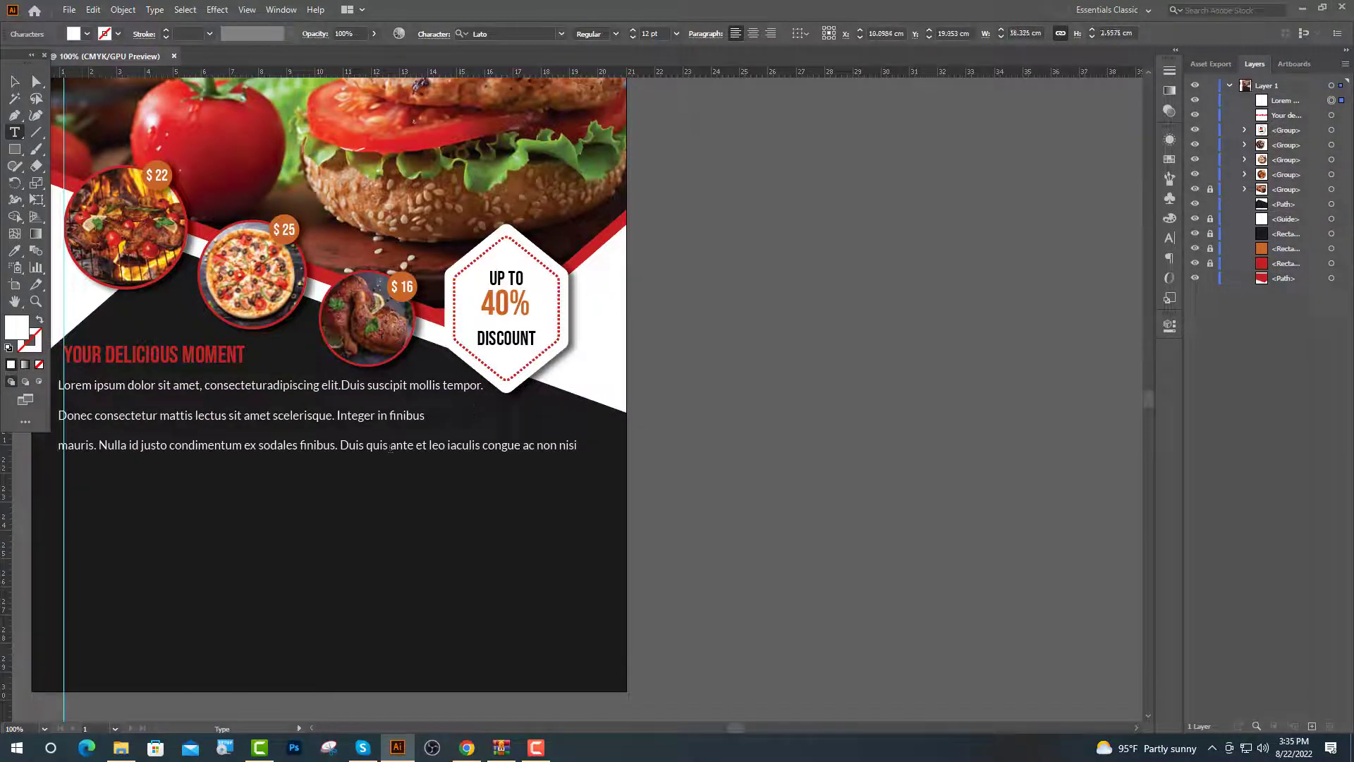
key("Return")
key("Return")
key("Escape")
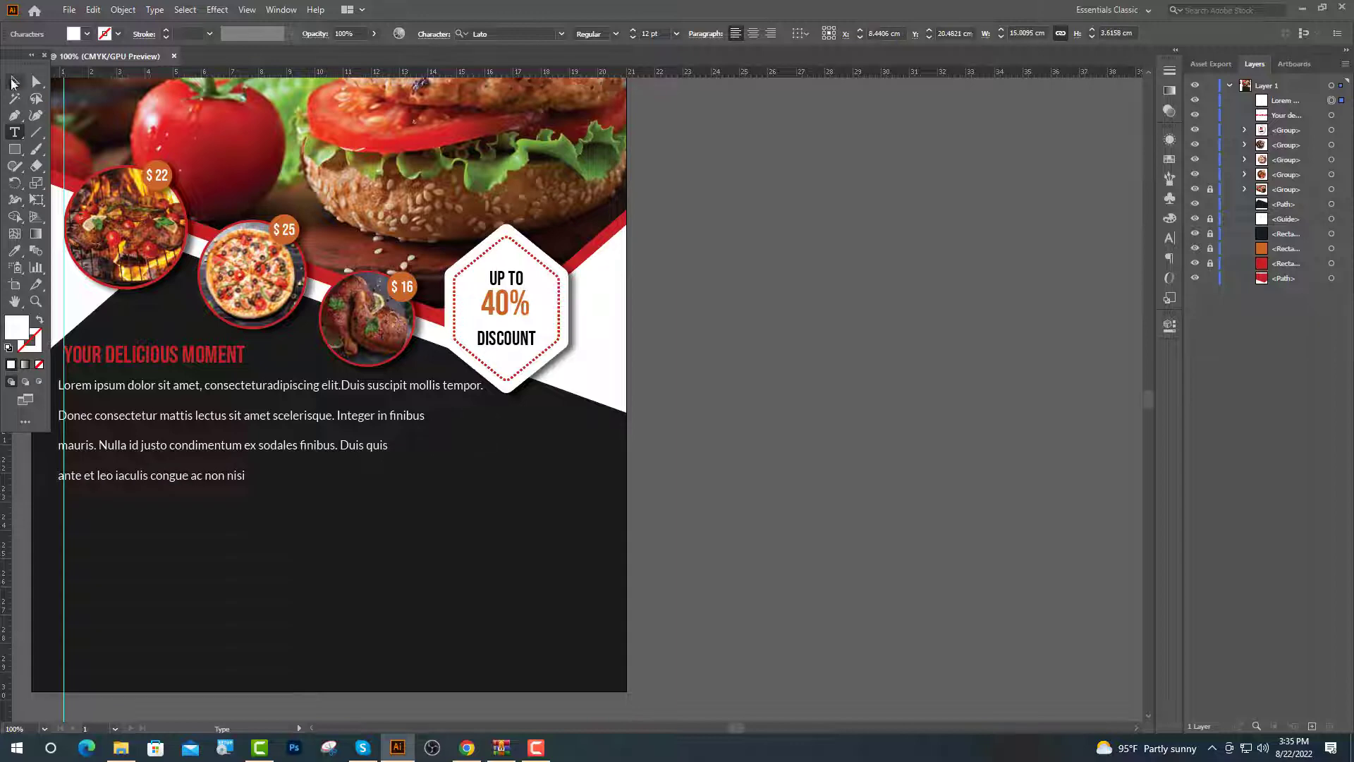
Centre the paragraph with 16 pt leading and position it under the centred heading
left_click(753, 34)
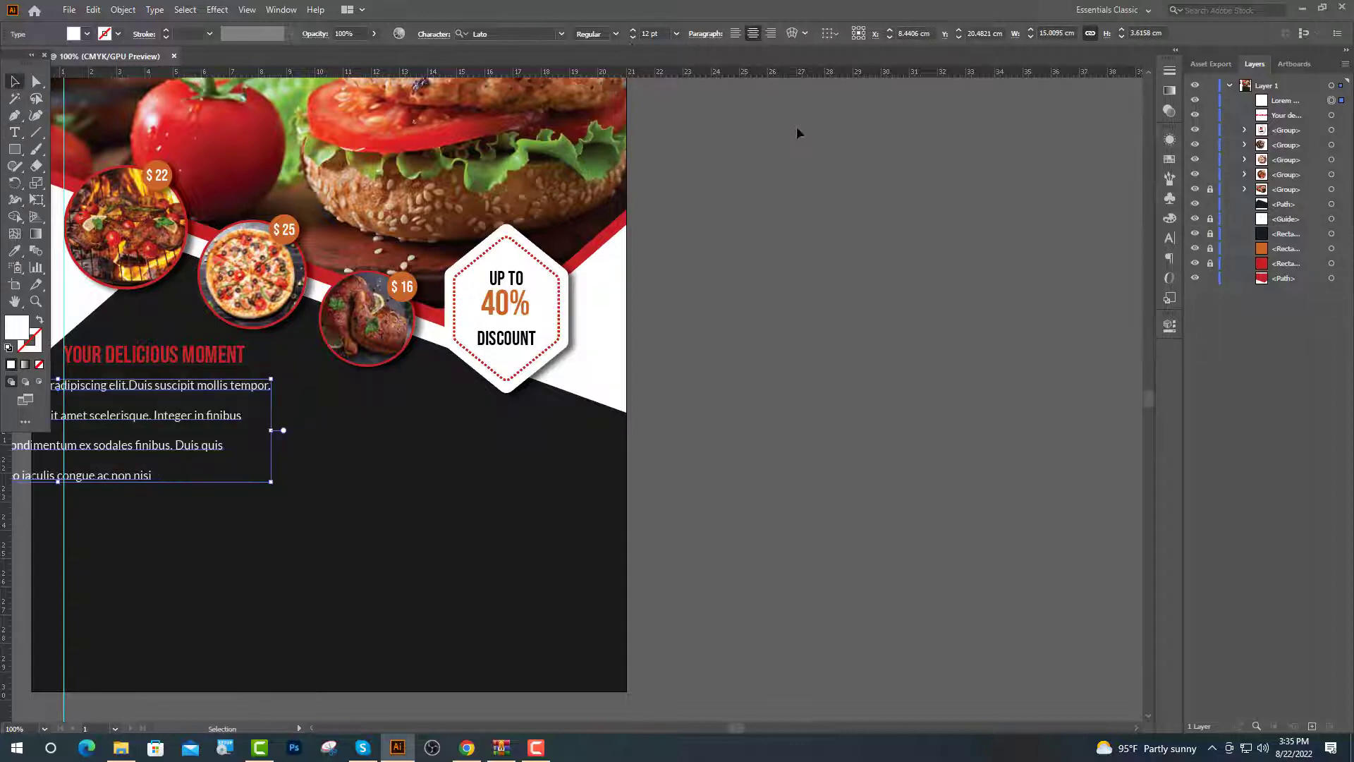
key("ctrl+minus")
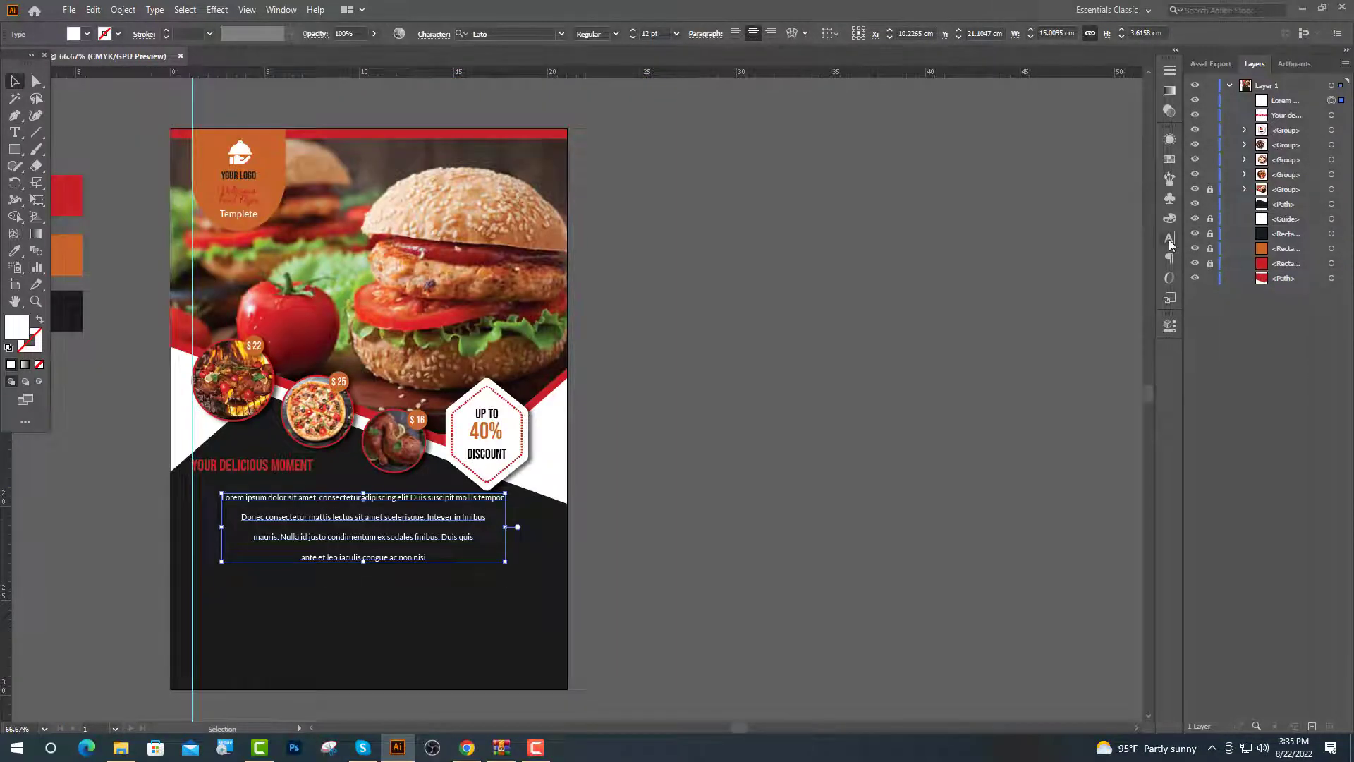
left_click(1170, 239)
type("1")
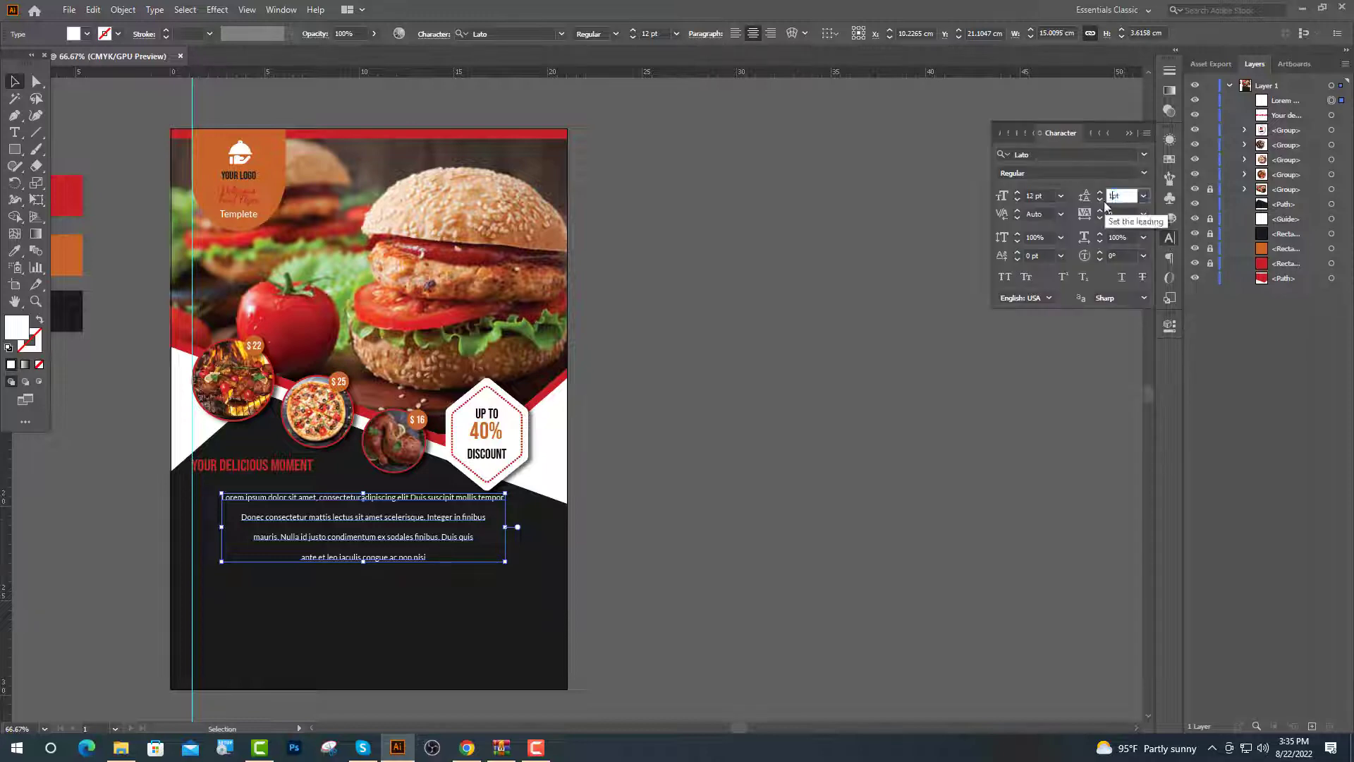
type("6")
key("Return")
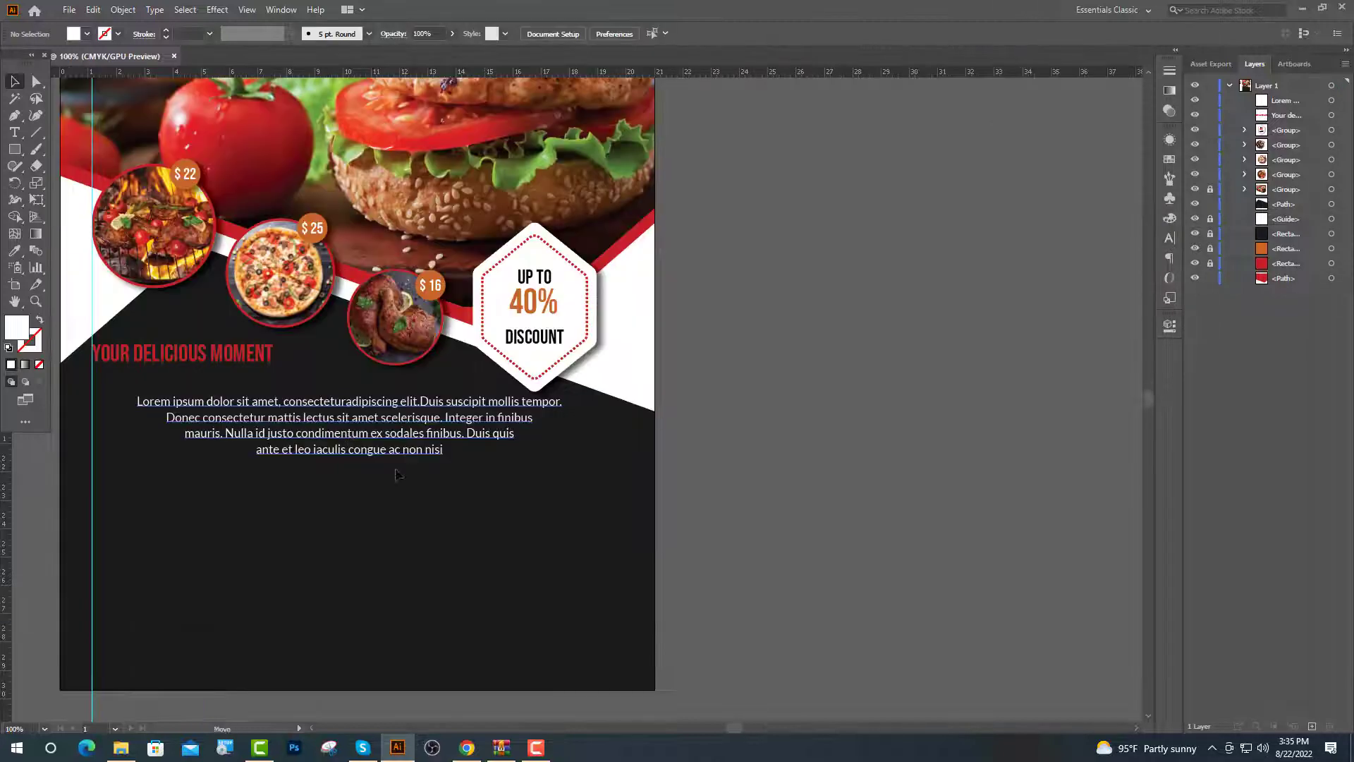
left_click_drag(397, 474, 381, 529)
left_click_drag(259, 349, 367, 400)
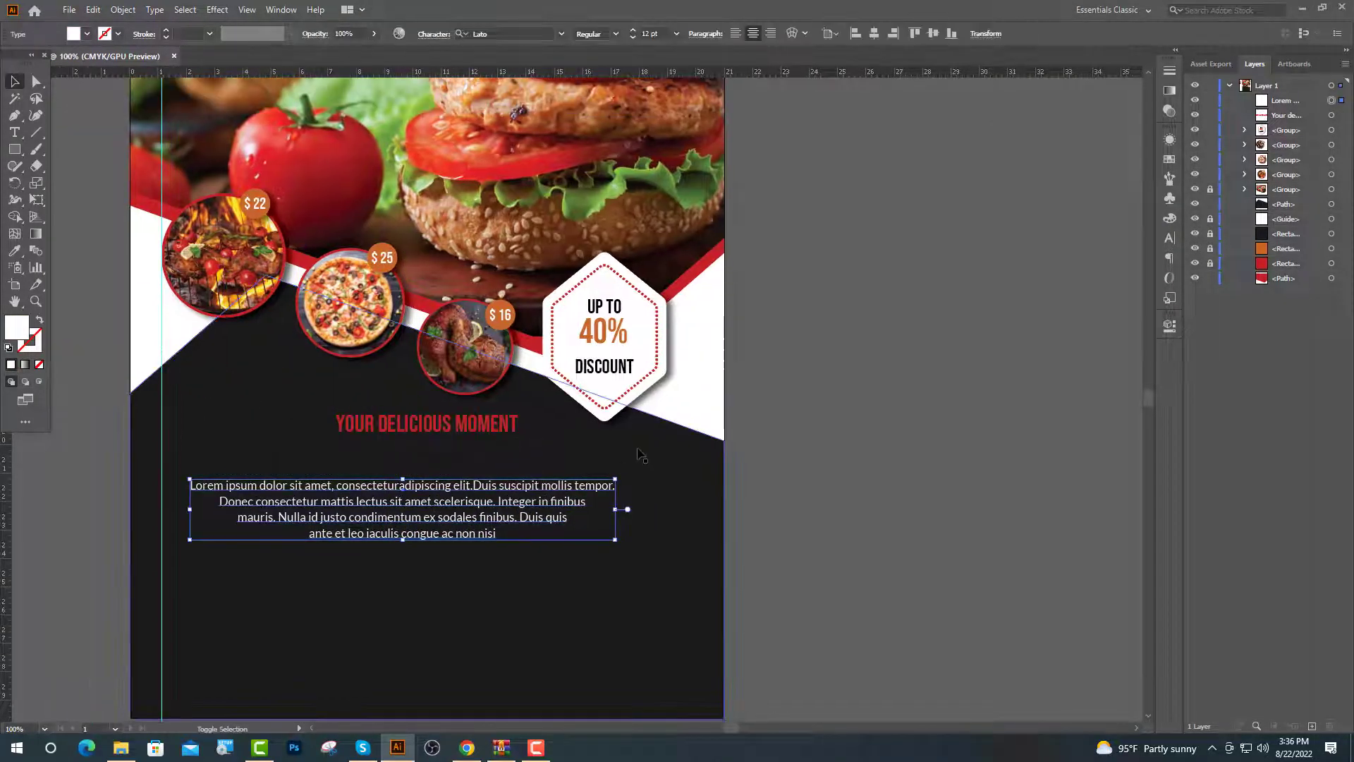
key("Up")
key("Up")
key("Up")
key("Up")
key("Up")
key("Up")
key("Up")
key("Up")
key("Up")
key("Up")
key("Up")
key("Up")
key("Up")
key("Up")
key("Up")
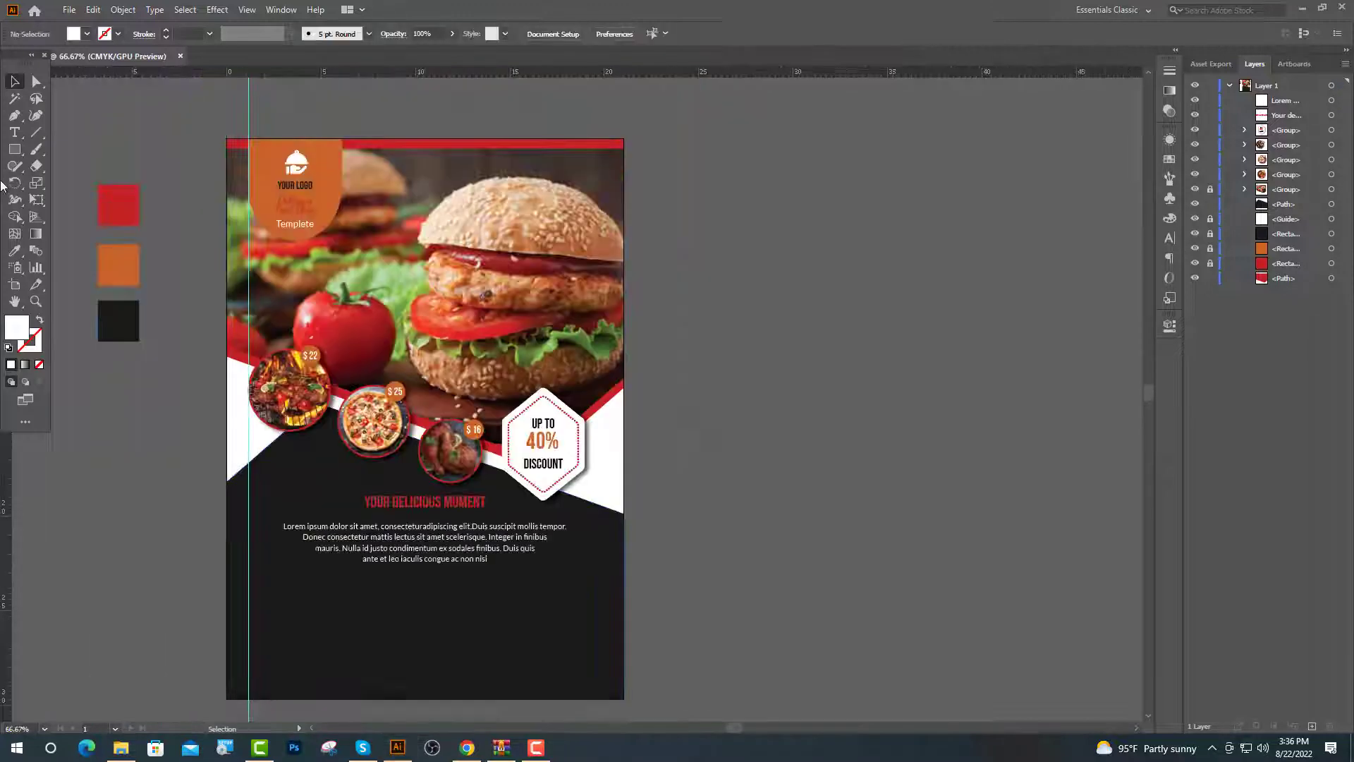
Draw an orange rectangle at the left edge and round its right side into a pill
key("m")
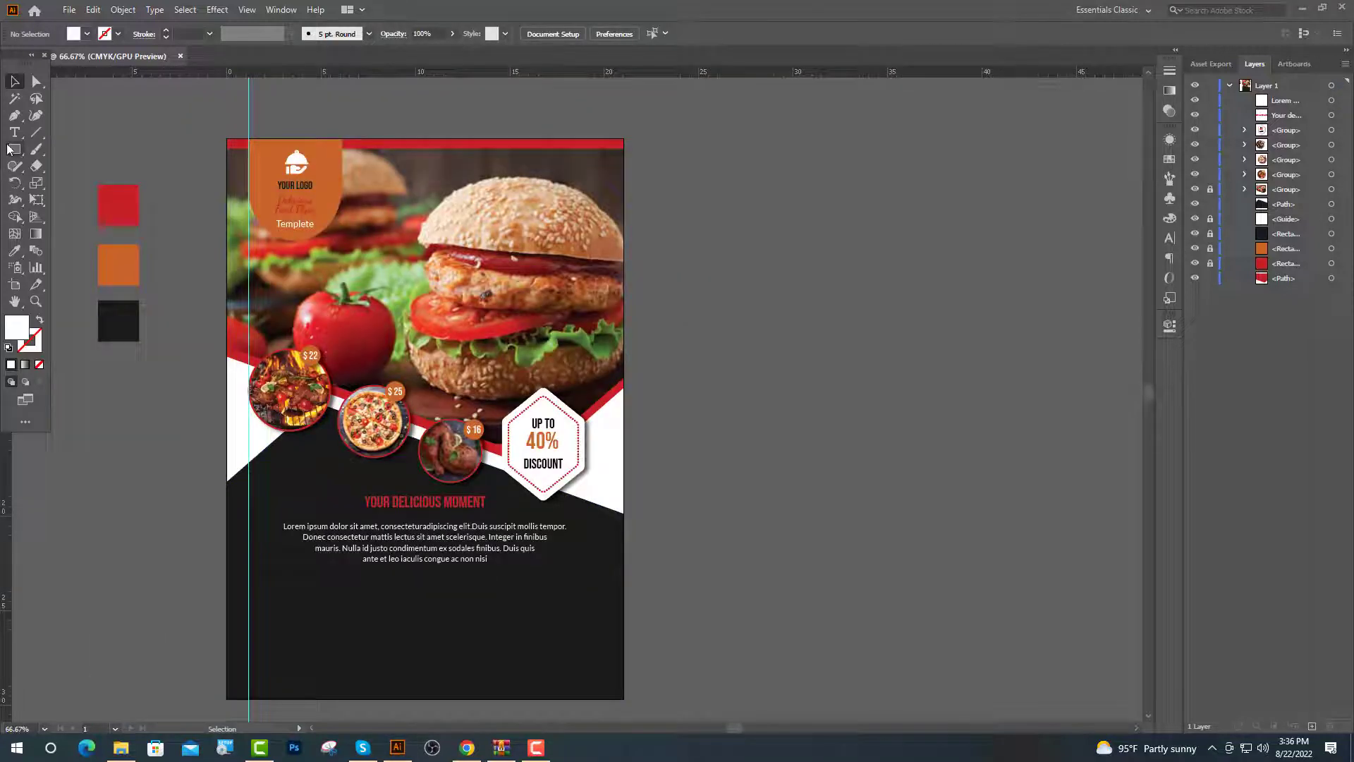
left_click_drag(216, 456, 324, 485)
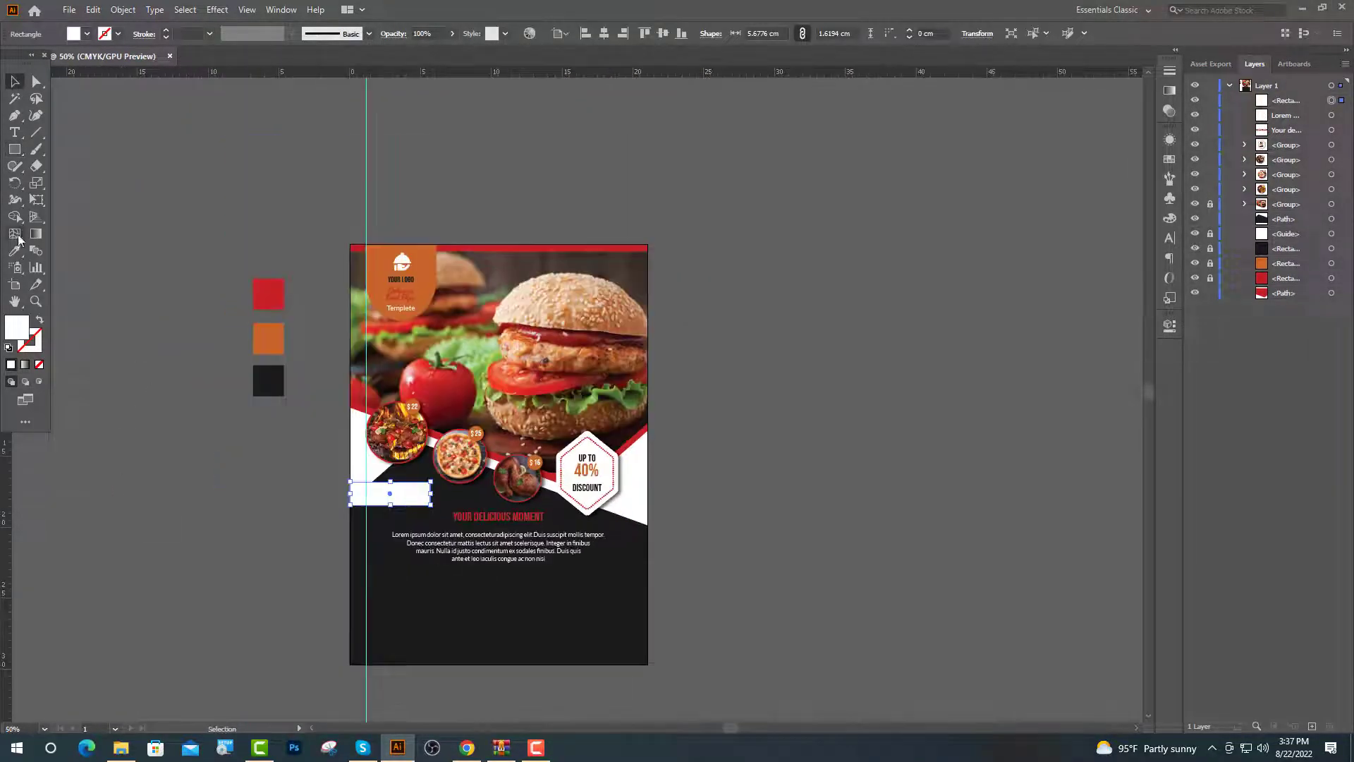
left_click(18, 251)
left_click(289, 333)
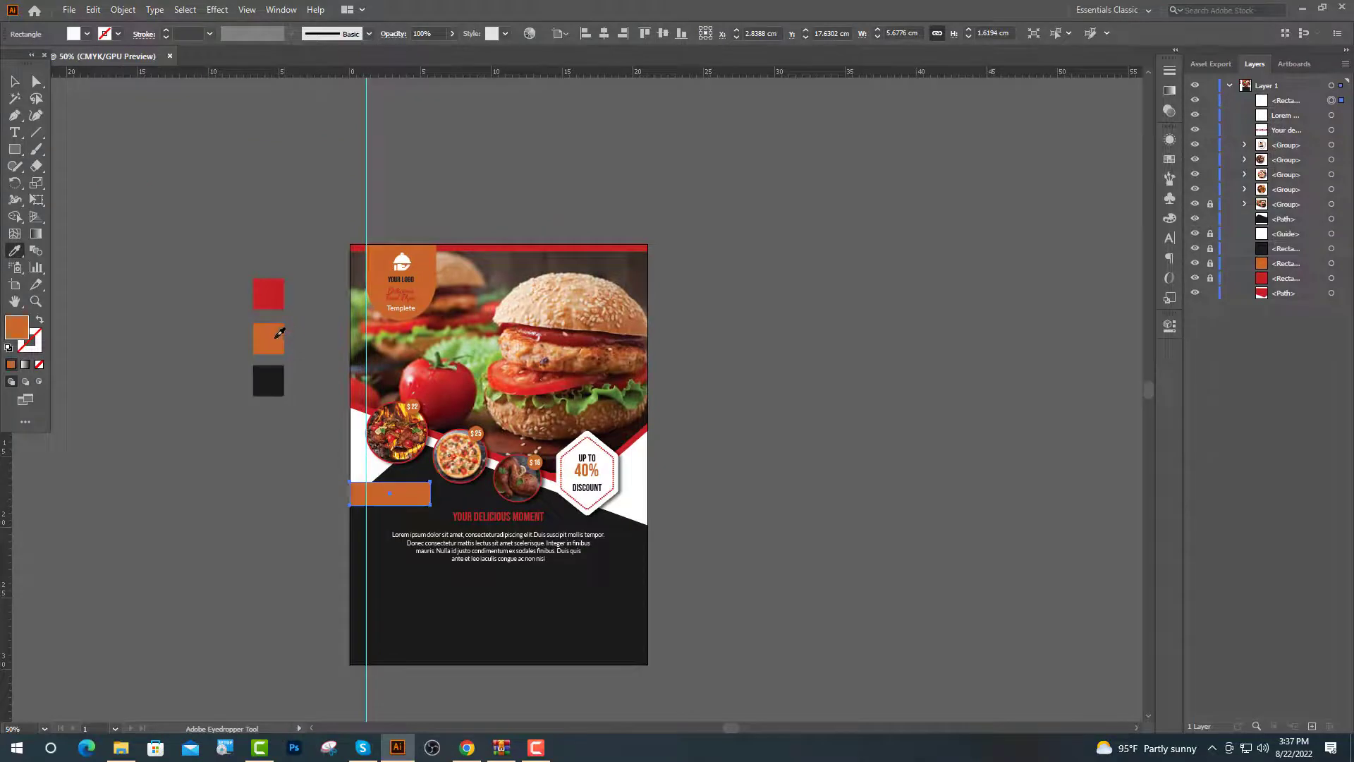
key("ctrl+equal")
key("ctrl+equal")
key("ctrl+equal")
key("ctrl+equal")
key("a")
left_click(108, 163)
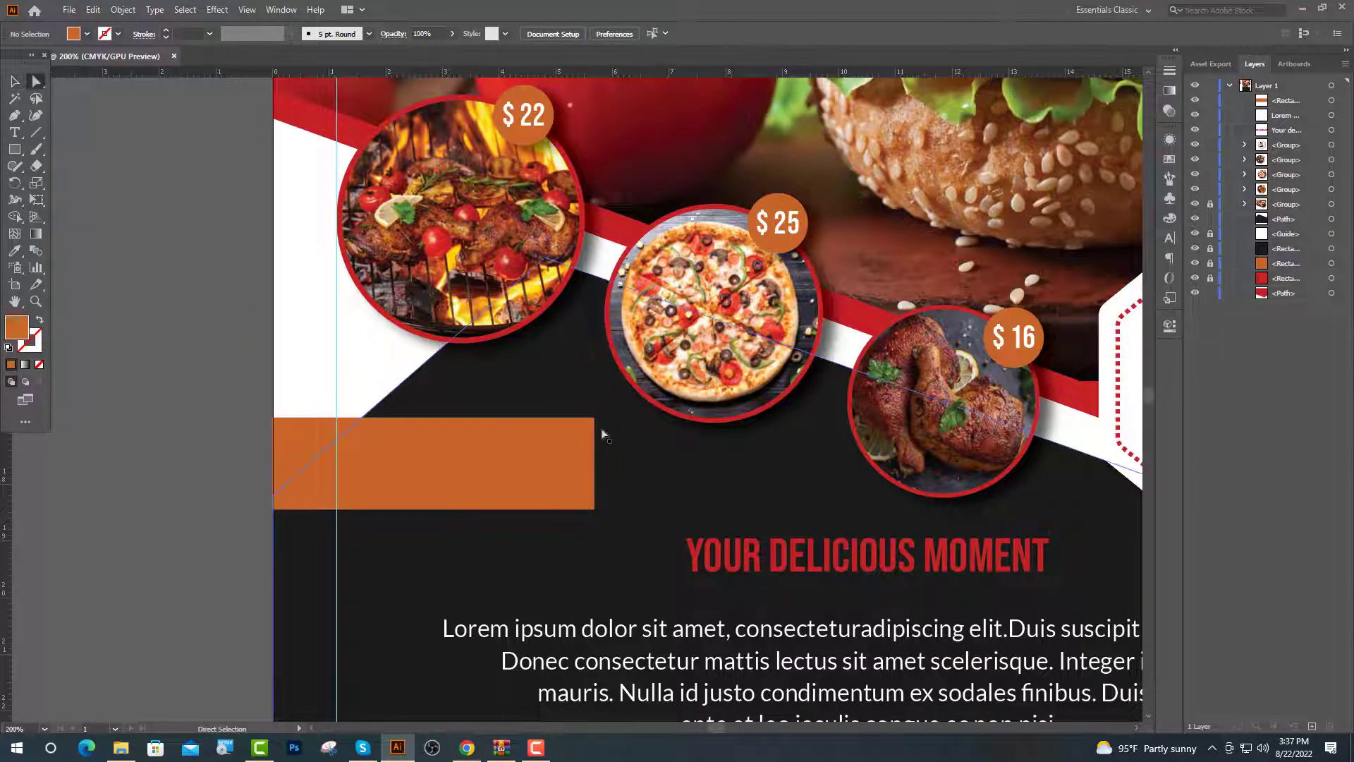
left_click(595, 418)
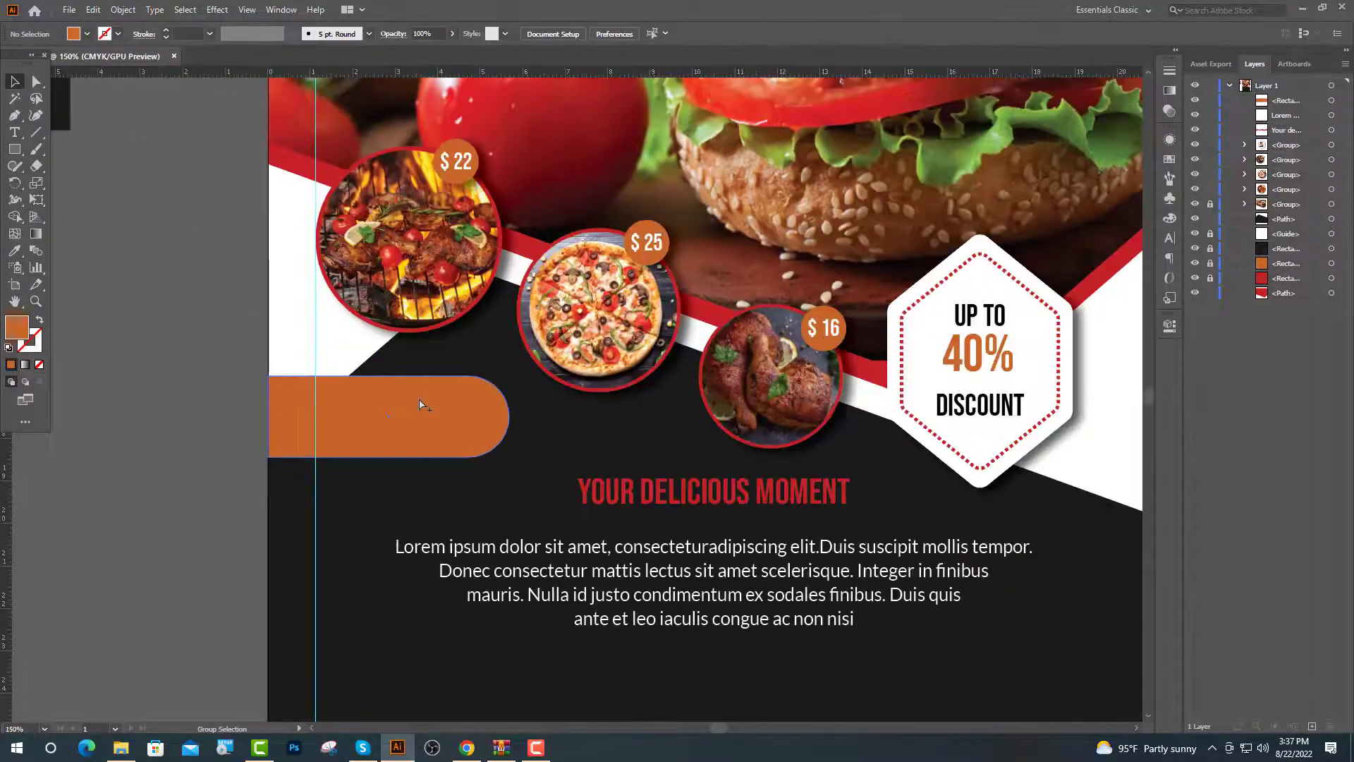
key("ctrl+equal")
Type 'Special Services' on the pill in Dancing Script Bold, 20 pt
key("t")
key("ctrl+shift+a")
left_click(282, 400)
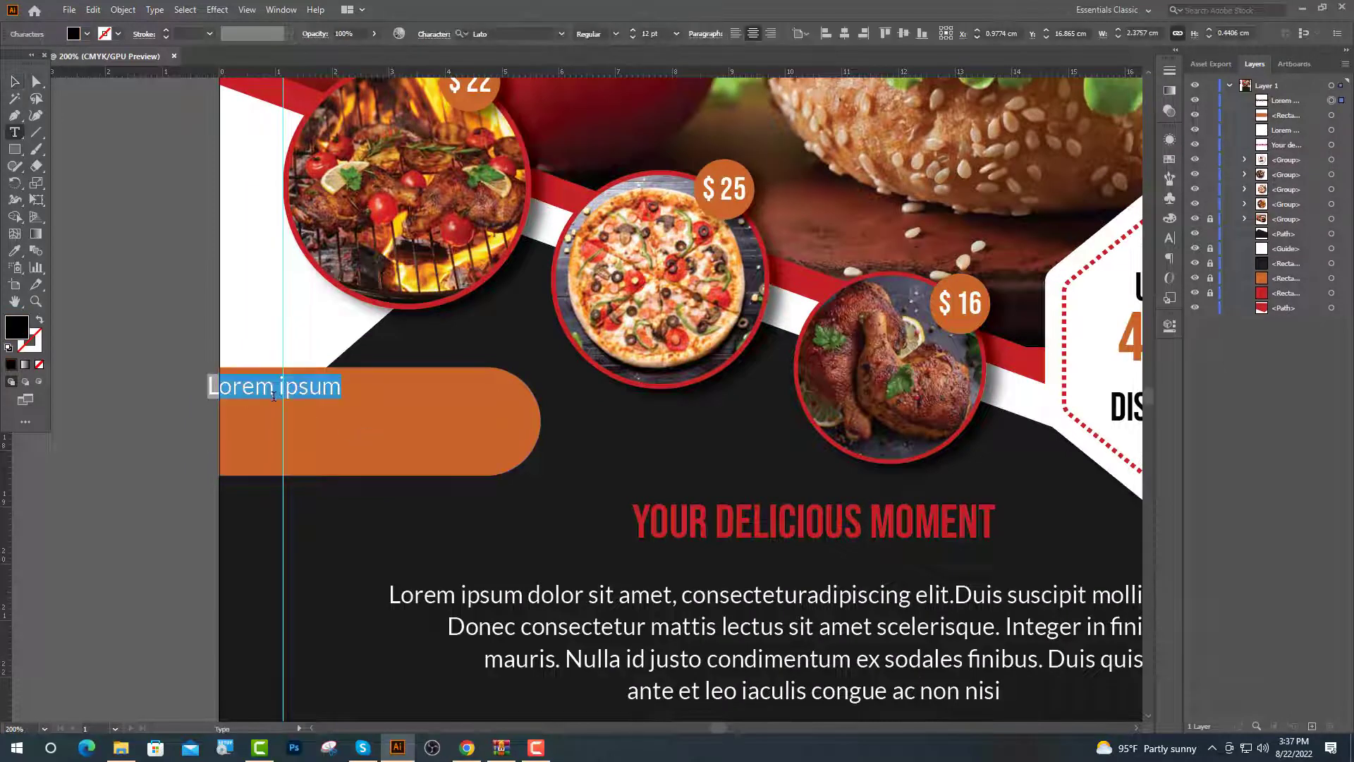
left_click(736, 34)
left_click(563, 33)
left_click(563, 32)
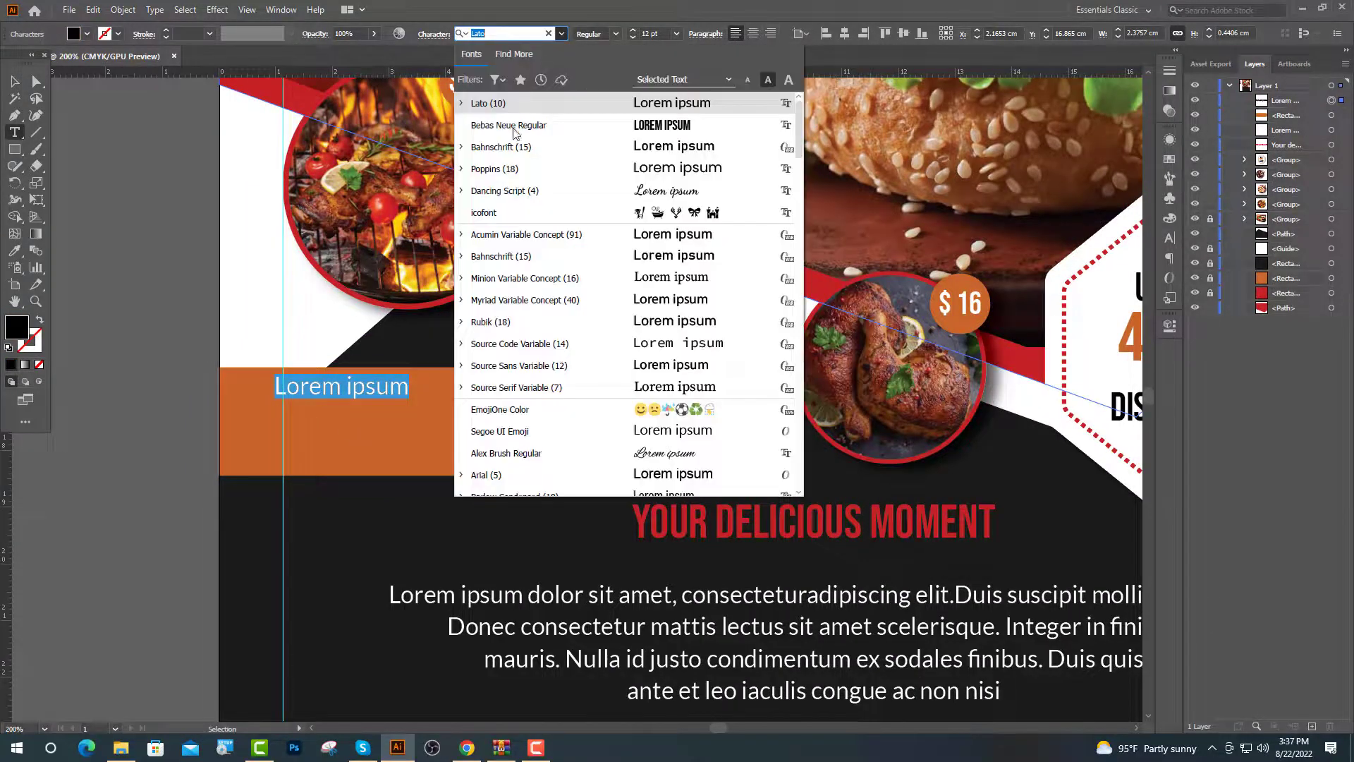
left_click(494, 188)
key("ctrl+shift+period")
key("ctrl+shift+period")
key("ctrl+shift+period")
key("ctrl+shift+period")
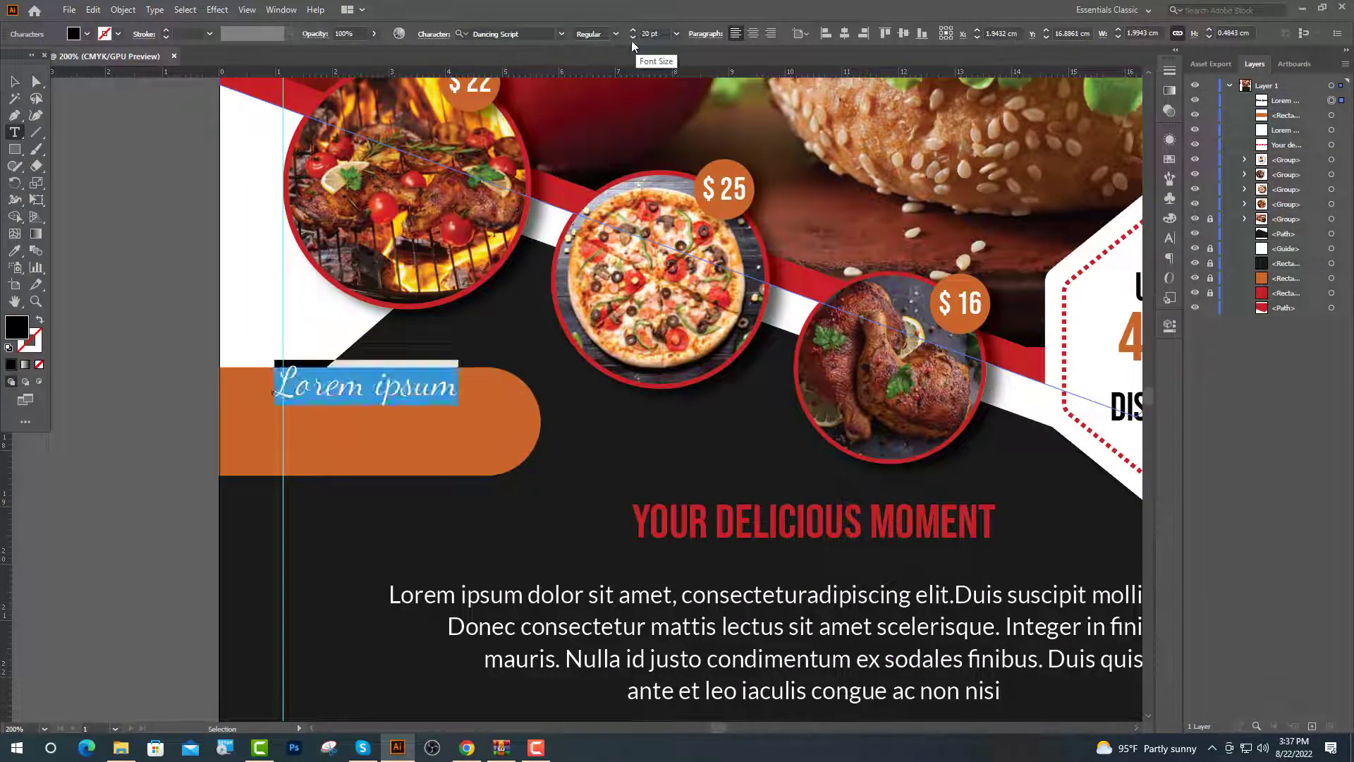
type("Servic")
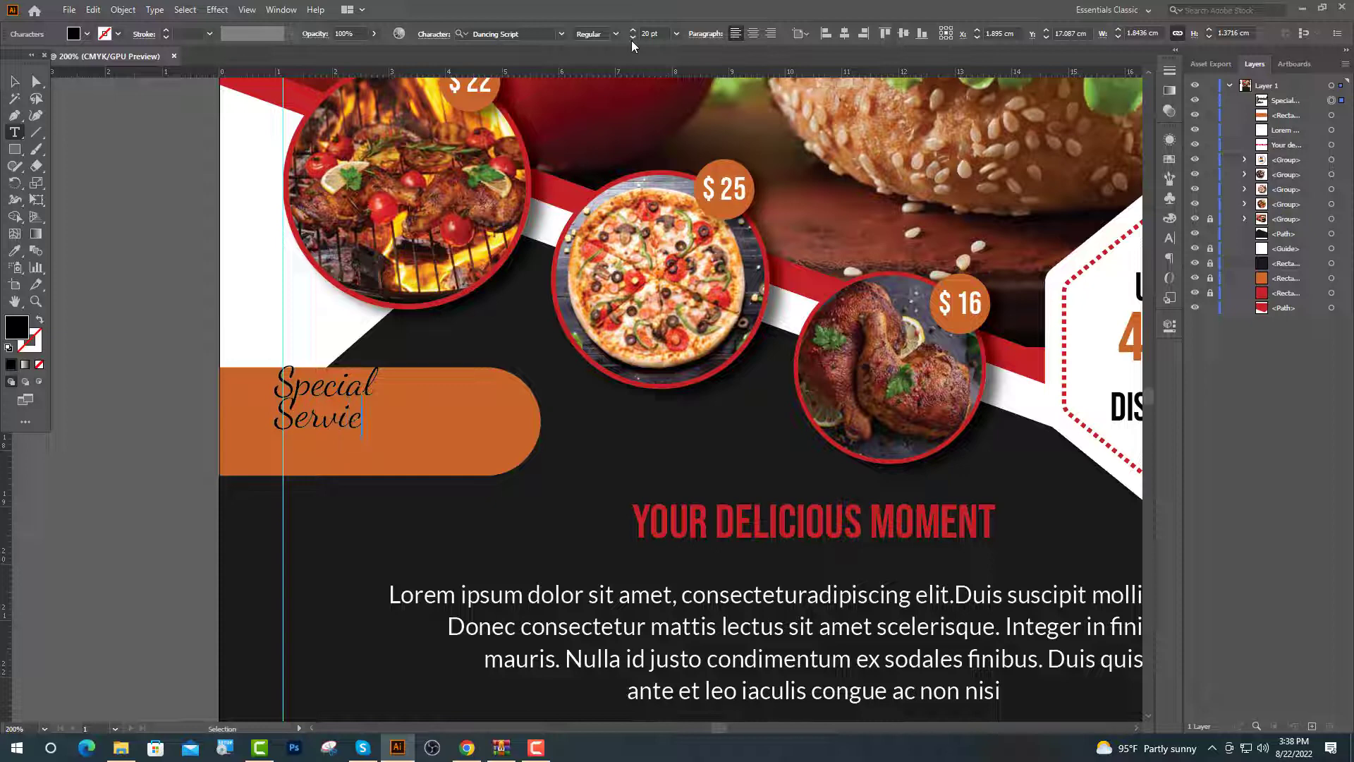
type("es")
key("Escape")
left_click(615, 33)
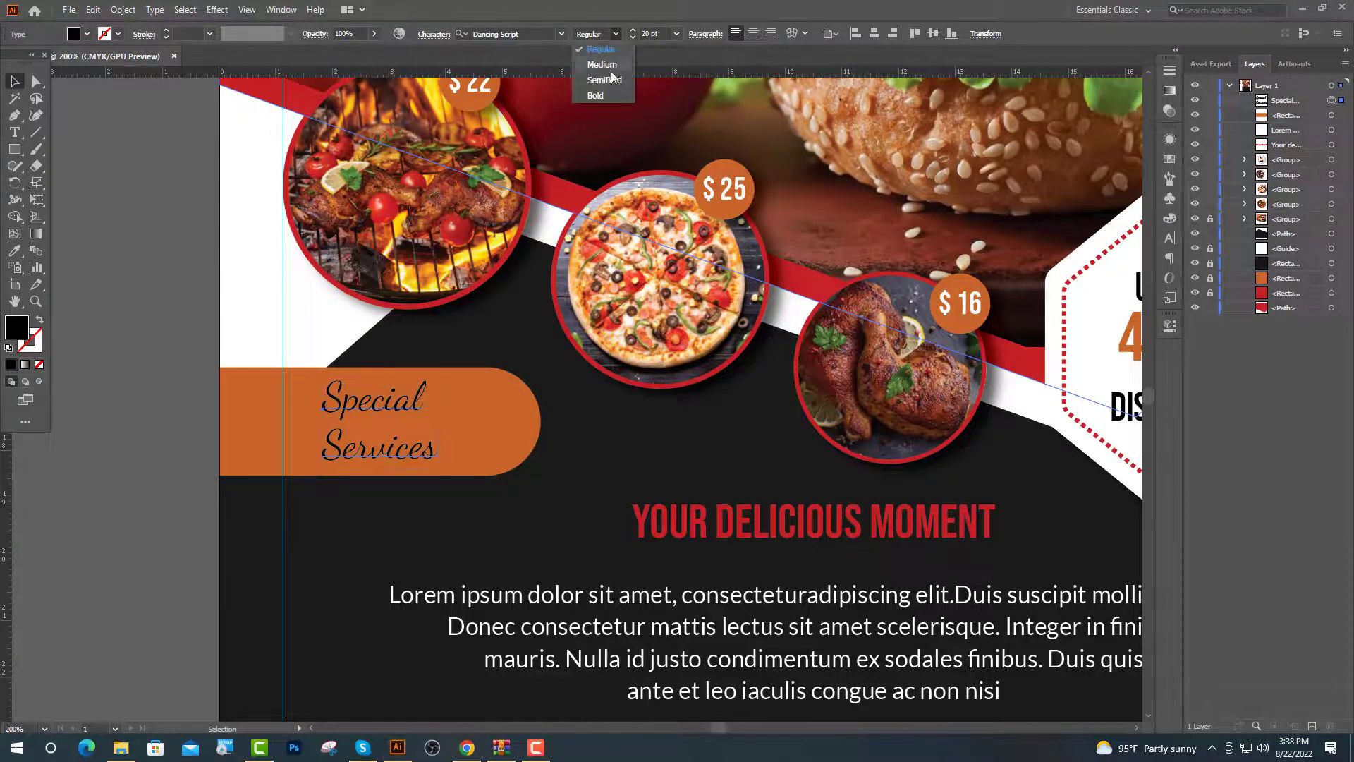
key("Escape")
Make the Special Services text white
key("ctrl+minus")
key("ctrl+minus")
key("ctrl+minus")
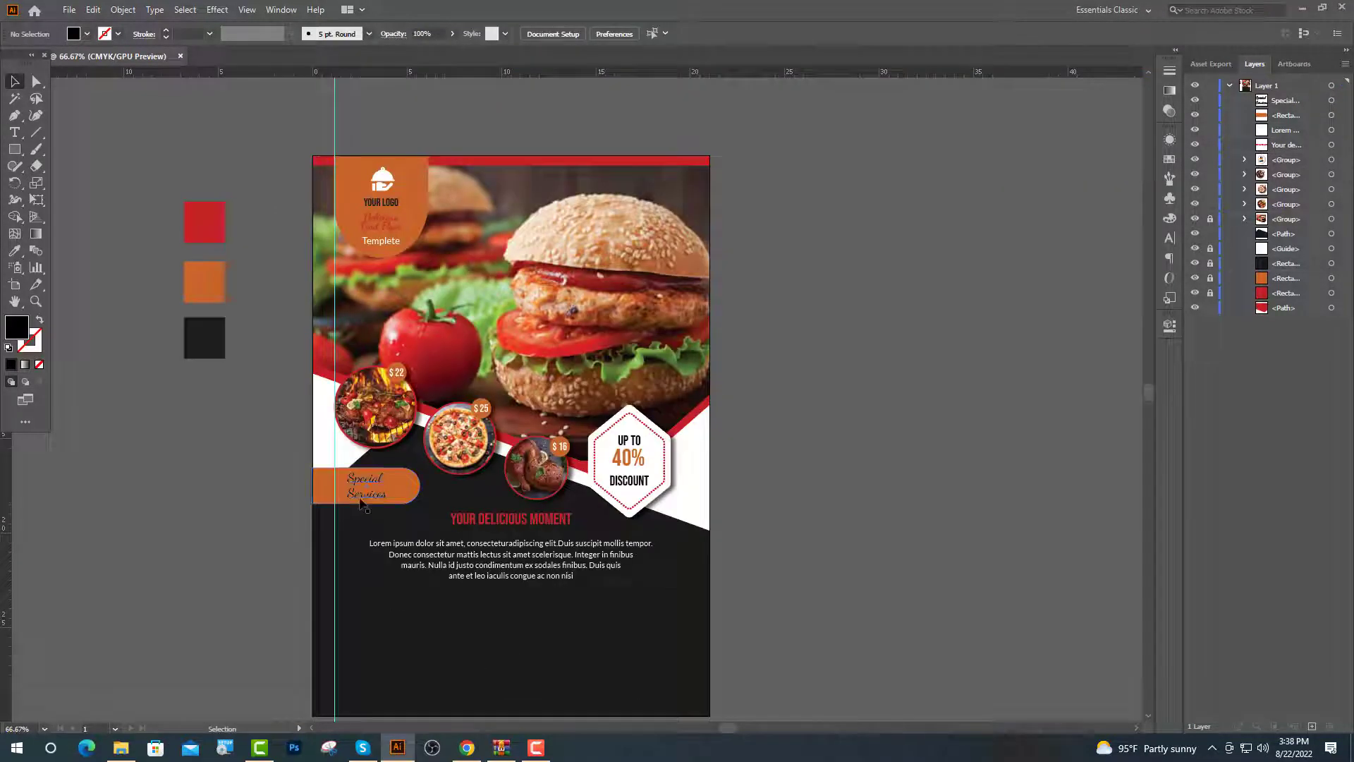
left_click(361, 502)
key("i")
left_click(687, 462)
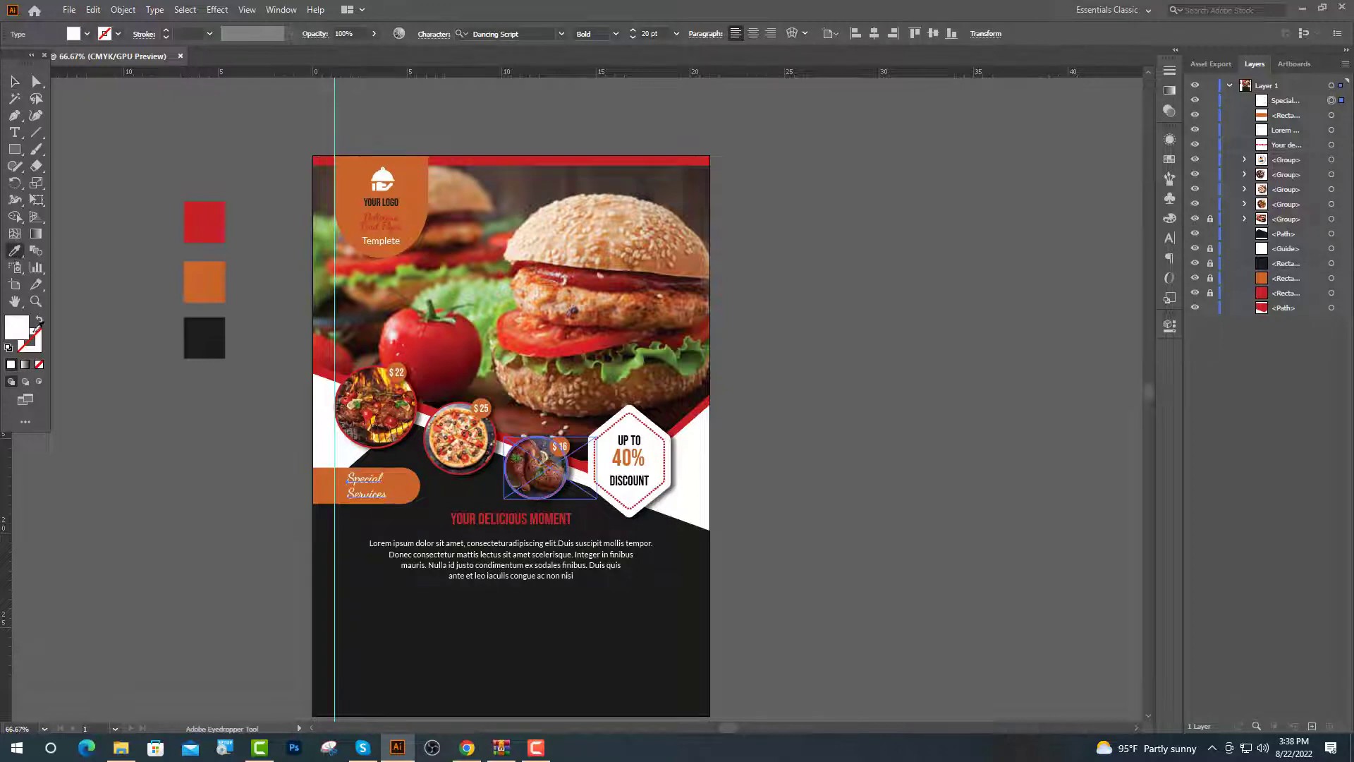
key("v")
key("ctrl+shift+a")
key("ctrl+1")
left_click(14, 132)
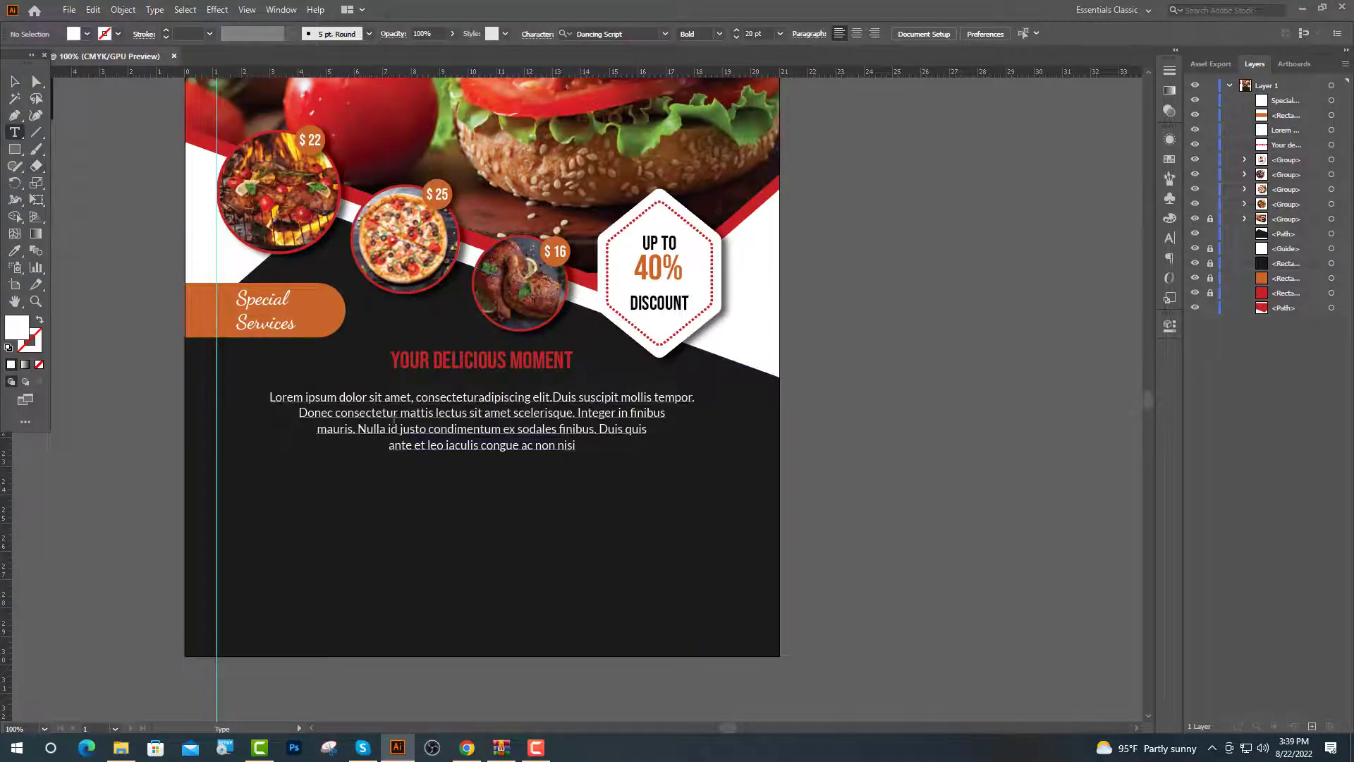
Add a white 'PROMO BY 1 GET 1 FREE' headline in the heading's Bebas style
scroll(222, 579, "up", 2)
left_click(213, 491)
scroll(423, 367, "up", 3)
key("Escape")
key("i")
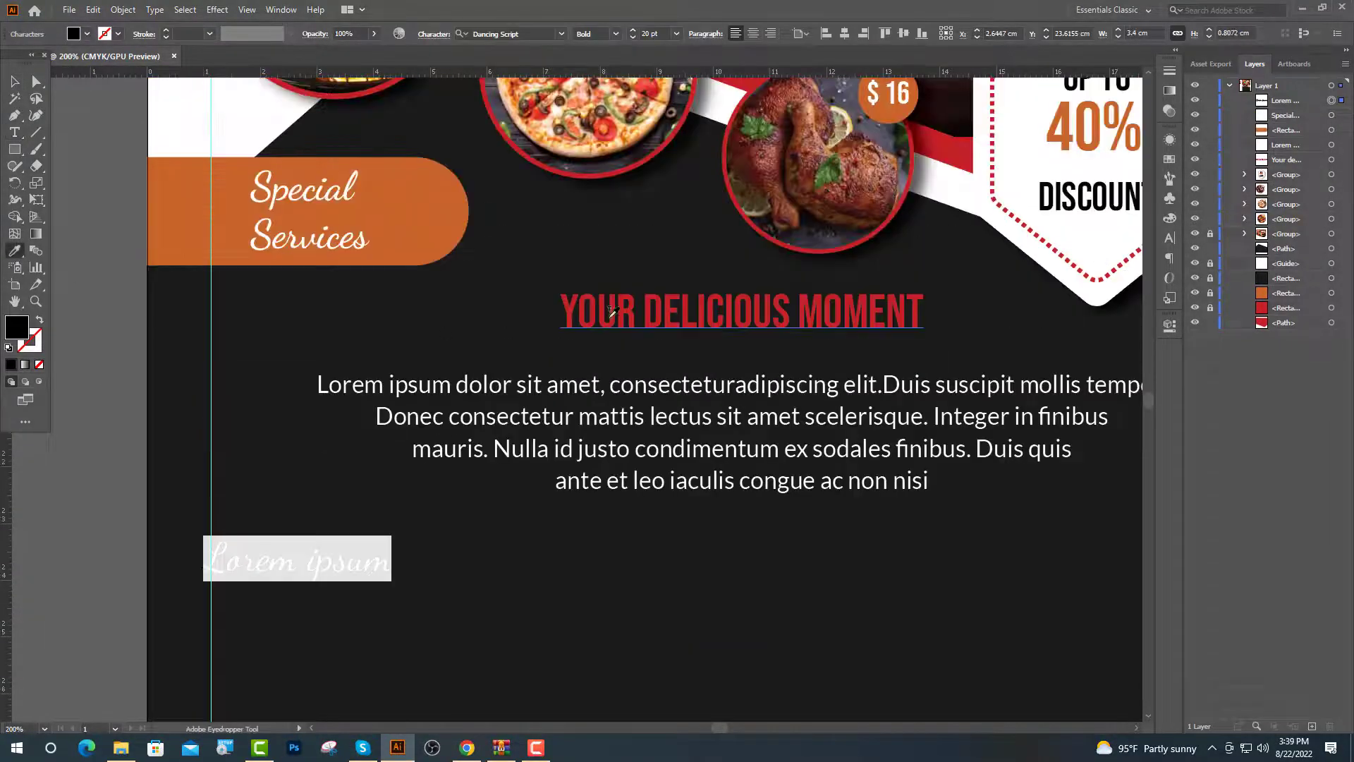
left_click(617, 309)
type("t")
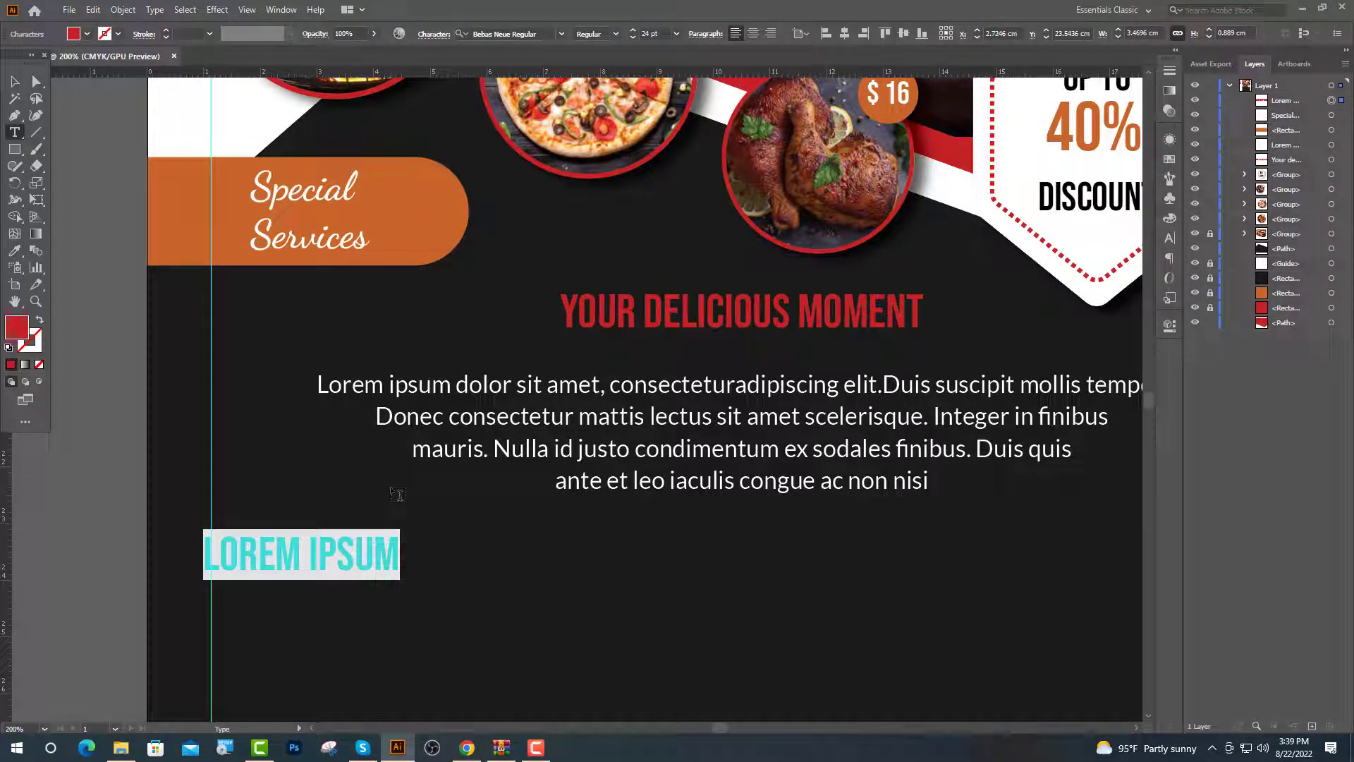
type("PRO")
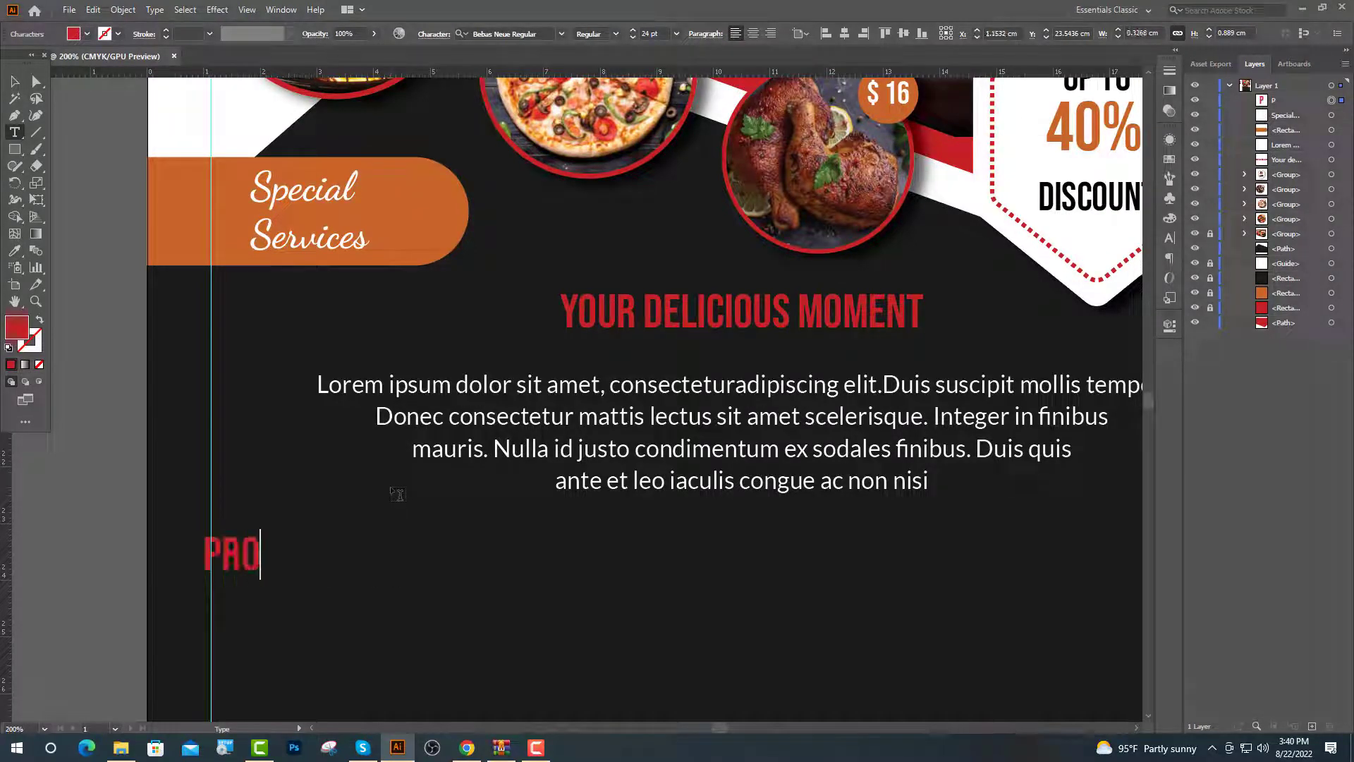
type("MO BY")
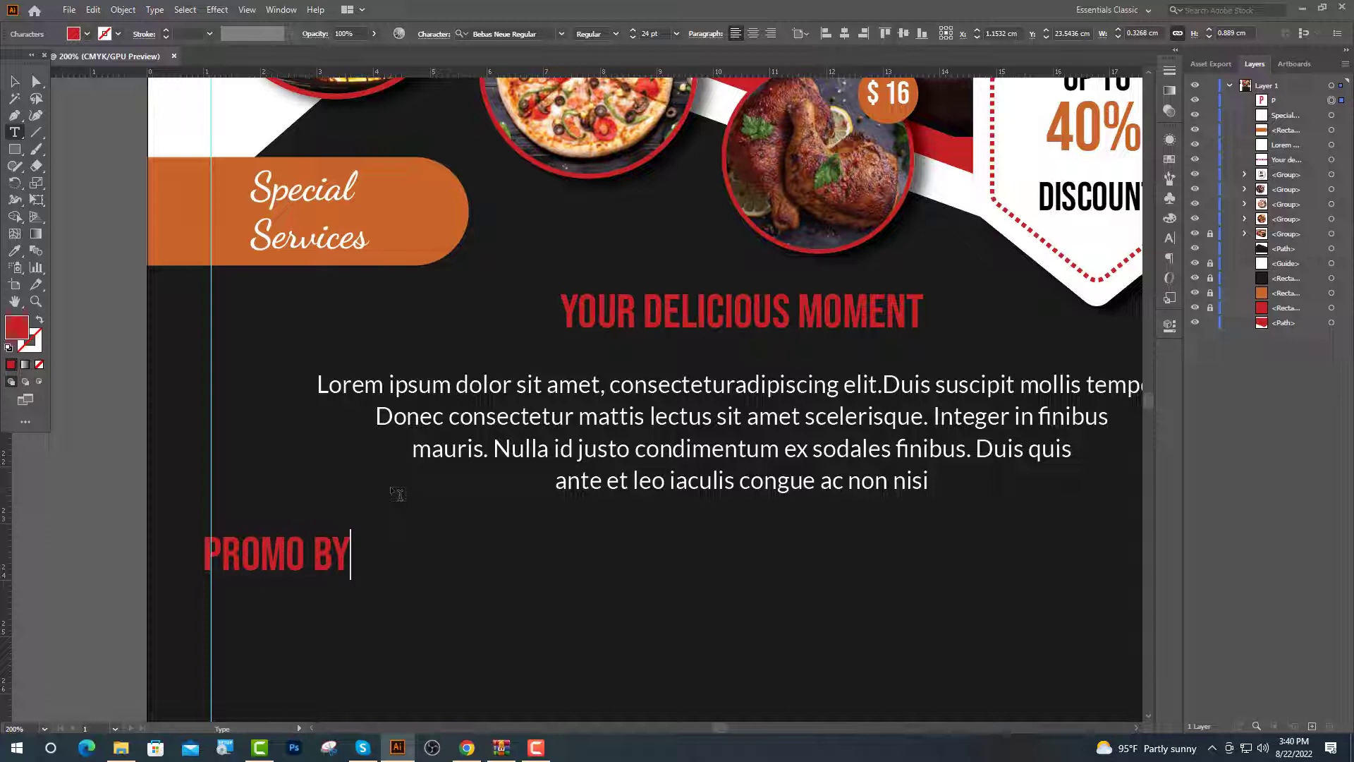
type(" 1 GET 1")
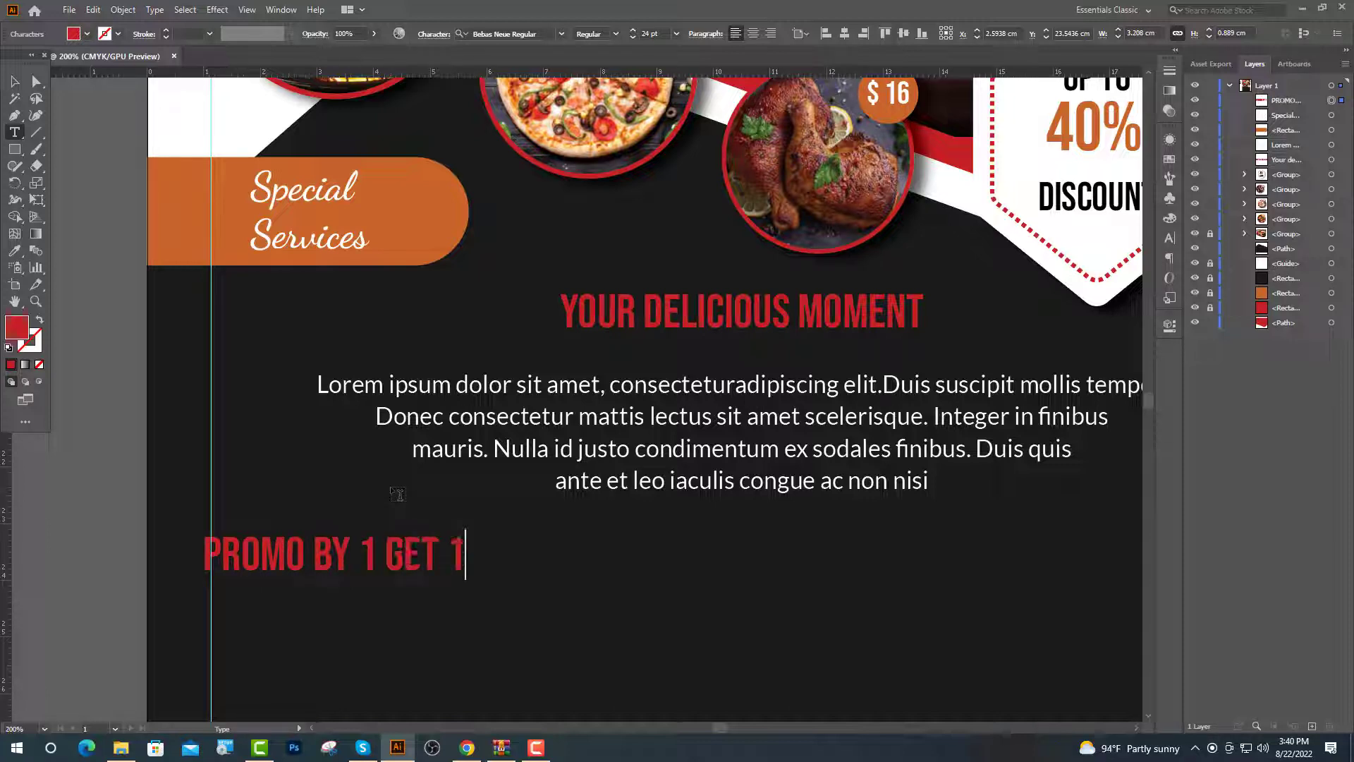
type(" FREE")
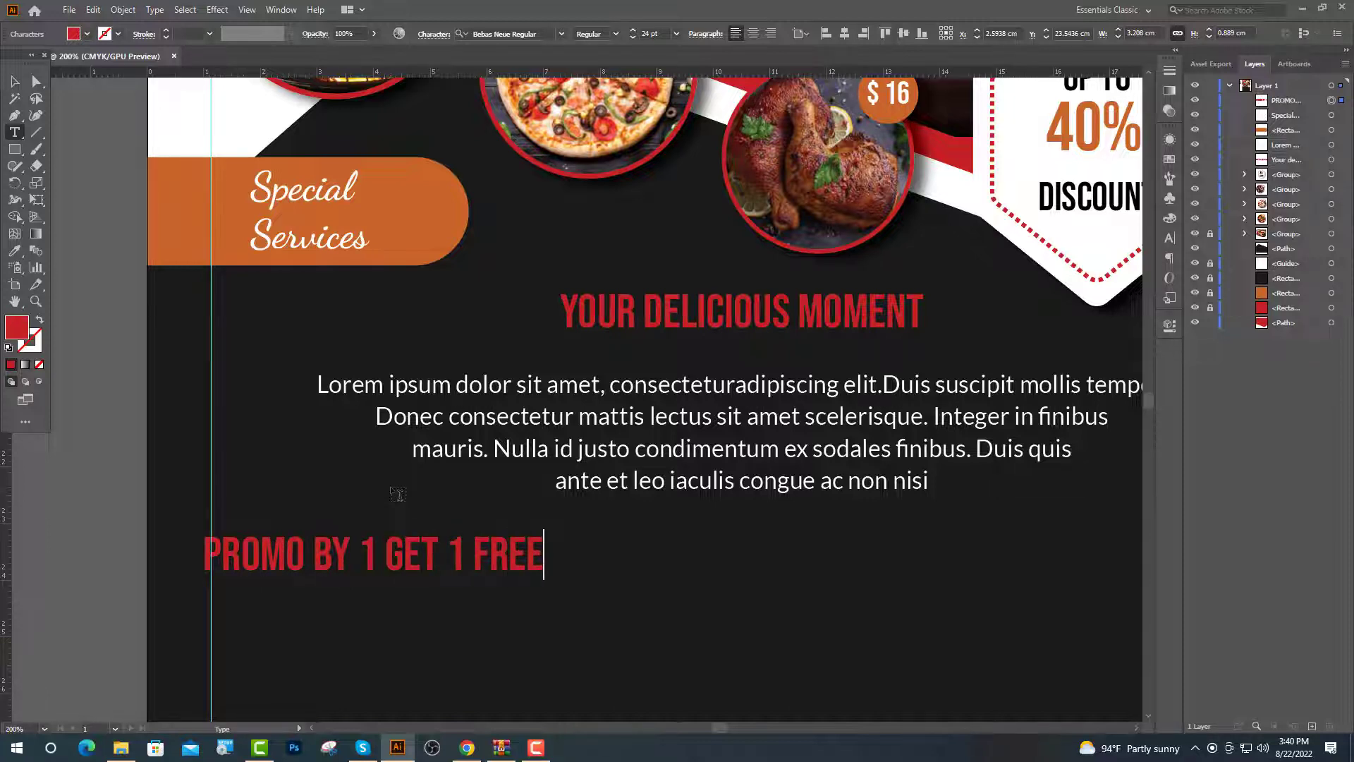
key("Escape")
key("ctrl+1")
key("i")
left_click(824, 252)
key("ctrl+=")
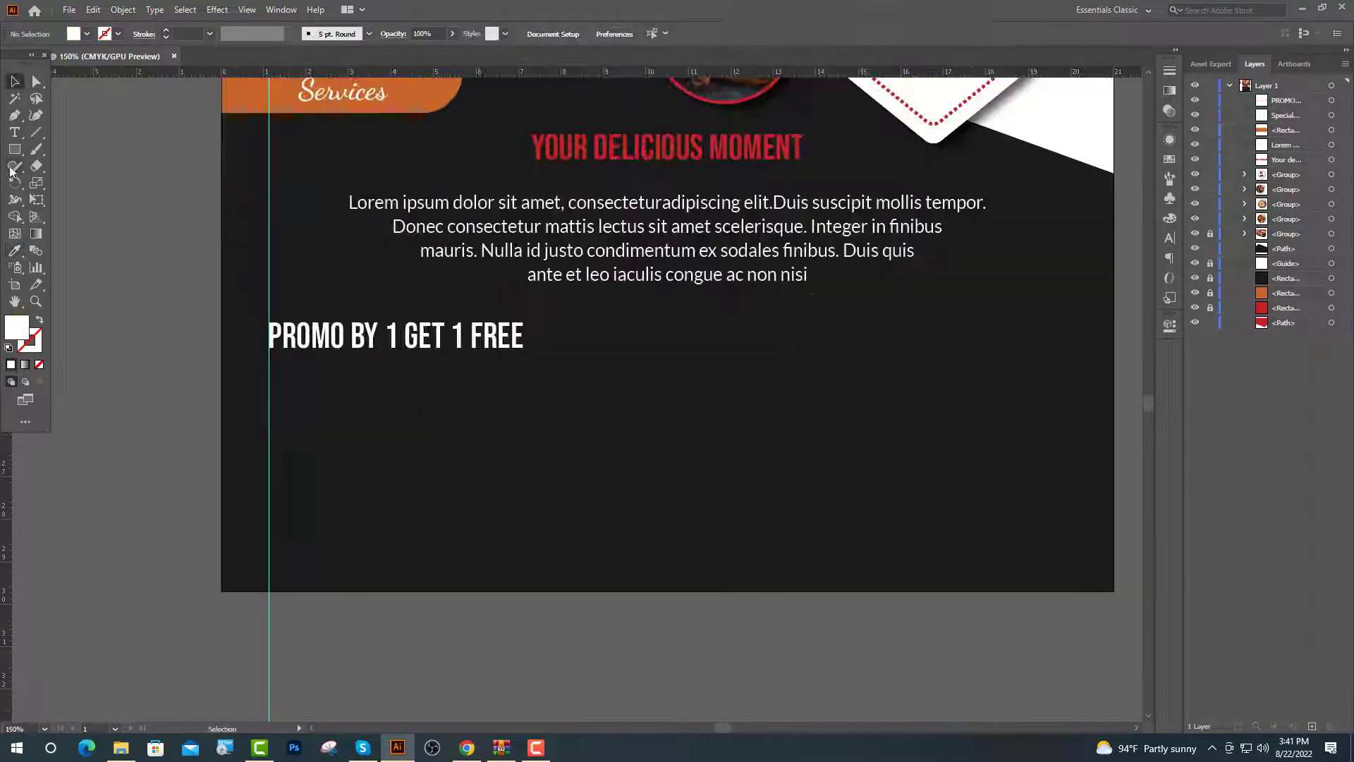
Draw a small pill-shaped button below the promo line
left_click(14, 148)
left_click_drag(342, 407, 467, 441)
key("v")
left_click_drag(354, 422, 381, 434)
Label the pill 'SET A' at 16 pt, centred and coloured red like the heading
key("t")
left_click(386, 386)
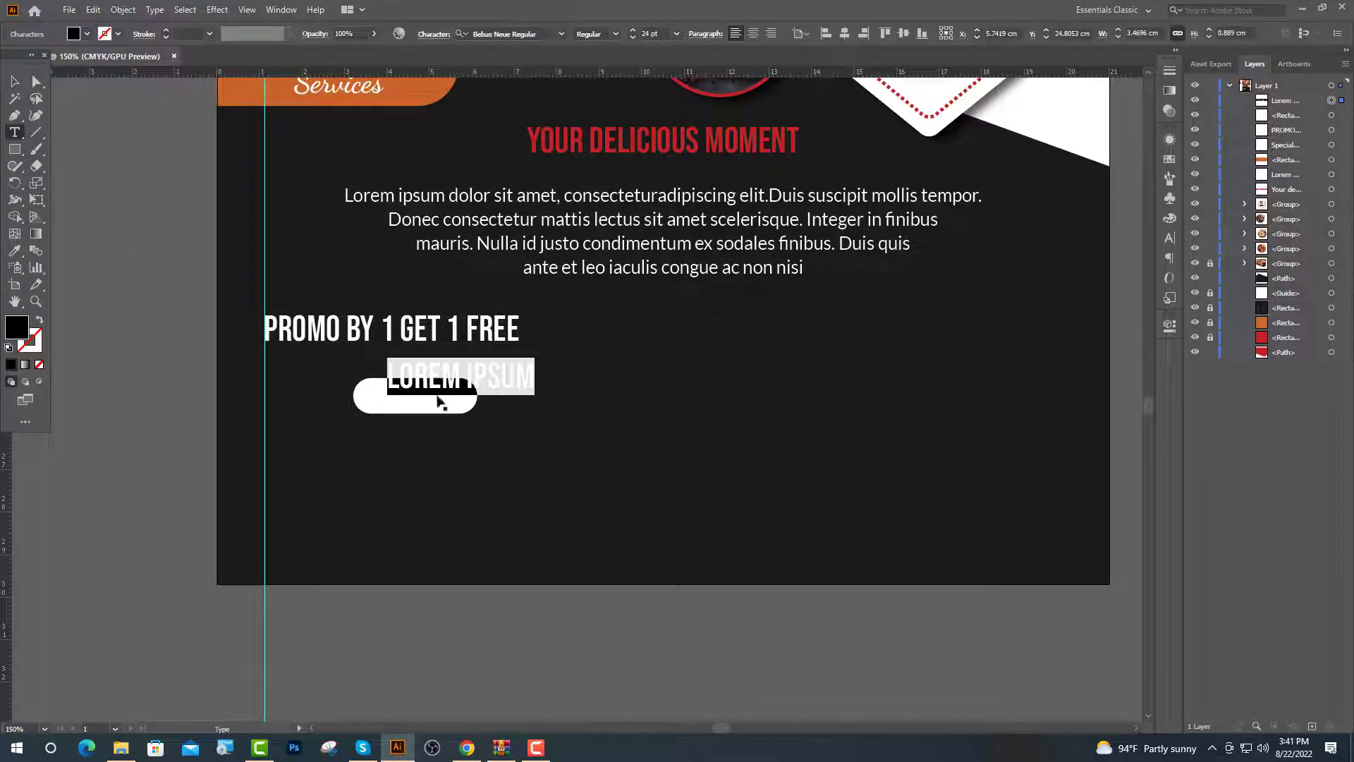
scroll(439, 402, "up", 2)
type("SET A")
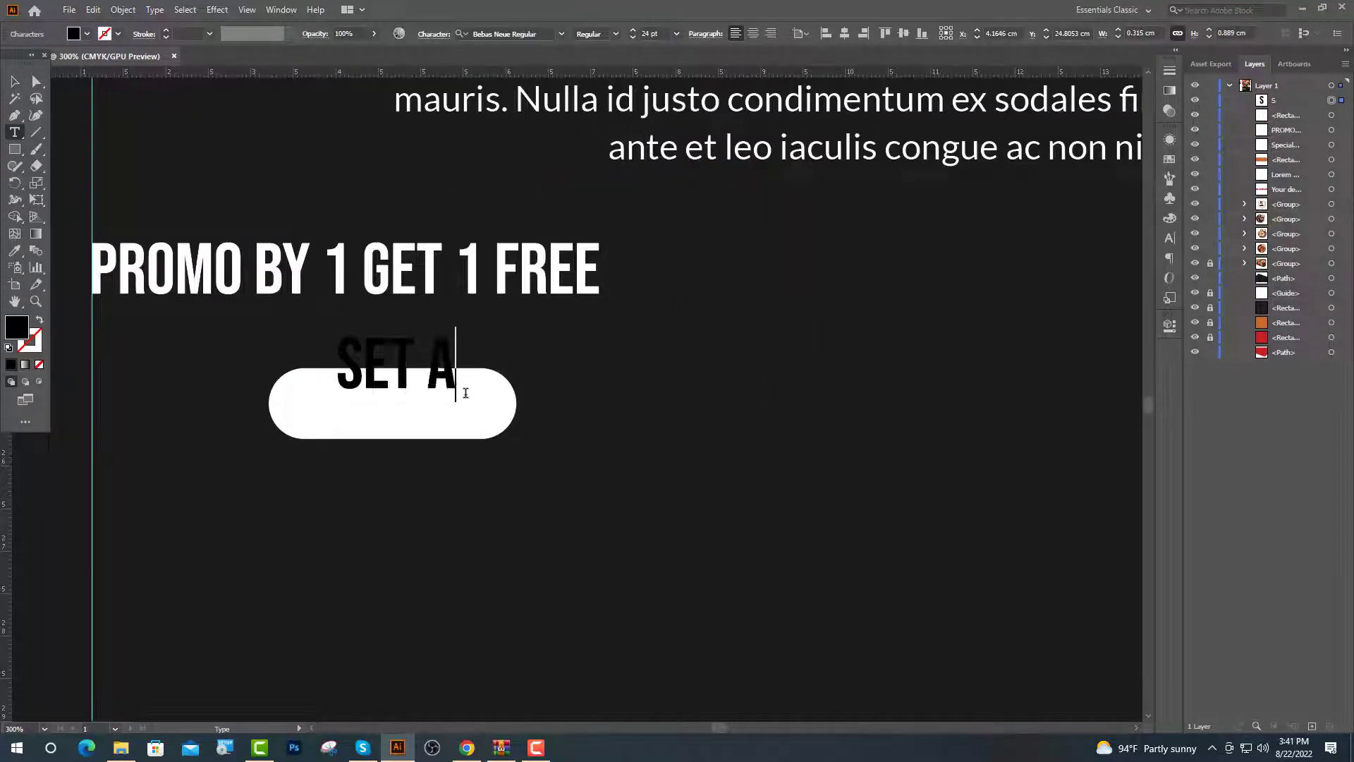
key("Escape")
type("16")
key("Return")
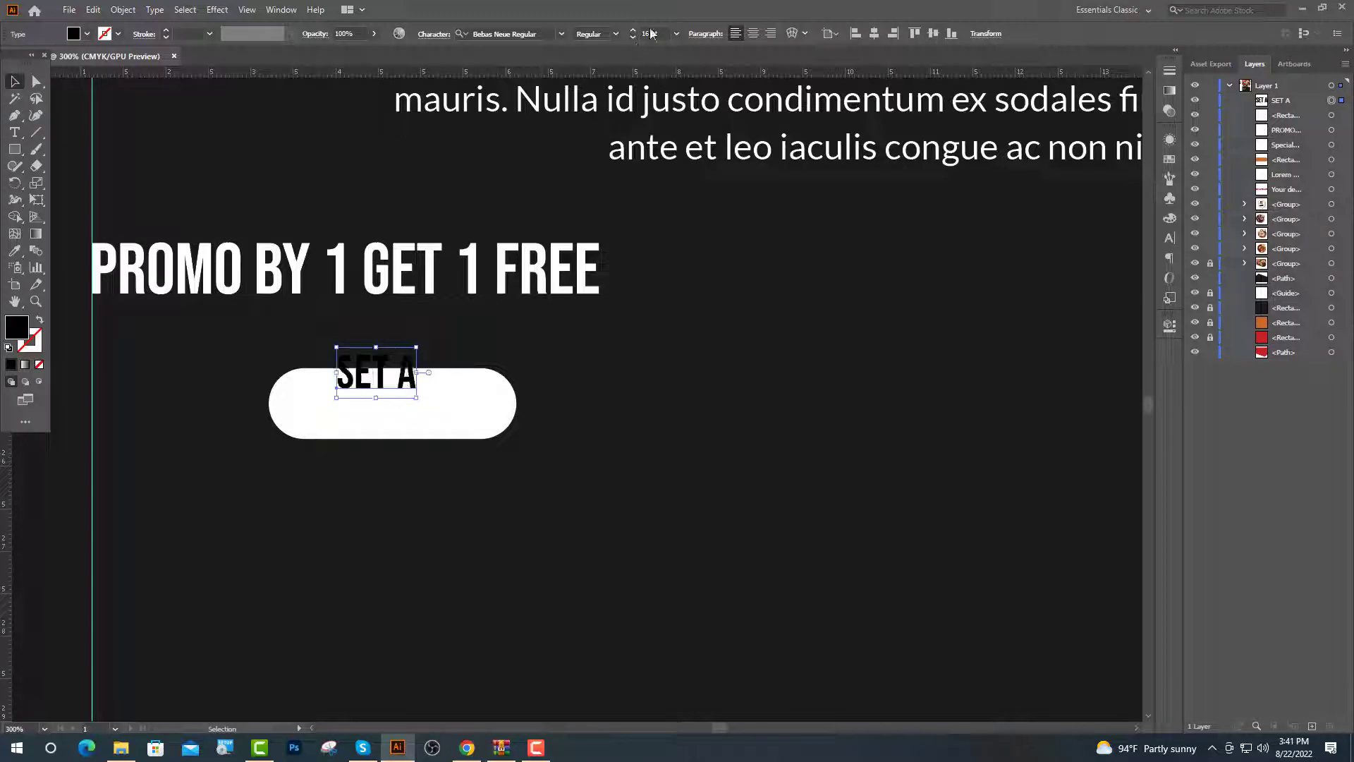
left_click_drag(378, 370, 403, 403)
scroll(589, 407, "down", 2)
scroll(589, 407, "down", 3)
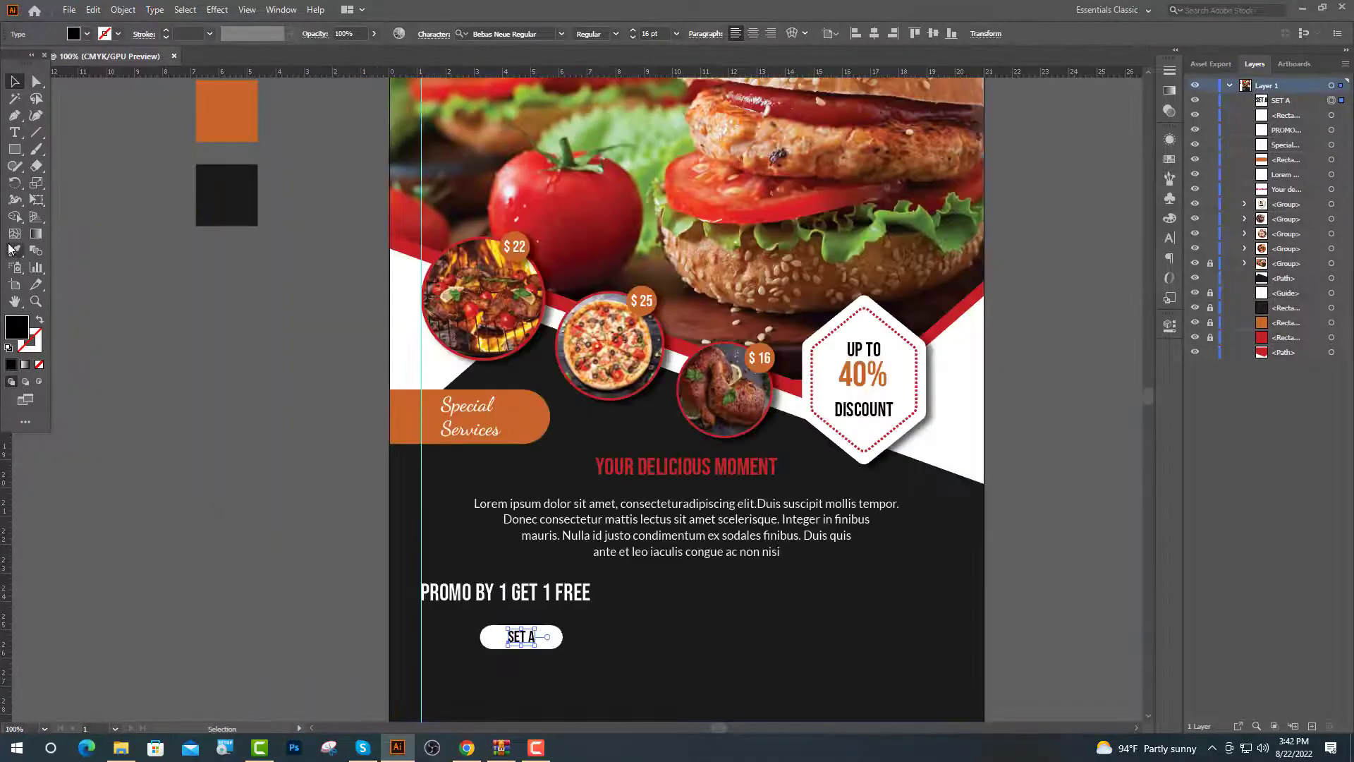
left_click(14, 251)
scroll(282, 212, "up", 3)
left_click(235, 189)
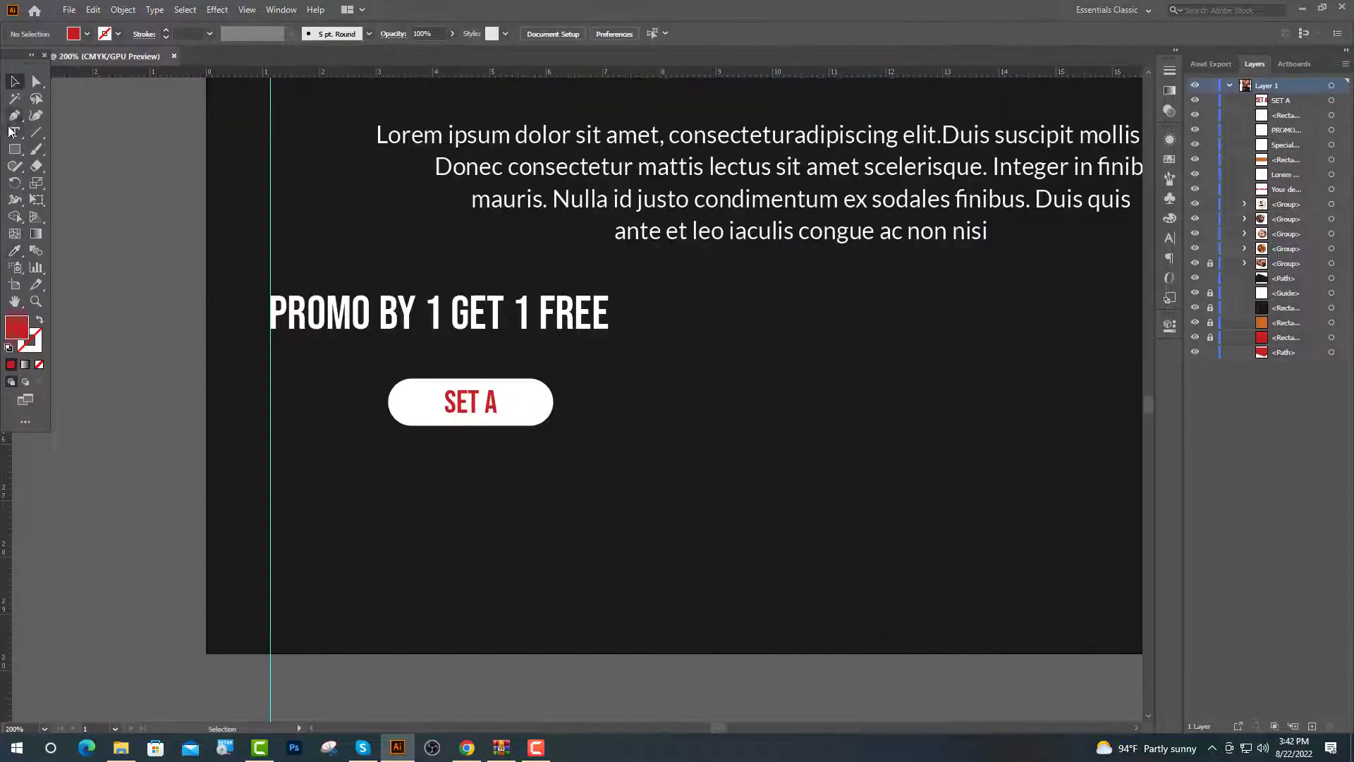
Add a small Lato Regular text line below the pill
left_click(14, 132)
left_click(267, 452)
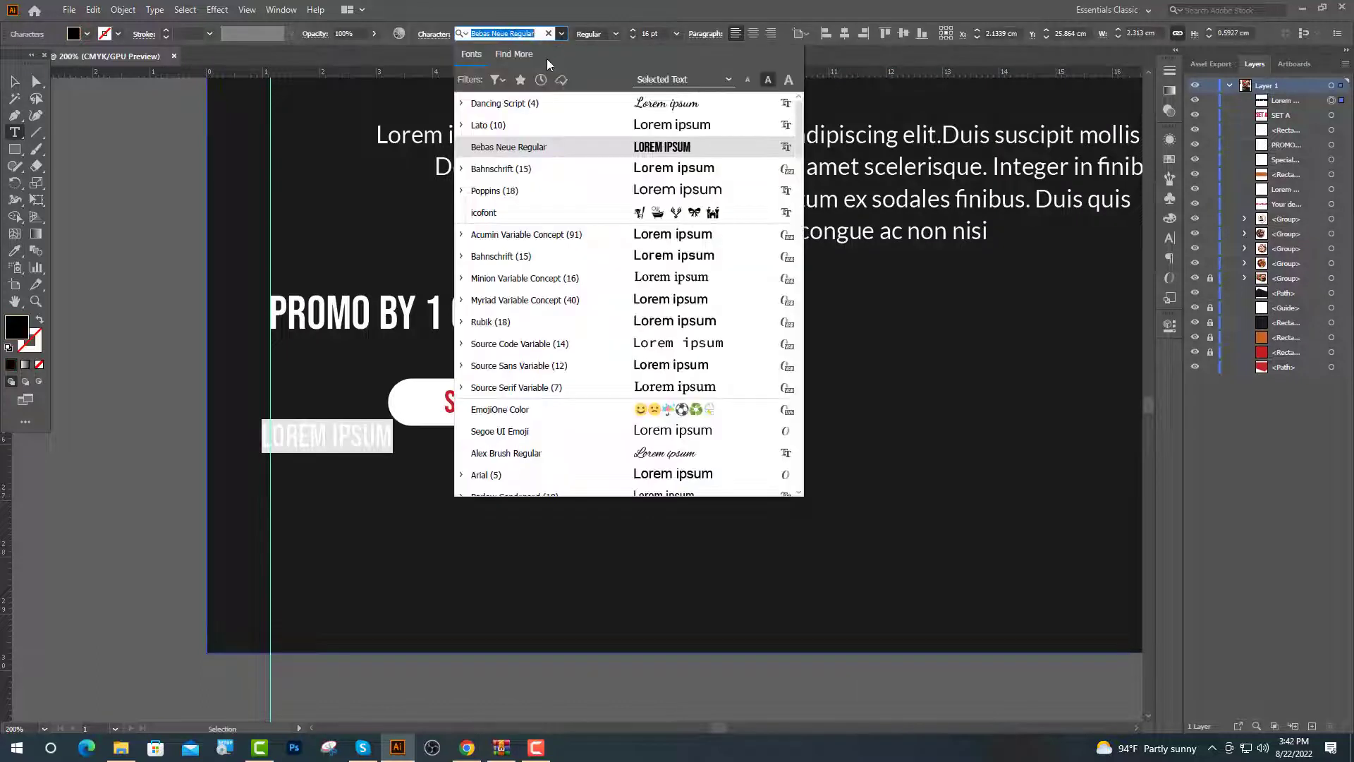
left_click(562, 34)
left_click(547, 97)
left_click(615, 34)
left_click(601, 110)
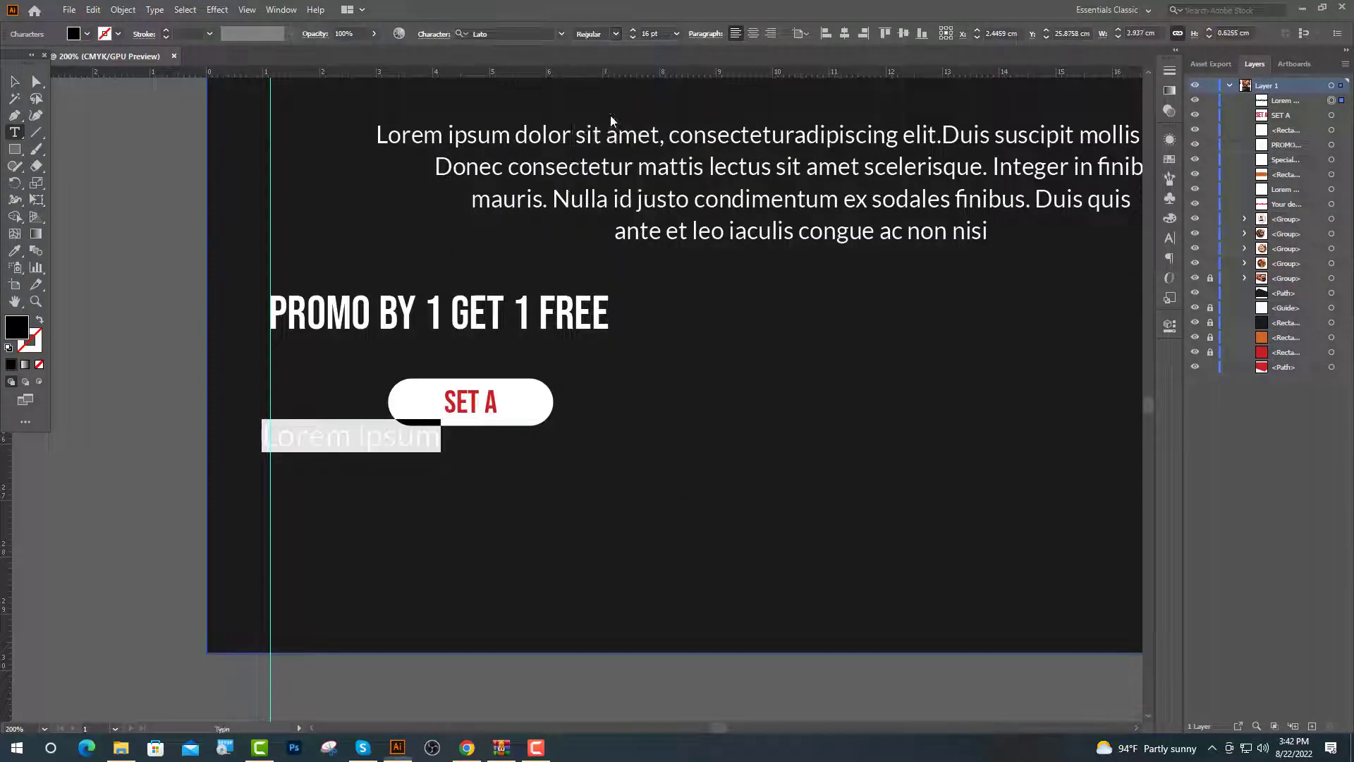
left_click(645, 34)
key("Return")
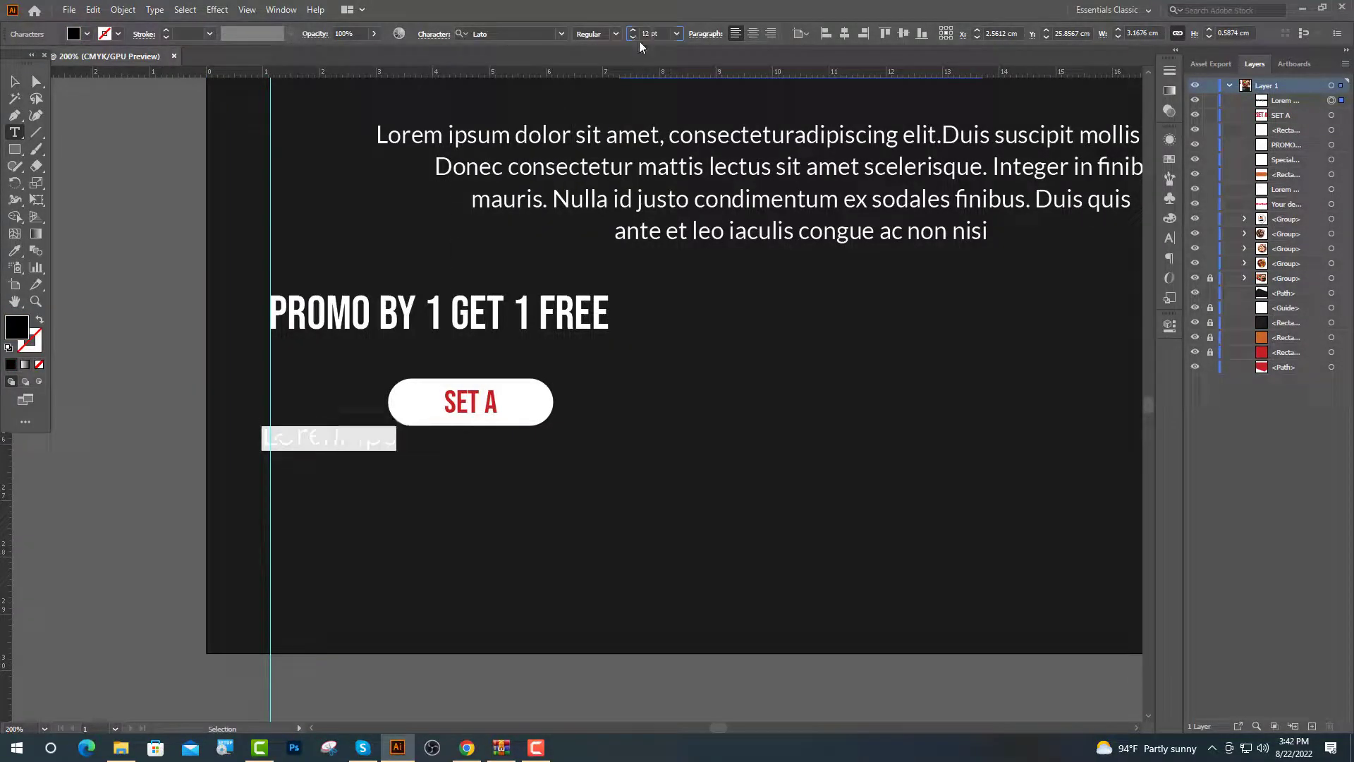
Copy the first Lorem ipsum sentence from lipsum.com in the browser
left_click(467, 747)
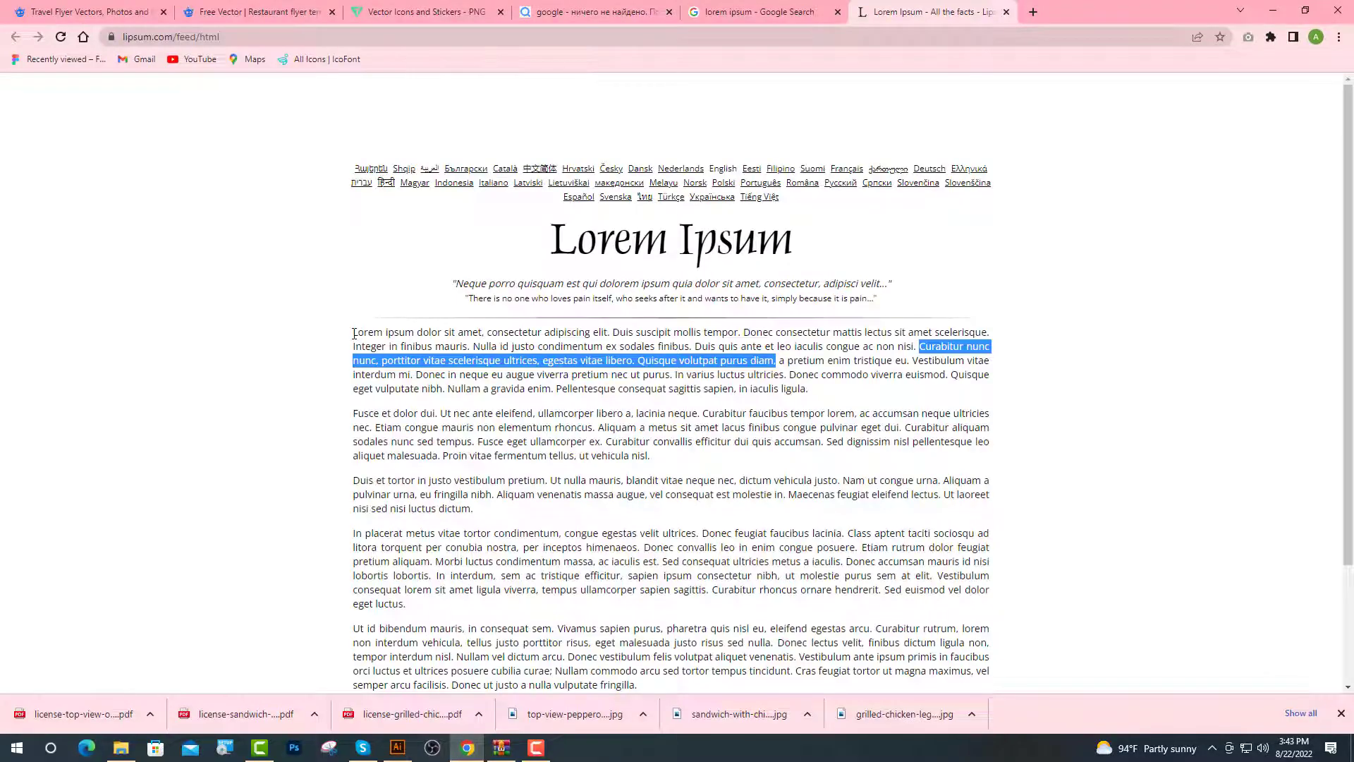
left_click_drag(354, 333, 744, 334)
key("ctrl+c")
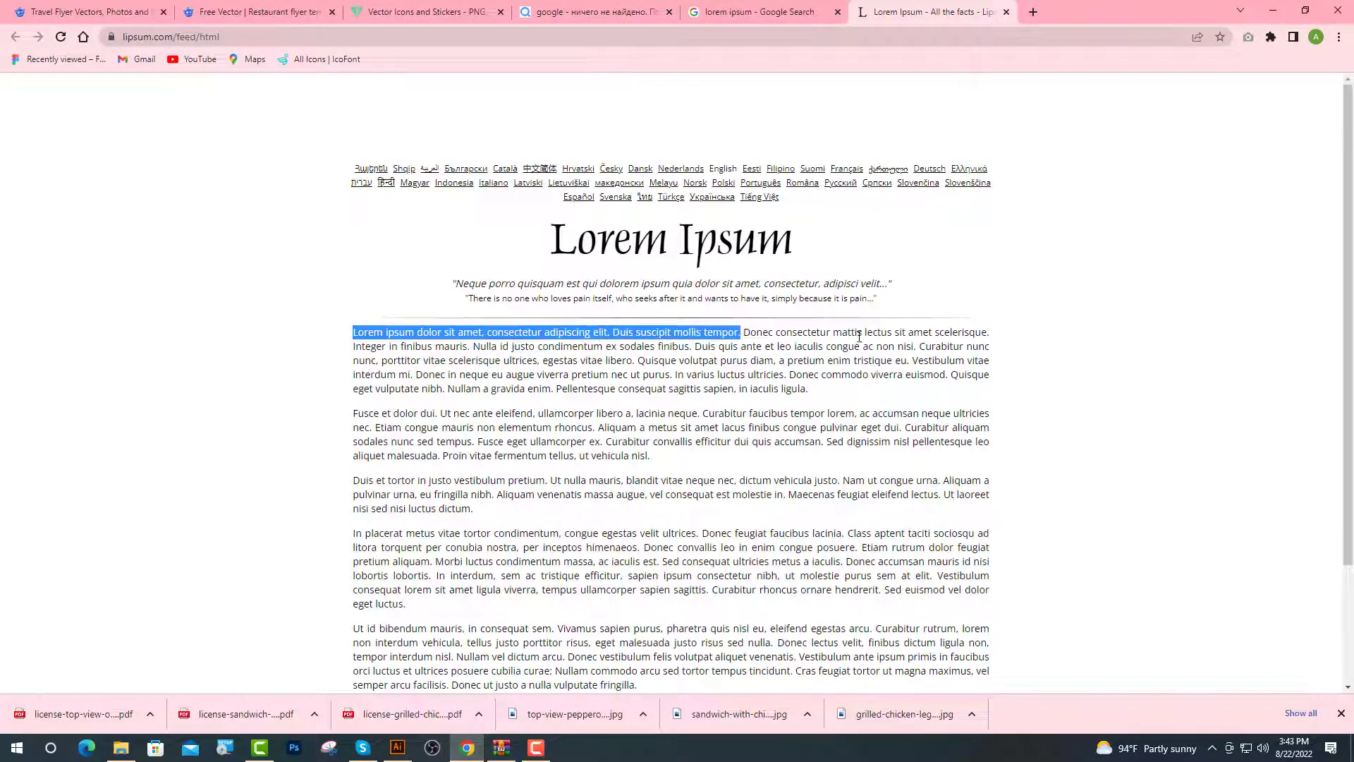
left_click(397, 748)
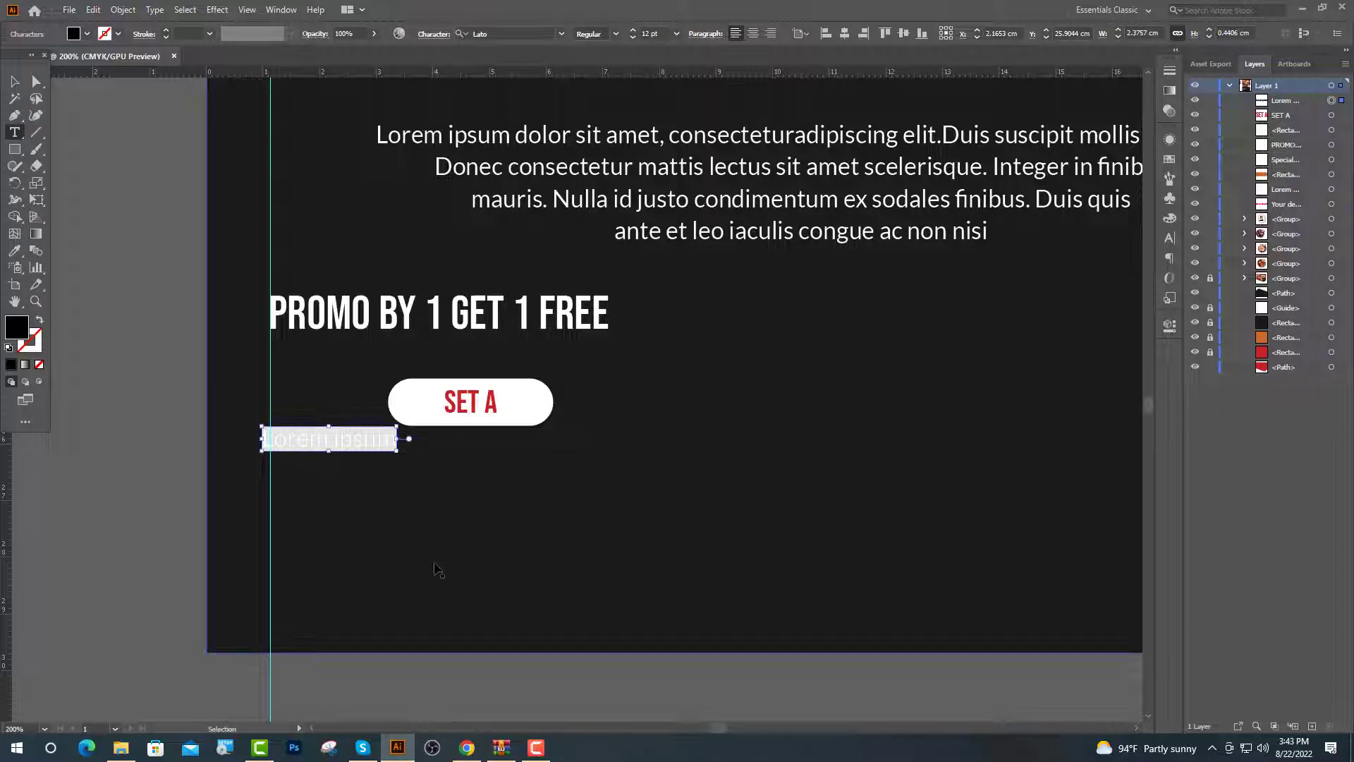
Paste the sentence over the placeholder, make it white, and split it into three lines
key("ctrl+v")
left_click(15, 252)
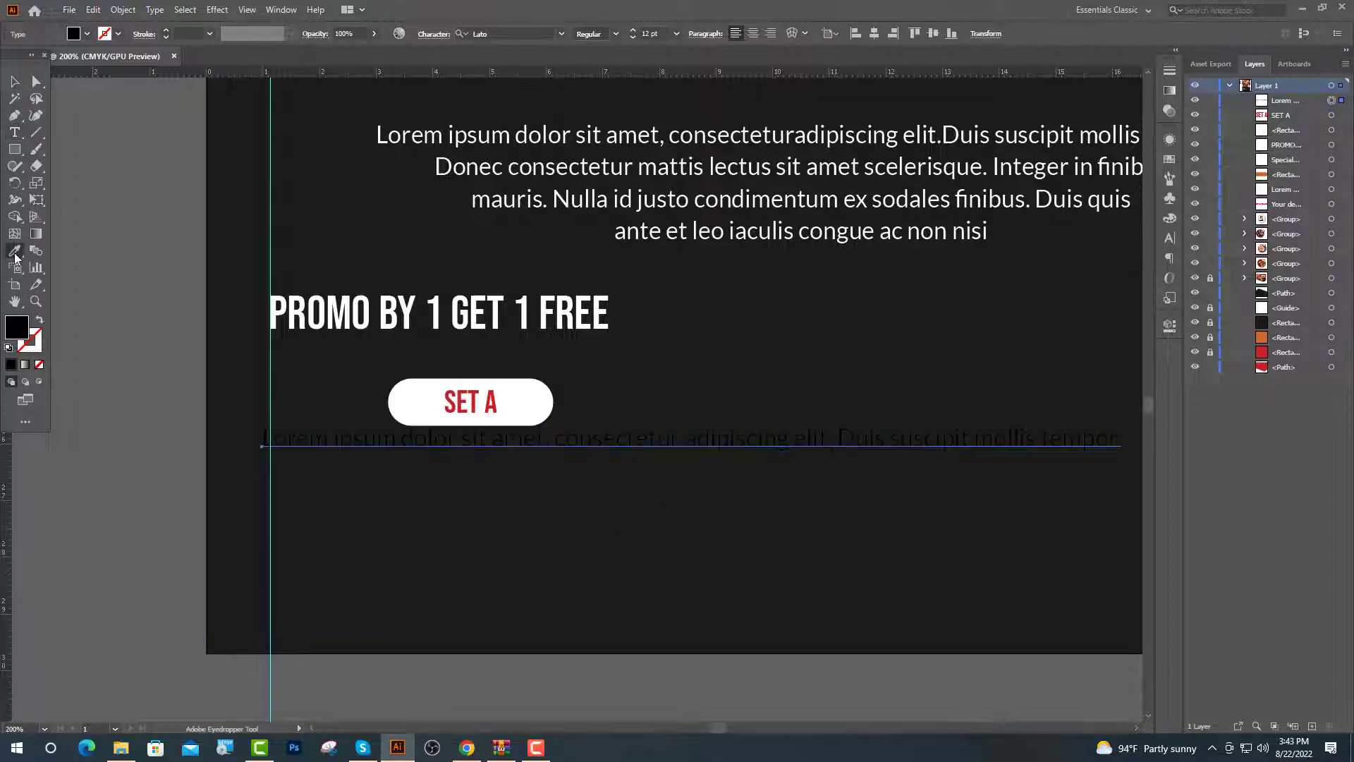
left_click(408, 403)
scroll(537, 495, "down", 1)
key("t")
left_click(659, 452)
key("Return")
key("Return")
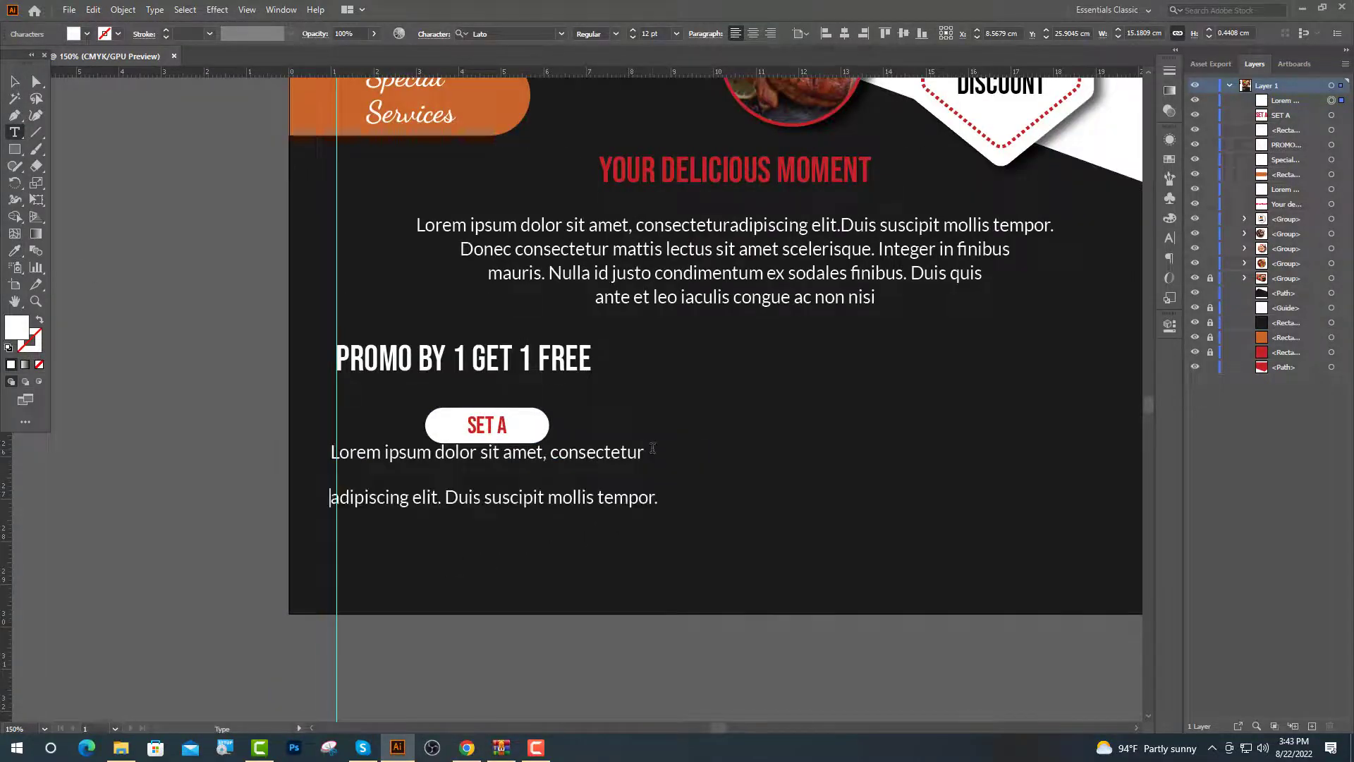
key("BackSpace")
key("Return")
key("Return")
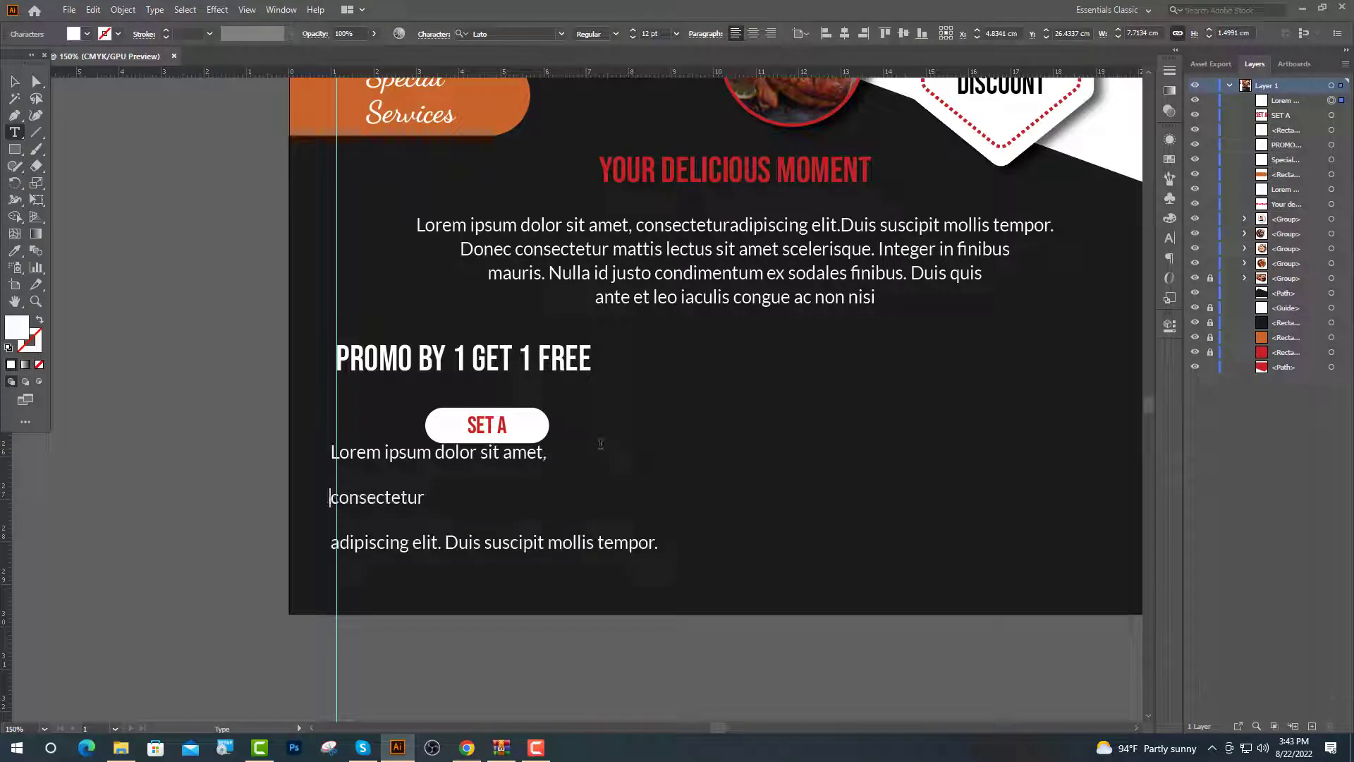
key("BackSpace")
key("BackSpace")
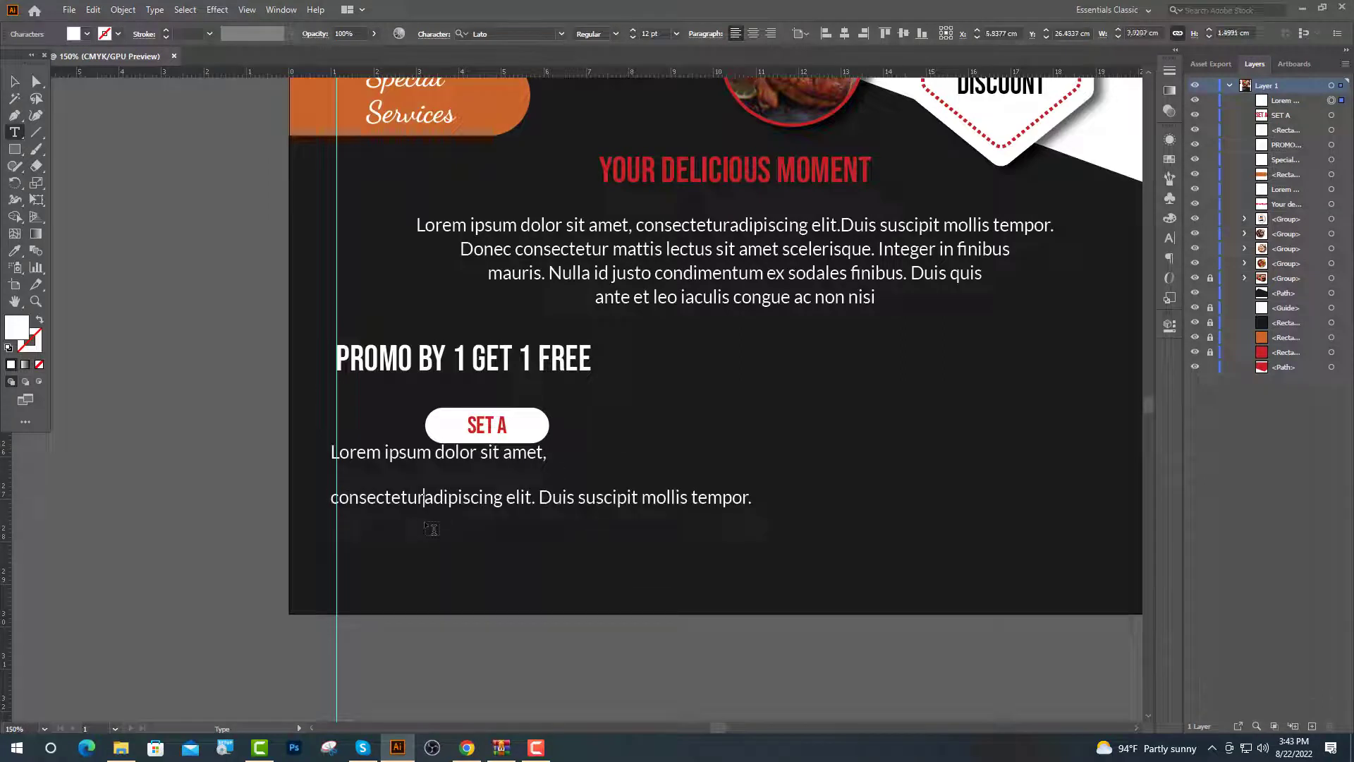
key("BackSpace")
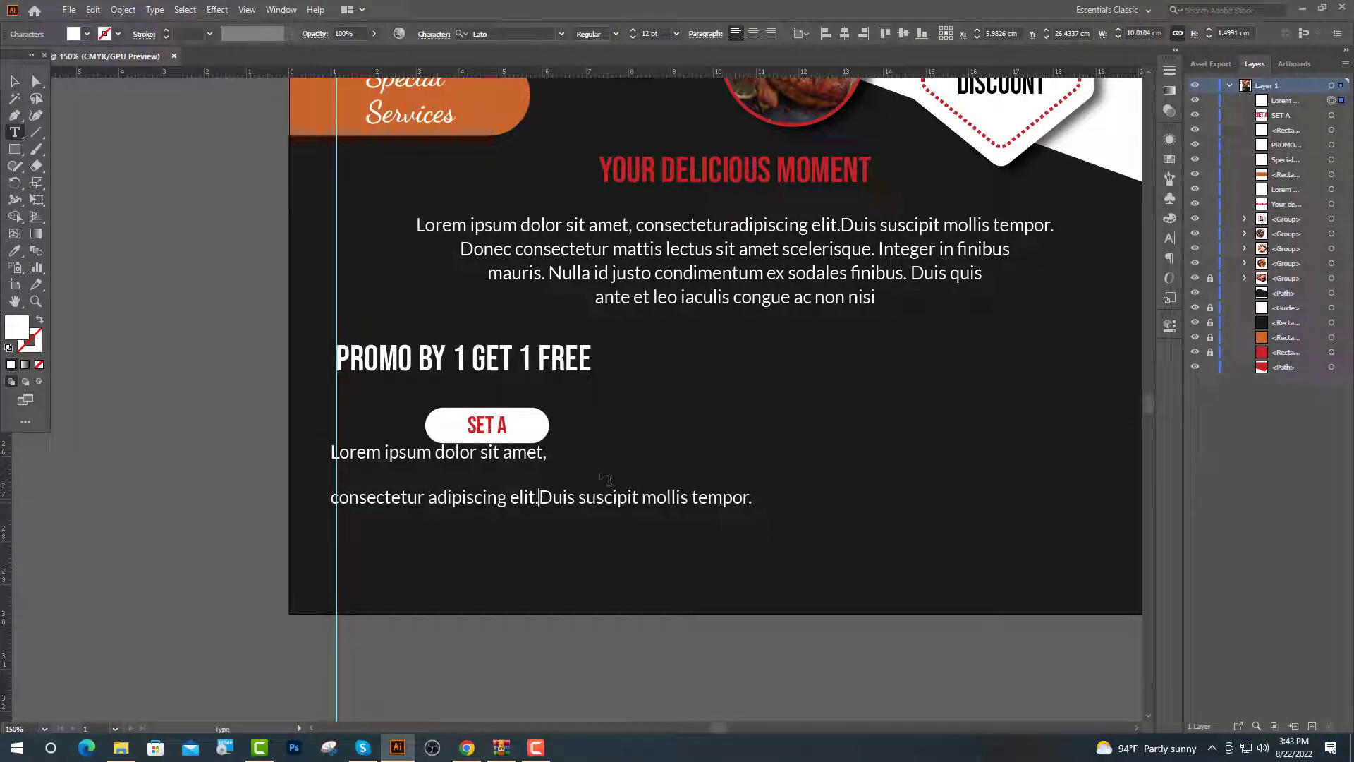
key("Return")
key("Escape")
Tighten the caption's leading and move it under the SET A pill
left_click(1170, 238)
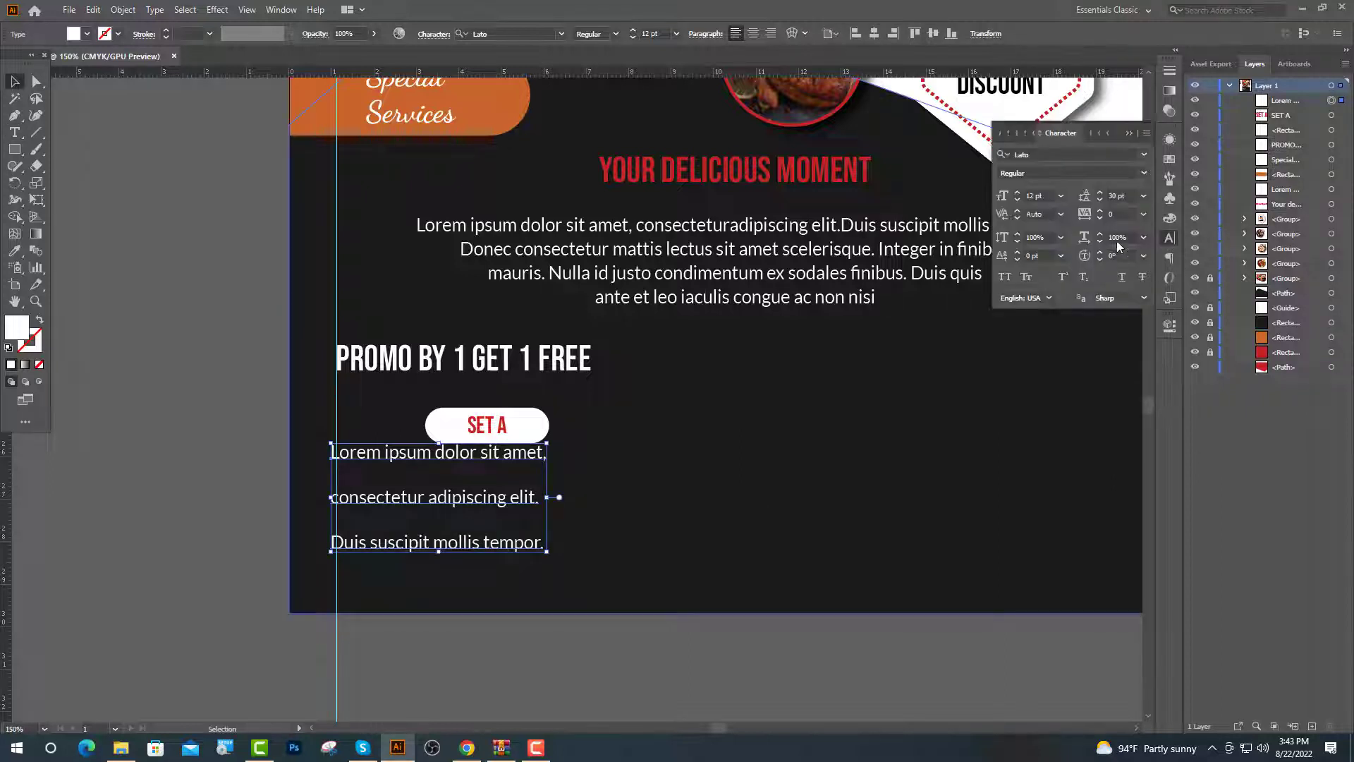
type("14")
key("Return")
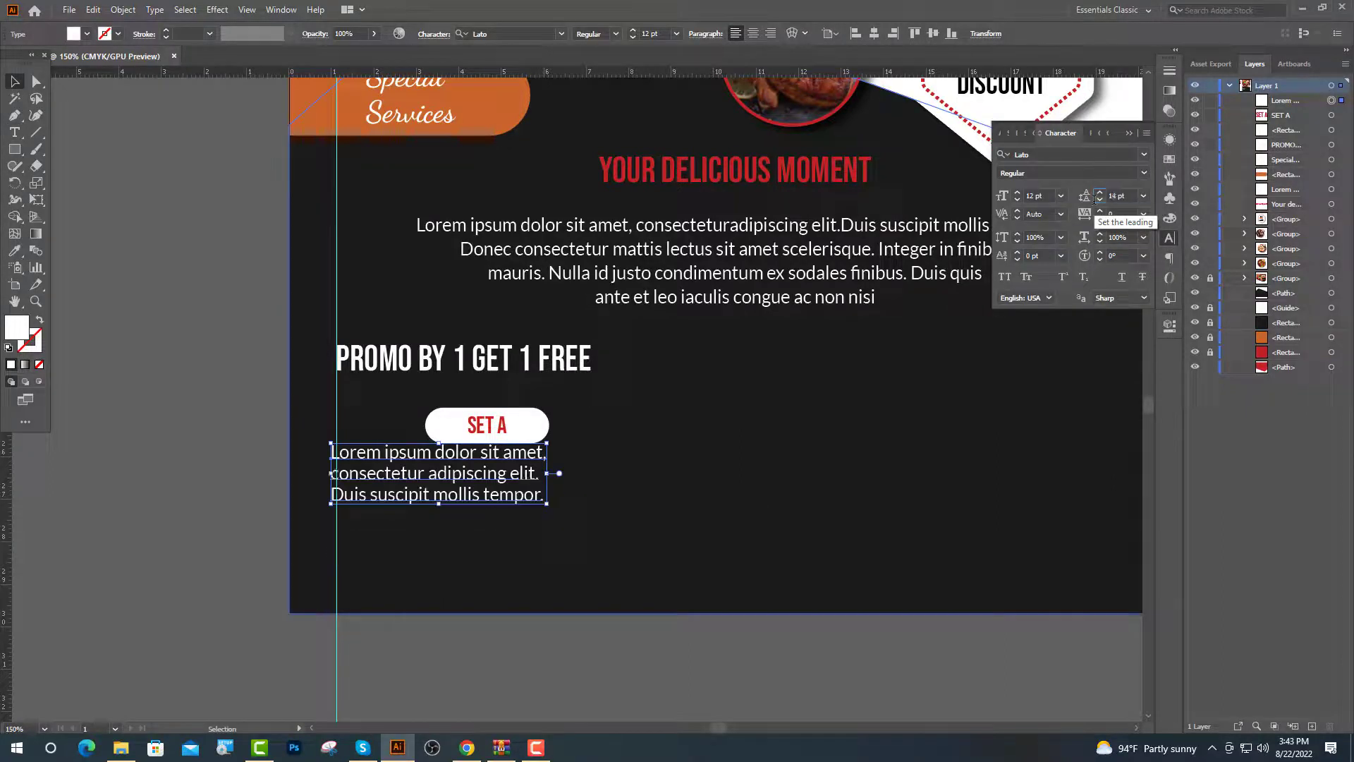
left_click(474, 690)
left_click_drag(536, 502, 574, 538)
left_click(368, 428)
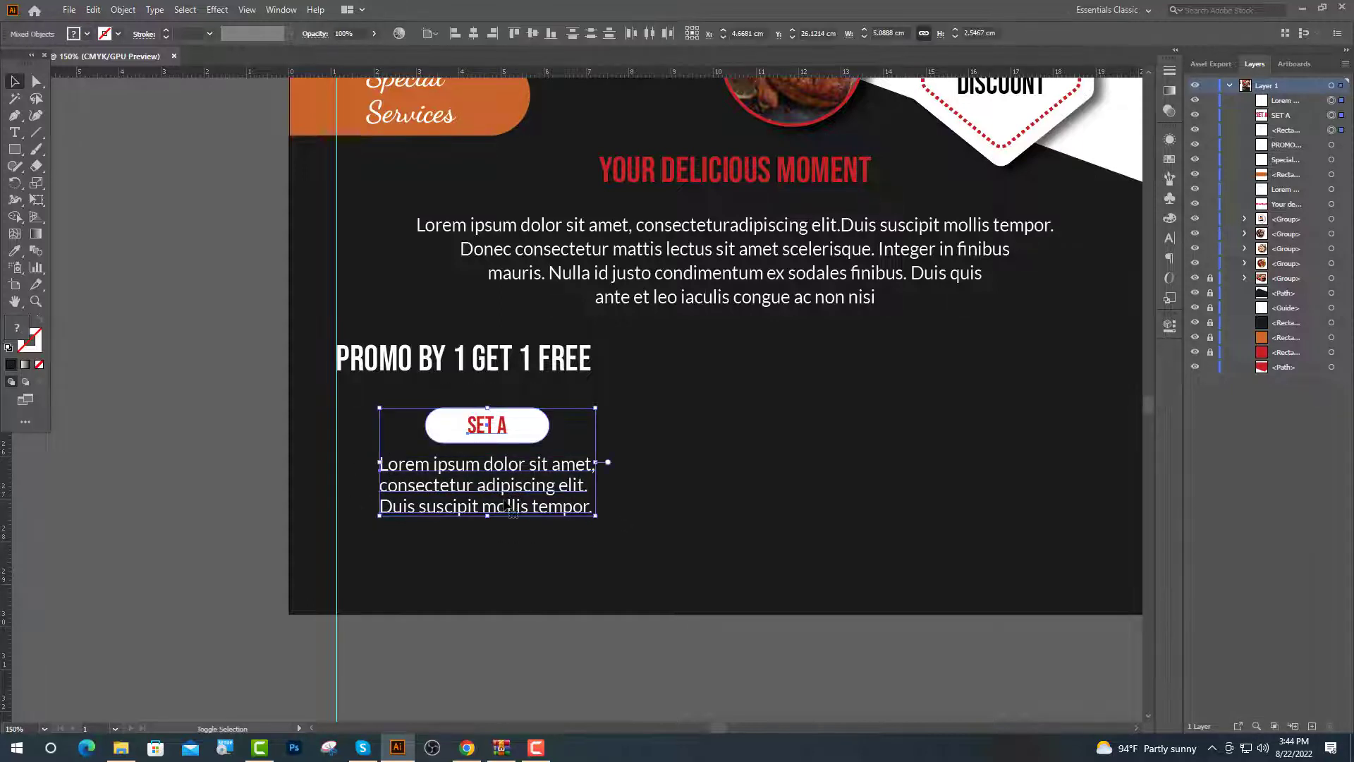
Duplicate the SET A column twice to the right to make three promo columns
key("Left")
key("Left")
key("Left")
key("Left")
key("Left")
key("Left")
key("Left")
key("Left")
key("Left")
key("Left")
key("Left")
key("Left")
key("Left")
key("Left")
key("Left")
left_click_drag(273, 430, 328, 477)
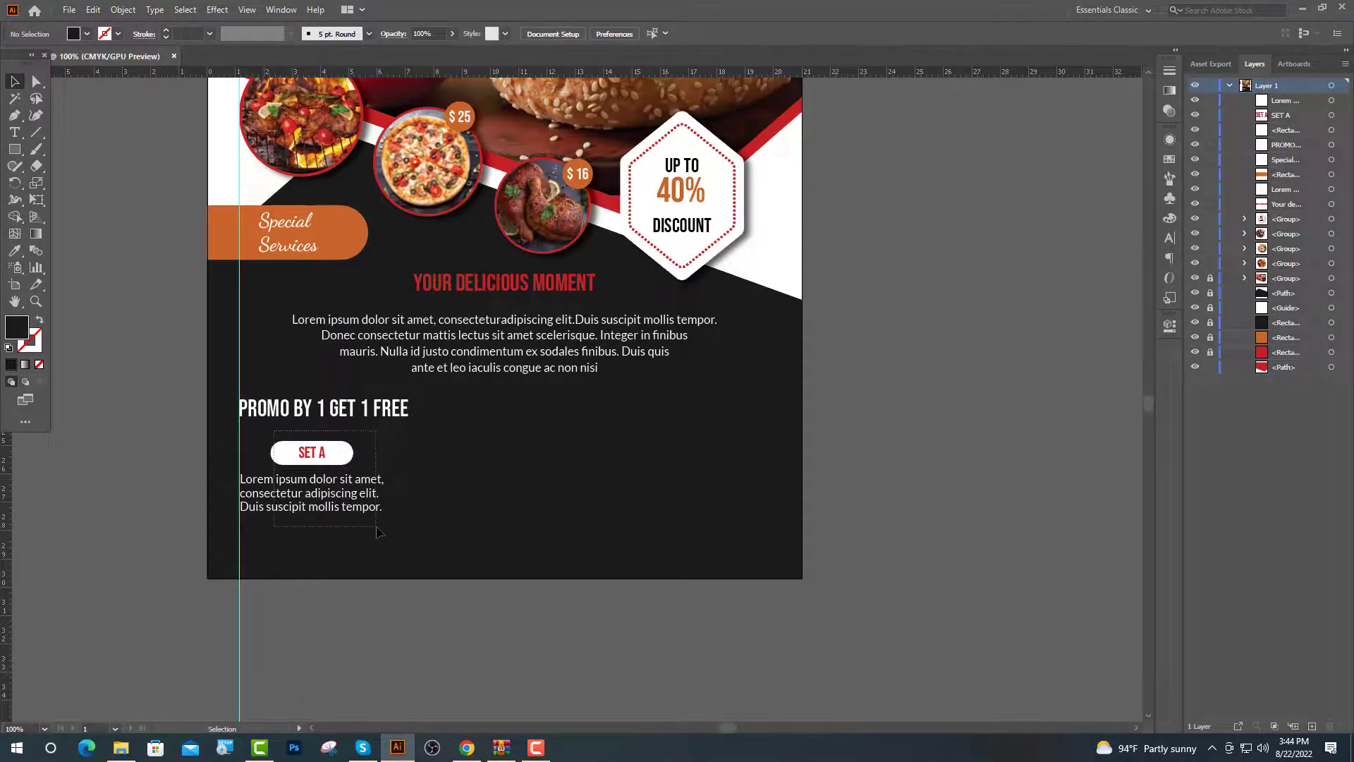
left_click_drag(378, 530, 580, 509)
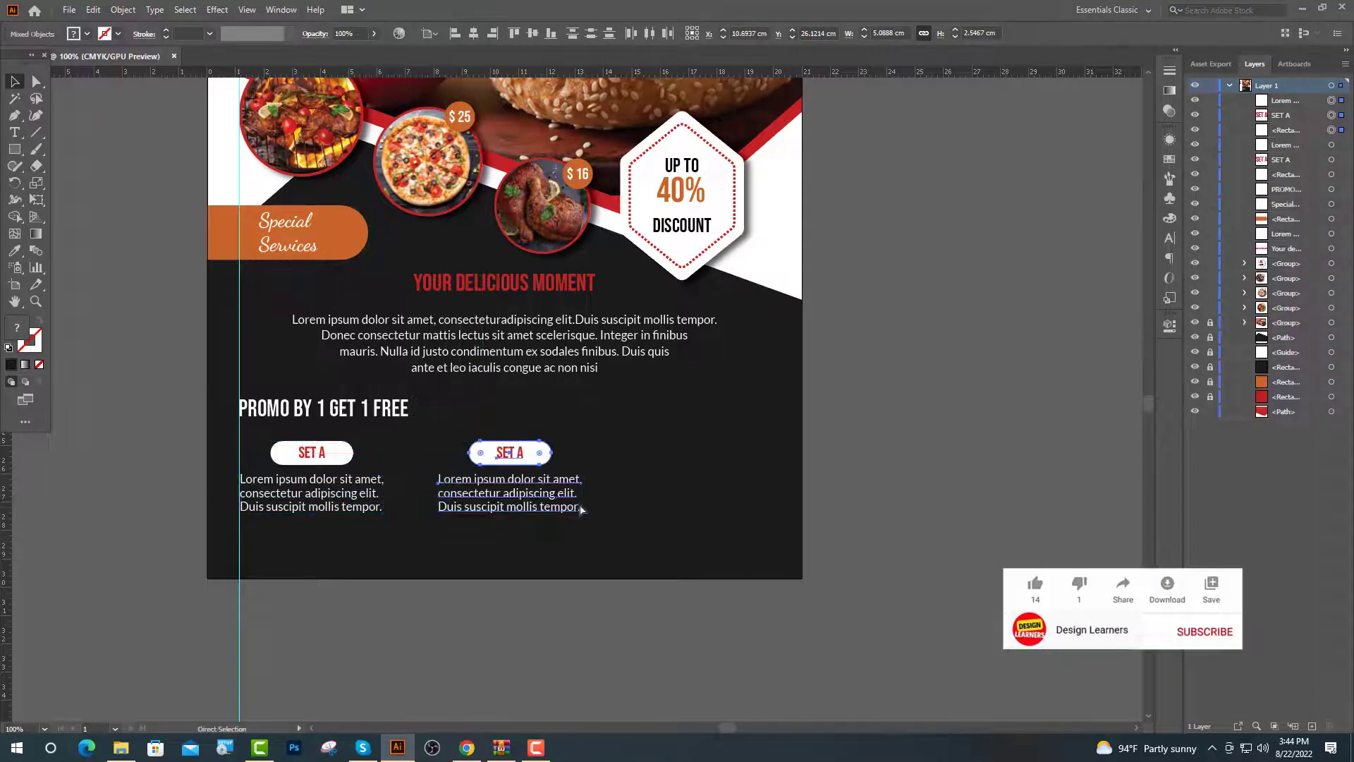
key("ctrl+d")
Relabel the second and third columns as SET B and SET C
left_click(15, 131)
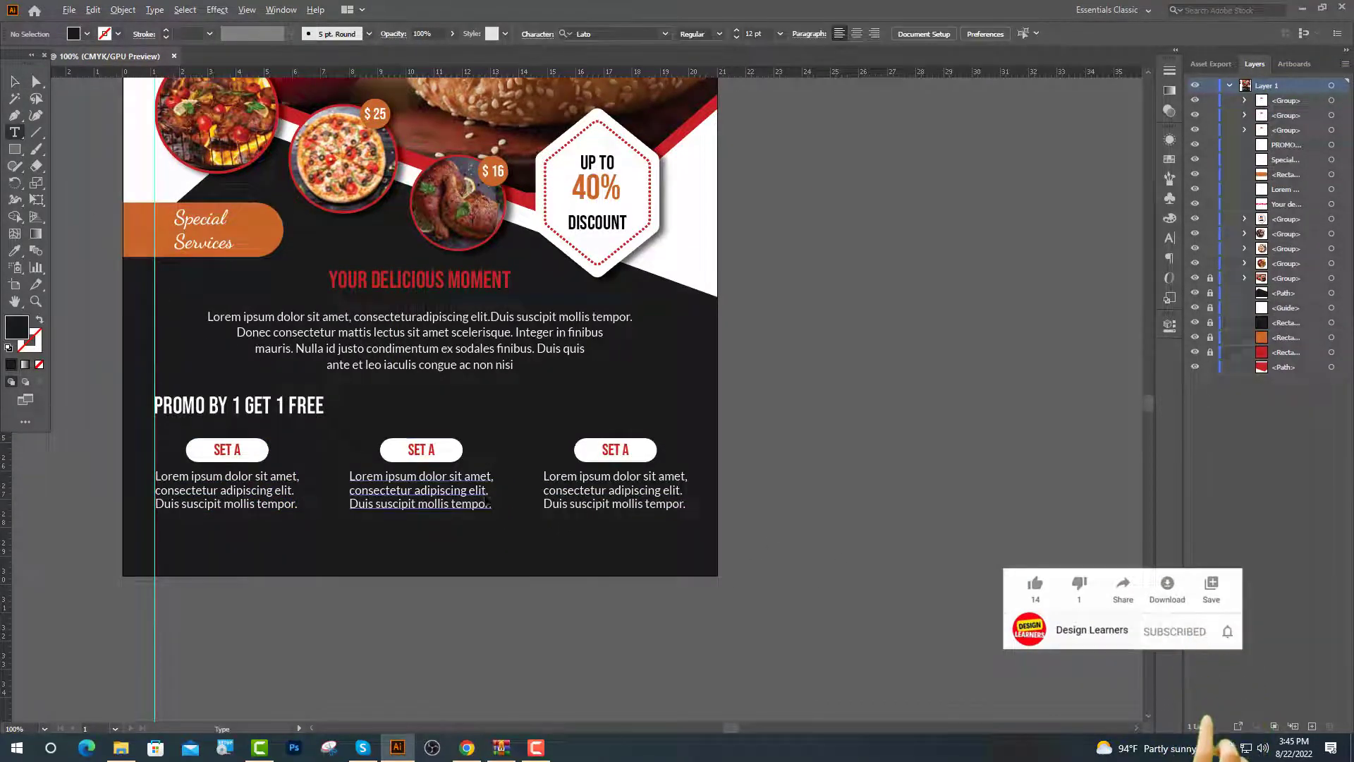
scroll(192, 478, "up", 4)
double_click(238, 449)
type("B")
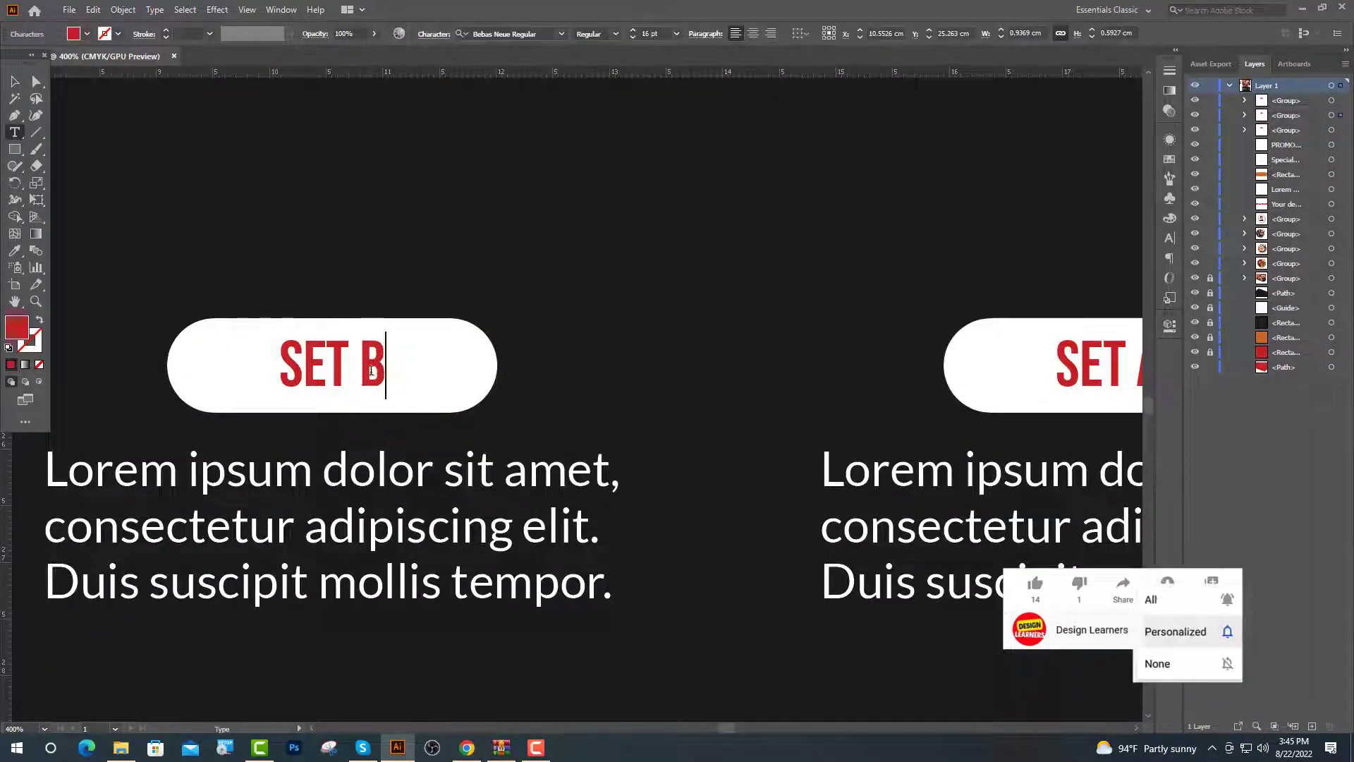
scroll(983, 387, "up", 1)
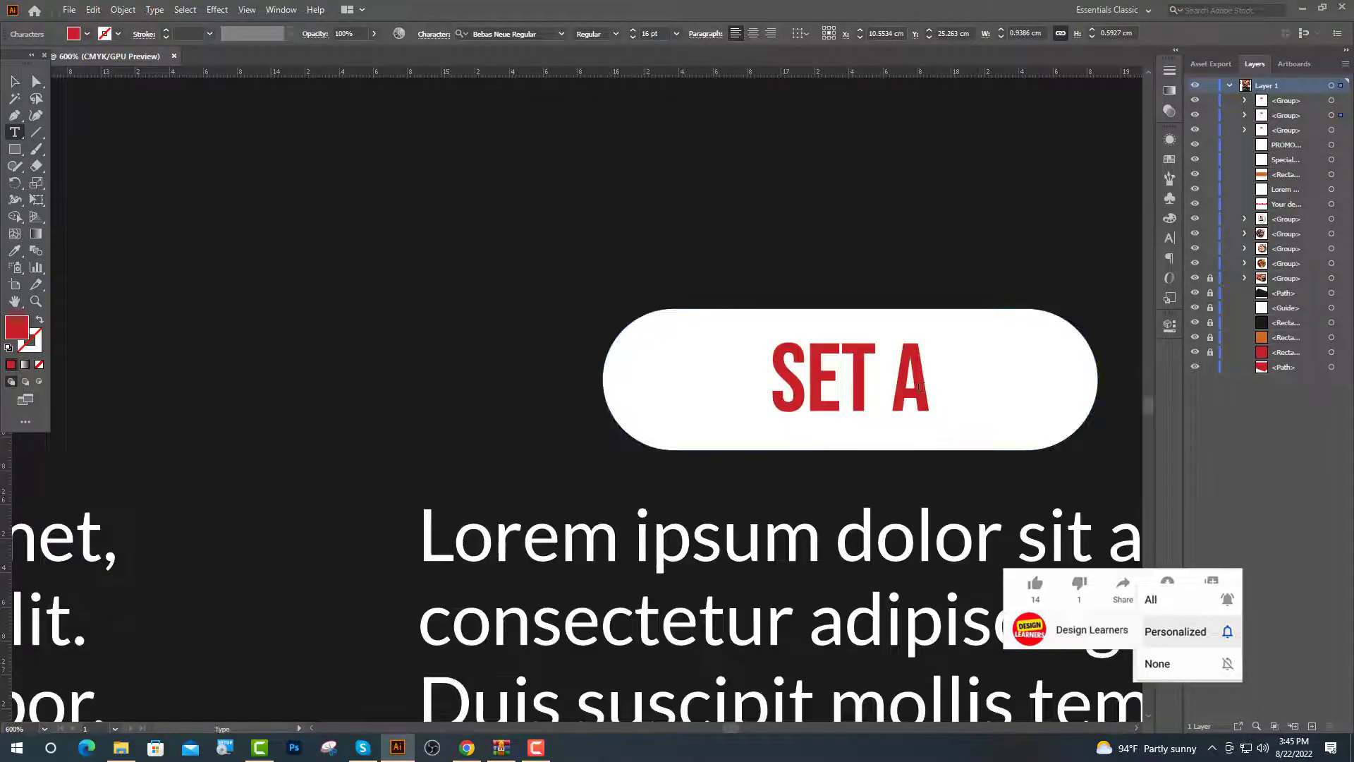
double_click(910, 390)
type("C")
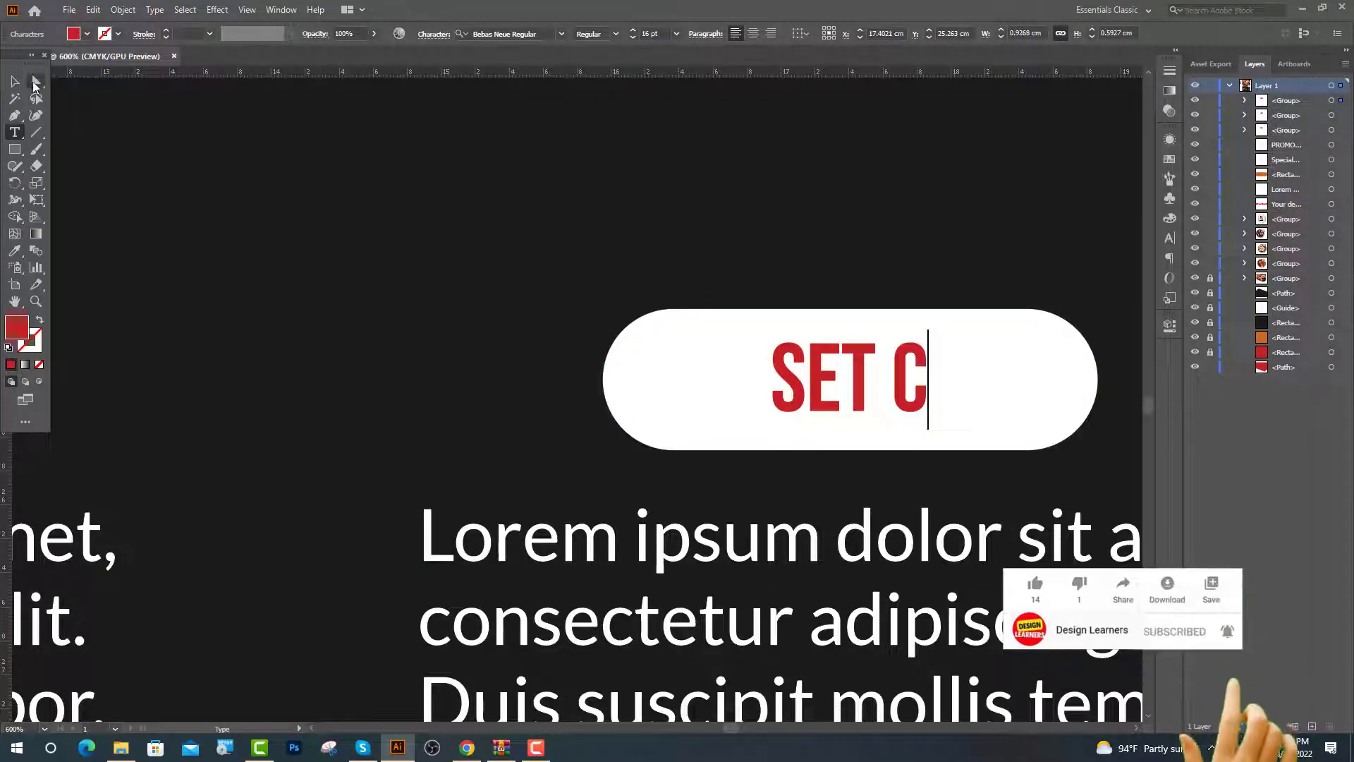
Color the PROMO BY 1 GET 1 FREE heading orange by sampling the orange shape
key("ctrl+1")
left_click_drag(365, 516, 364, 516)
key("i")
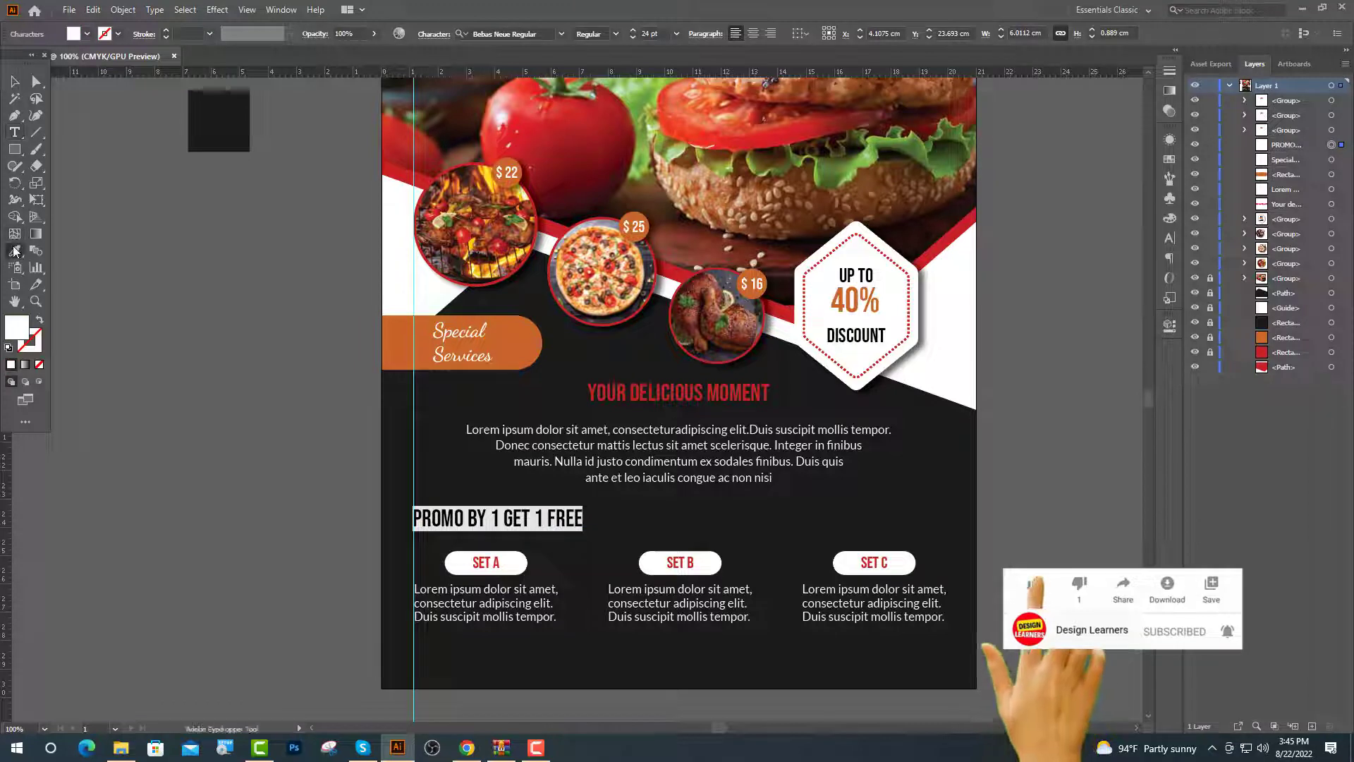
left_click(396, 345)
left_click_drag(396, 346, 314, 235)
key("ctrl+shift+a")
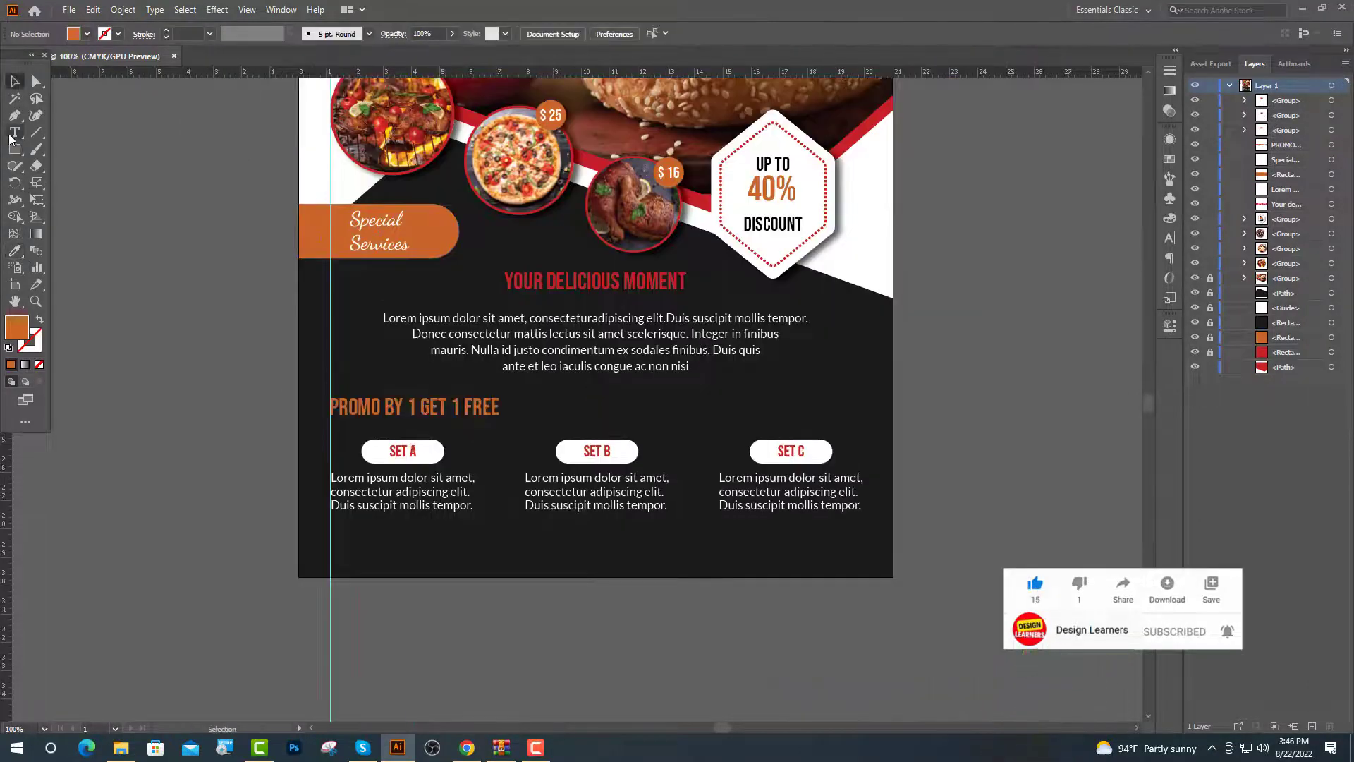
left_click(14, 115)
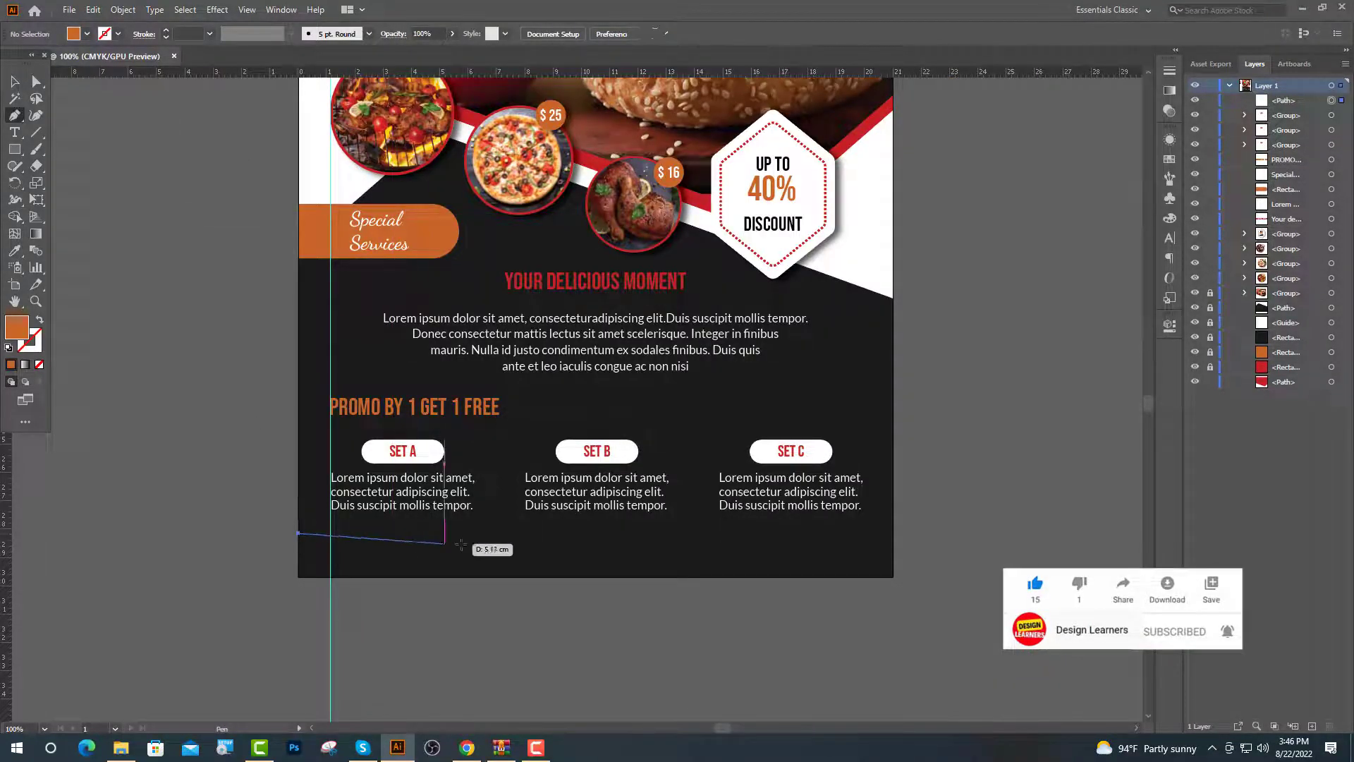
Draw an orange footer band along the flyer's bottom and adjust its top and bottom edges
left_click(299, 534)
left_click(893, 534)
left_click(893, 575)
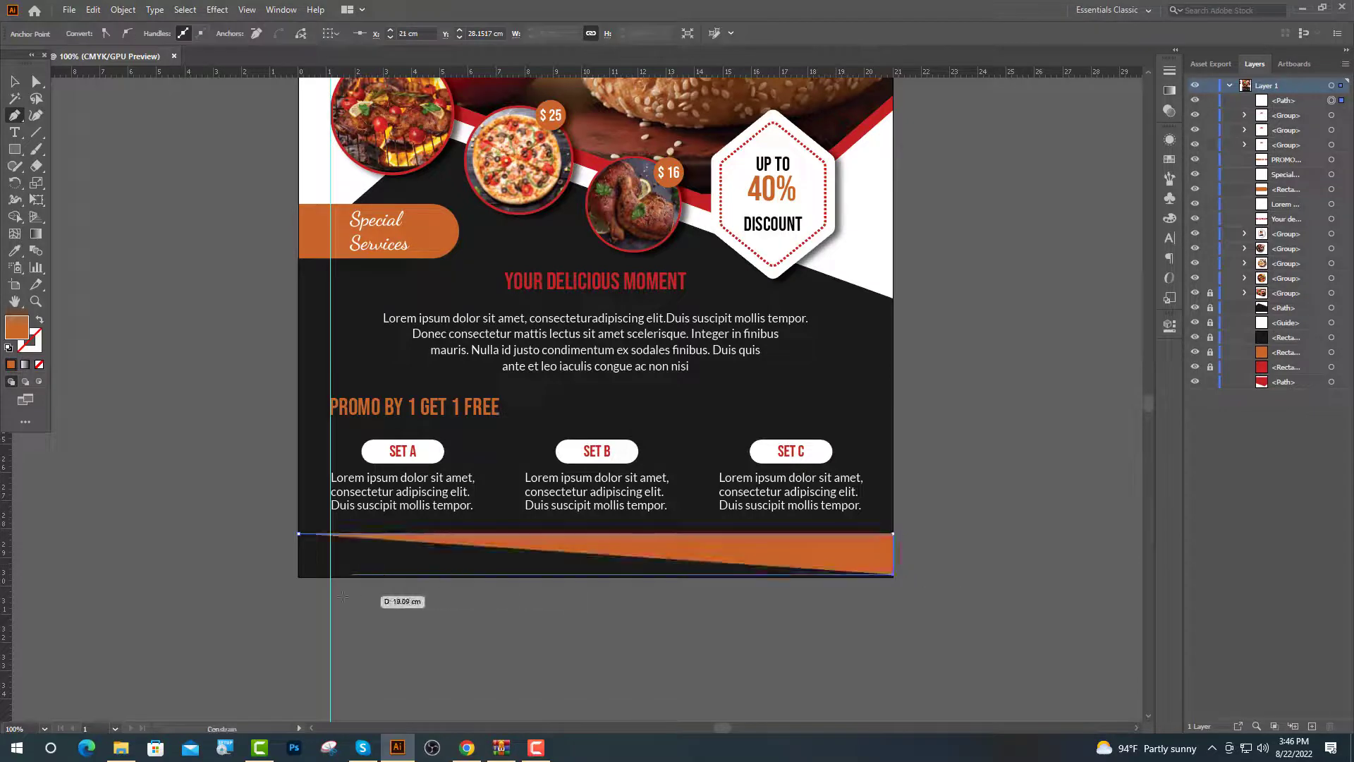
left_click(299, 575)
left_click(300, 534)
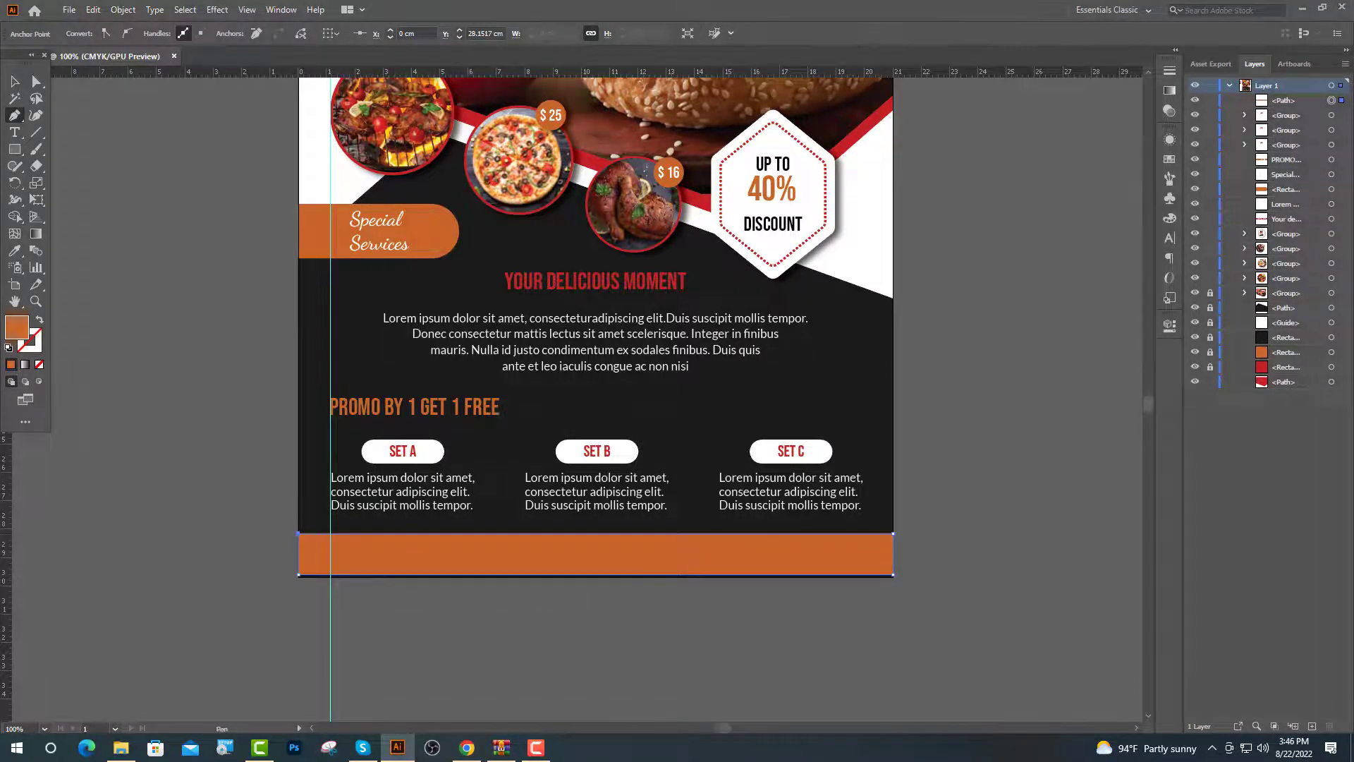
key("v")
left_click_drag(606, 547, 520, 559)
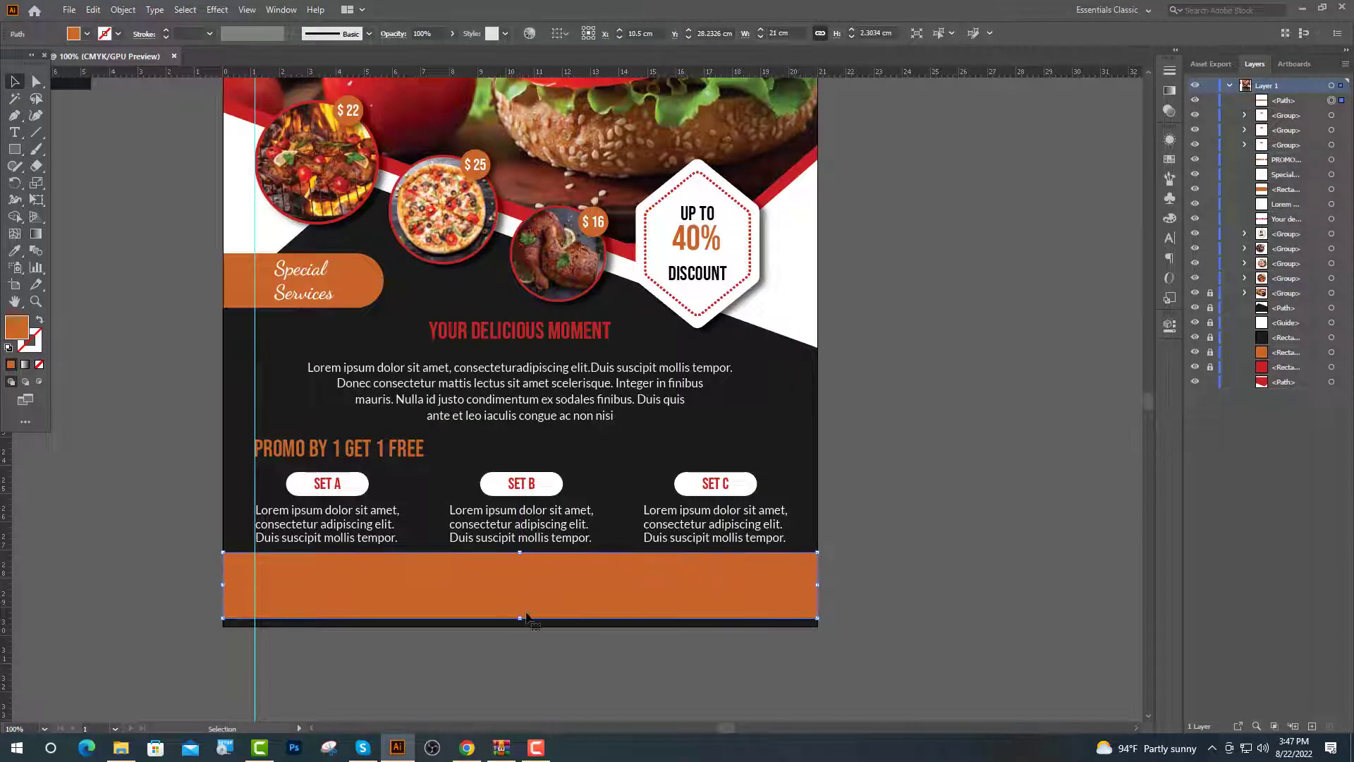
left_click_drag(520, 618, 520, 626)
left_click_drag(810, 594, 434, 468)
Duplicate the orange band 10.5 cm to the right to fill the bottom width
left_click(474, 514)
left_click_drag(307, 439, 603, 442)
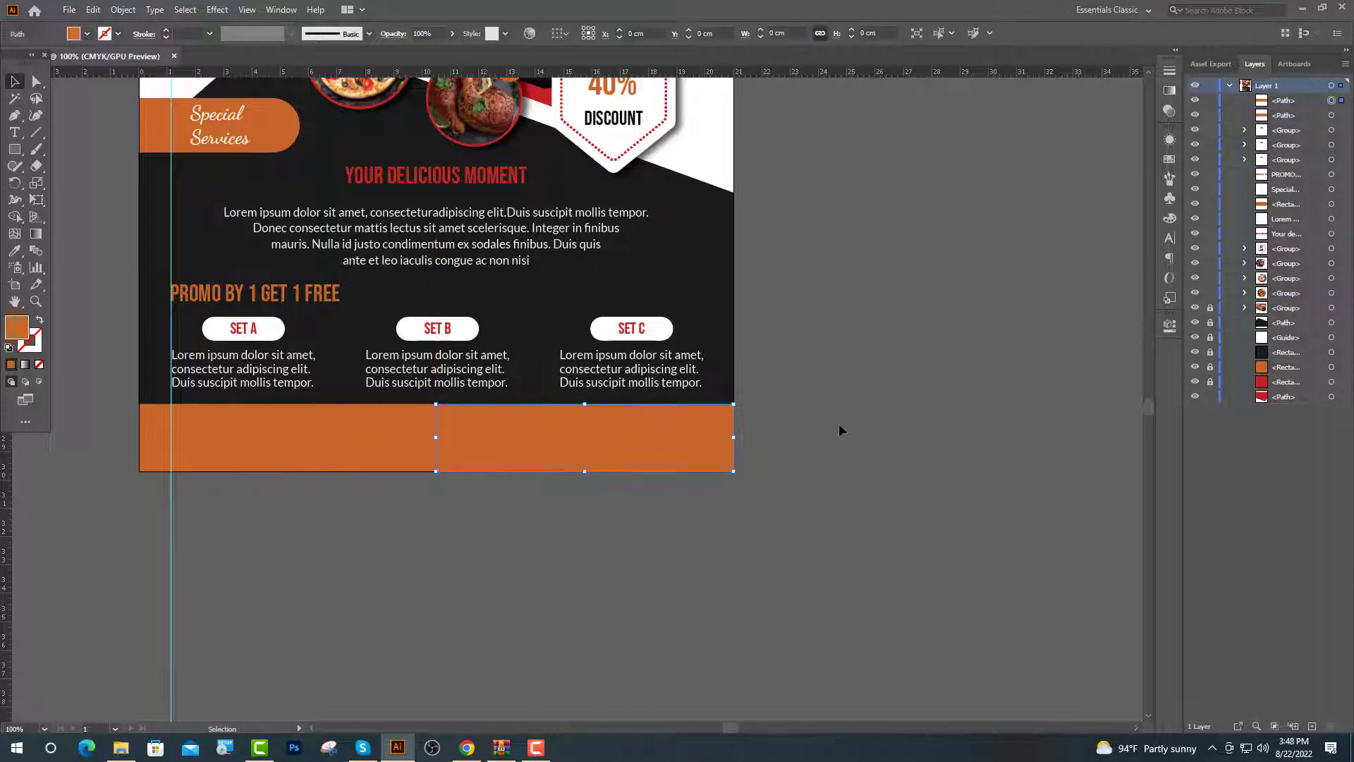
key("ctrl+minus")
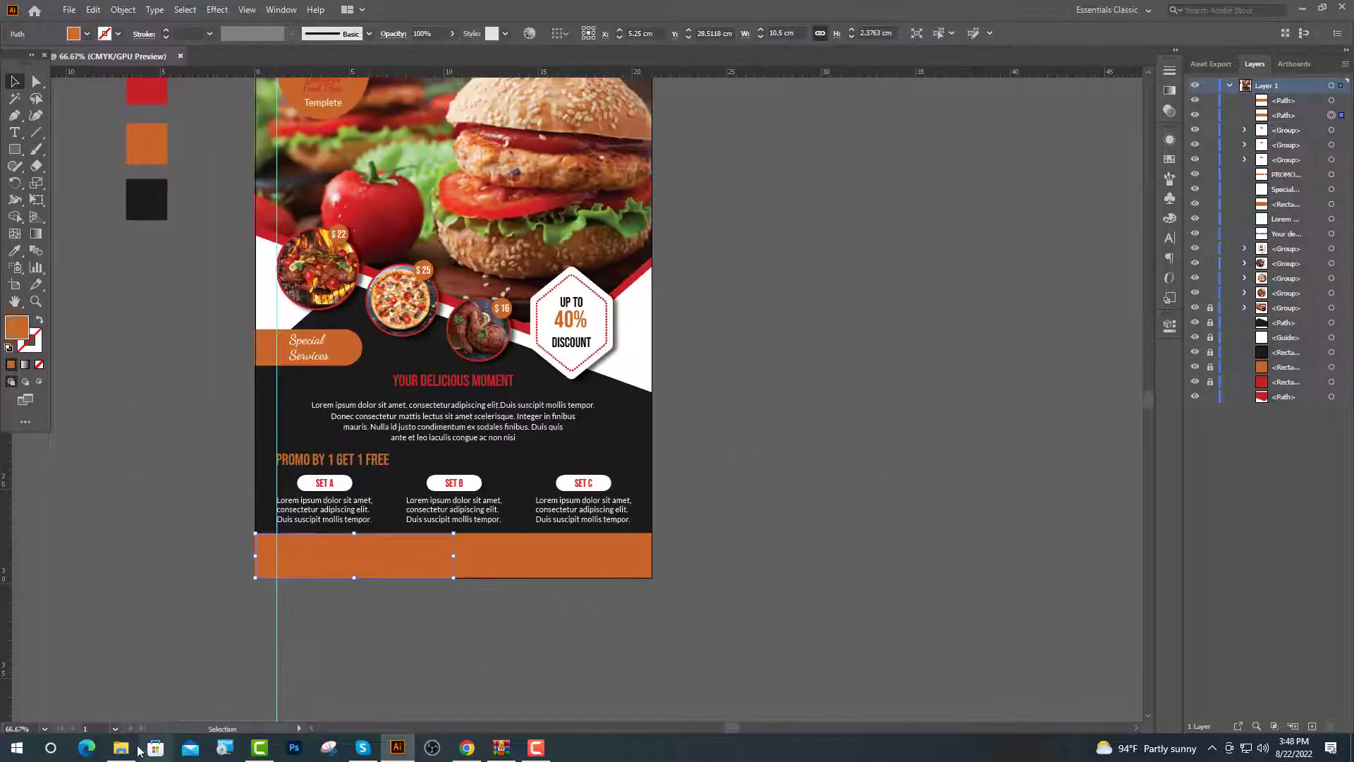
Import the chicken-skewers photo from the Image 2 folder, shrink it and place it bottom-left
left_click(121, 747)
double_click(160, 123)
left_click_drag(170, 118, 378, 630)
left_click_drag(400, 700, 331, 581)
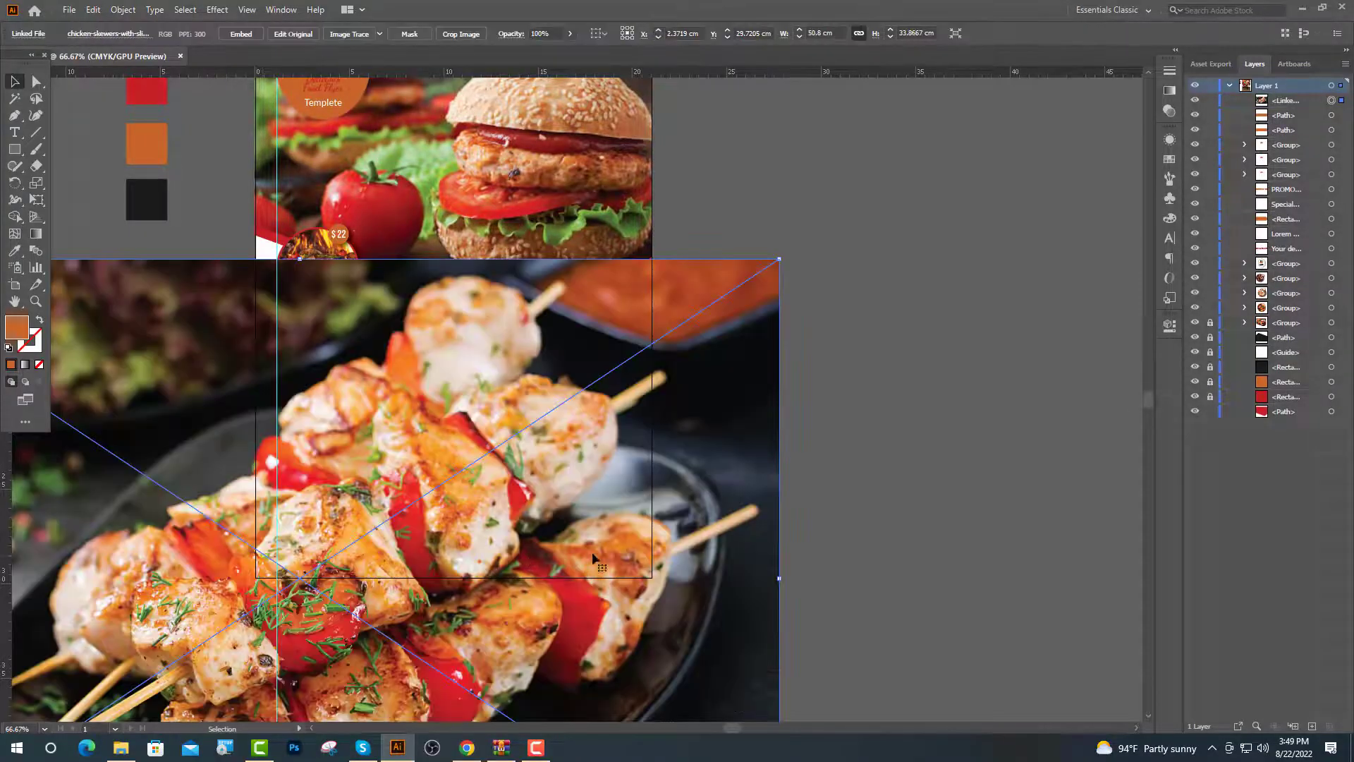
scroll(588, 526, "down", 2)
left_click_drag(443, 391, 457, 593)
scroll(456, 594, "up", 4)
left_click_drag(624, 490, 822, 455)
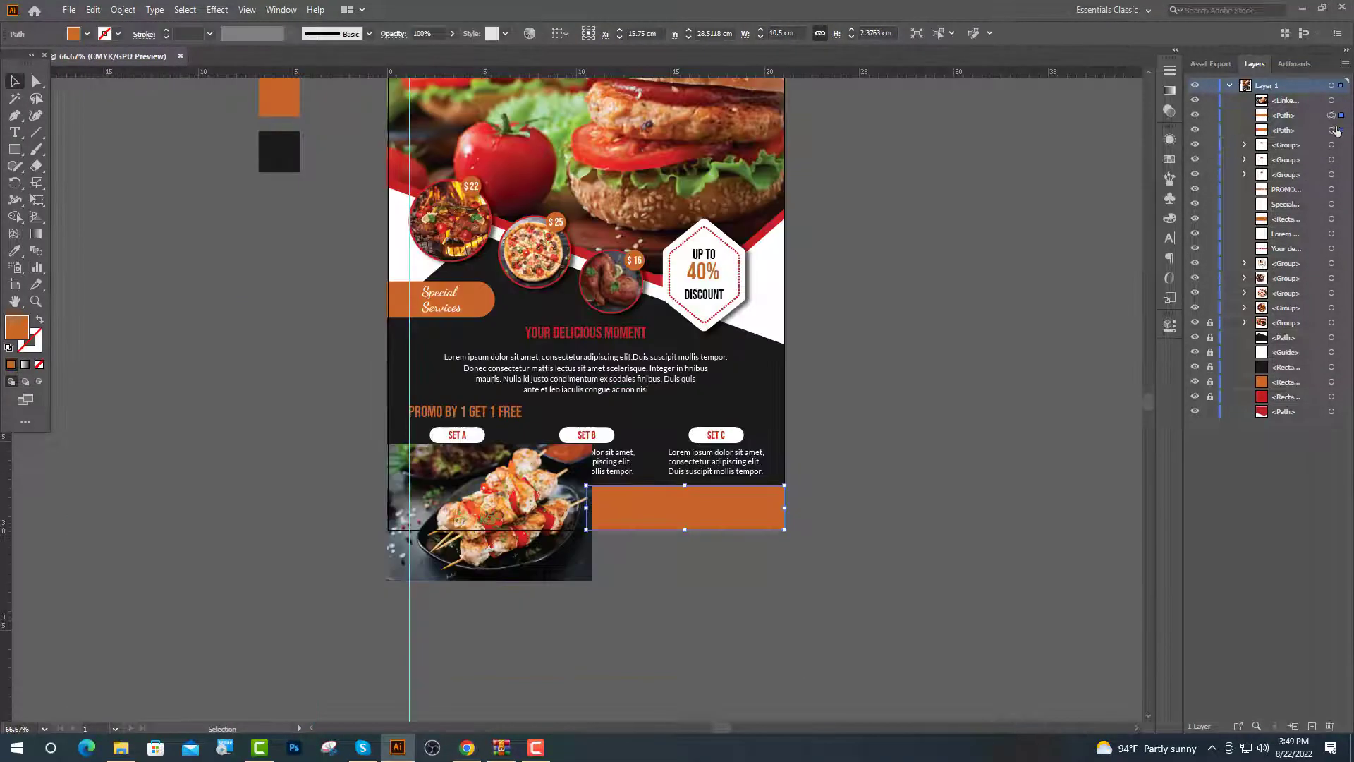
Stack the photo beneath the left footer rectangle and make a clipping mask from both
left_click(1332, 130)
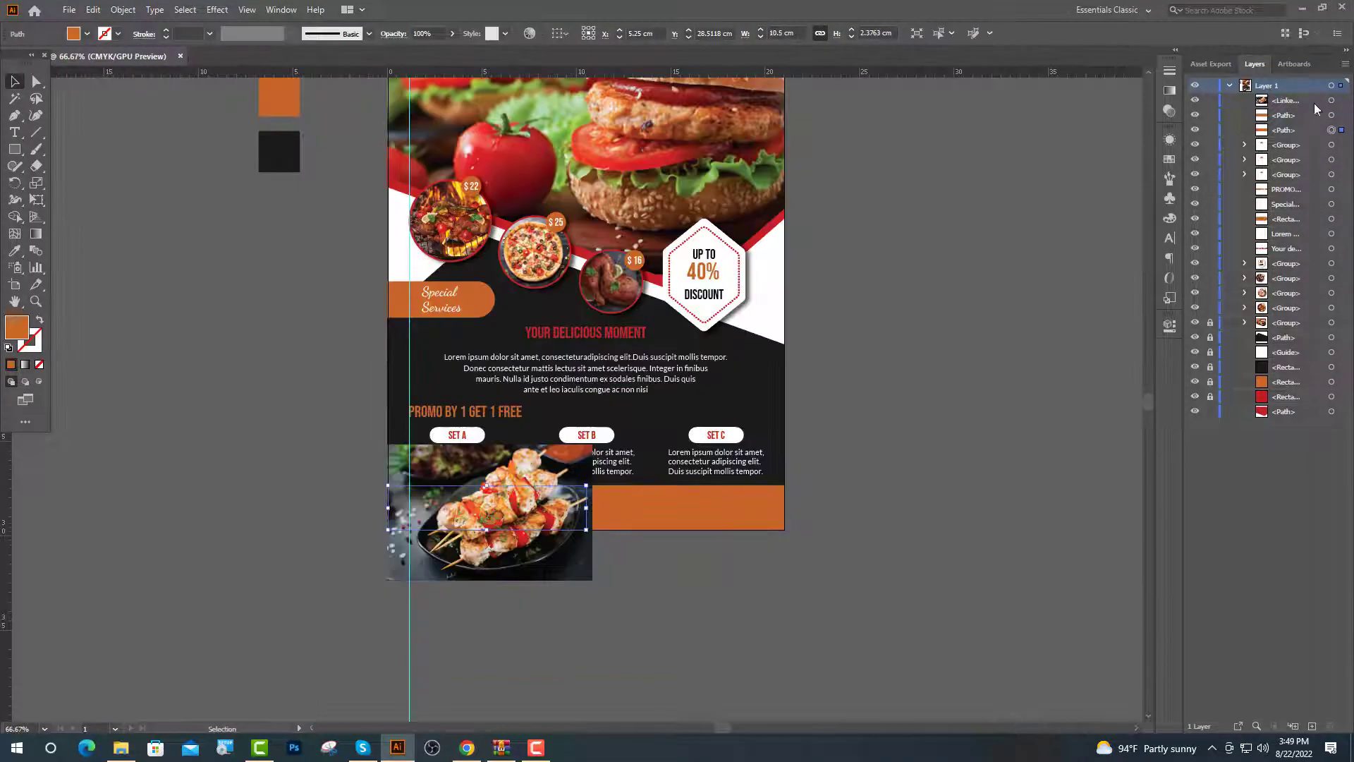
left_click_drag(1298, 101, 1306, 137)
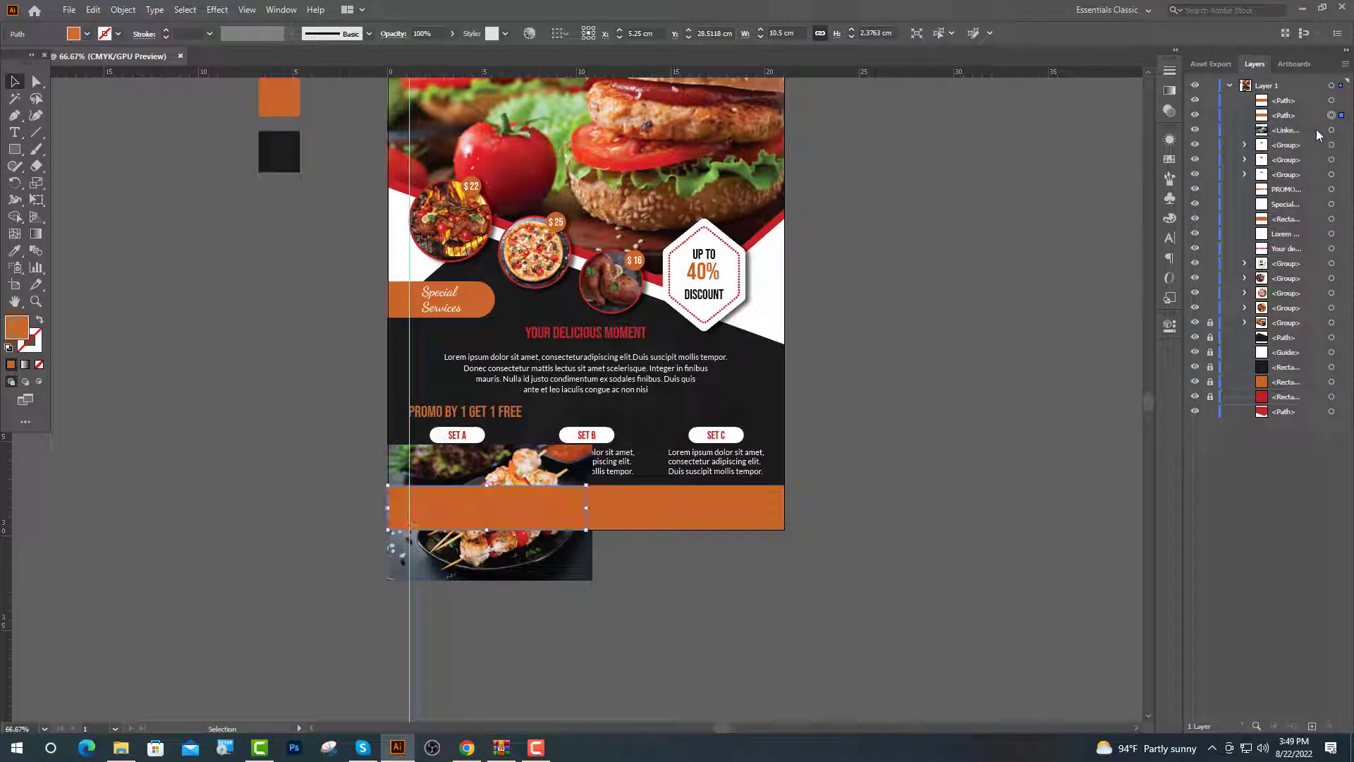
left_click(1331, 130, "shift")
right_click(485, 293)
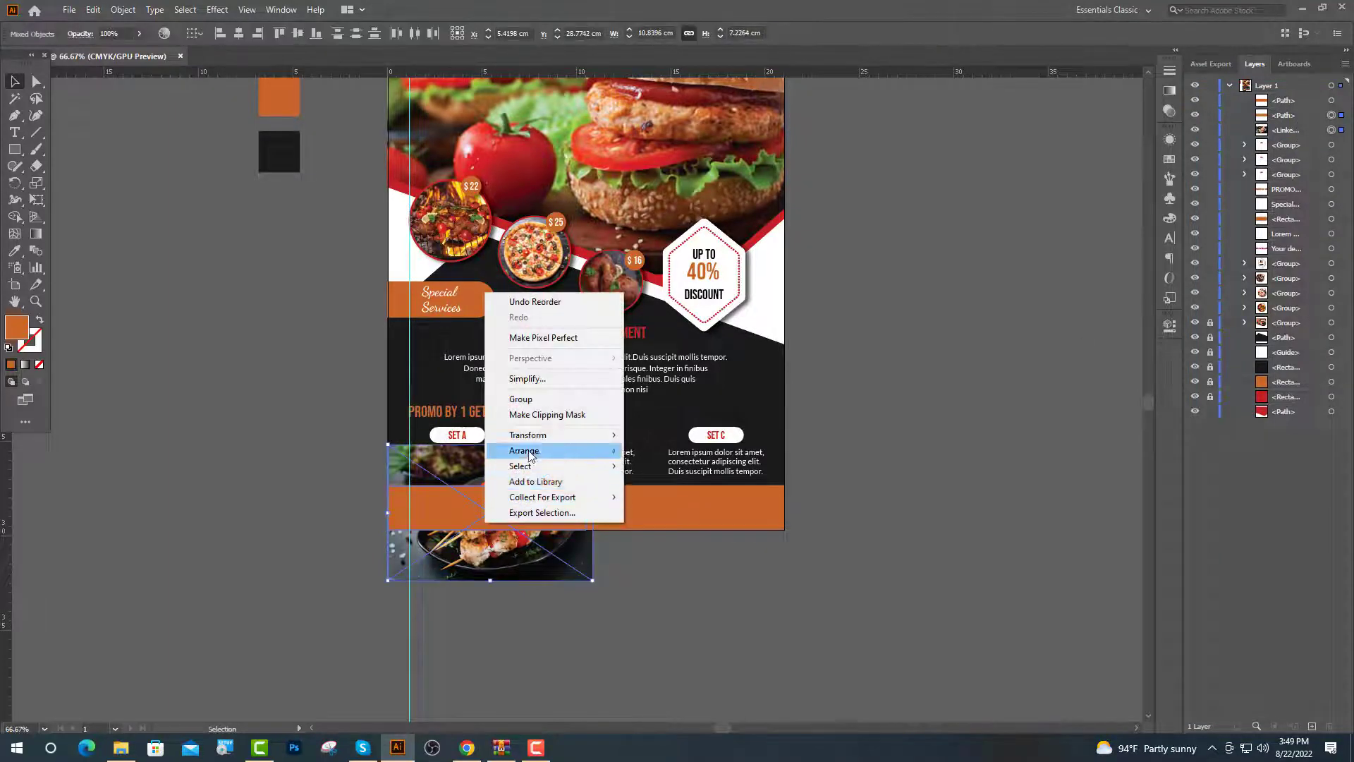
left_click(547, 415)
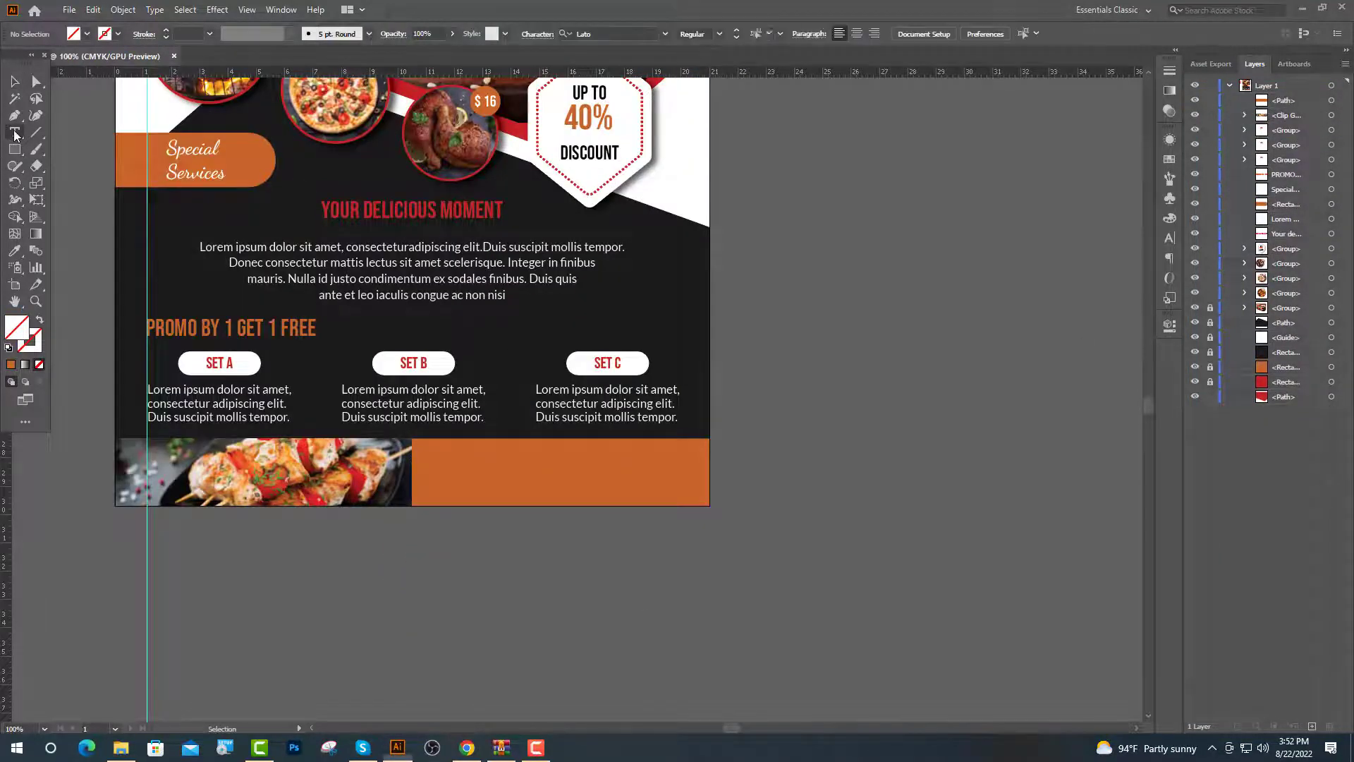
scroll(441, 465, "up", 2)
Add the 'For Reservation Contact' text line in the orange footer
left_click(409, 437)
left_click(14, 250)
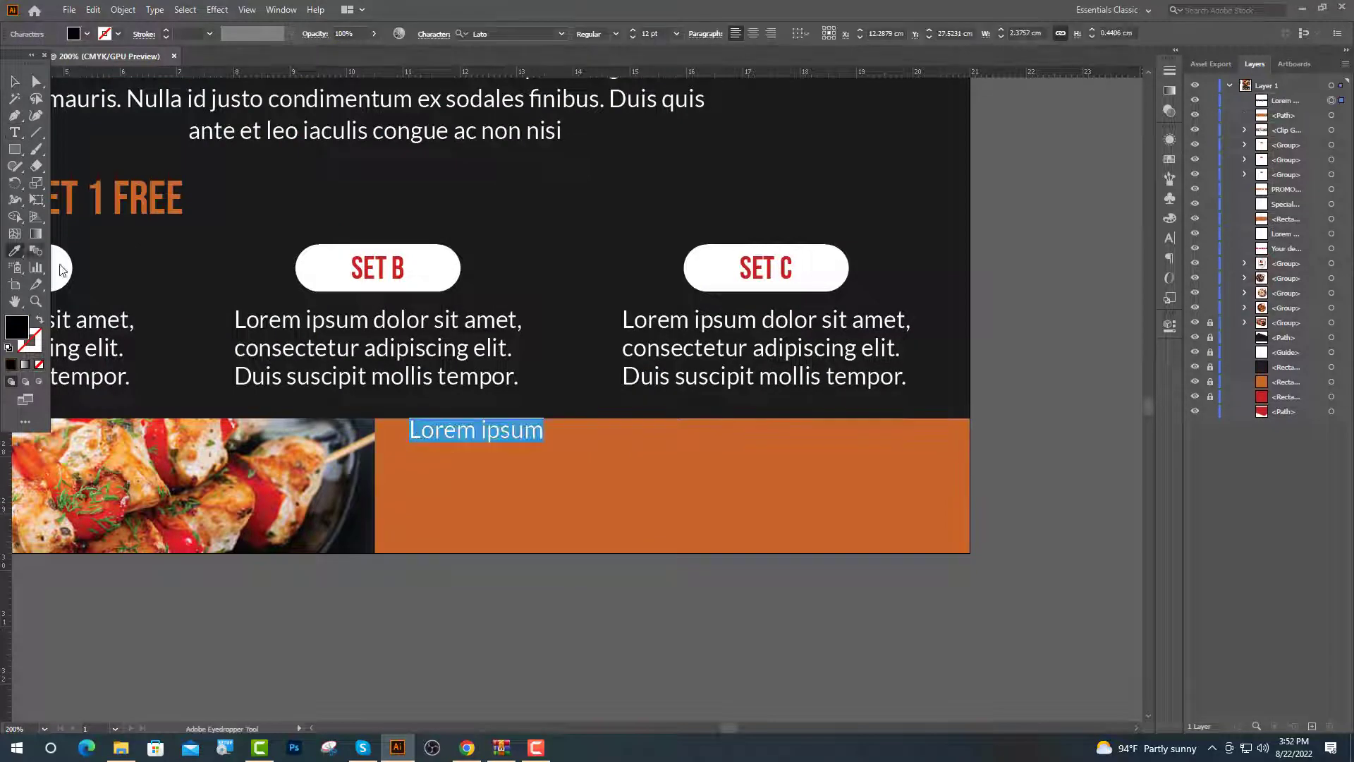
left_click(317, 268)
key("t")
key("BackSpace")
type("F")
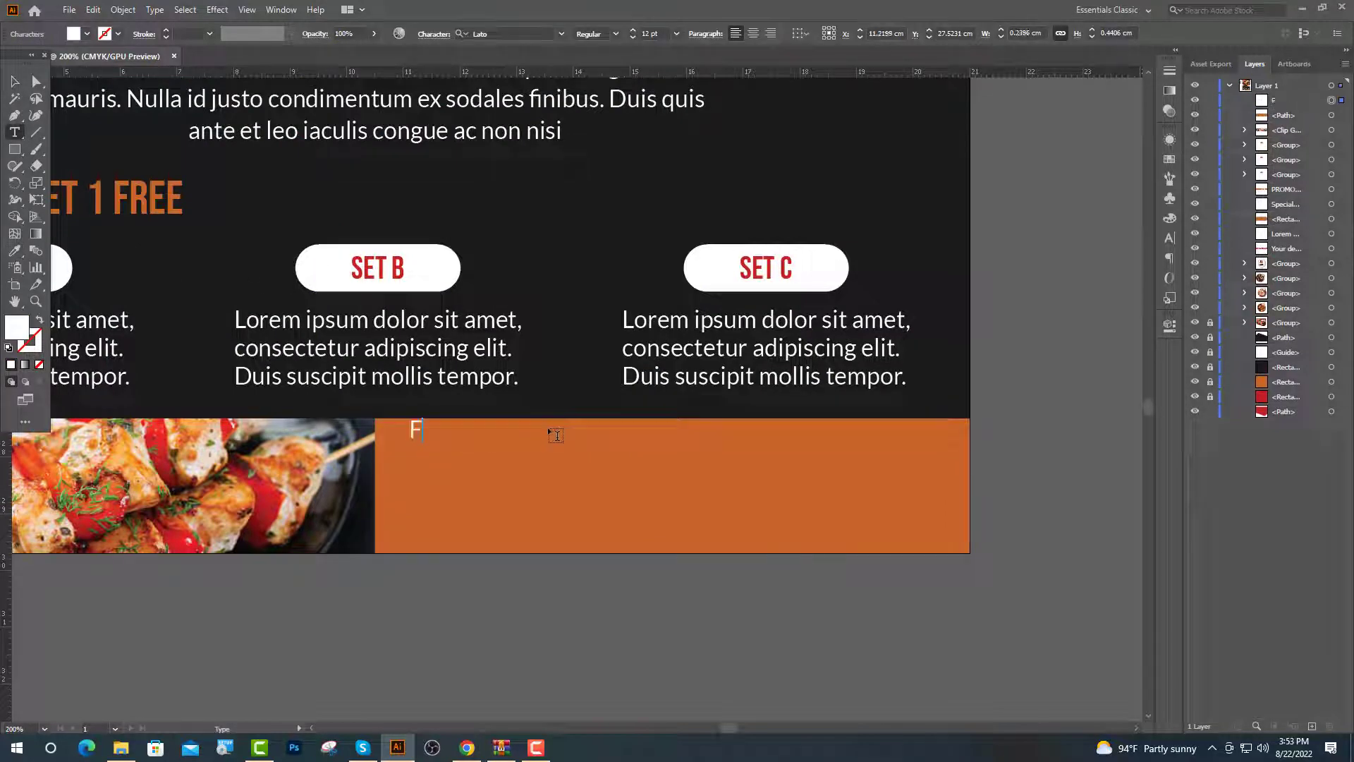
type("or Reservation Contact")
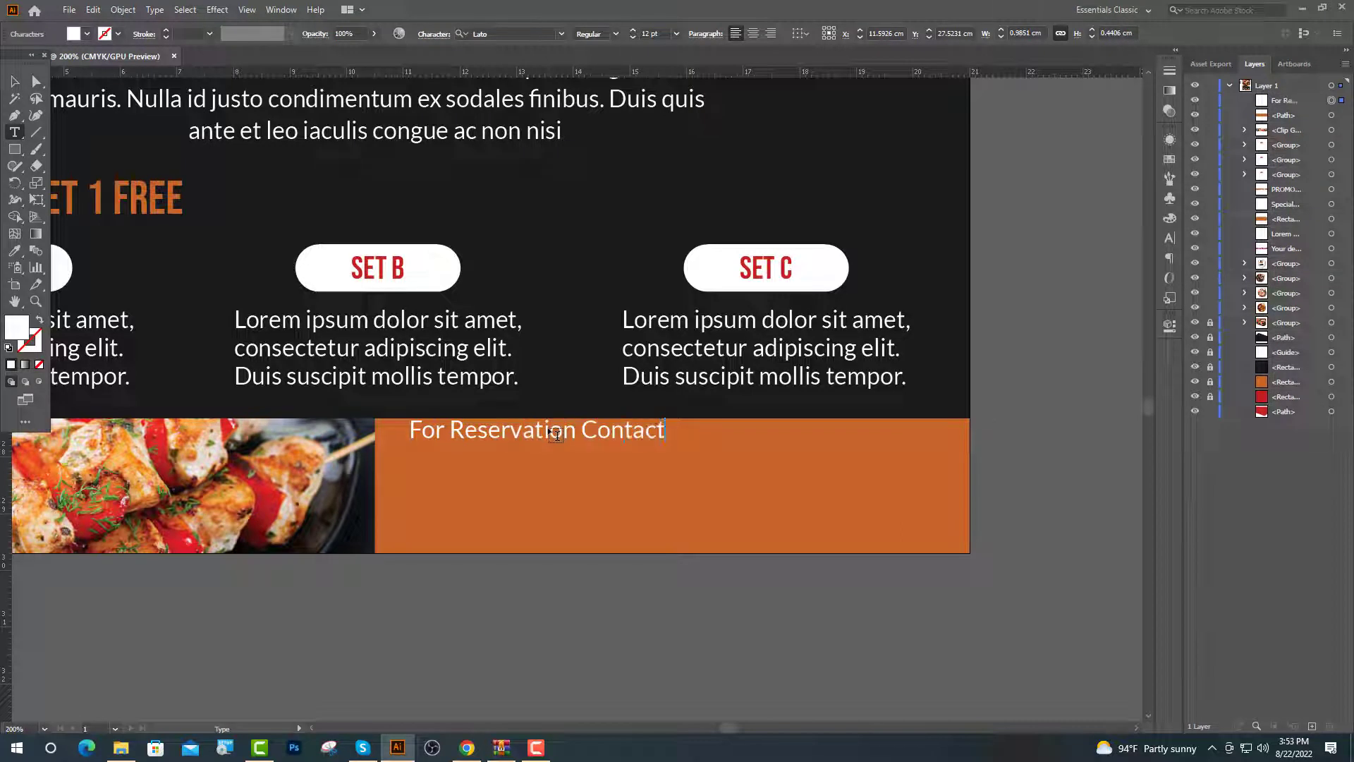
key("Escape")
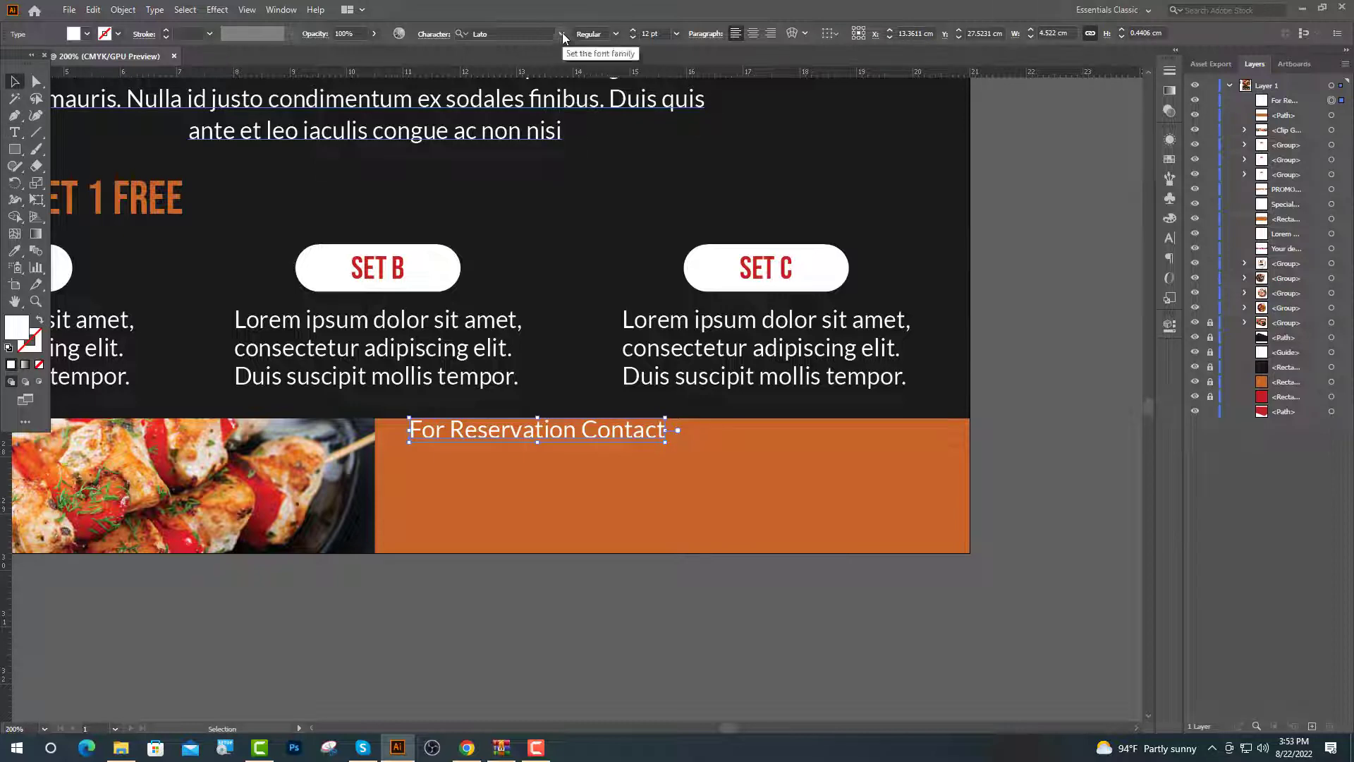
Set the heading to Dancing Script, Bold, 16 pt
left_click(561, 33)
left_click(522, 125)
left_click(615, 34)
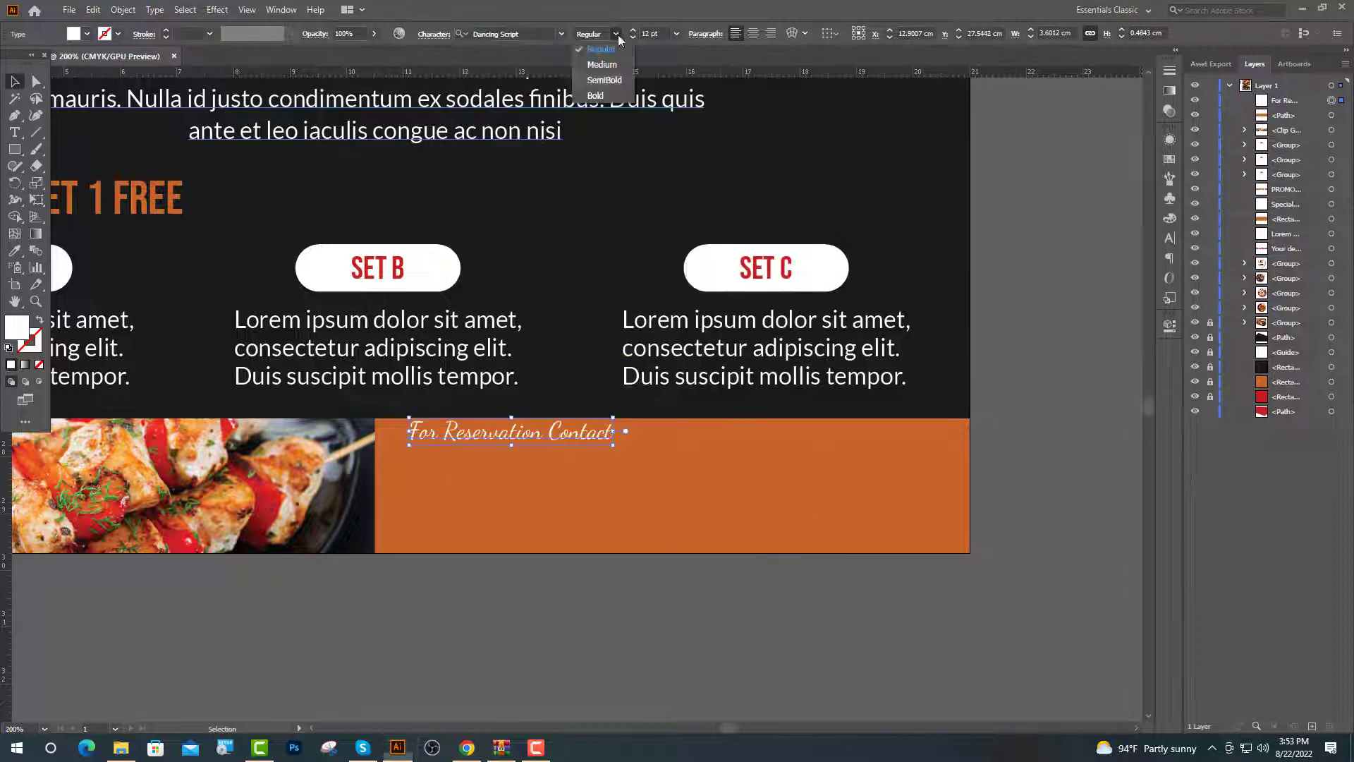
left_click(598, 95)
double_click(646, 34)
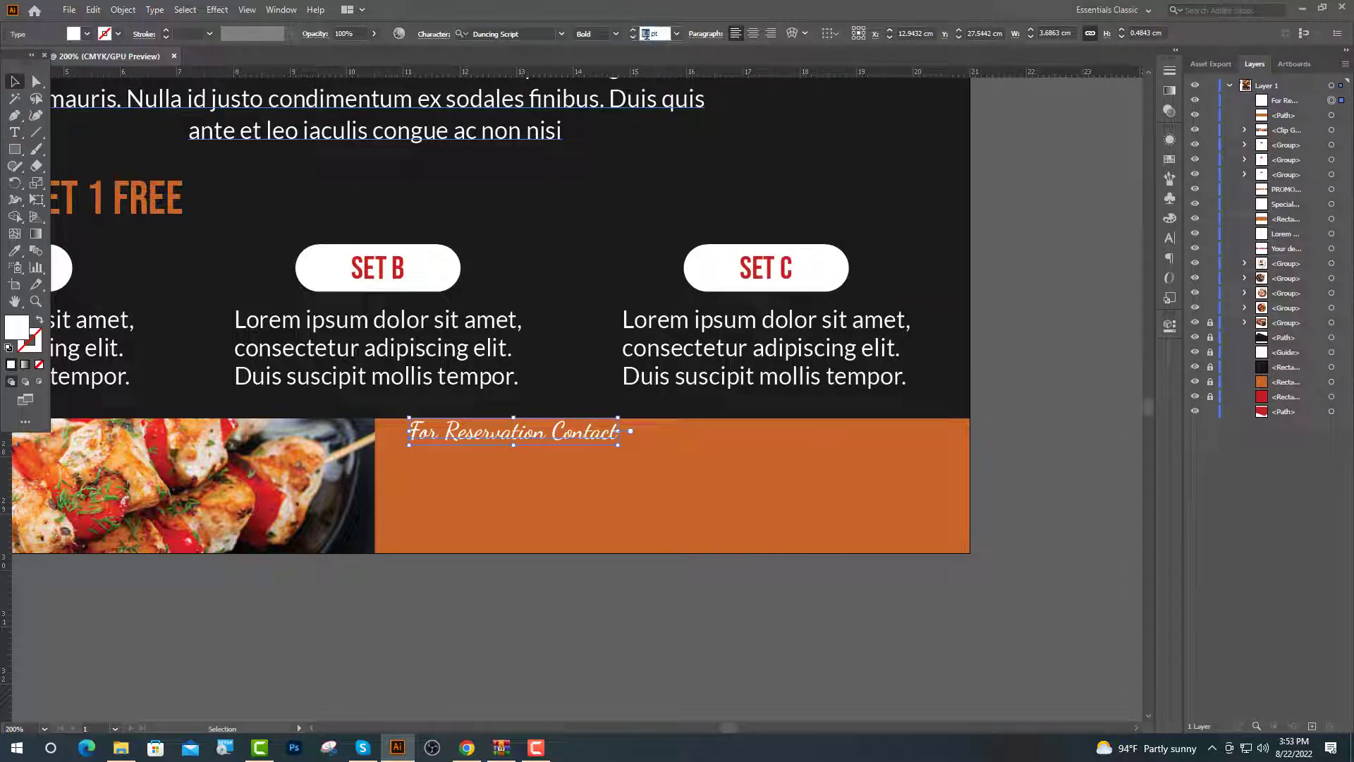
type("16")
key("Return")
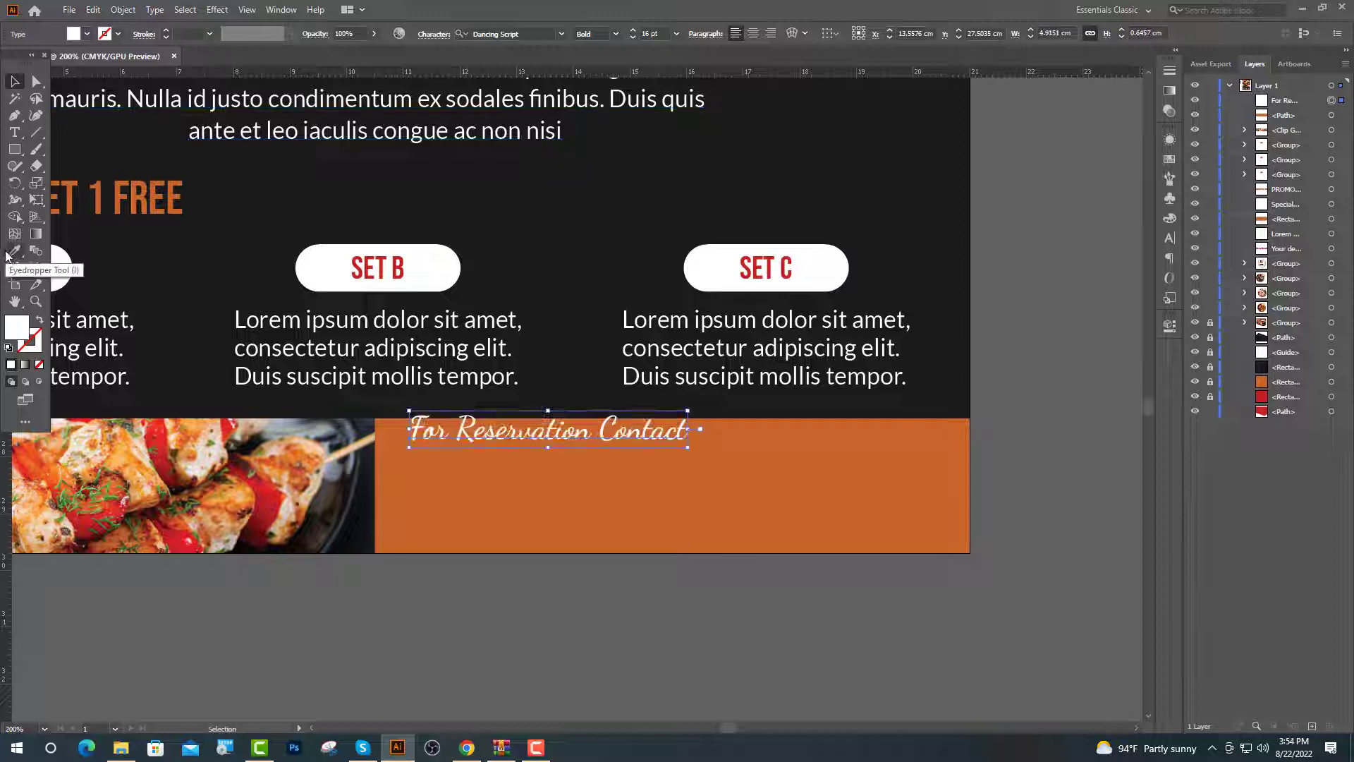
Color the heading red with the Eyedropper and nudge it slightly lower in the footer
left_click(14, 250)
scroll(638, 360, "down", 1)
scroll(596, 353, "down", 3)
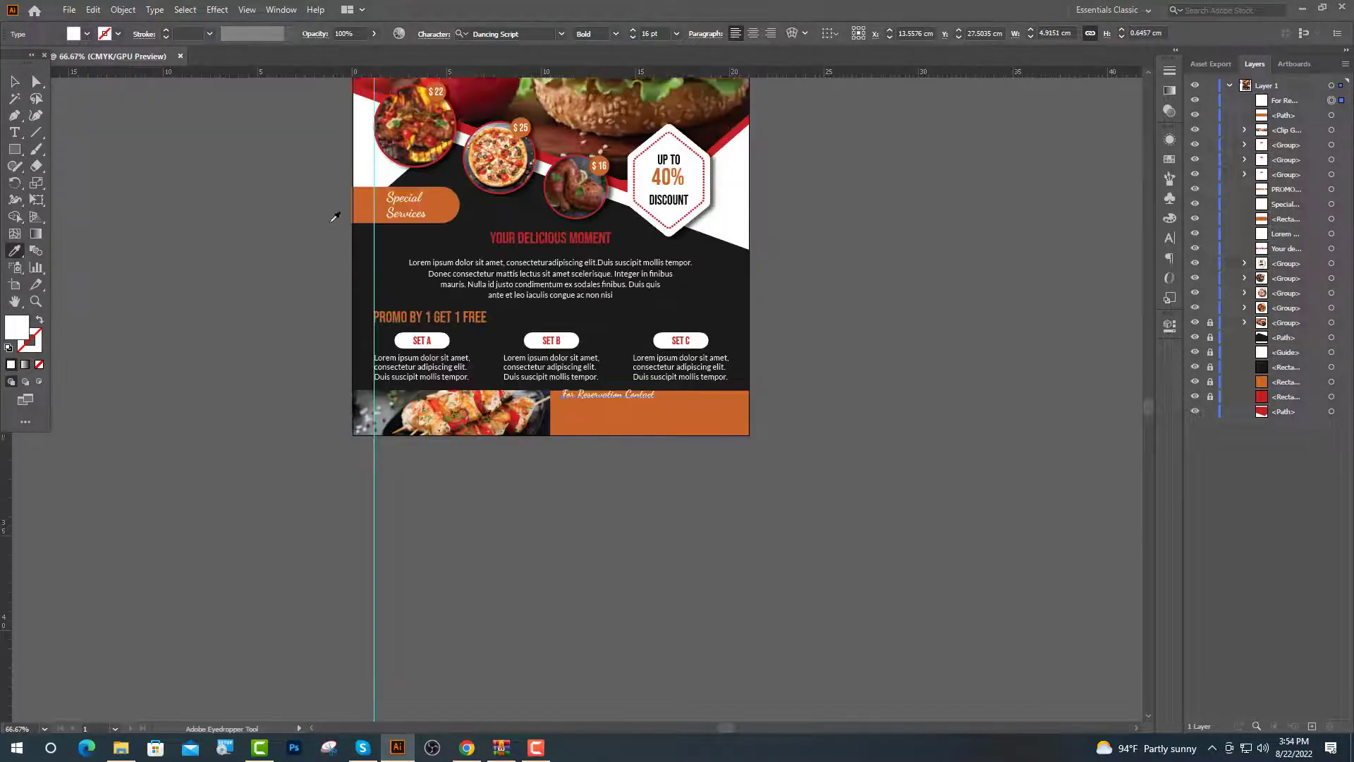
scroll(345, 205, "up", 5)
left_click(248, 128)
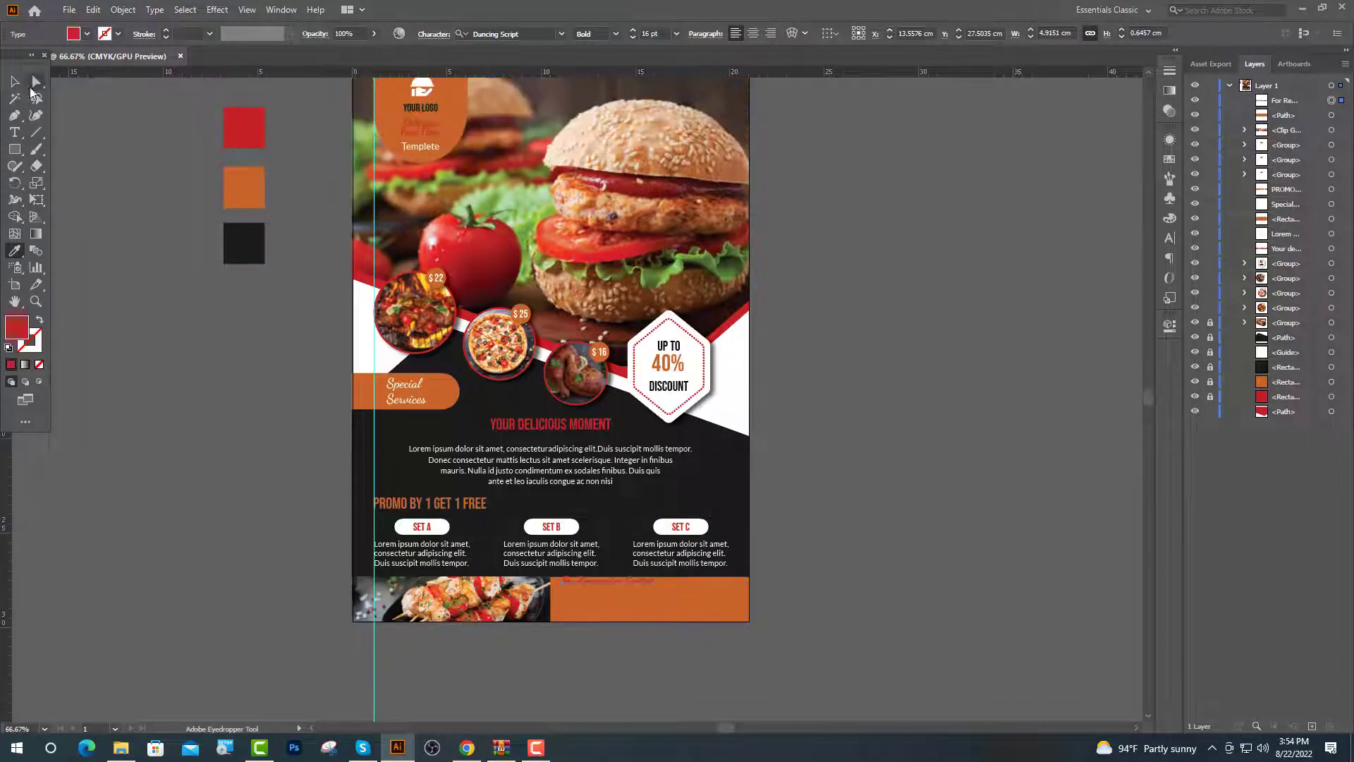
left_click(14, 81)
scroll(625, 493, "down", 3)
left_click(624, 493)
scroll(624, 493, "up", 5)
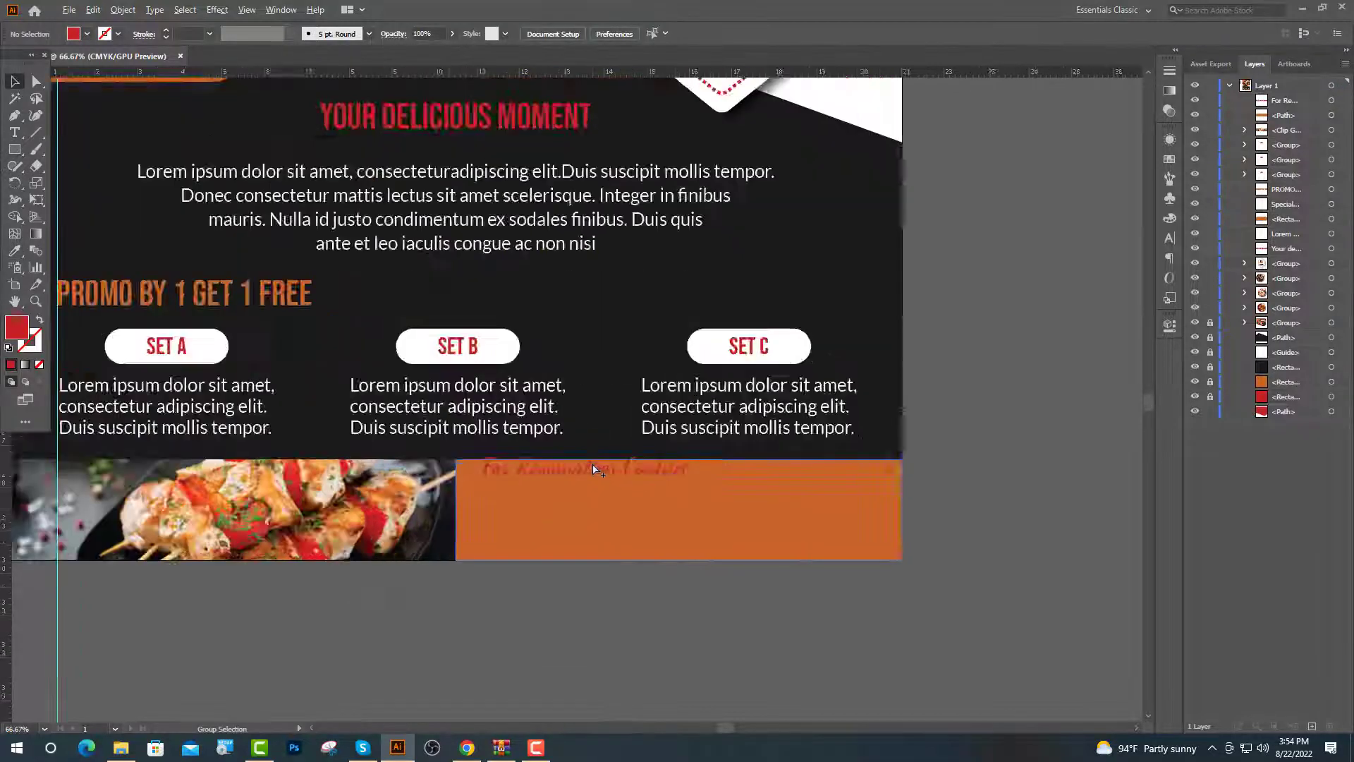
left_click_drag(588, 464, 580, 494)
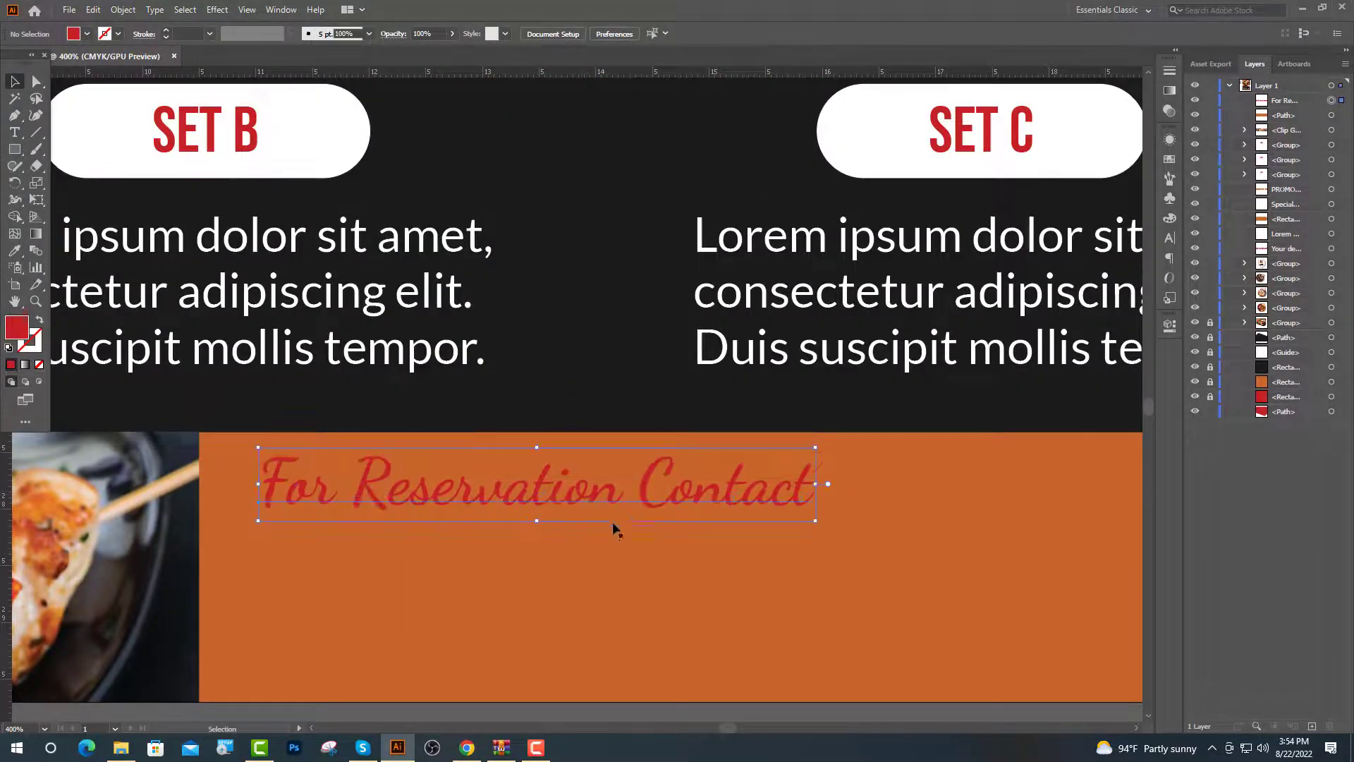
Add the phone number in Bebas Neue Regular and position it under the heading
key("ctrl+minus")
key("ctrl+minus")
key("t")
left_click(404, 449)
left_click(501, 33)
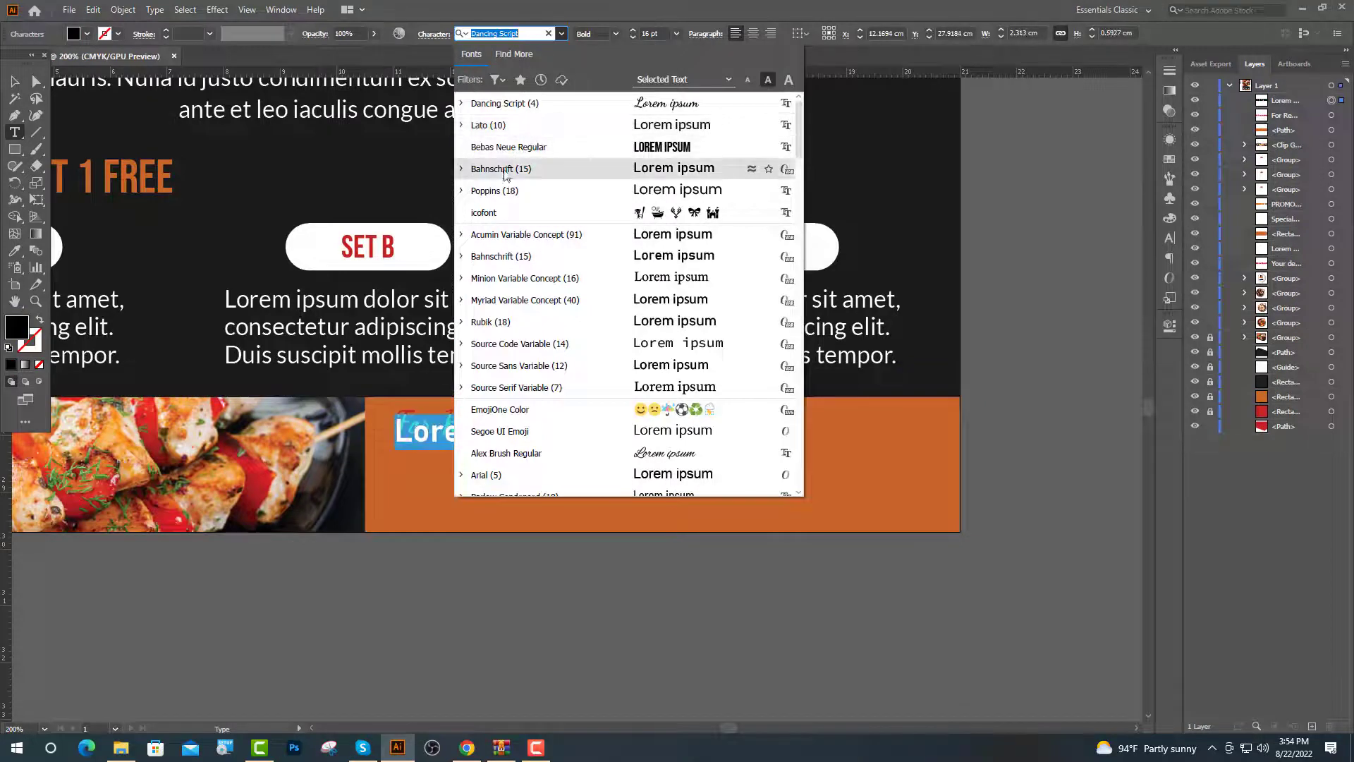
left_click(508, 146)
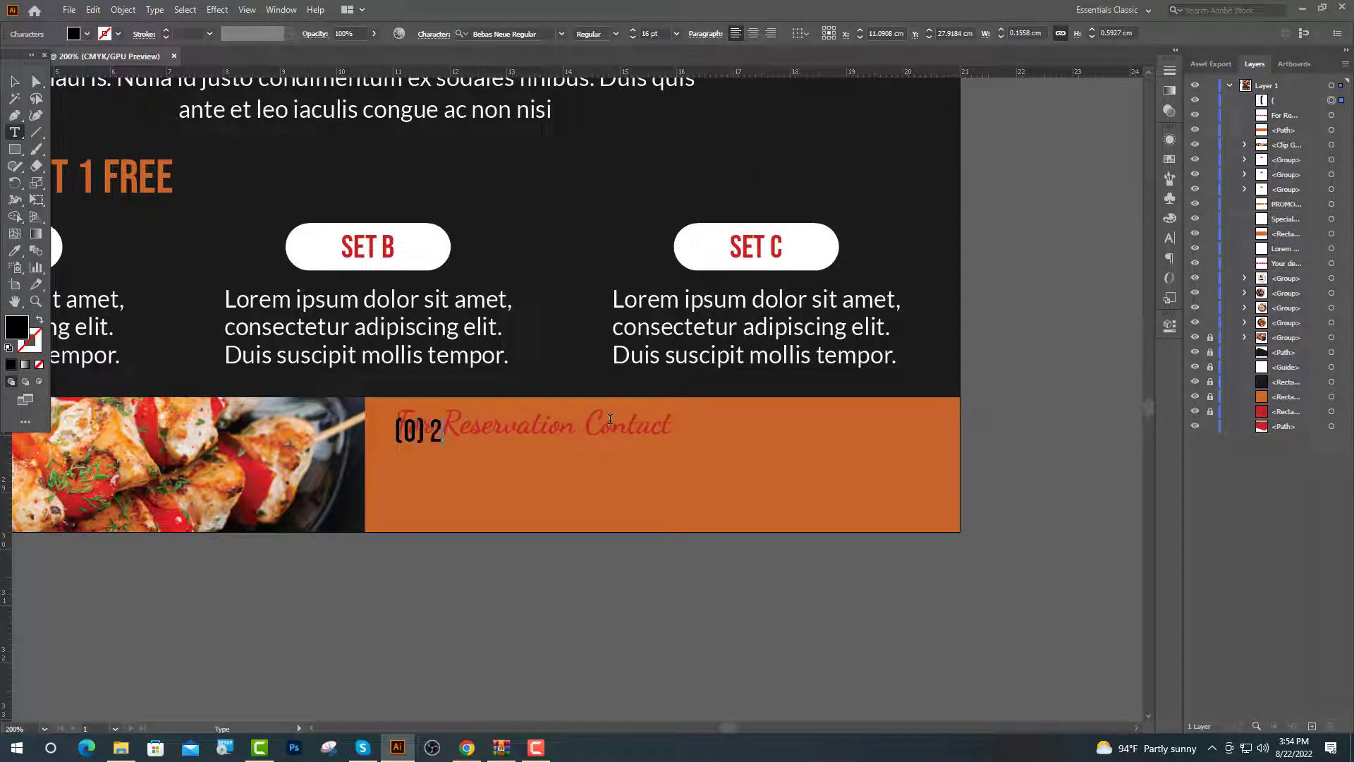
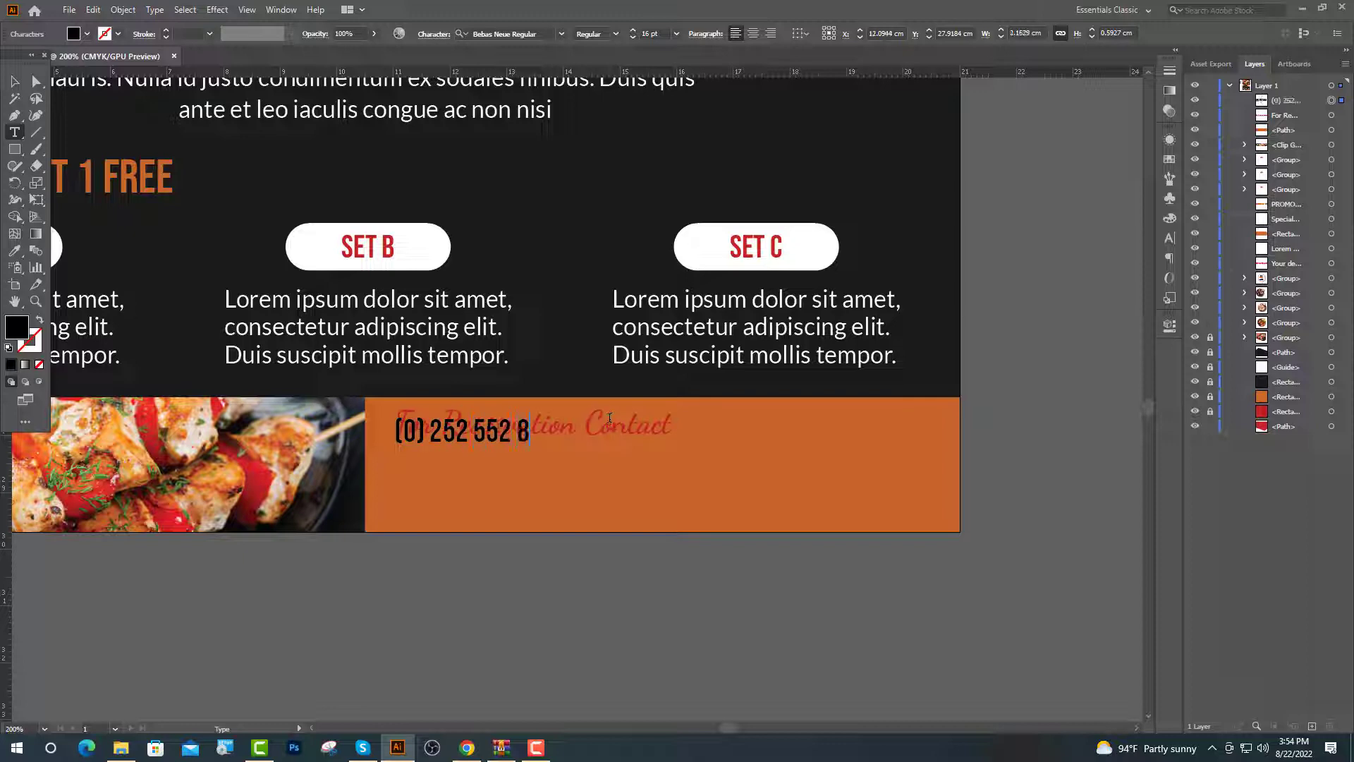
key("Escape")
left_click_drag(458, 437, 459, 443)
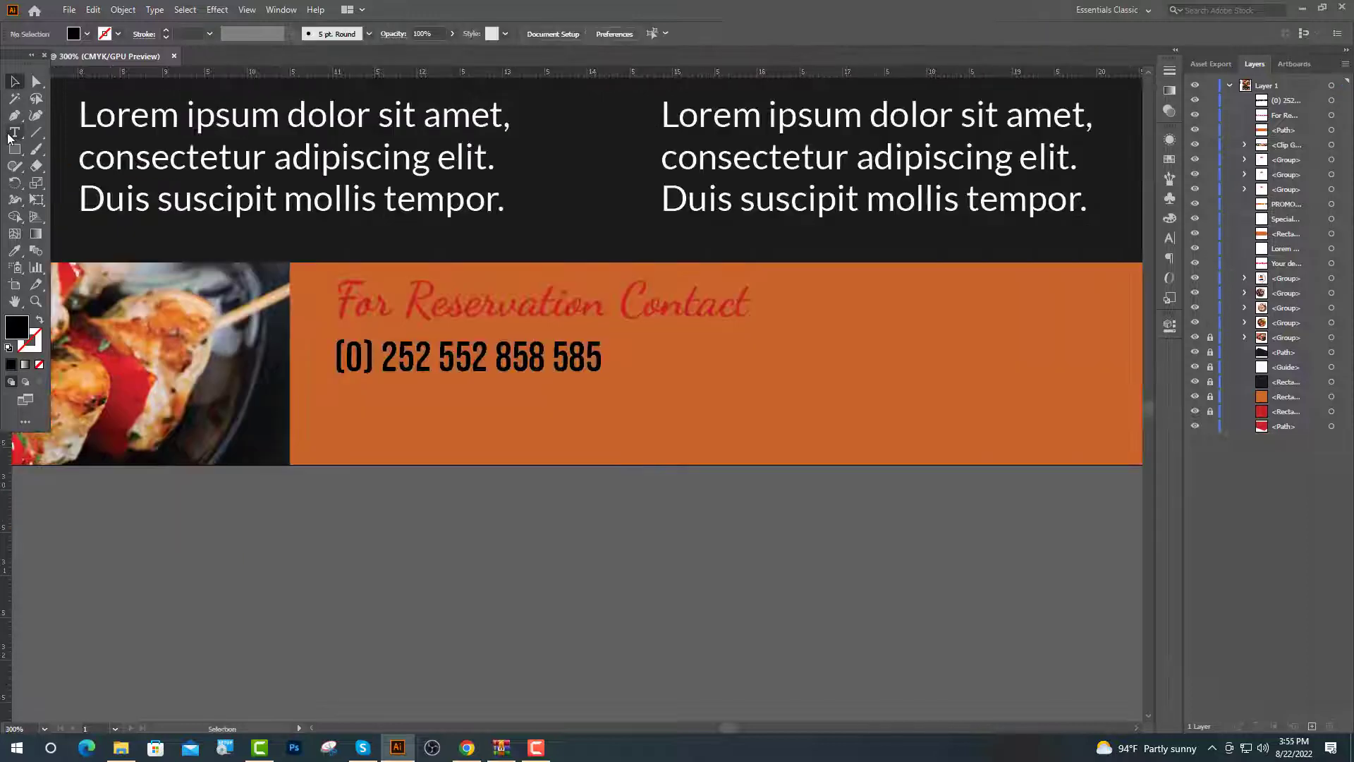
Start a Lato 10 pt text line below the phone number and begin typing the restaurant address
left_click(13, 133)
left_click(331, 402)
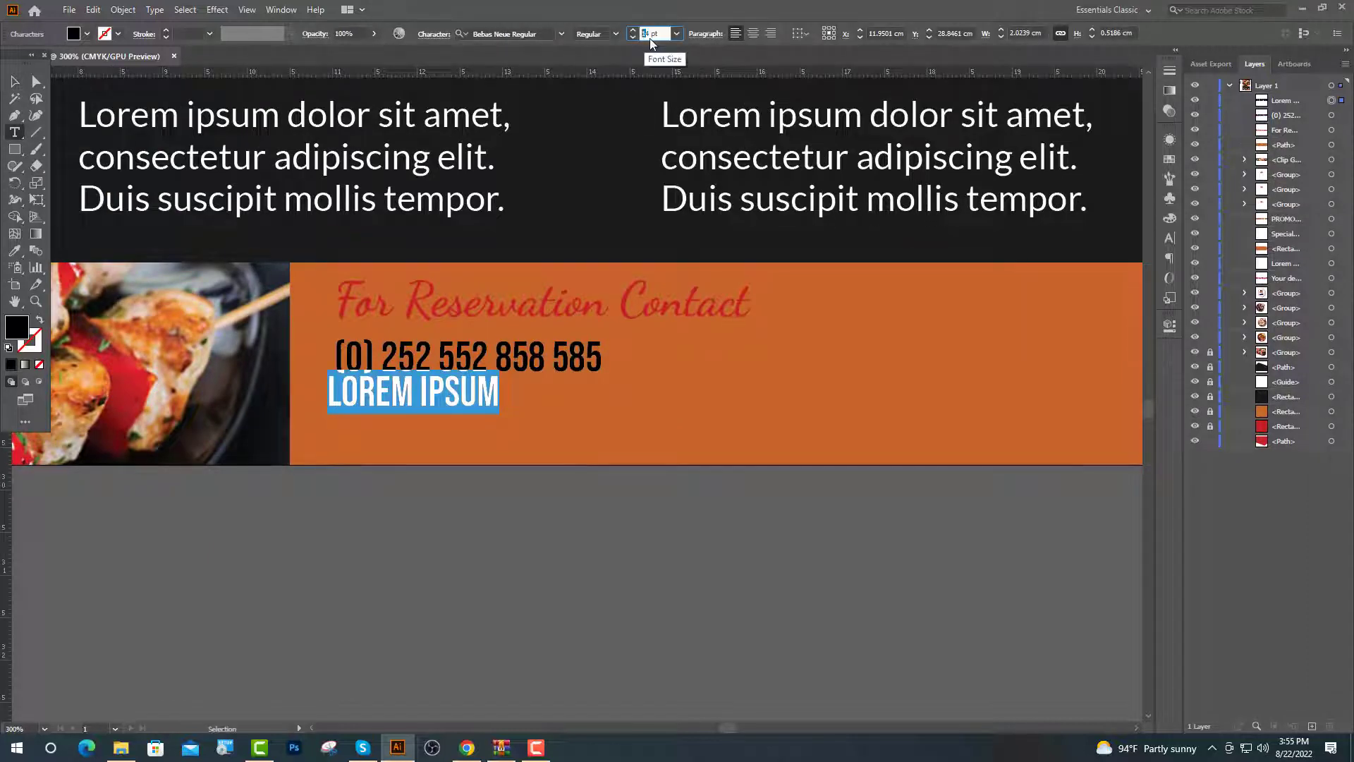
type("12")
key("Return")
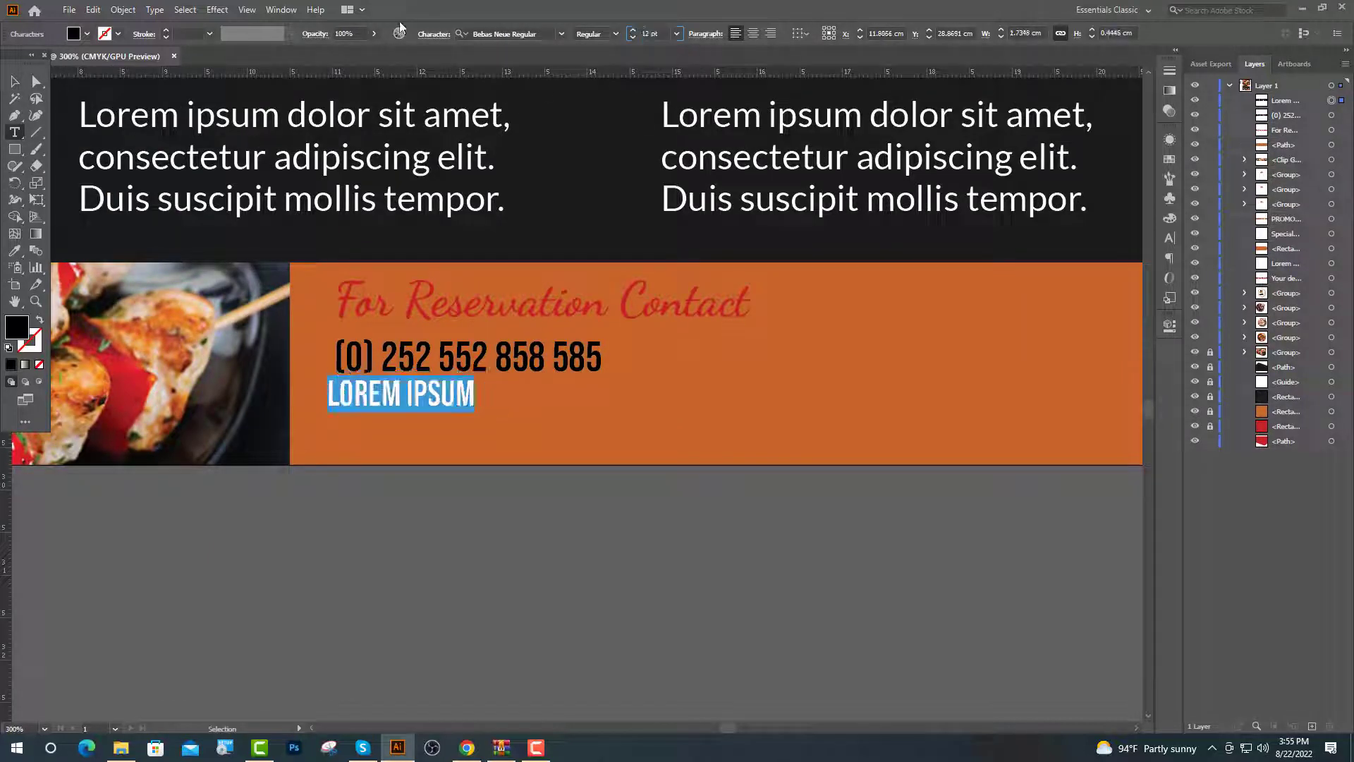
left_click(562, 34)
left_click(516, 155)
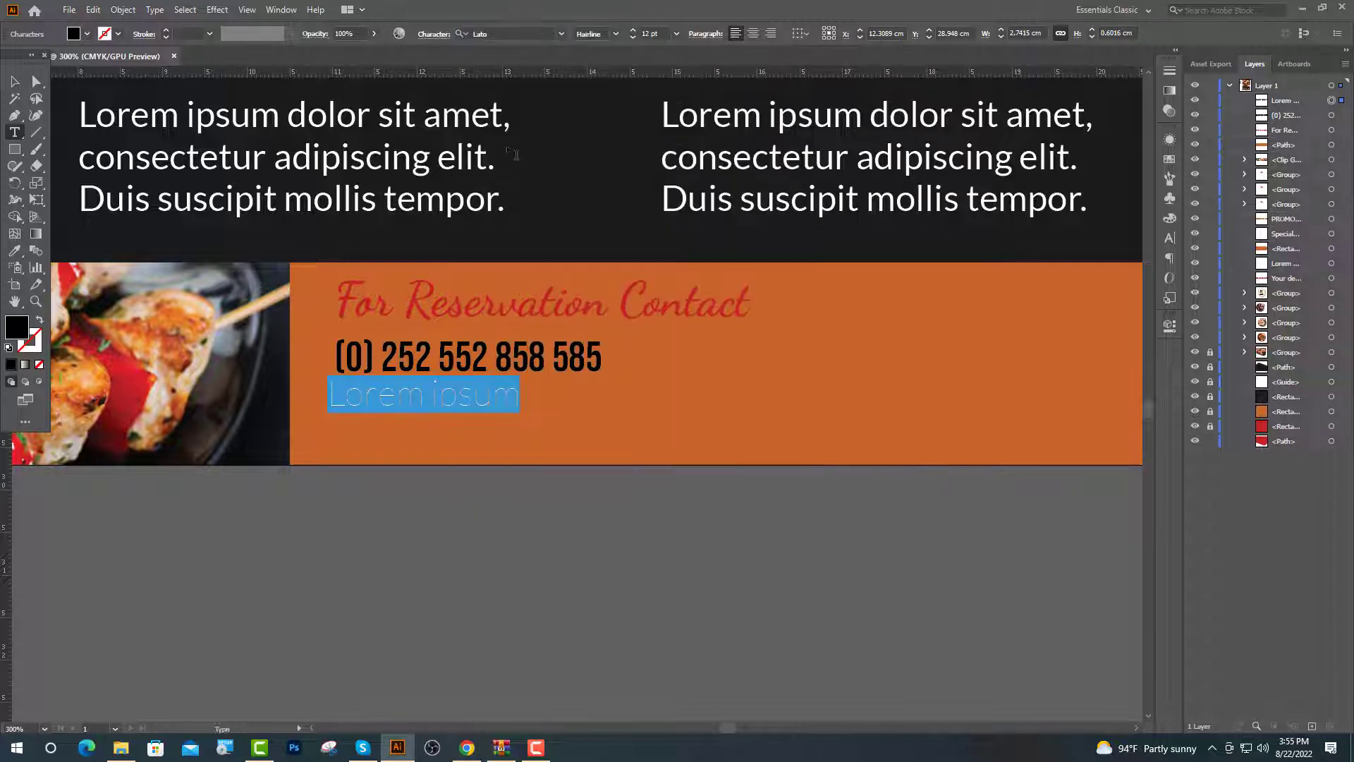
left_click(615, 34)
left_click(595, 147)
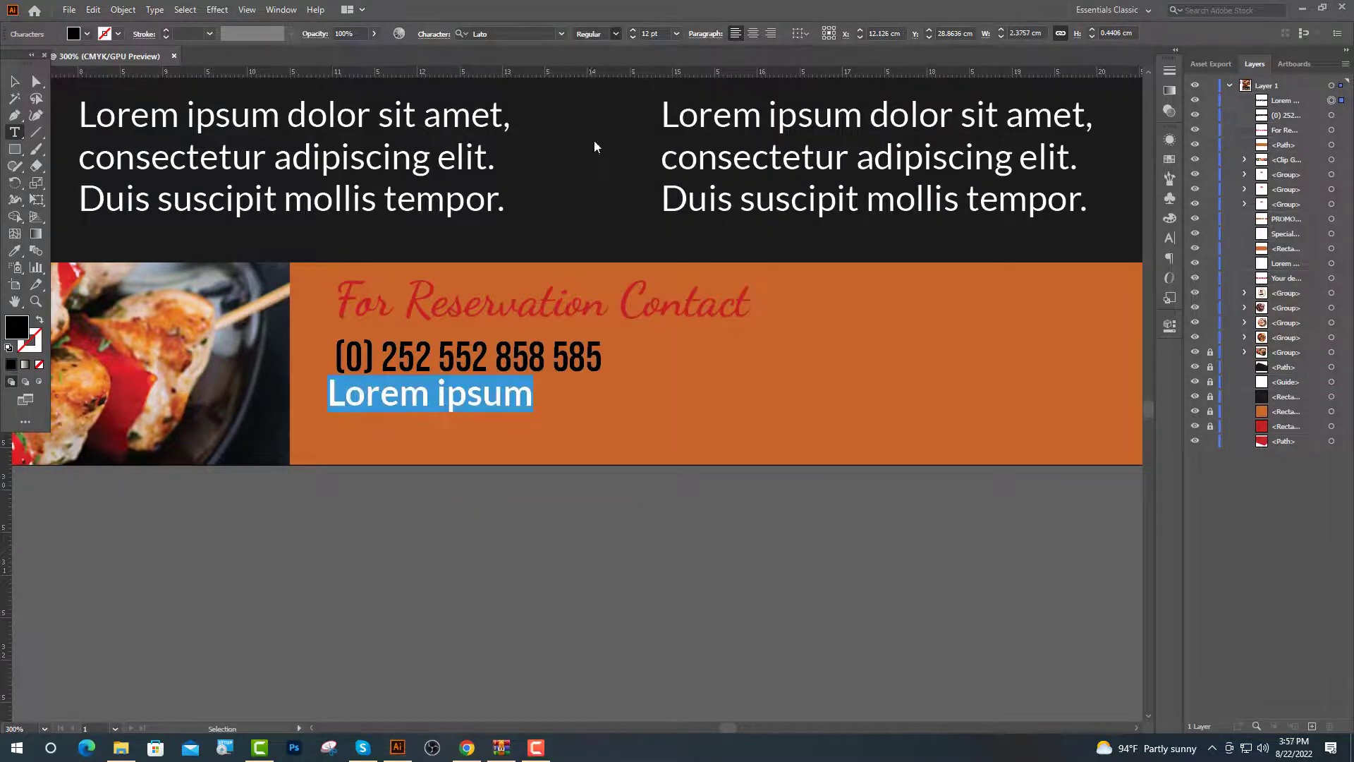
key("ctrl+minus")
left_click(652, 34)
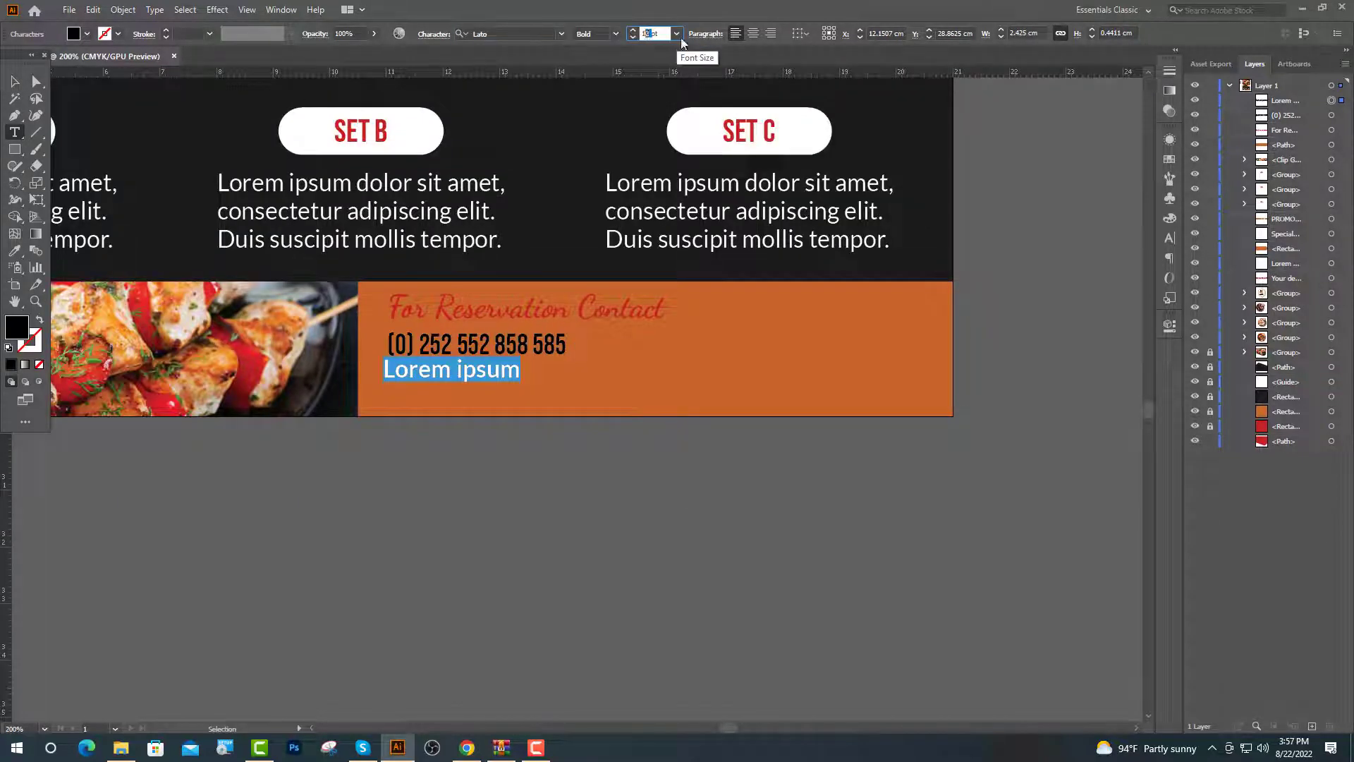
key("Return")
type("Your Restaura")
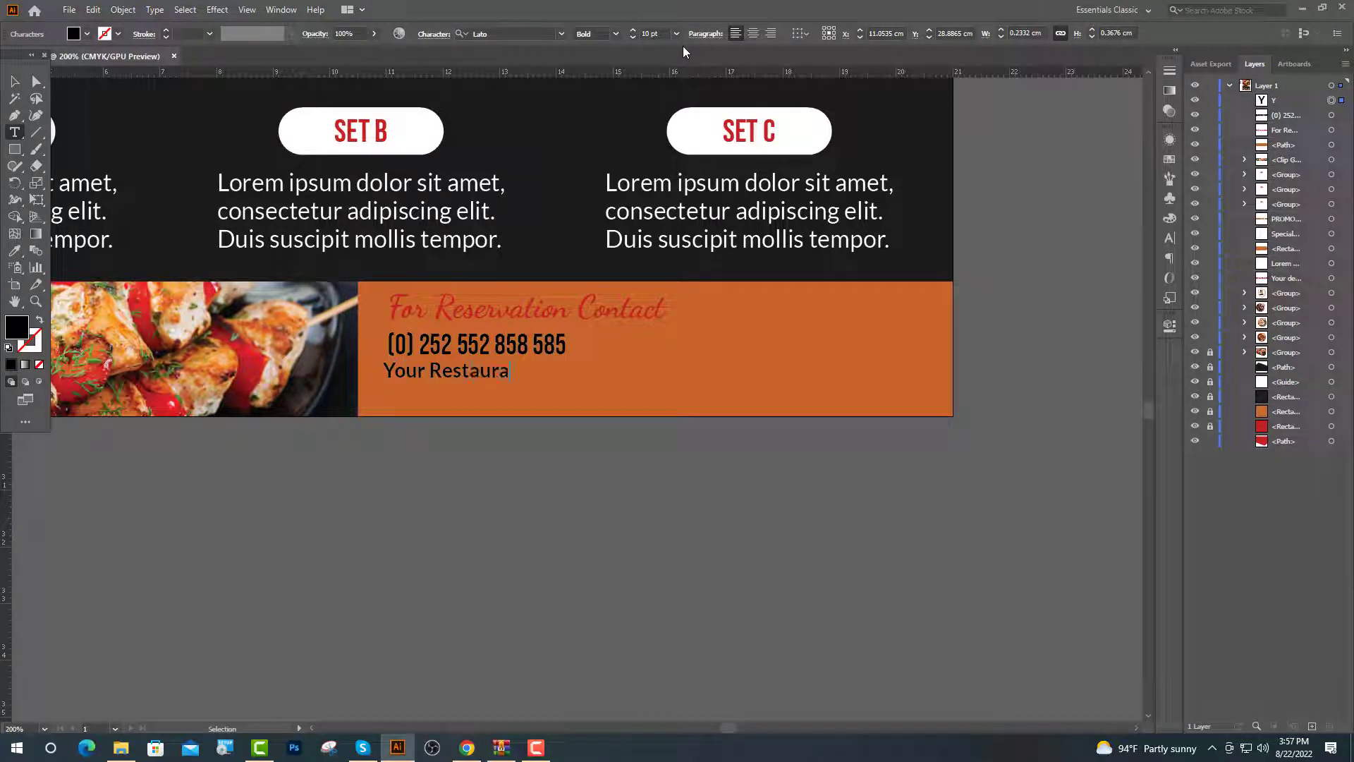
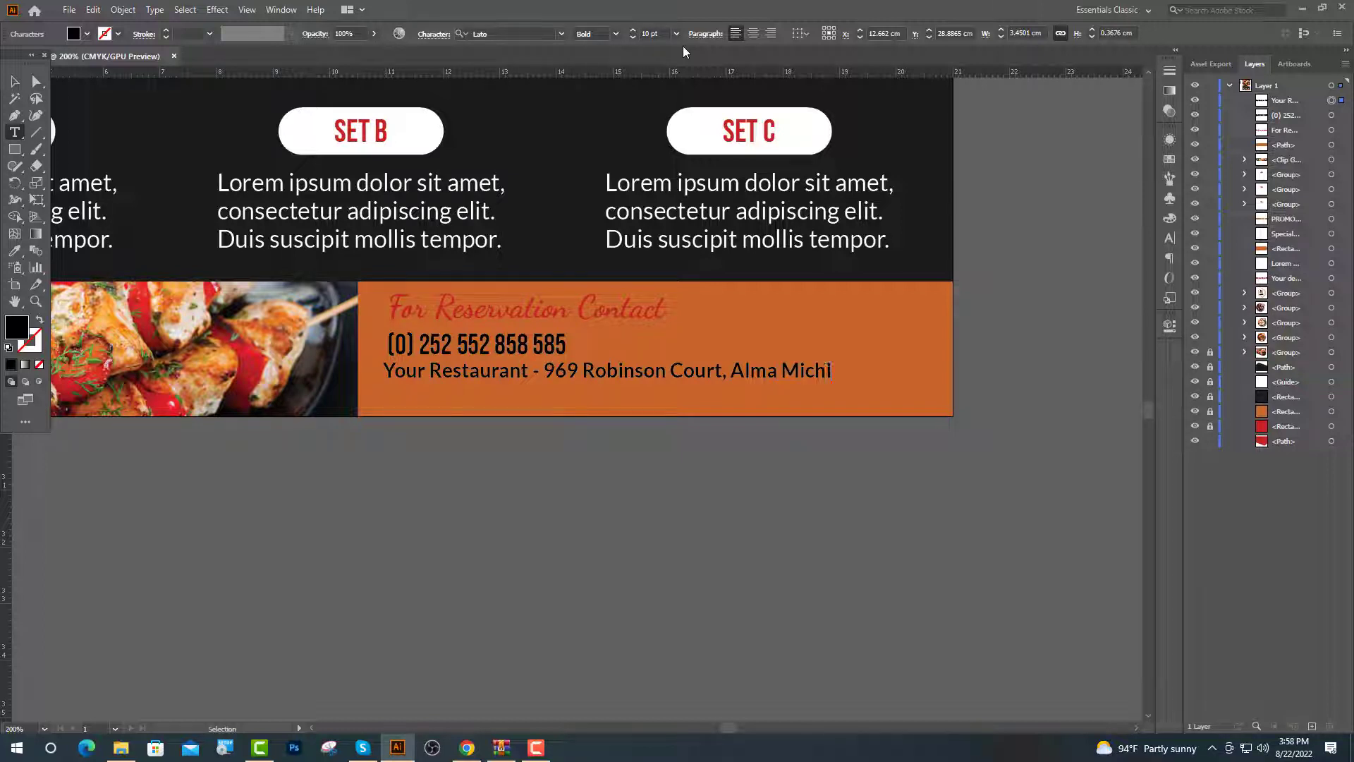
type("n ")
type("www.ra")
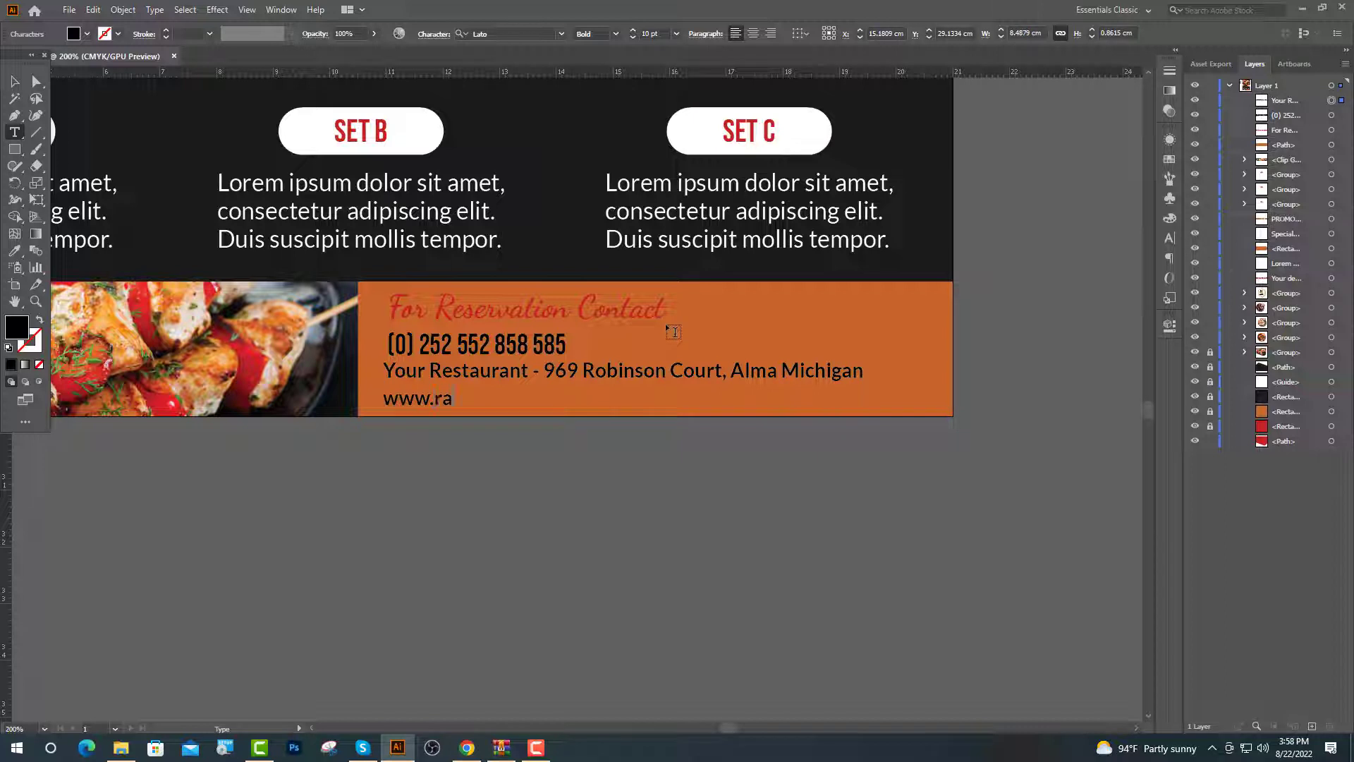
type("staurant.com")
key("ctrl+minus")
key("i")
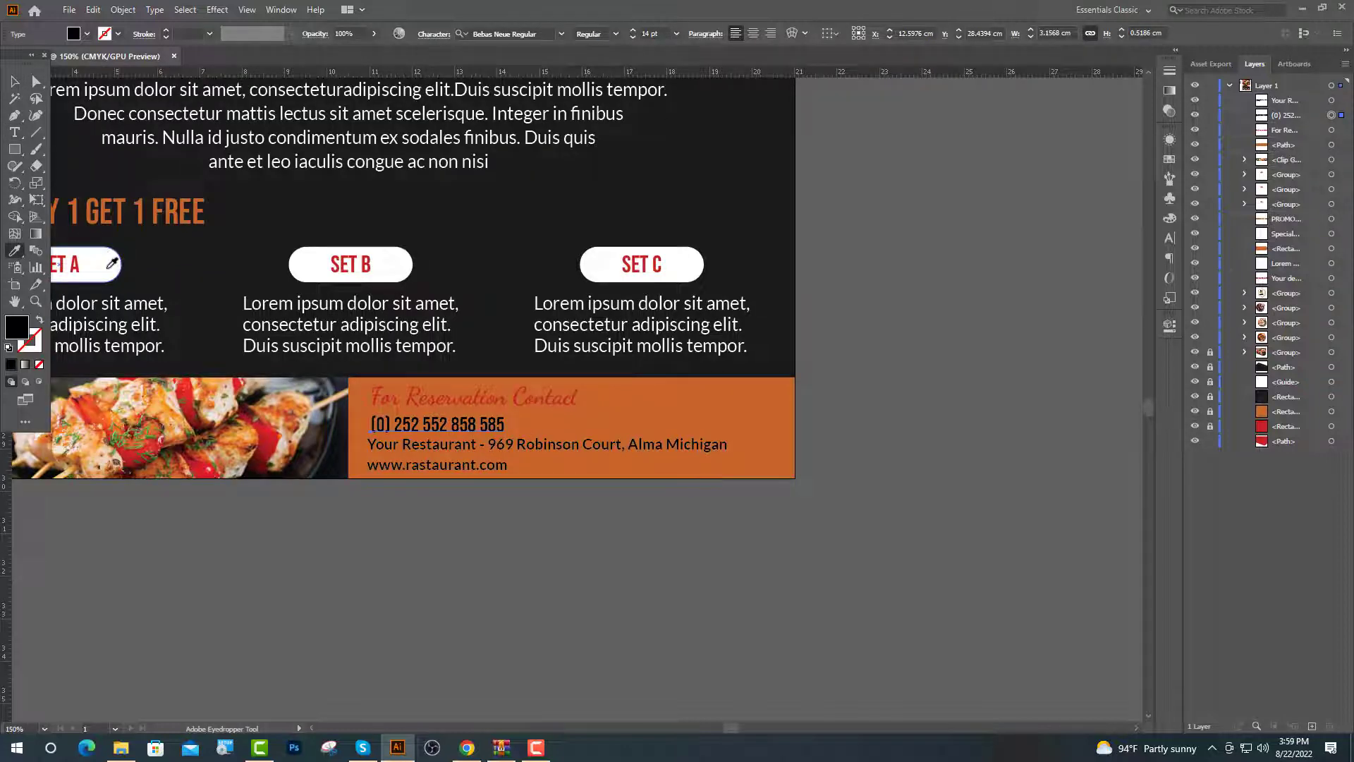
left_click(111, 264)
key("v")
left_click(493, 444)
Set the address text's leading to 10 pt in the Character panel
left_click(1170, 239)
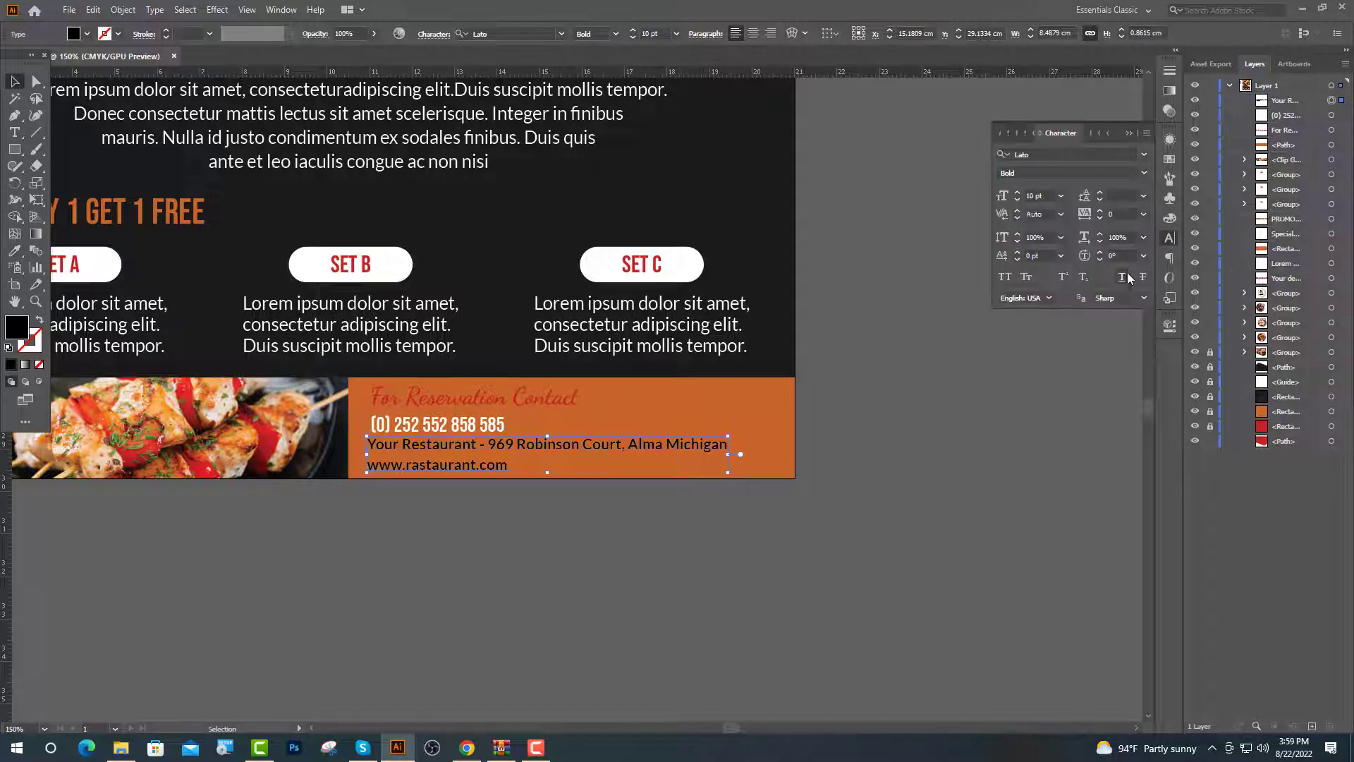
left_click(1144, 198)
left_click(1163, 311)
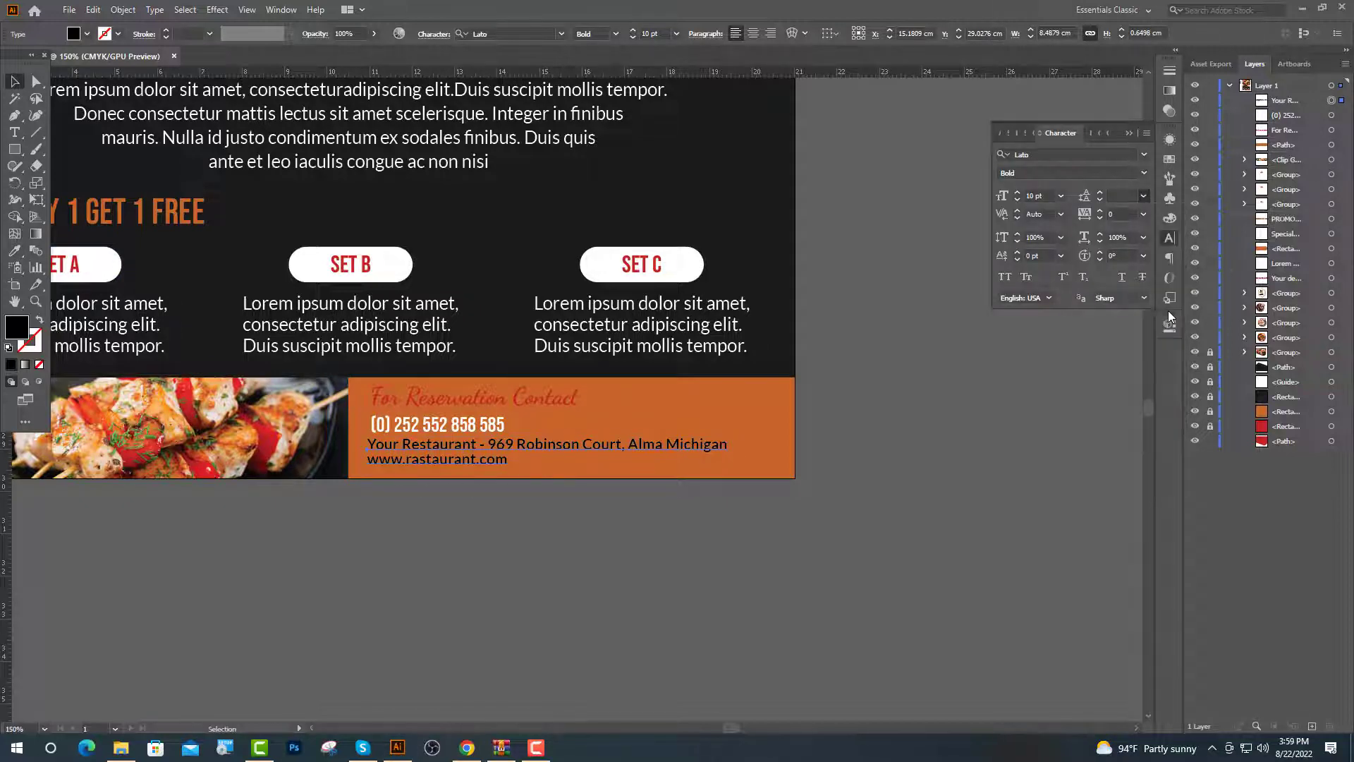
Reduce the Your Delicious Moment paragraph's font size from 12 pt to 10 pt
scroll(444, 212, "up", 2)
left_click(444, 204)
left_click(1170, 239)
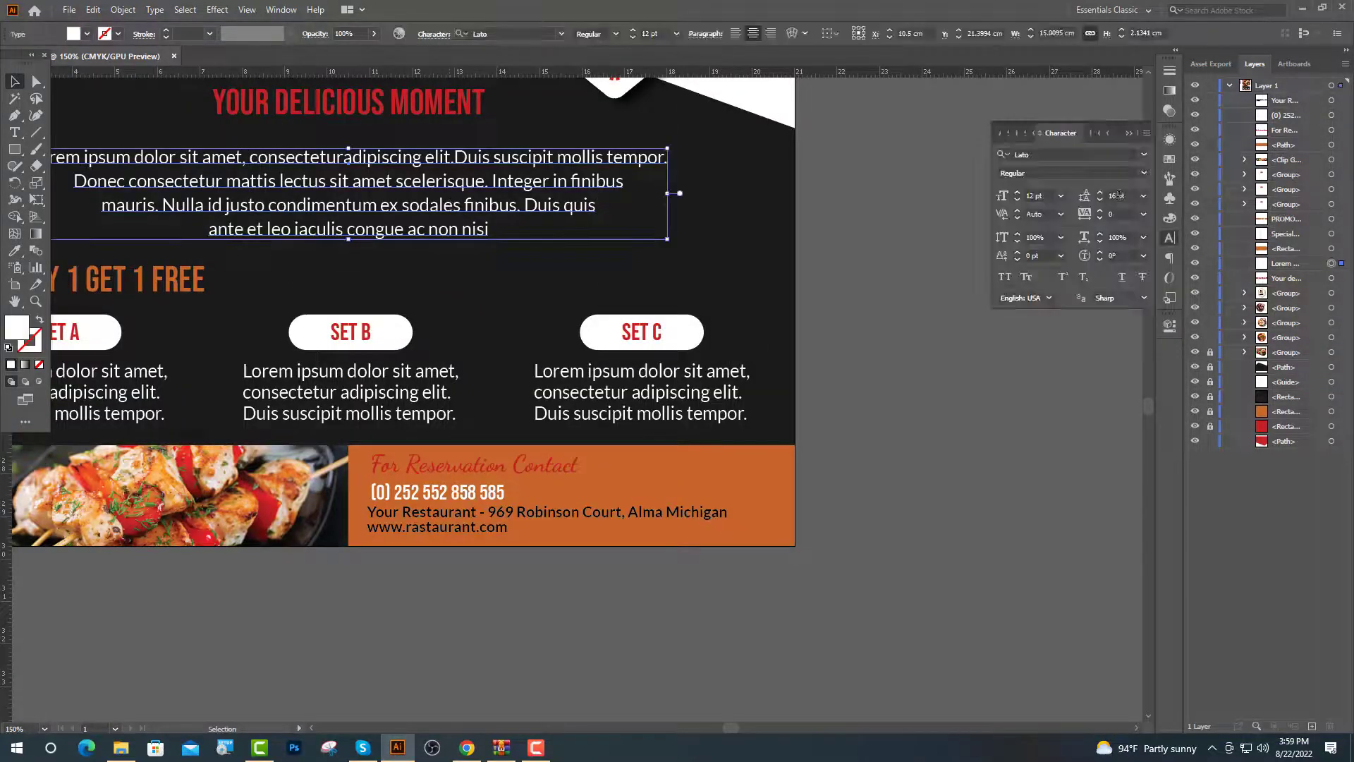
left_click(1034, 196)
type("10")
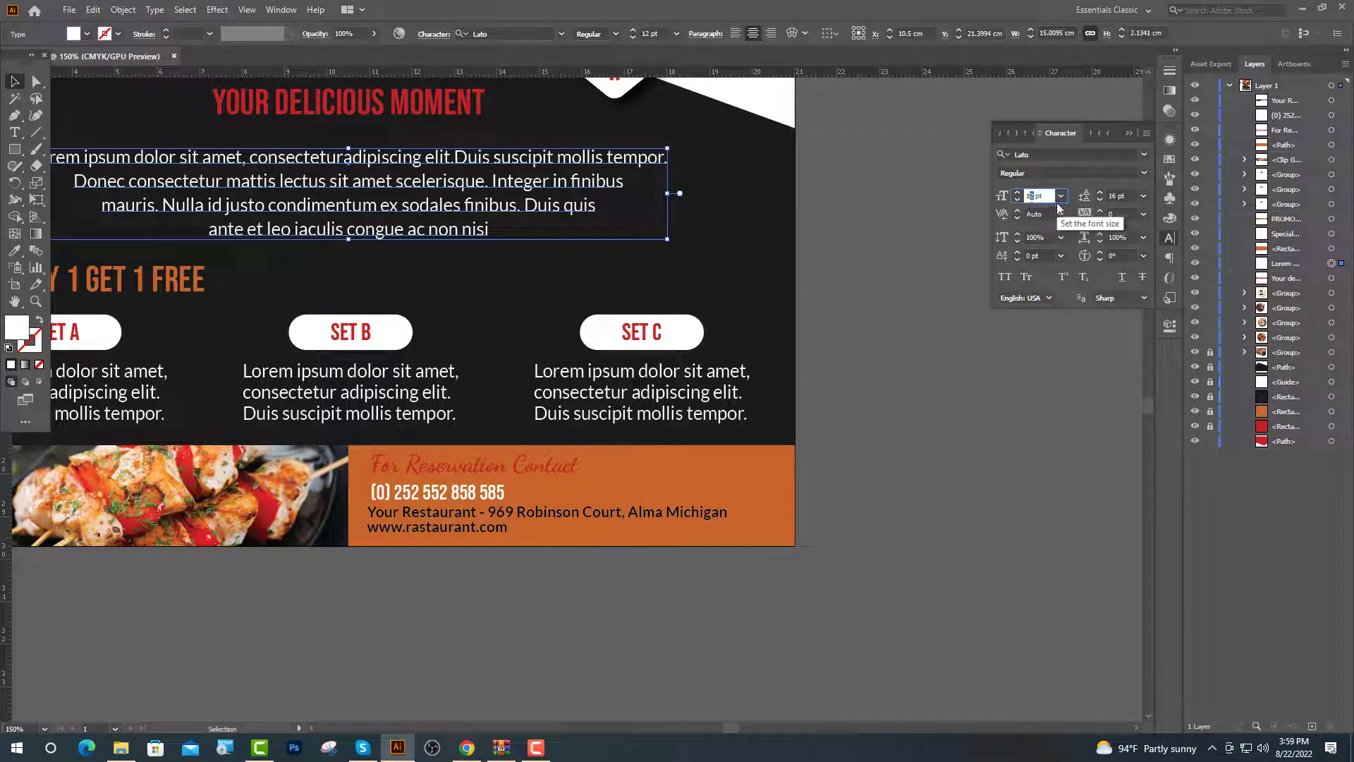
key("Tab")
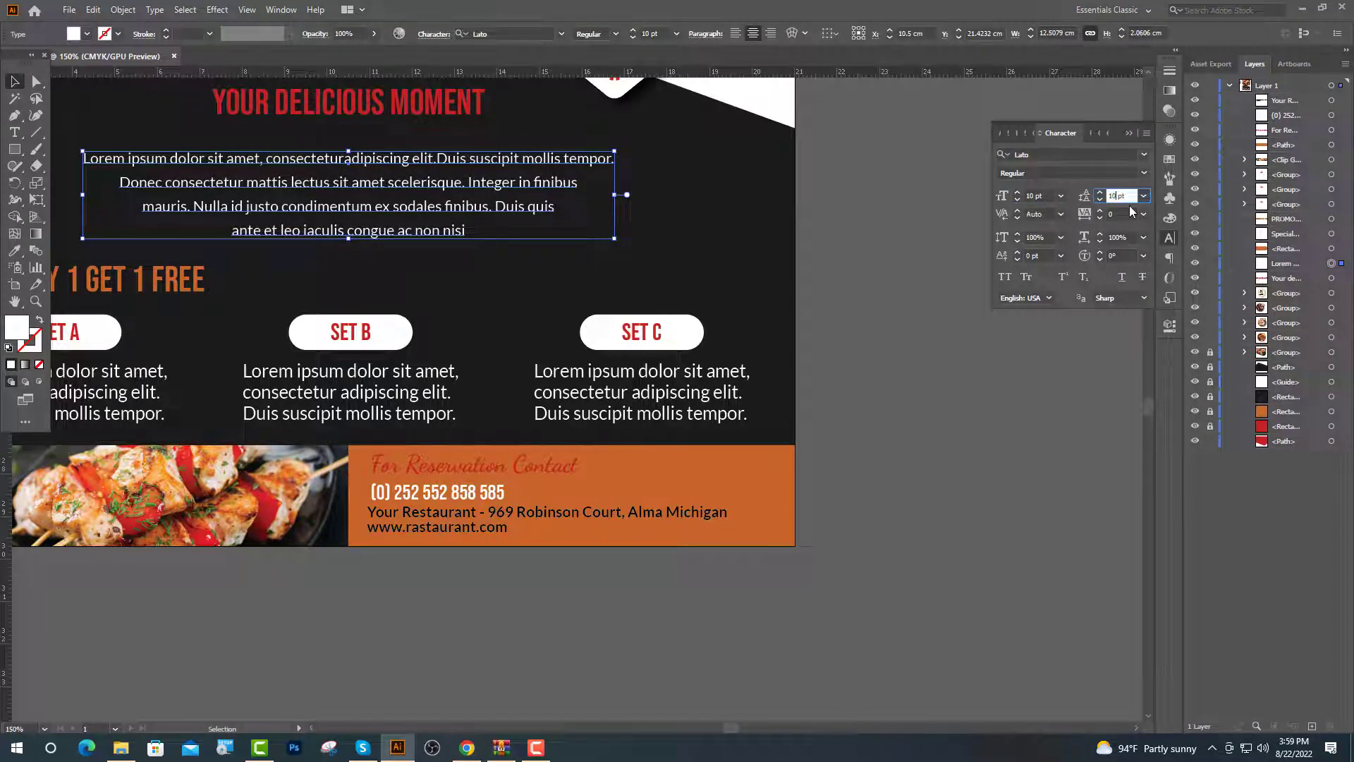
key("Return")
key("ctrl+1")
left_click(469, 485)
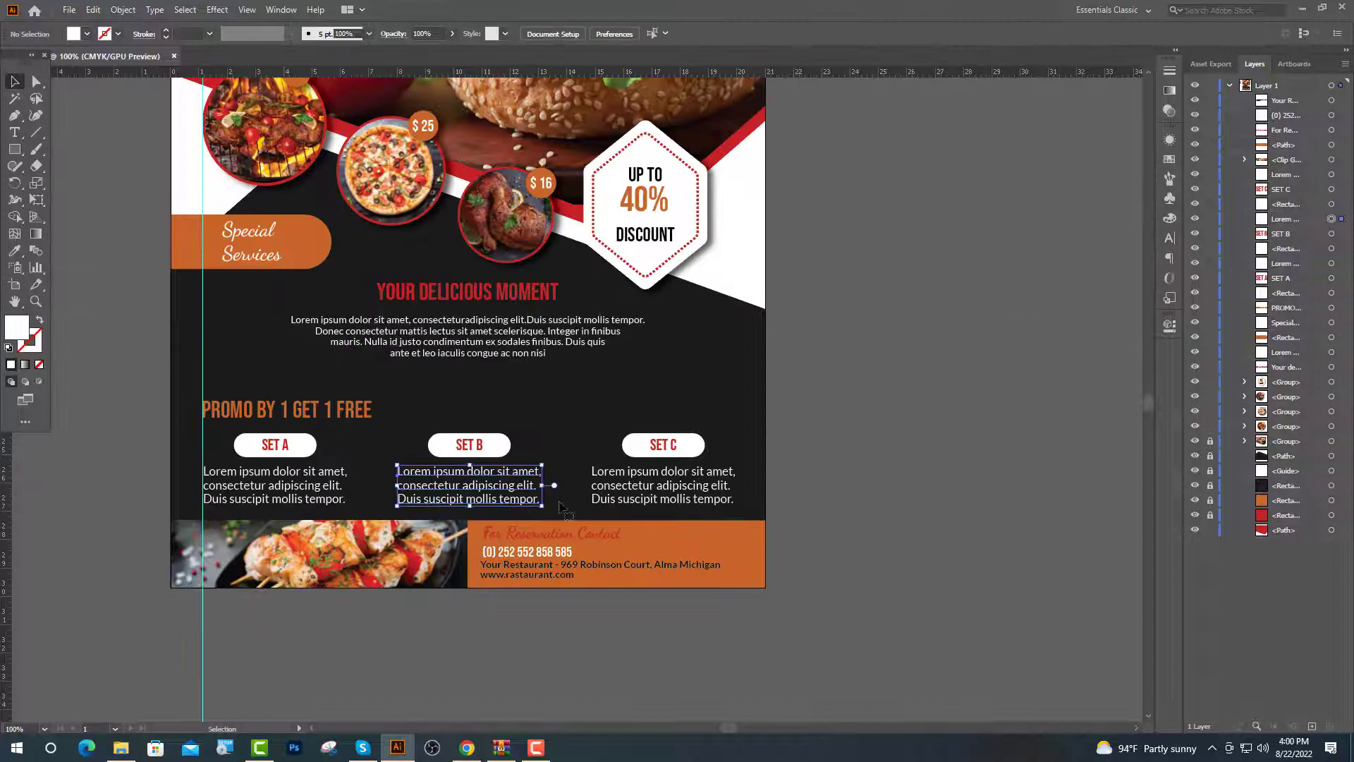
Apply the paragraph's text style to the SET A, B and C descriptions with the Eyedropper
left_click(617, 501, "shift")
left_click(296, 500, "shift")
left_click(14, 253)
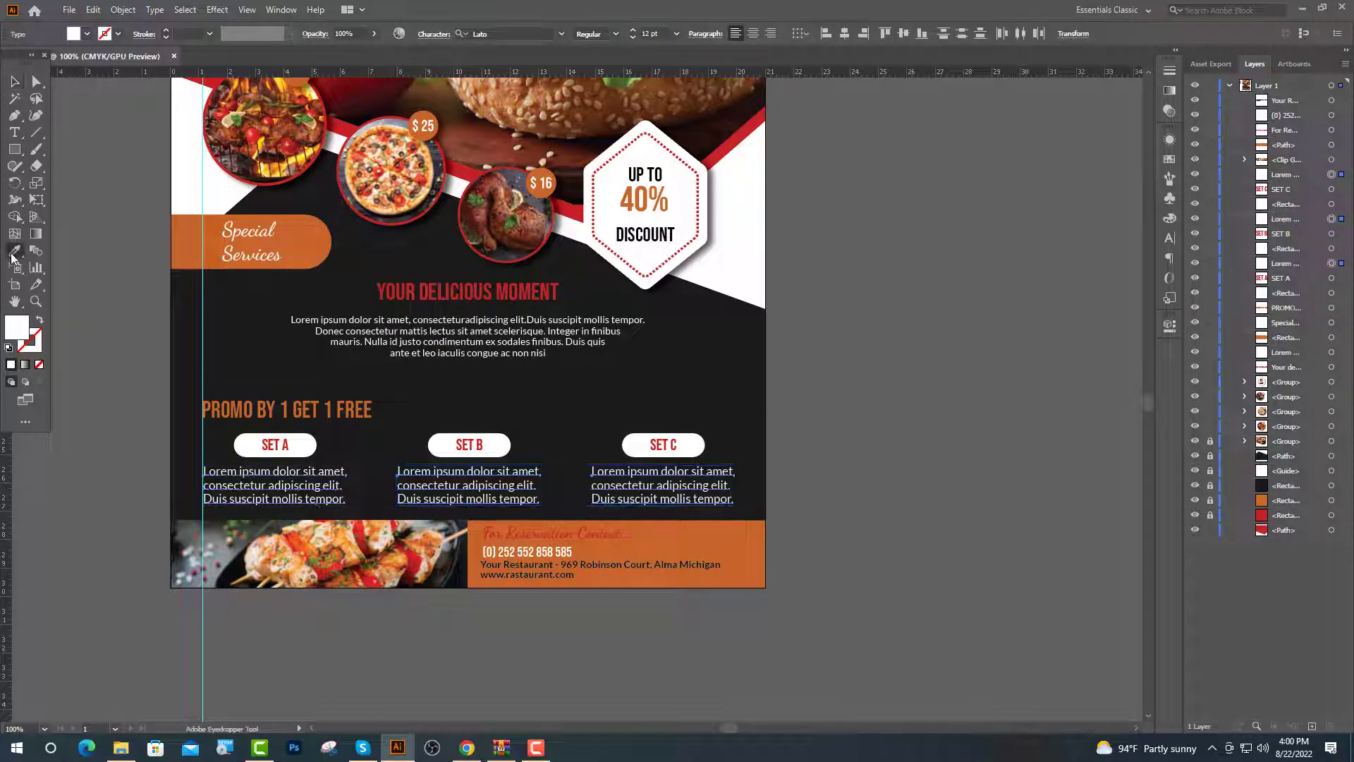
left_click(318, 359)
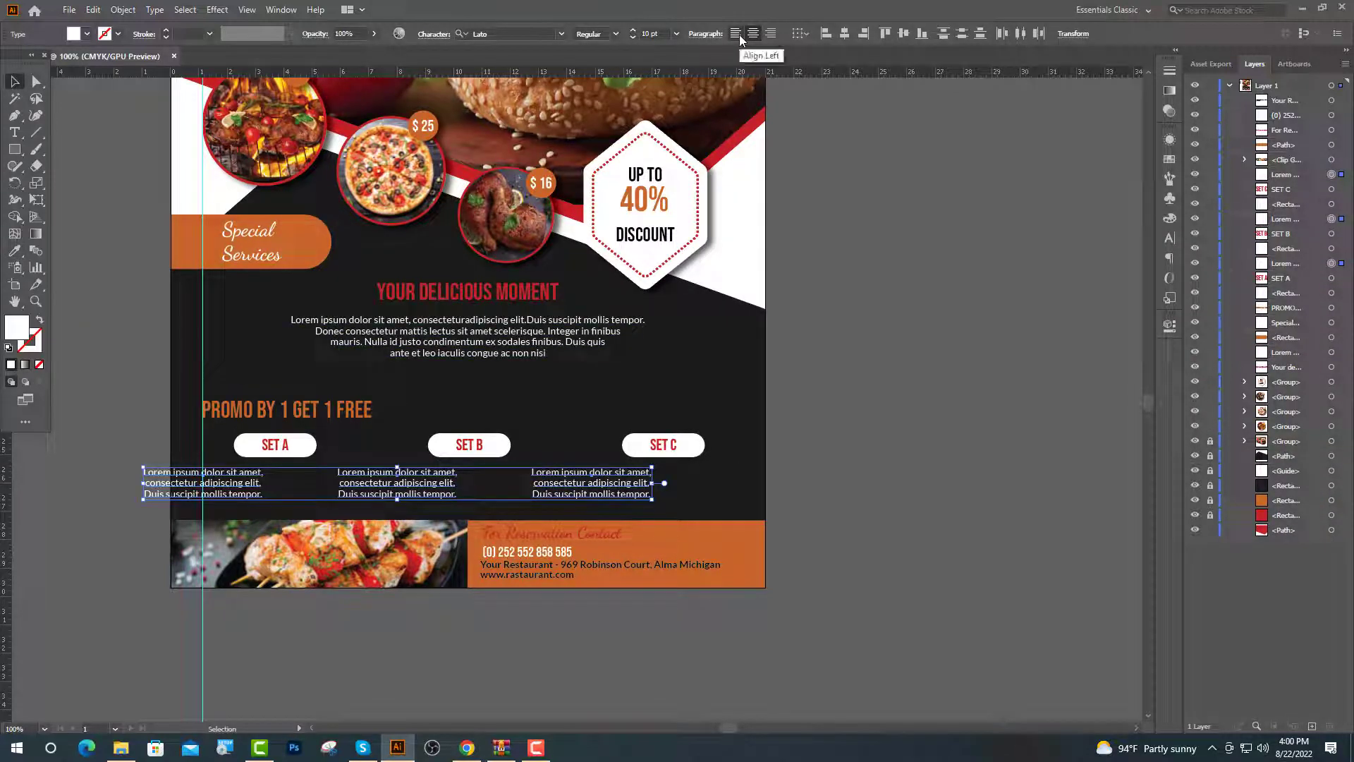
Horizontally centre the SET A and SET C descriptions under their buttons
key("v")
left_click(297, 452)
scroll(297, 453, "up", 2)
left_click(317, 498, "shift")
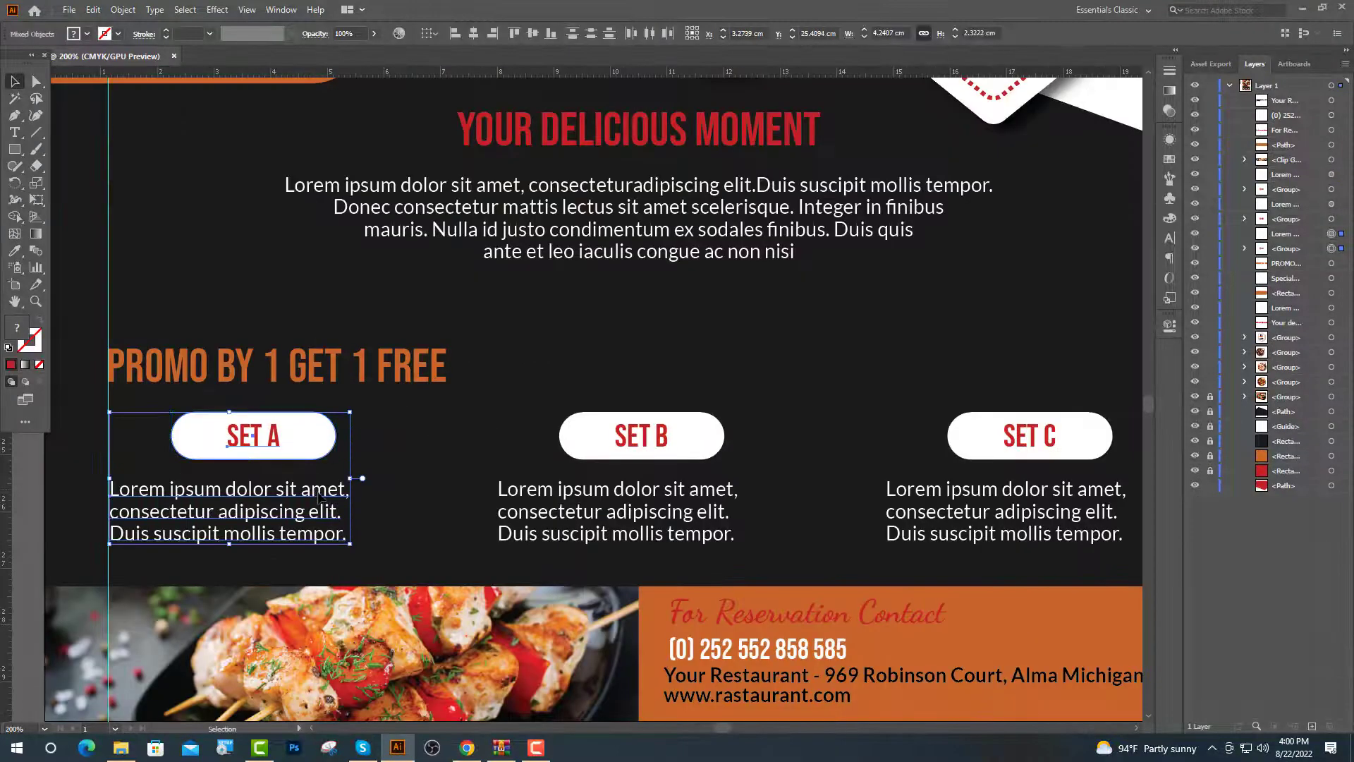
left_click(297, 441)
left_click(472, 33)
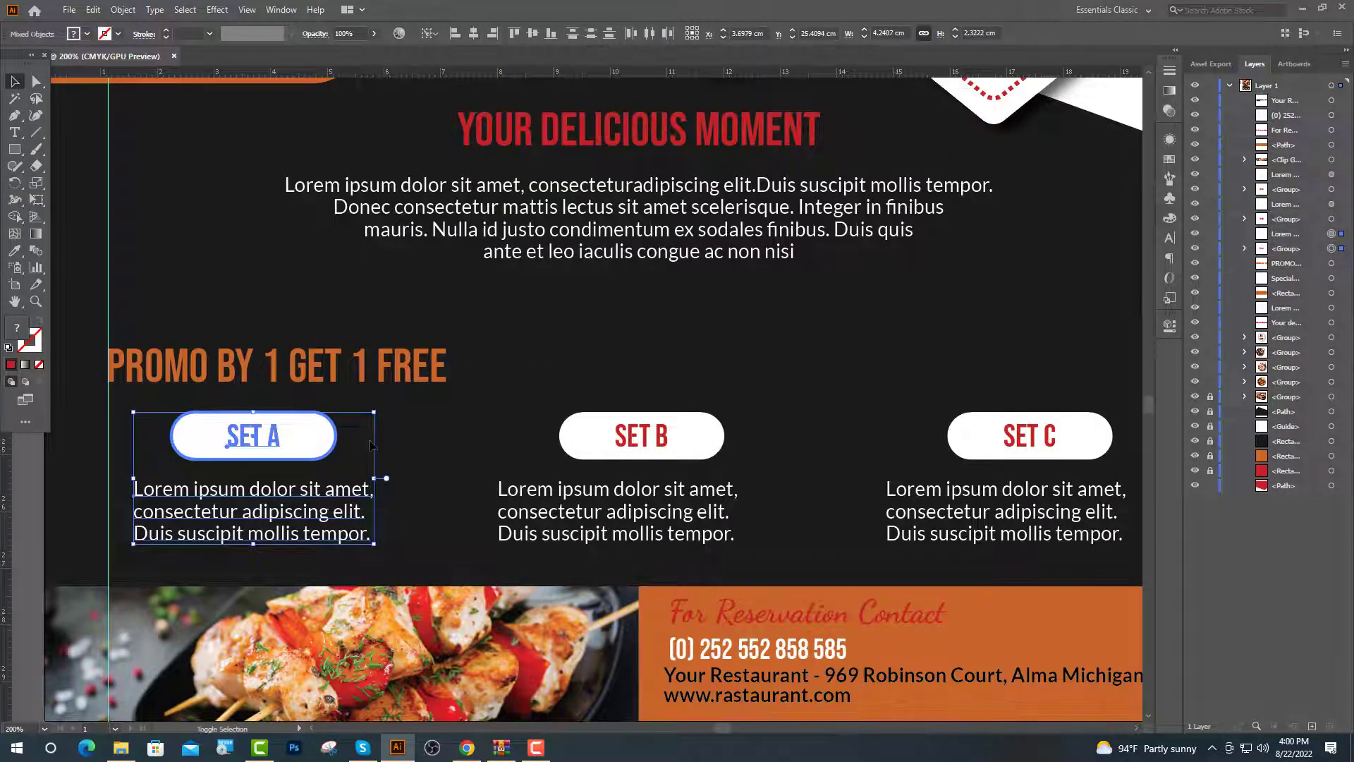
key("ctrl+z")
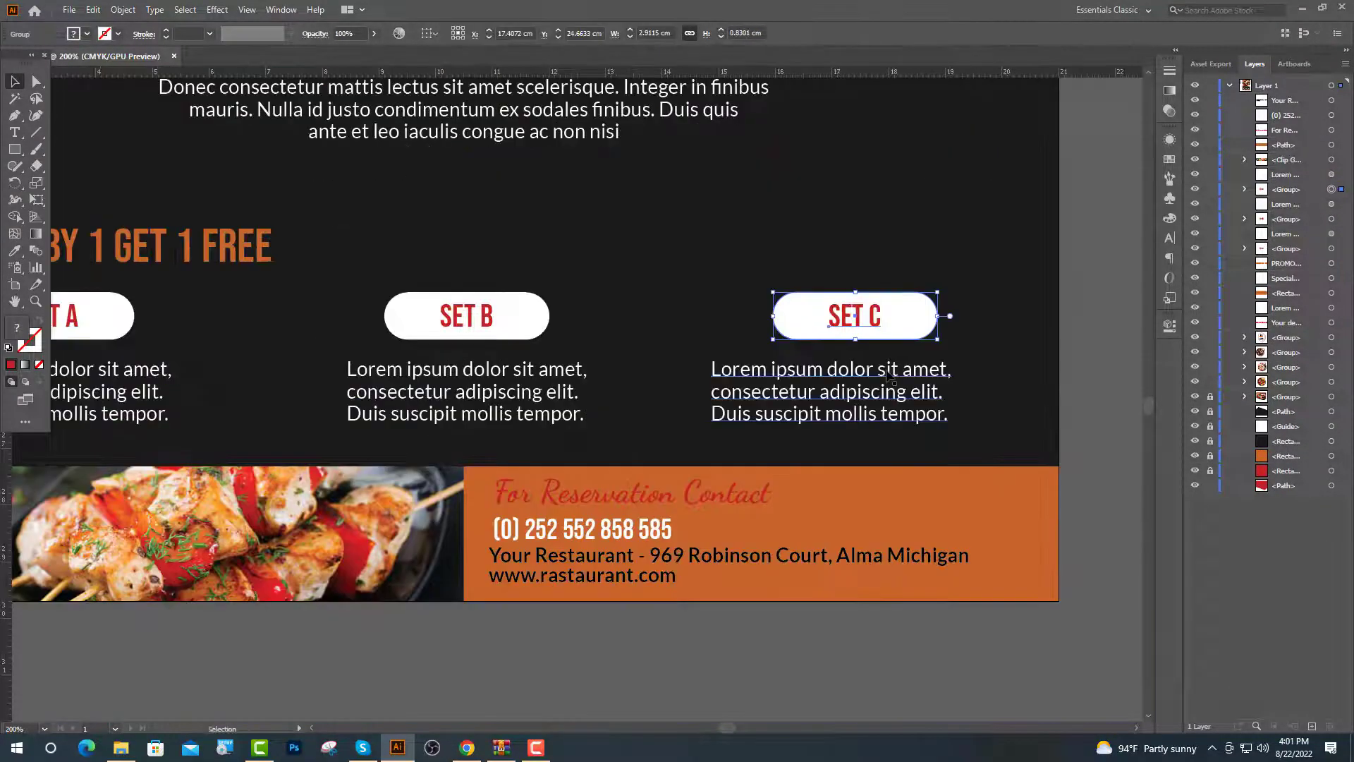
left_click(890, 379, "shift")
left_click(891, 379)
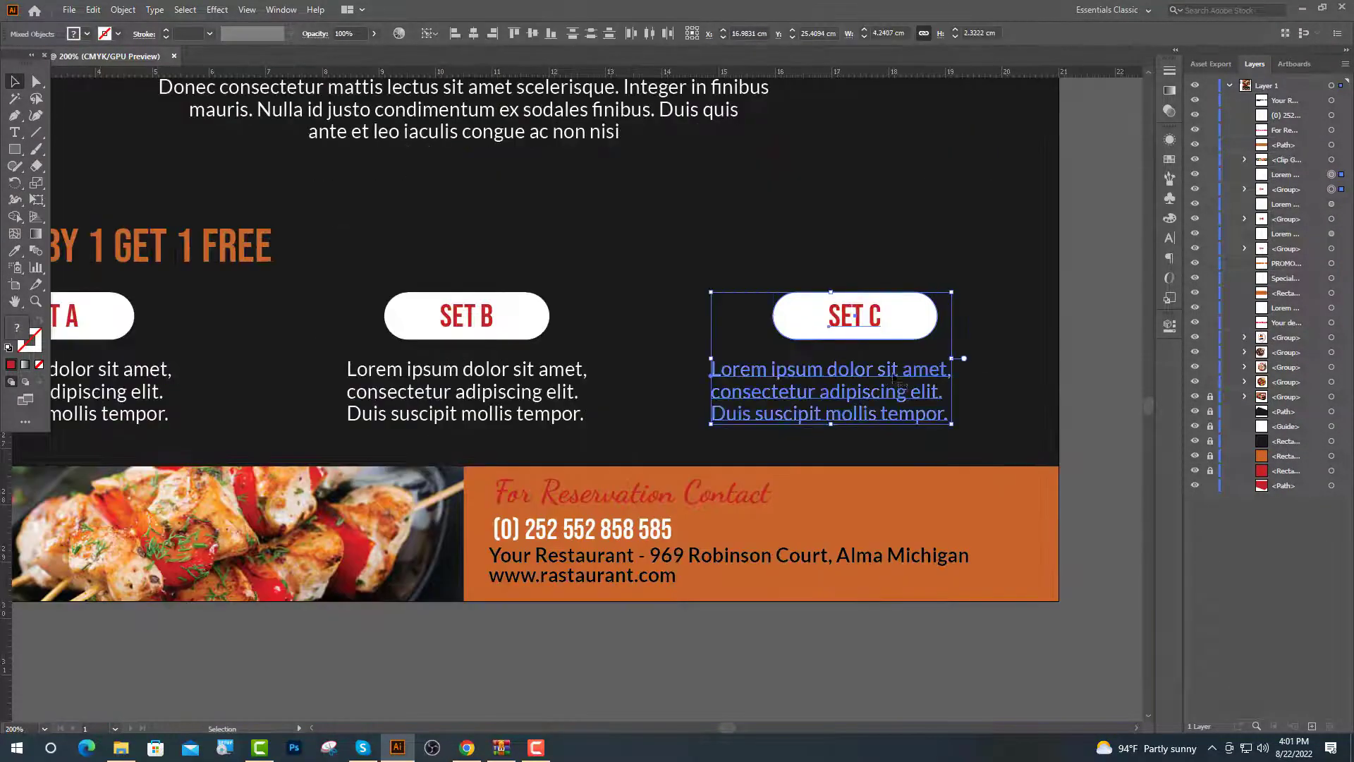
left_click(474, 33)
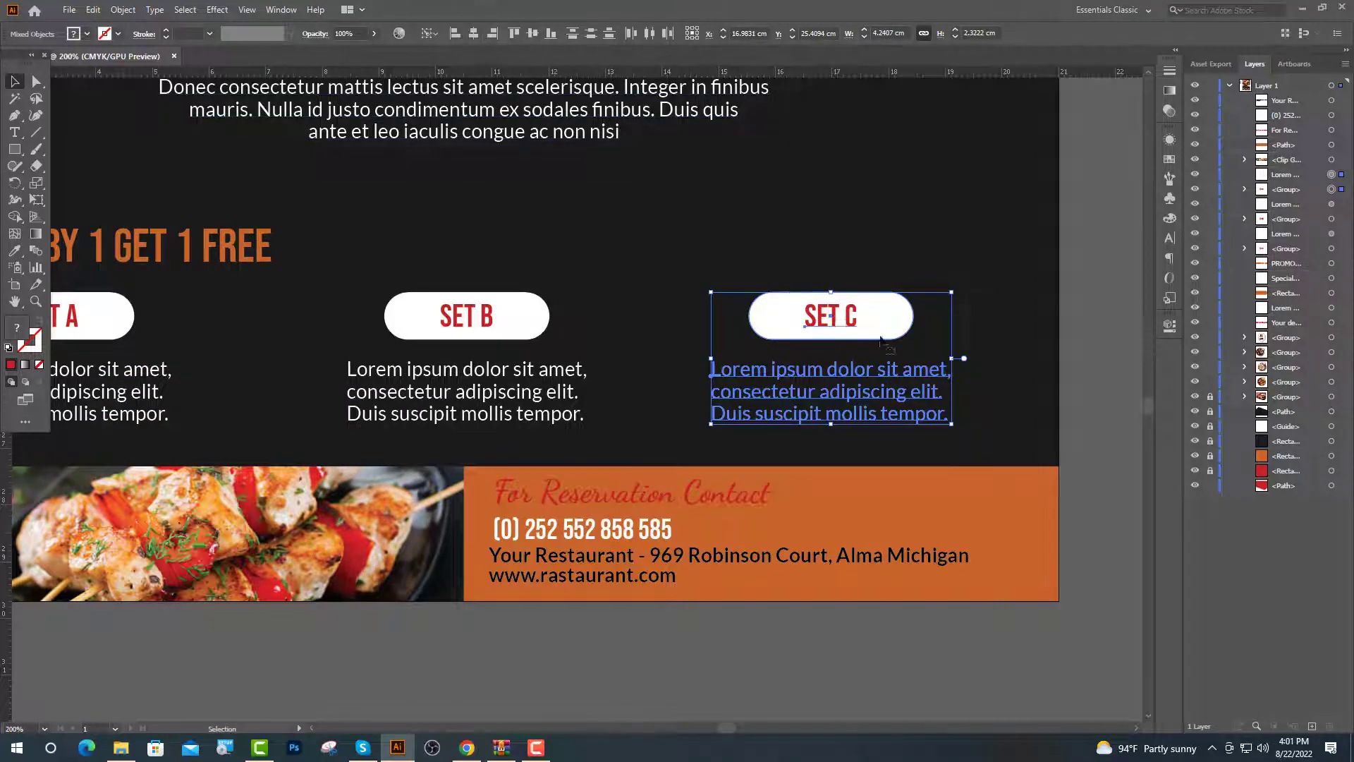
Nudge the SET block up, then group the photo with the contact block and nudge it up
scroll(838, 372, "down", 1)
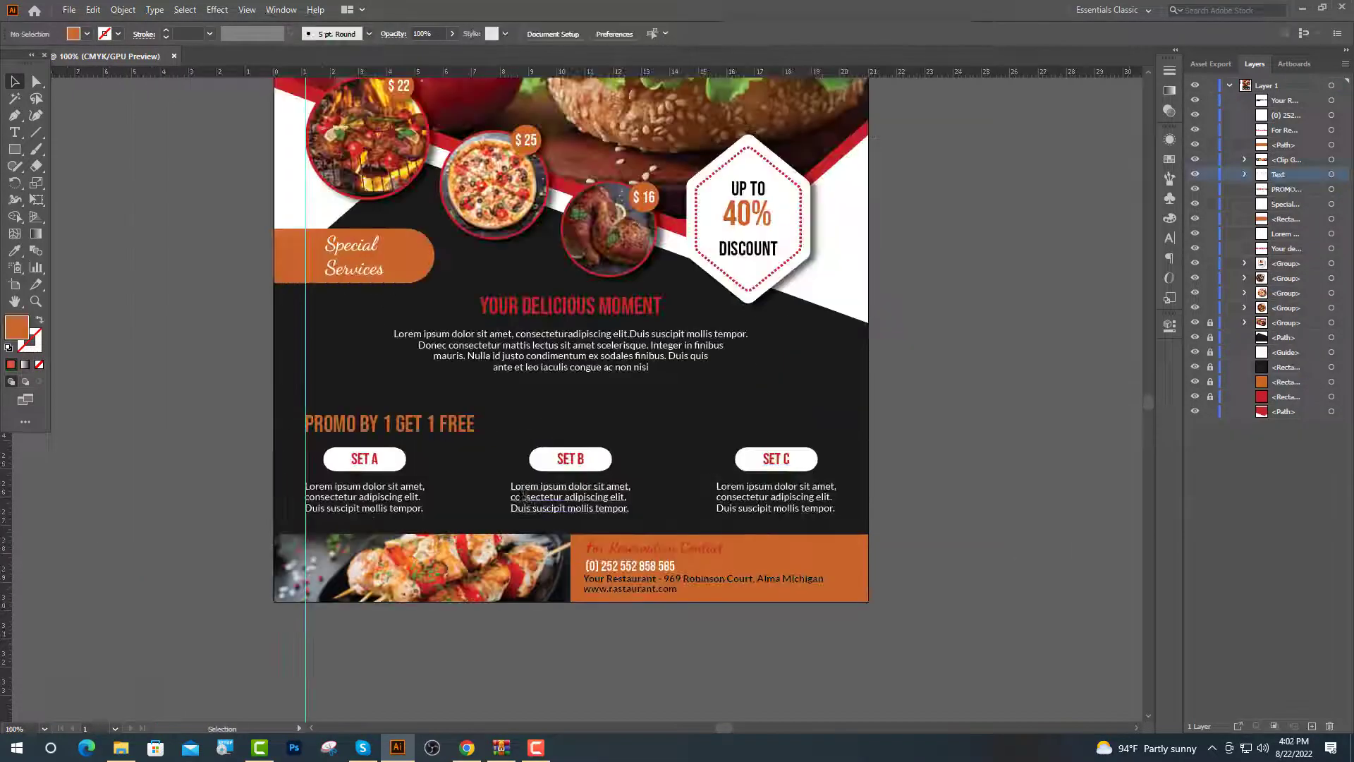
left_click(367, 460)
key("Up")
key("Up")
key("Up")
key("Up")
key("Up")
key("Up")
key("Up")
key("Up")
key("Up")
key("Up")
key("Up")
key("Up")
key("Up")
key("Up")
key("Up")
key("Up")
key("Up")
key("Up")
key("Up")
key("Up")
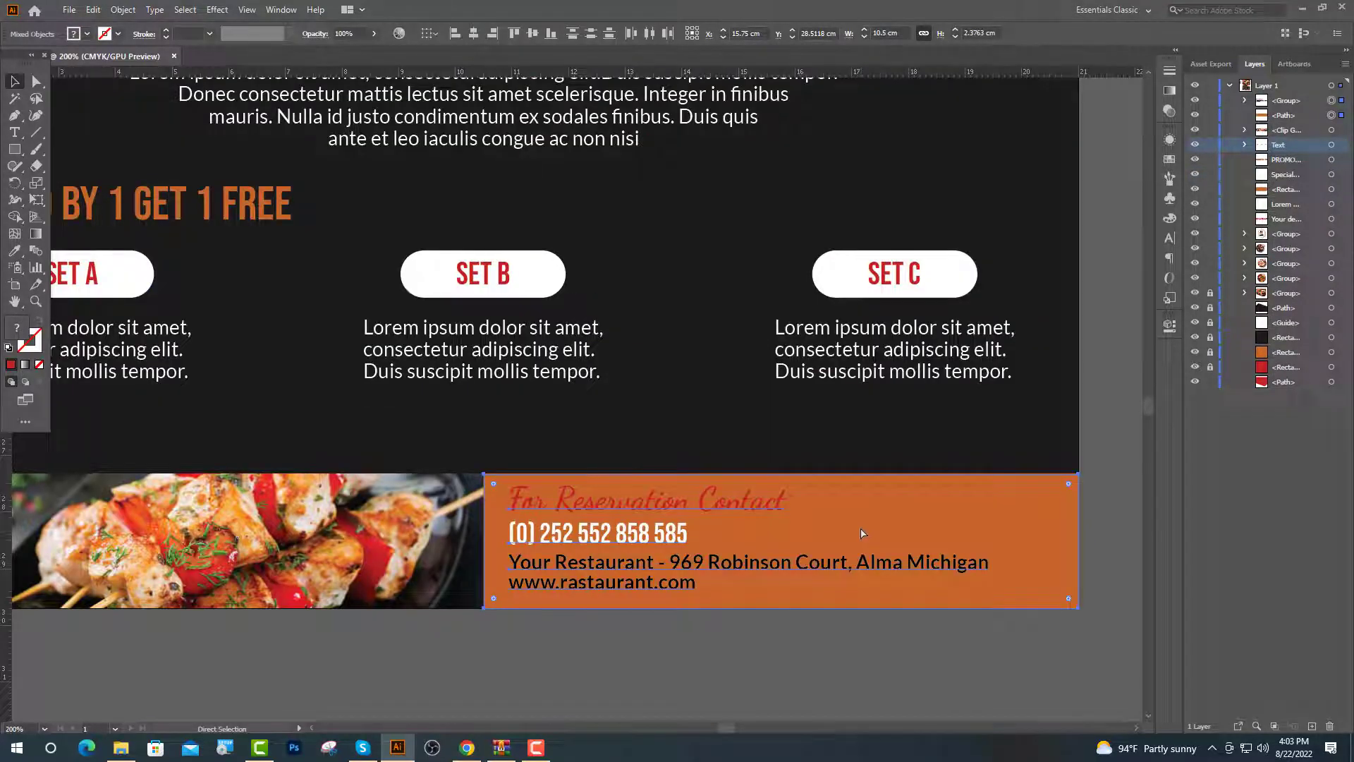
key("ctrl+g")
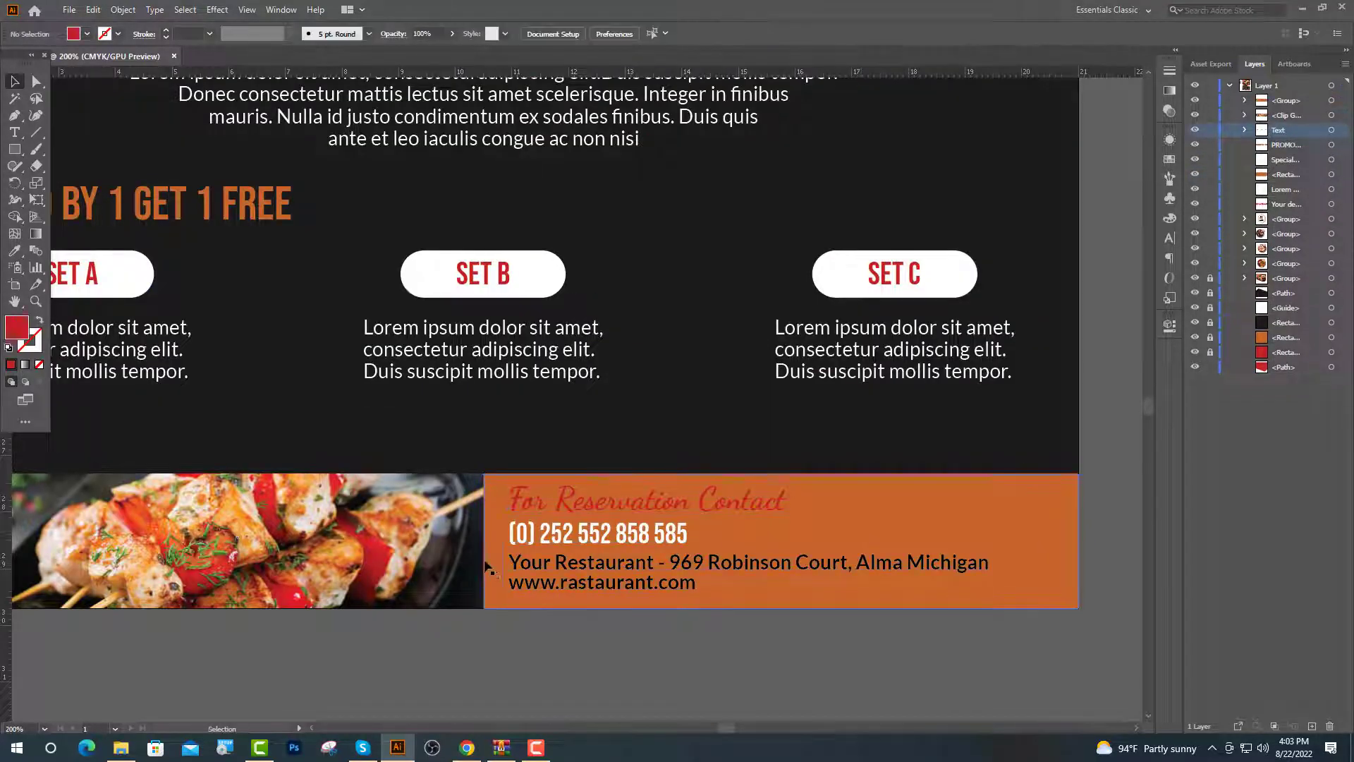
scroll(708, 530, "down", 1)
key("Up")
key("Up")
key("Up")
key("Up")
key("Up")
key("Up")
key("Up")
key("Up")
key("Up")
key("Up")
key("Up")
key("Up")
key("Up")
key("Up")
key("Up")
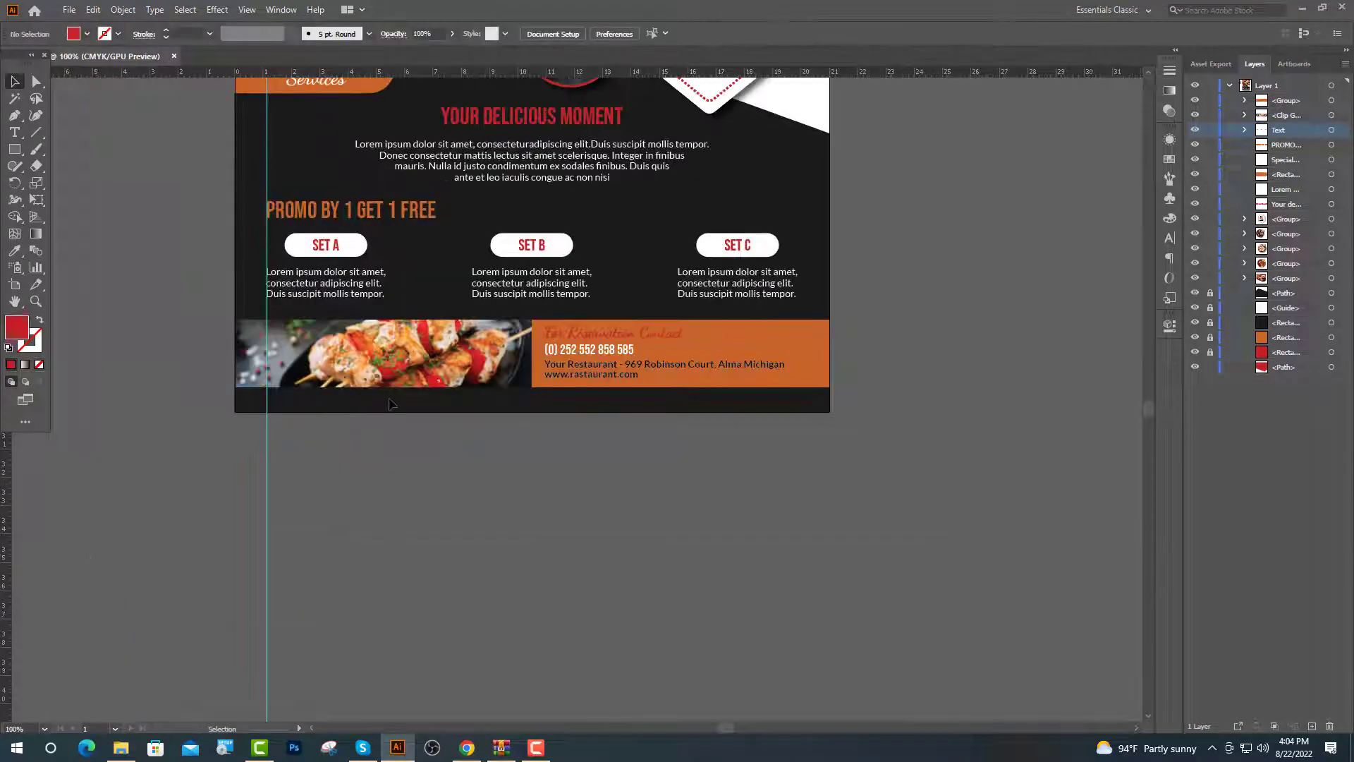
Draw a 21 cm-wide red strip along the bottom edge and start placeholder text on it
left_click(14, 151)
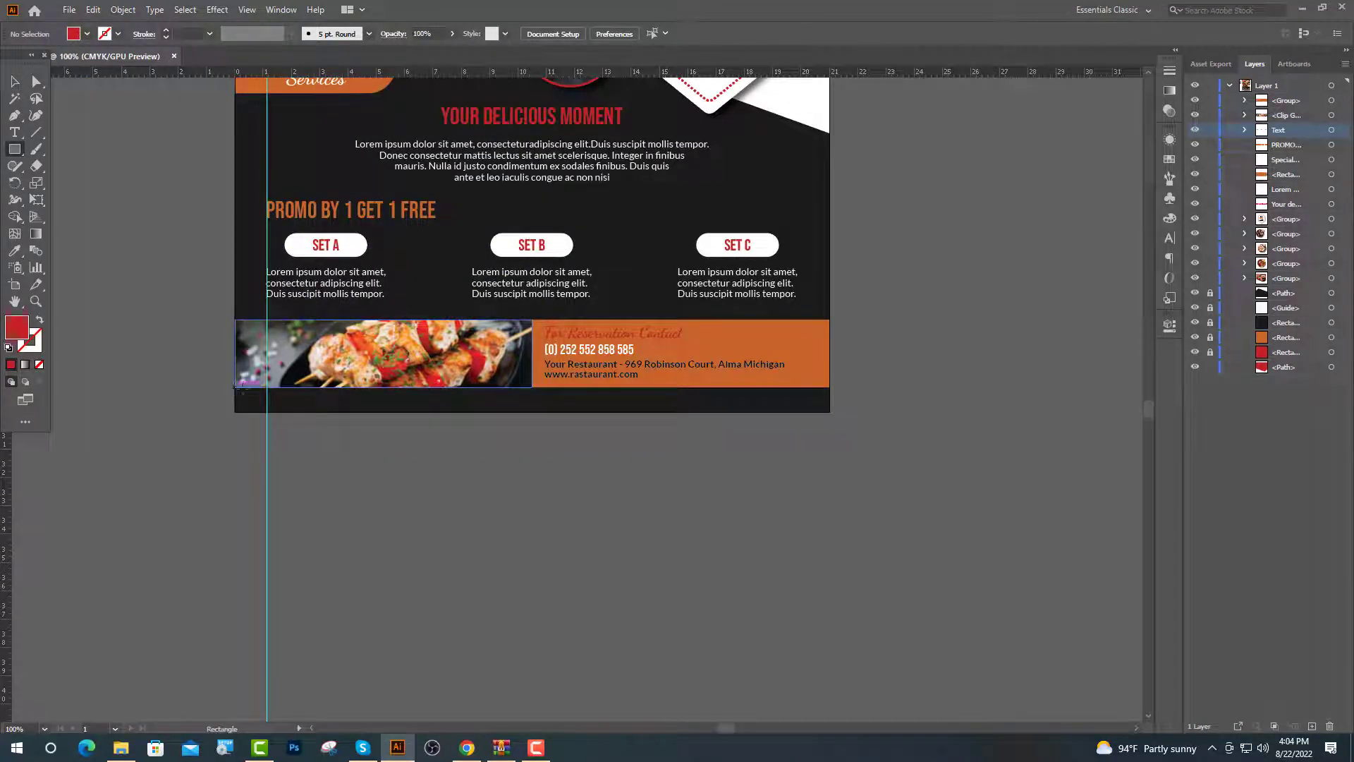
left_click(790, 409)
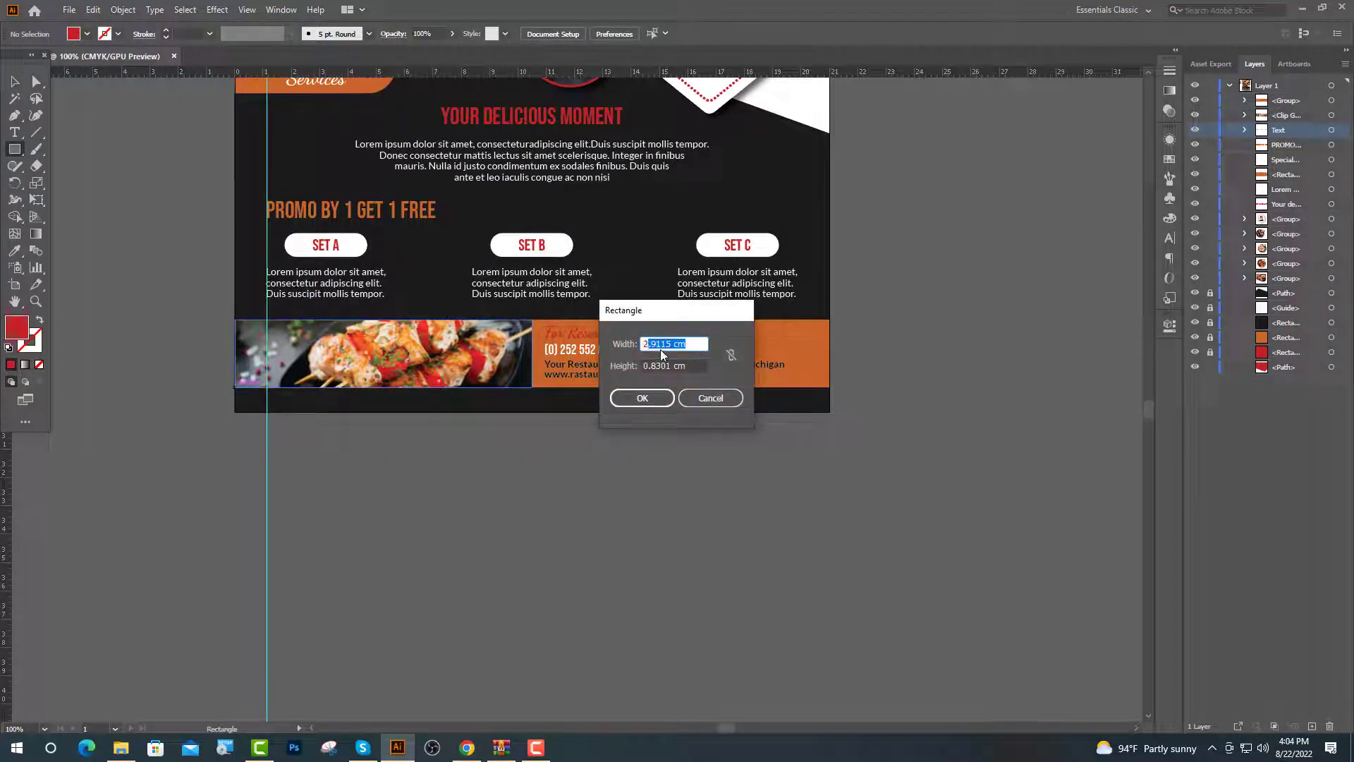
left_click(642, 397)
scroll(507, 415, "up", 3)
scroll(508, 415, "down", 2)
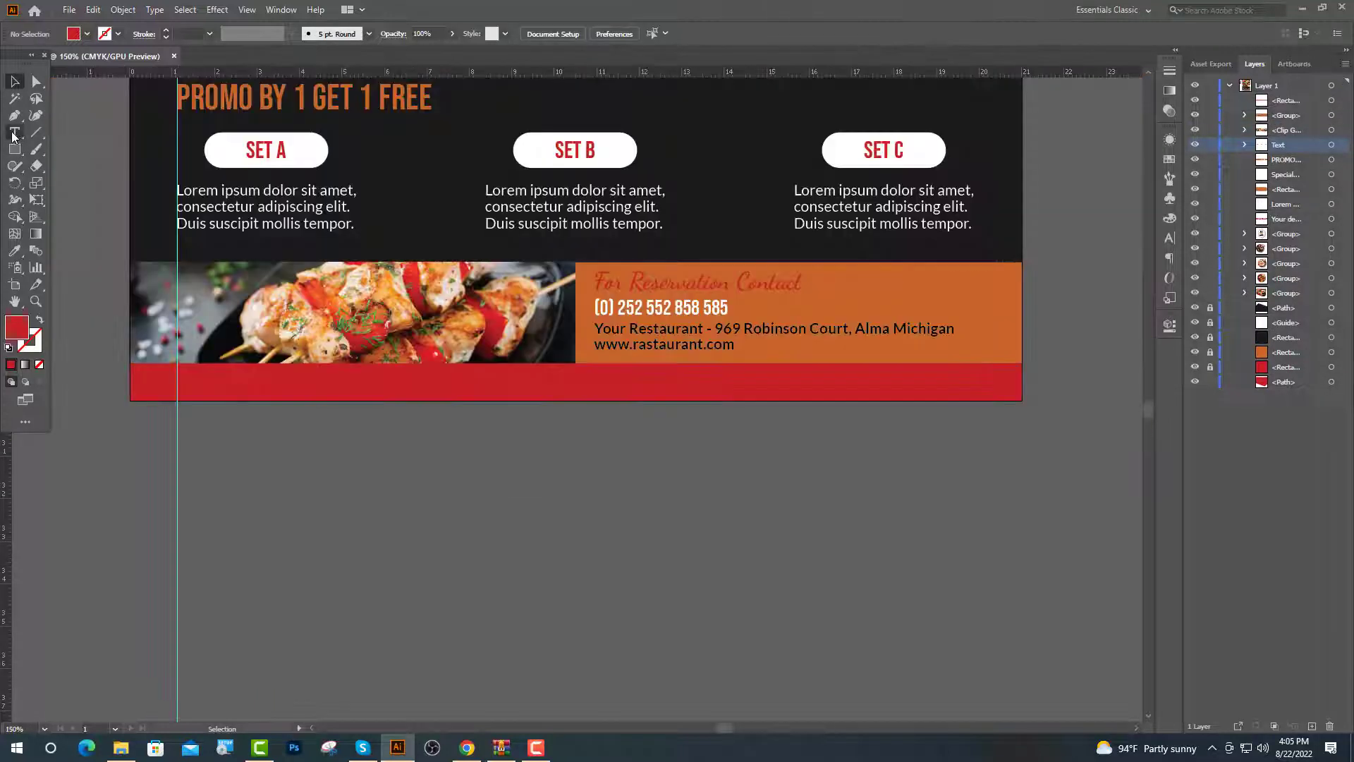
key("t")
left_click(264, 370)
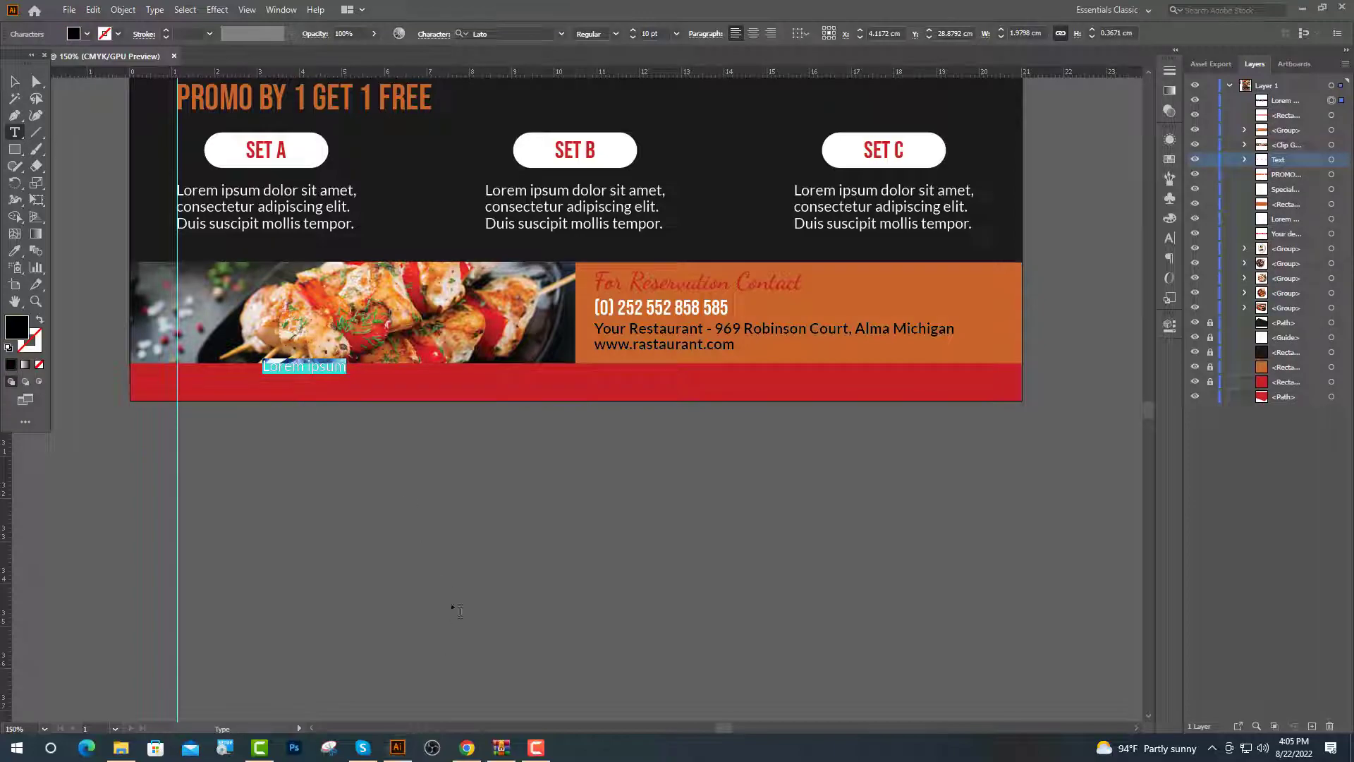
Search IcoFont for 'ins', open the Instagram icon's details, and return to the flyer
left_click(467, 747)
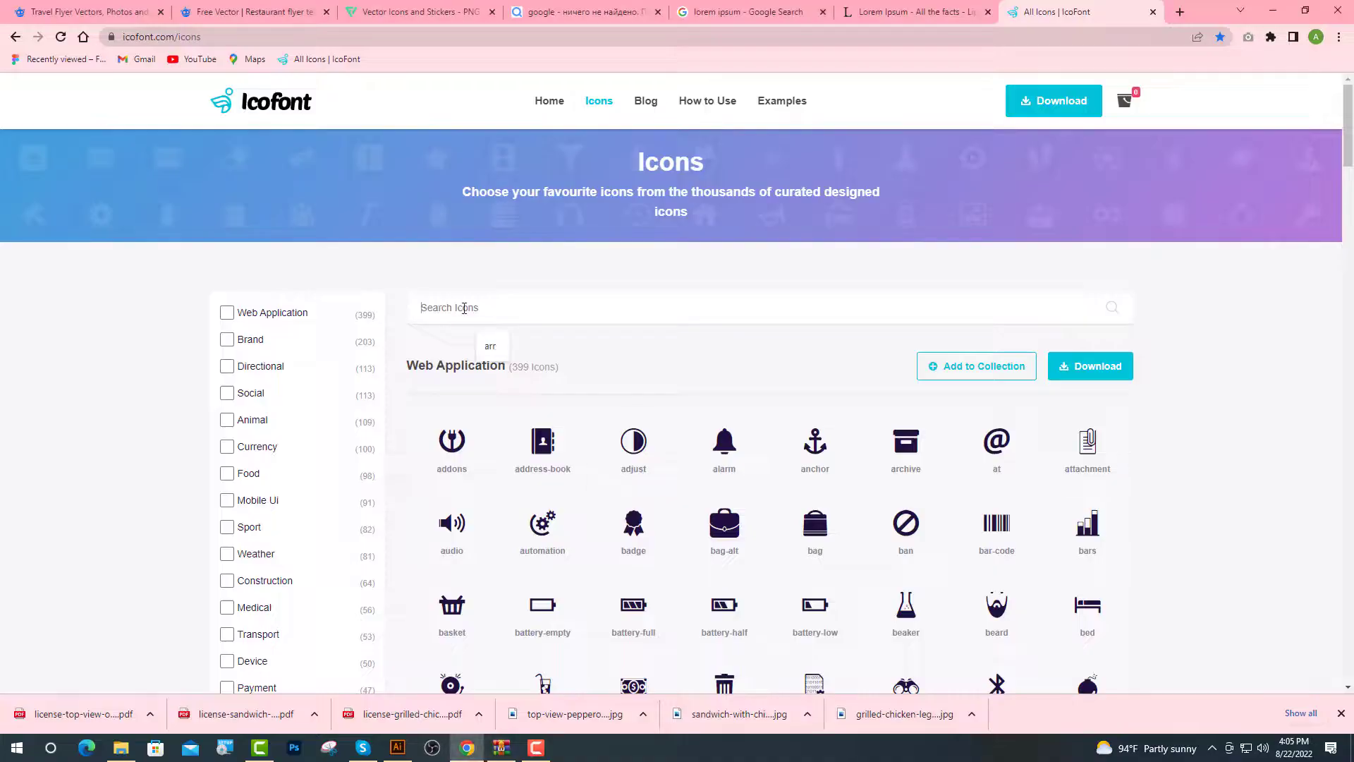
type("ins")
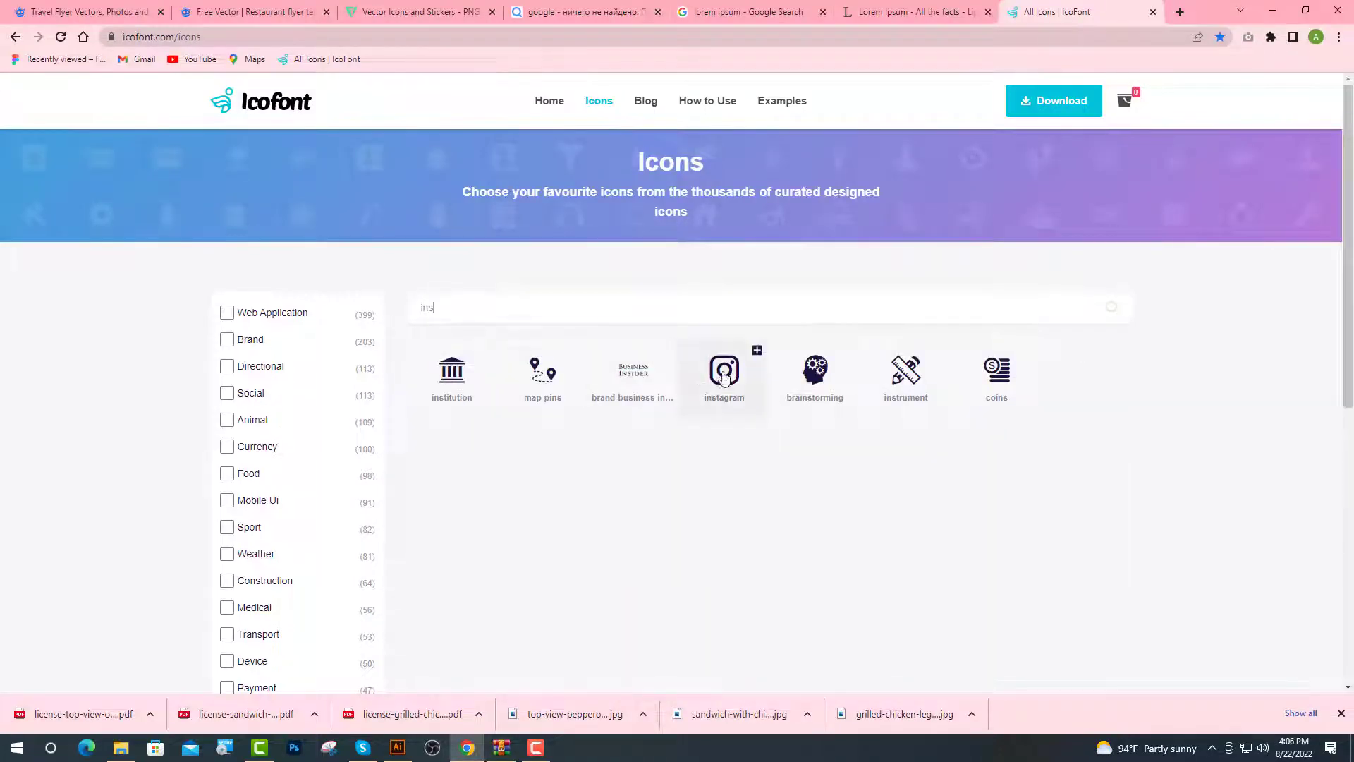
left_click(725, 373)
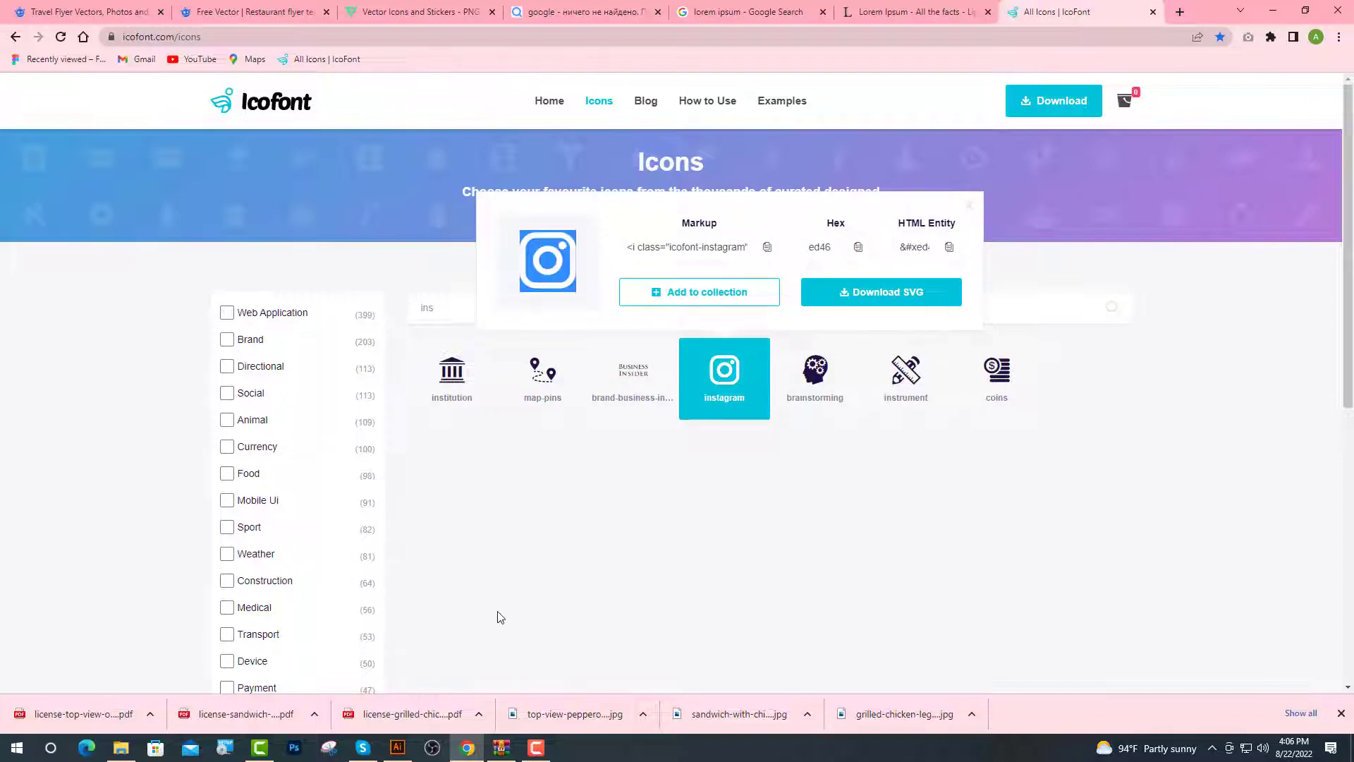
left_click(407, 753)
key("ctrl")
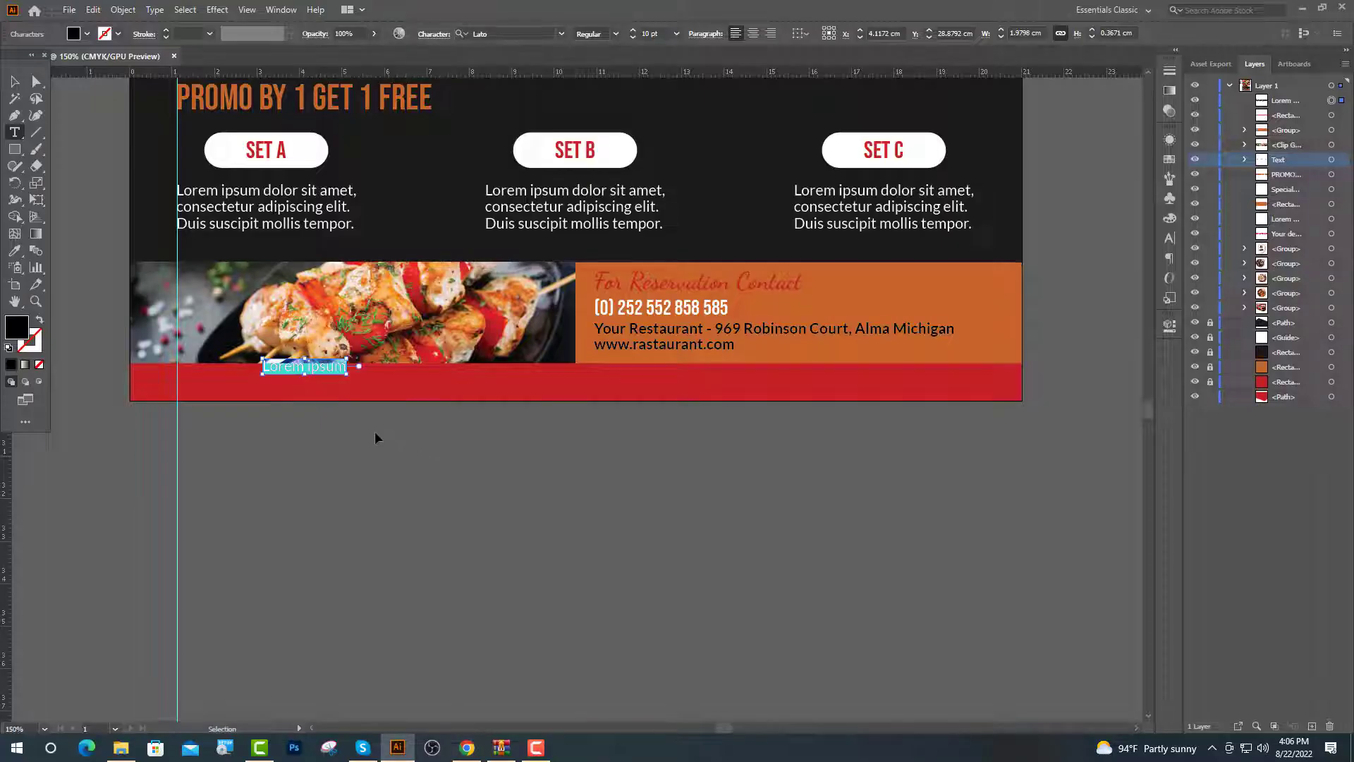
Paste the Instagram glyph over the placeholder, set it to icofont 20 pt, and move it down-left
key("ctrl+v")
key("ctrl+equal")
key("ctrl+equal")
key("ctrl+equal")
key("ctrl+equal")
key("ctrl+equal")
key("ctrl+equal")
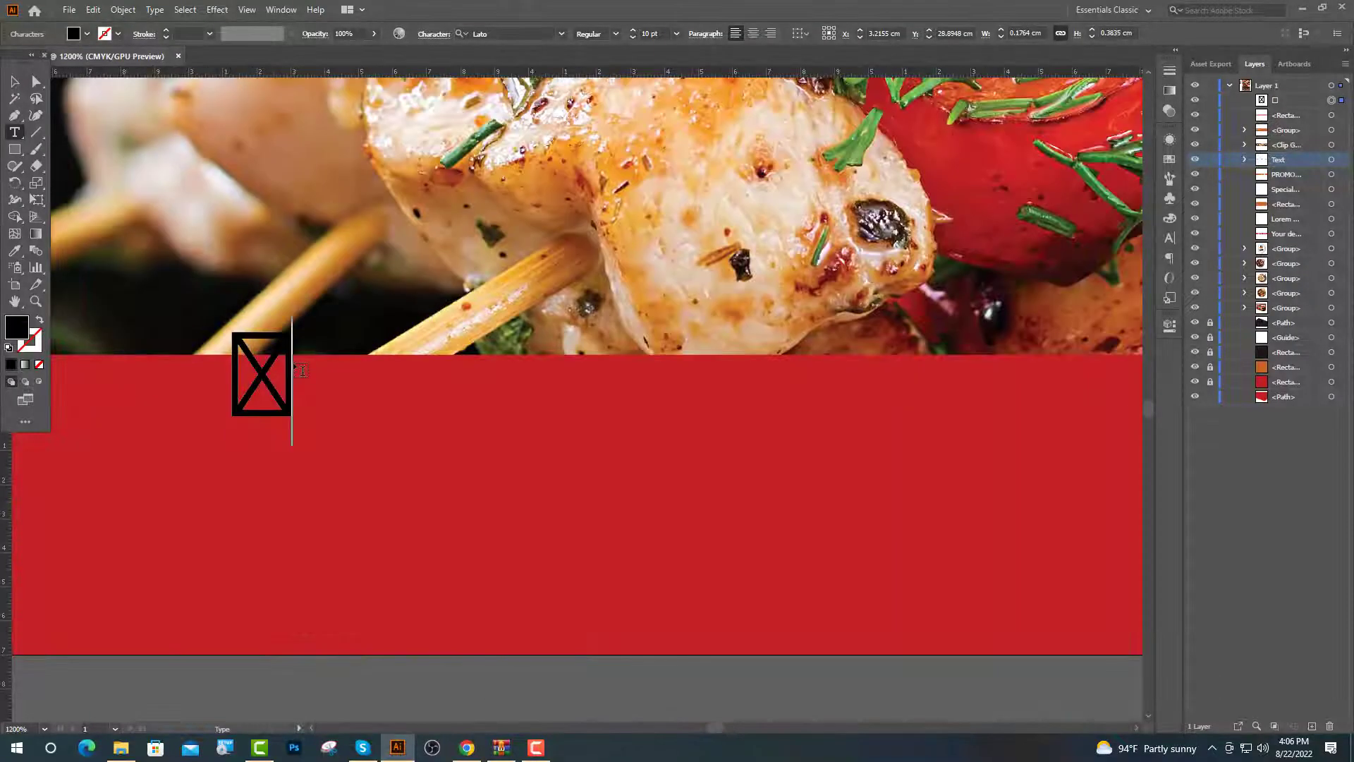
double_click(297, 370)
left_click(531, 33)
type("ic")
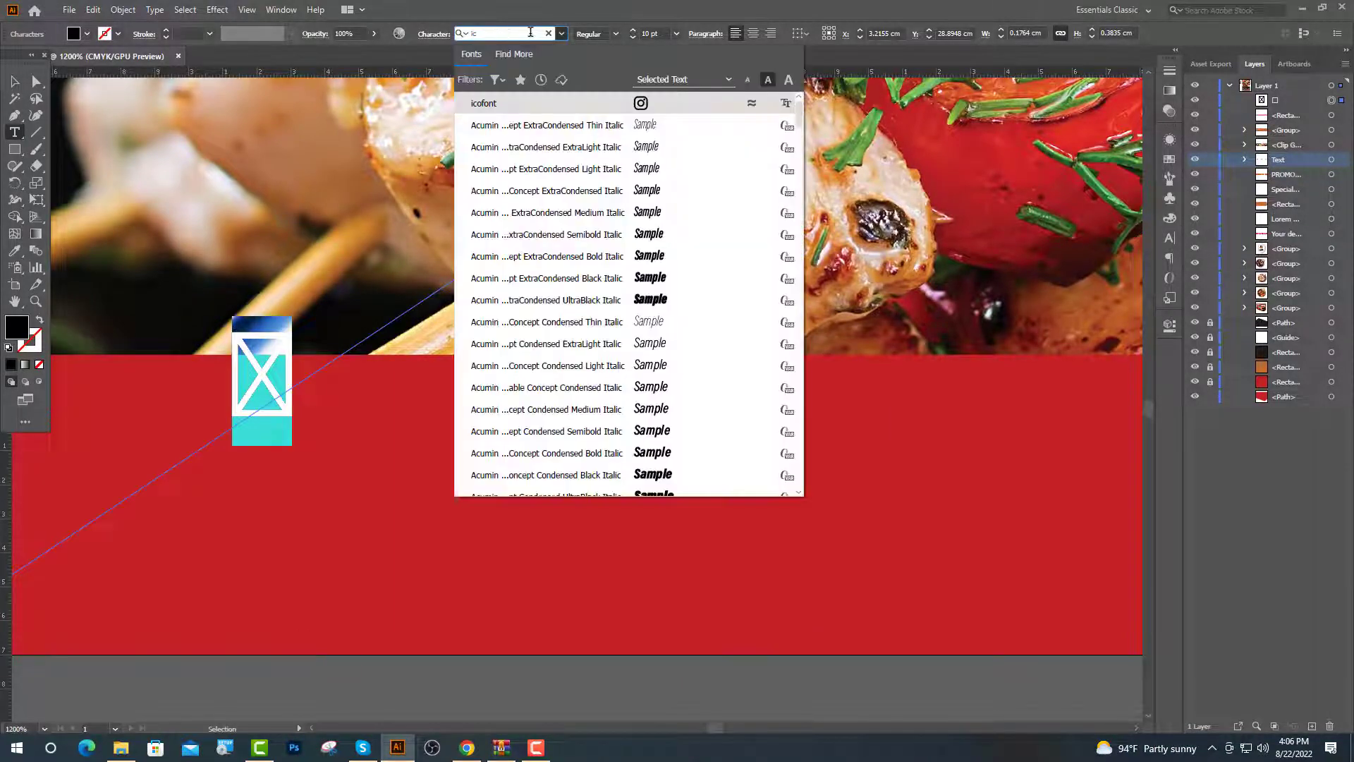
left_click(640, 105)
double_click(644, 34)
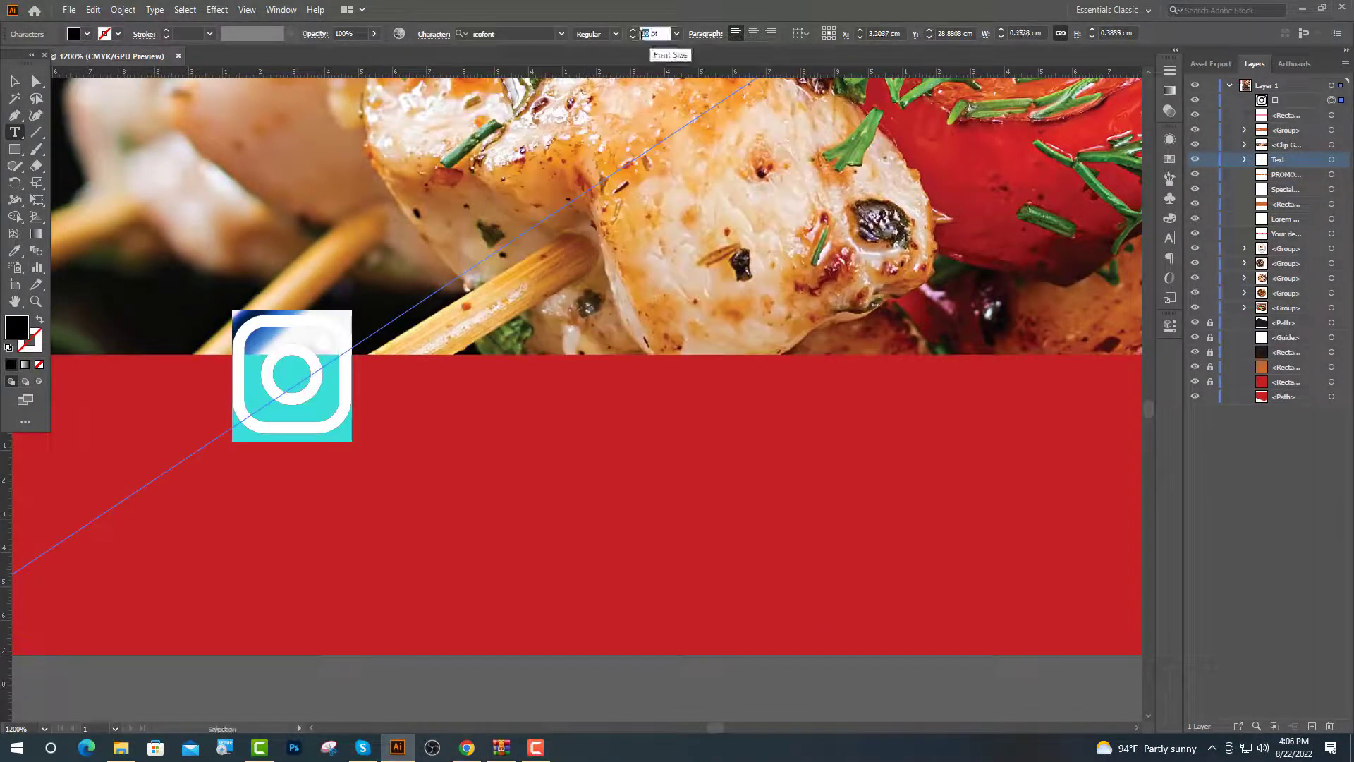
type("20")
key("Return")
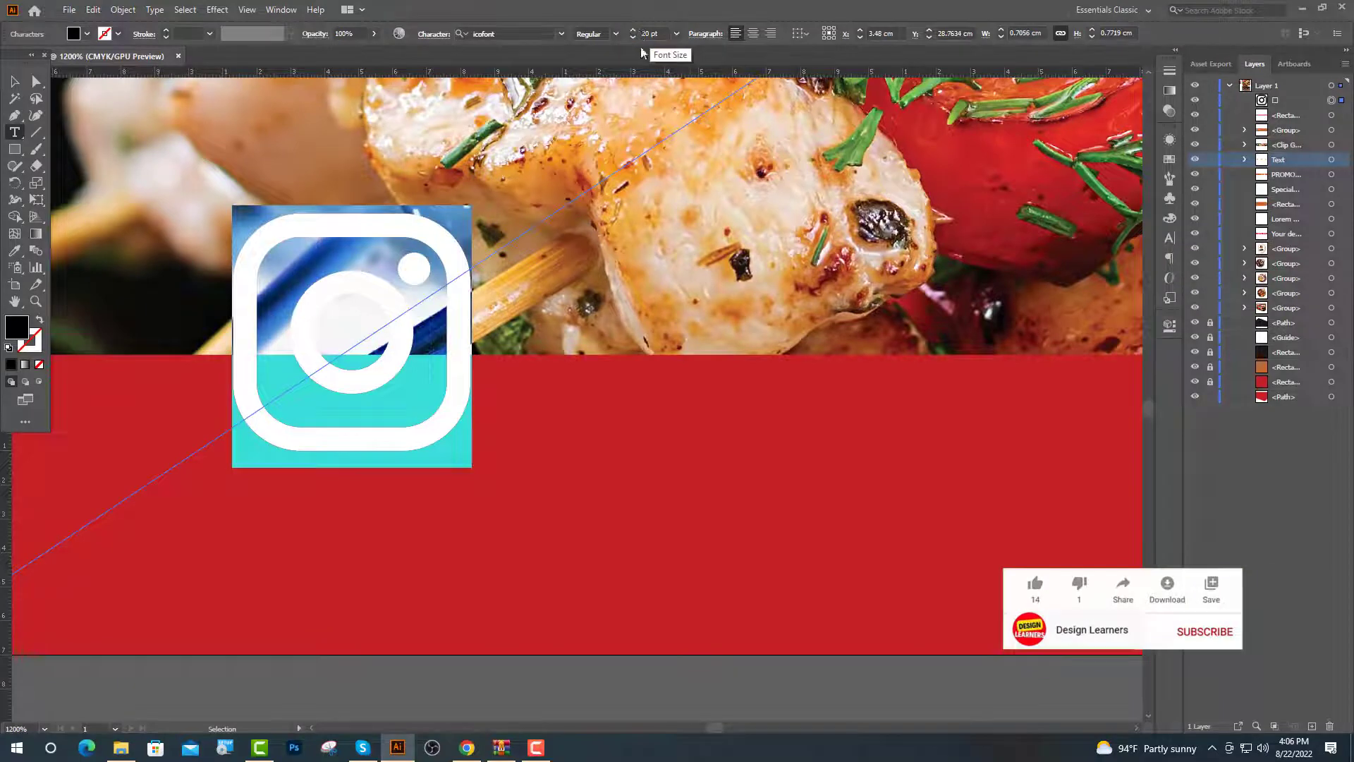
key("Escape")
key("ctrl+minus")
key("ctrl+minus")
key("ctrl+minus")
left_click_drag(570, 218, 344, 275)
key("ctrl+minus")
key("ctrl+minus")
scroll(468, 623, "down", 2)
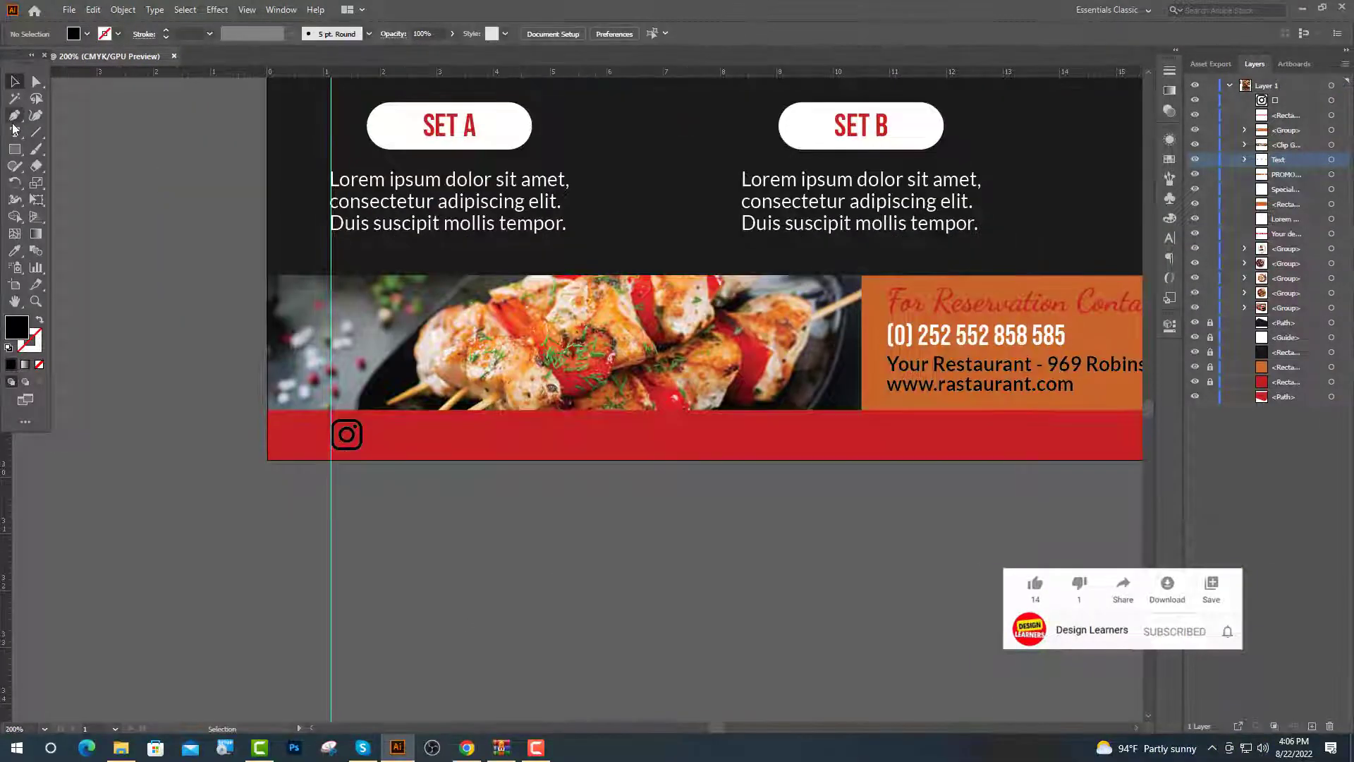
left_click(14, 132)
left_click(373, 429)
key("ctrl+plus")
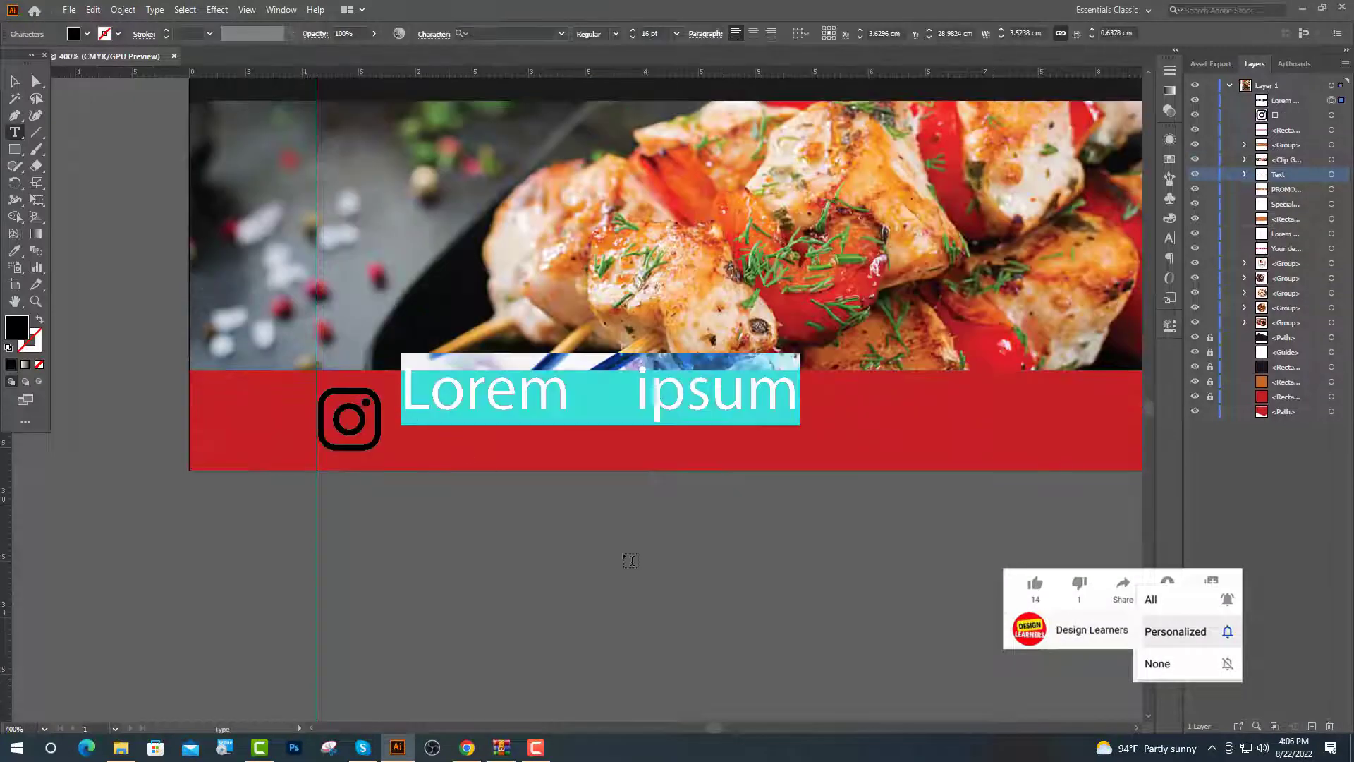
type("@Lo")
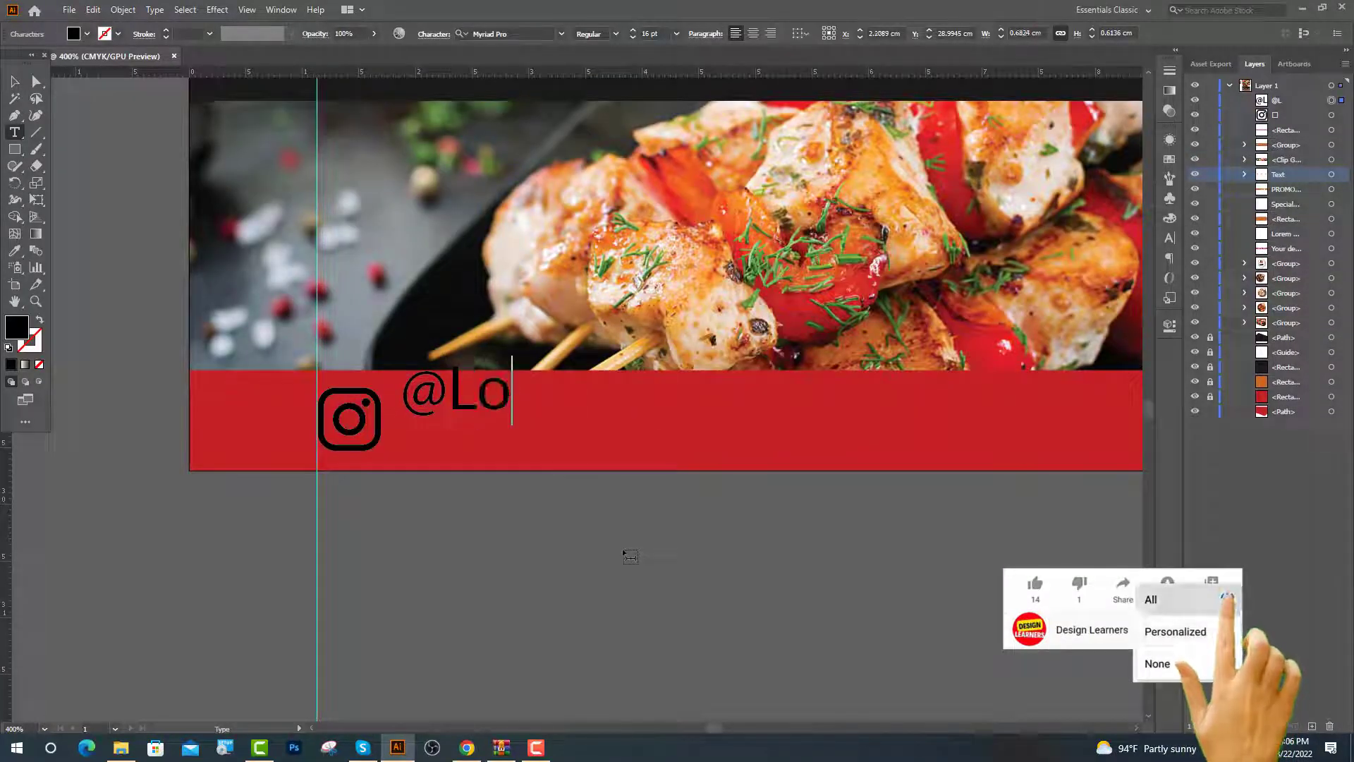
type("rem i")
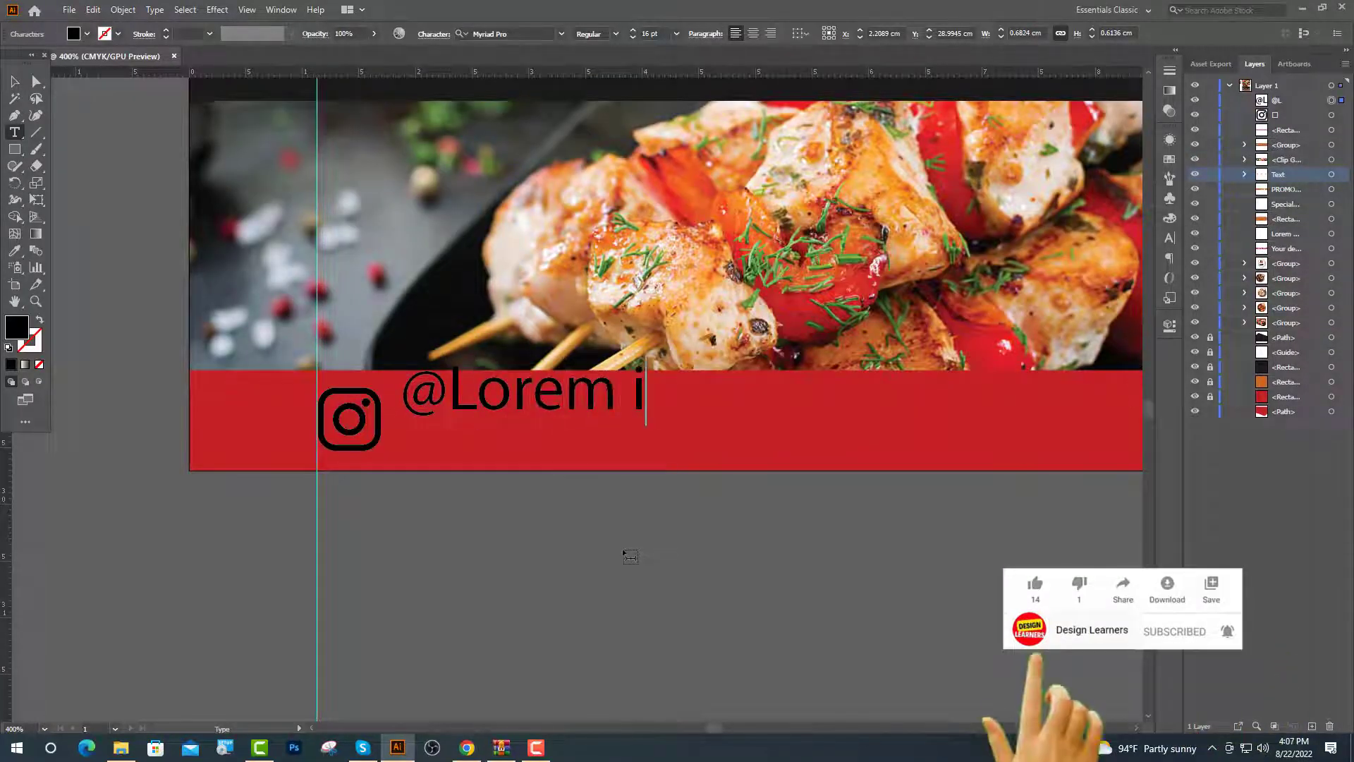
type("psum")
key("Escape")
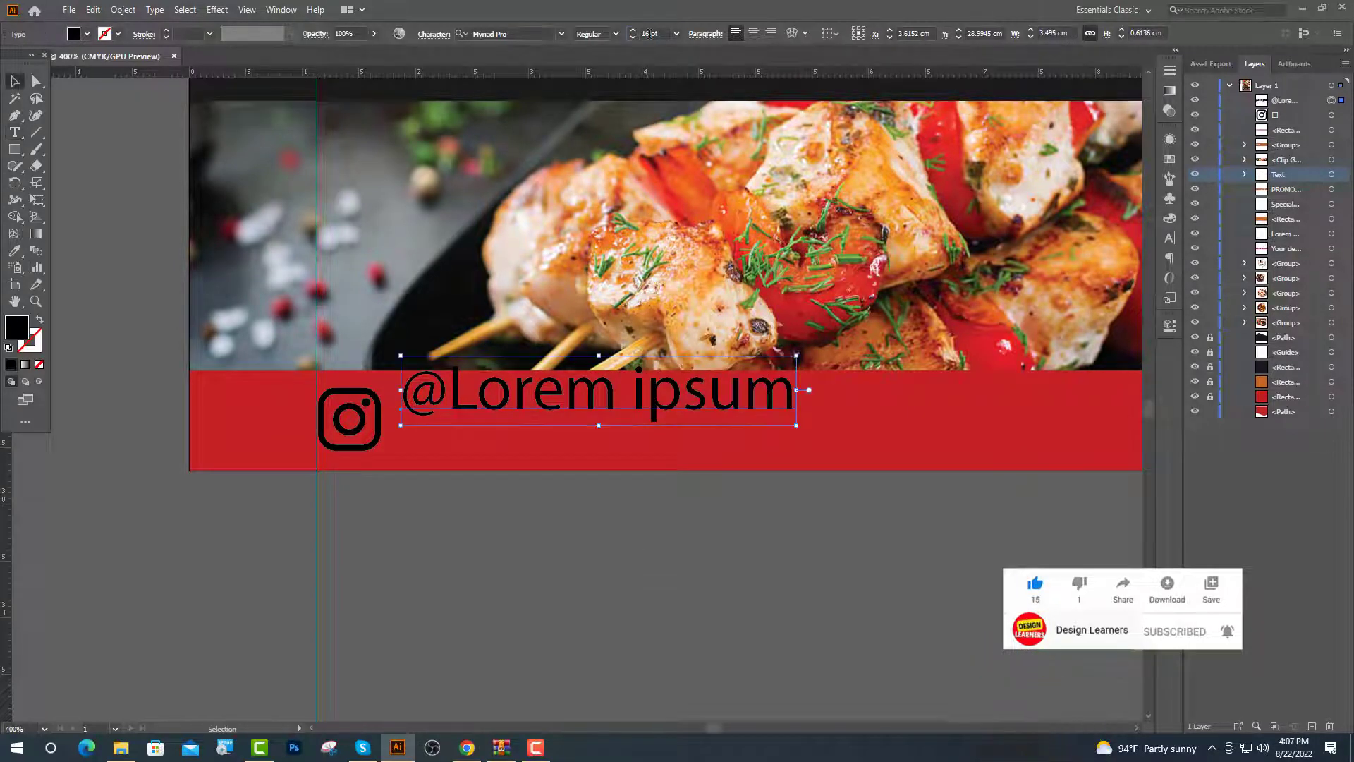
double_click(643, 34)
type("10")
key("Return")
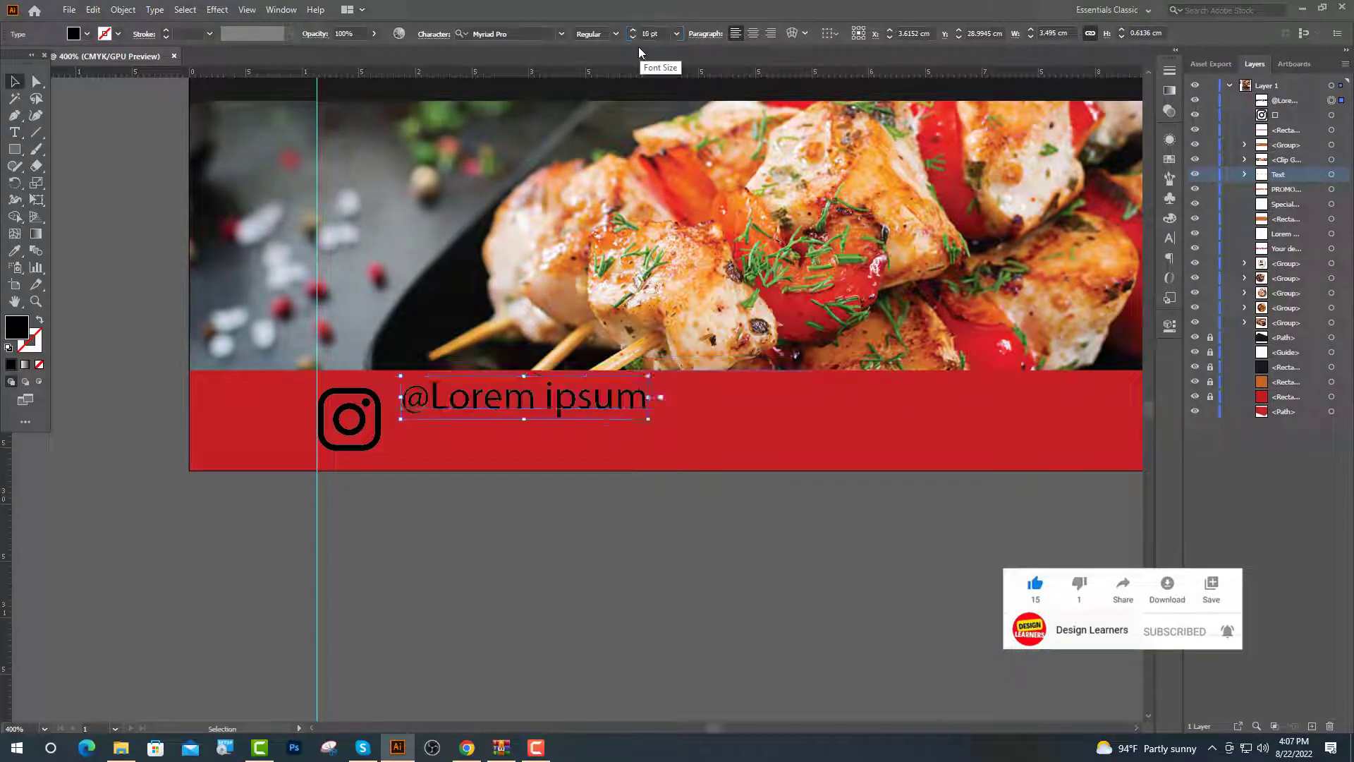
Copy the icon-and-handle pair to the strip's middle, then repeat for a third pair at right
left_click(381, 437, "shift")
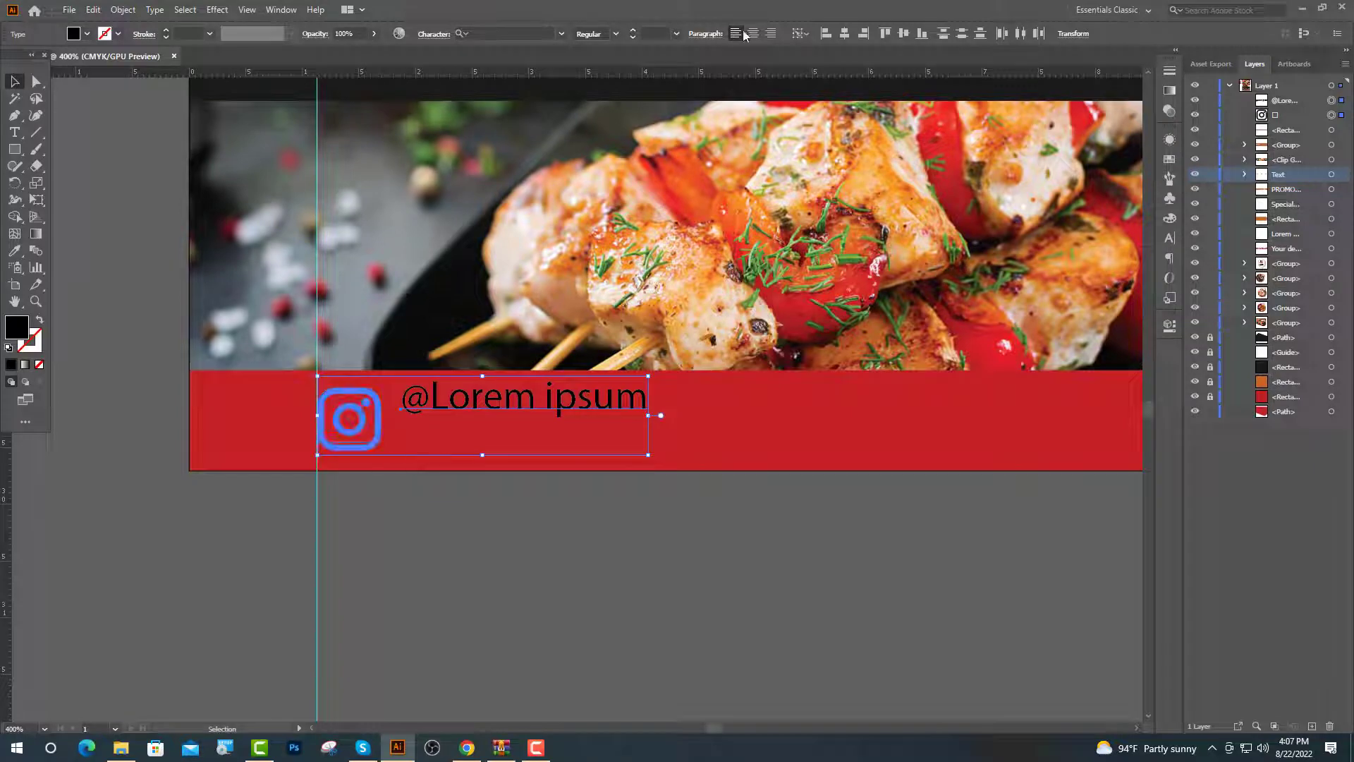
scroll(474, 430, "down", 6)
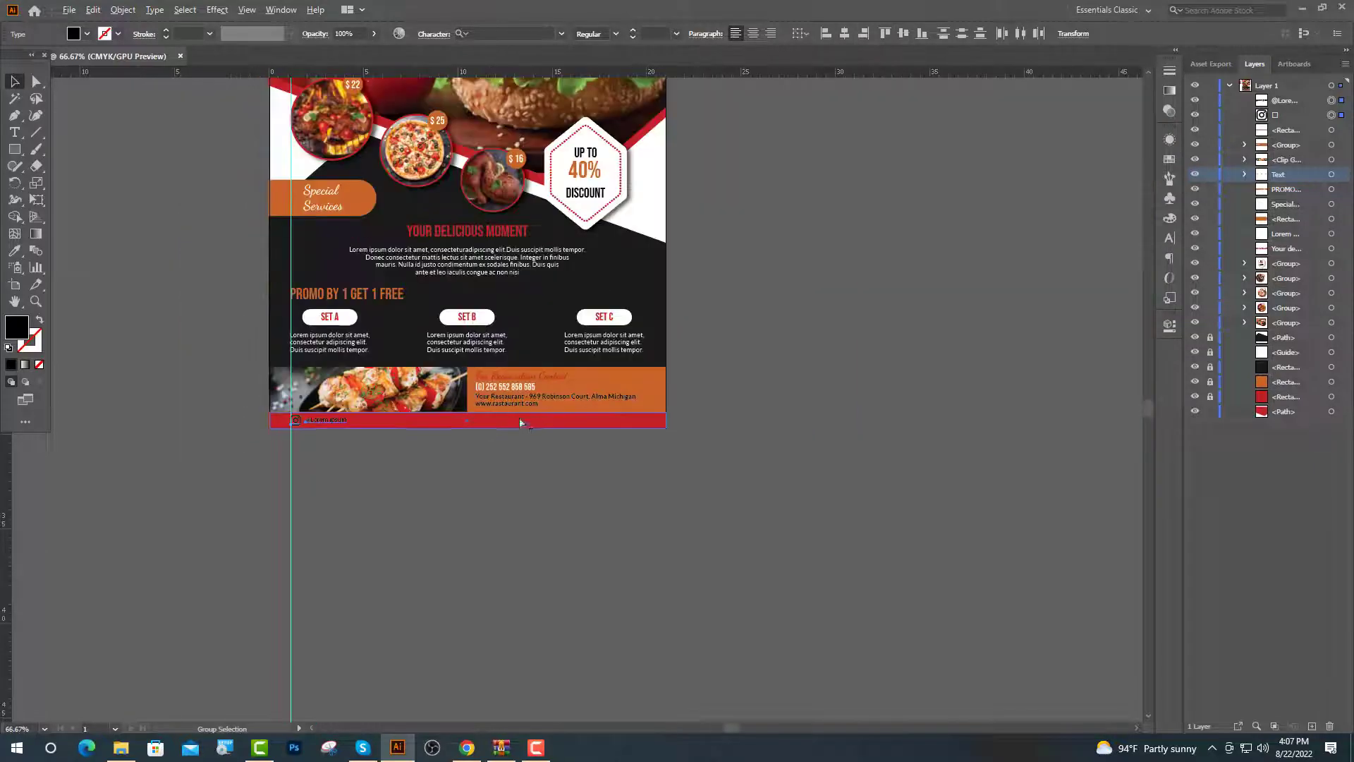
scroll(474, 430, "up", 2)
scroll(473, 429, "up", 1)
left_click_drag(273, 423, 502, 421)
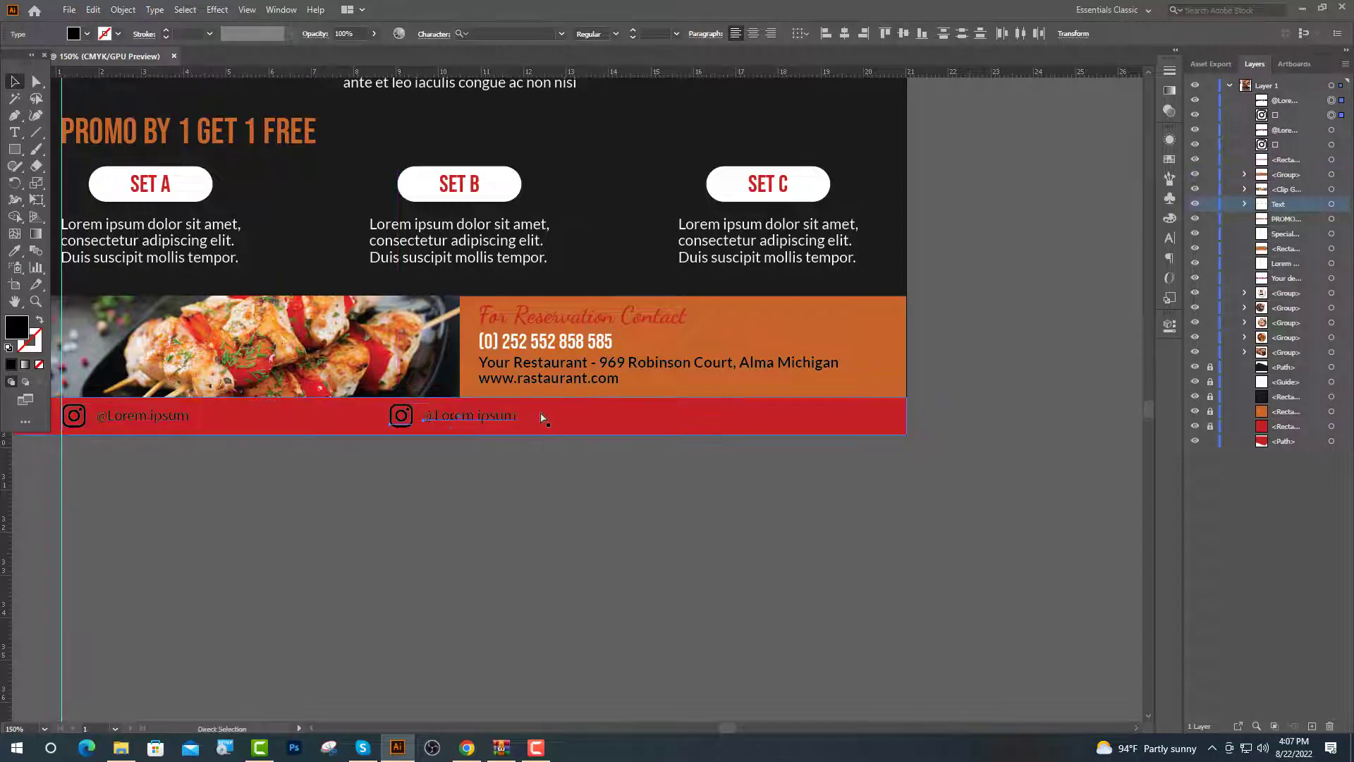
key("ctrl+d")
left_click(651, 461)
scroll(651, 461, "up", 1)
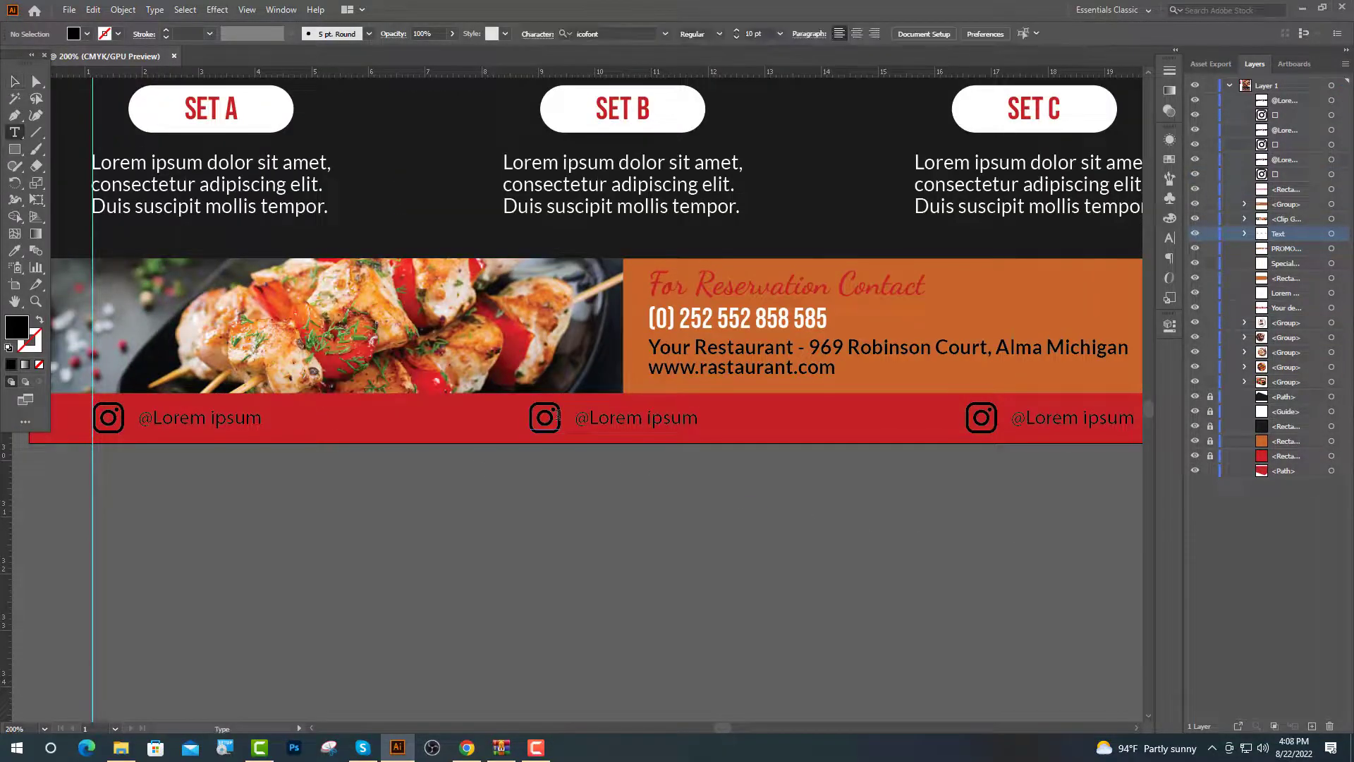
Replace the middle Instagram glyph with the Twitter glyph copied from IcoFont
double_click(545, 417)
key("alt+Tab")
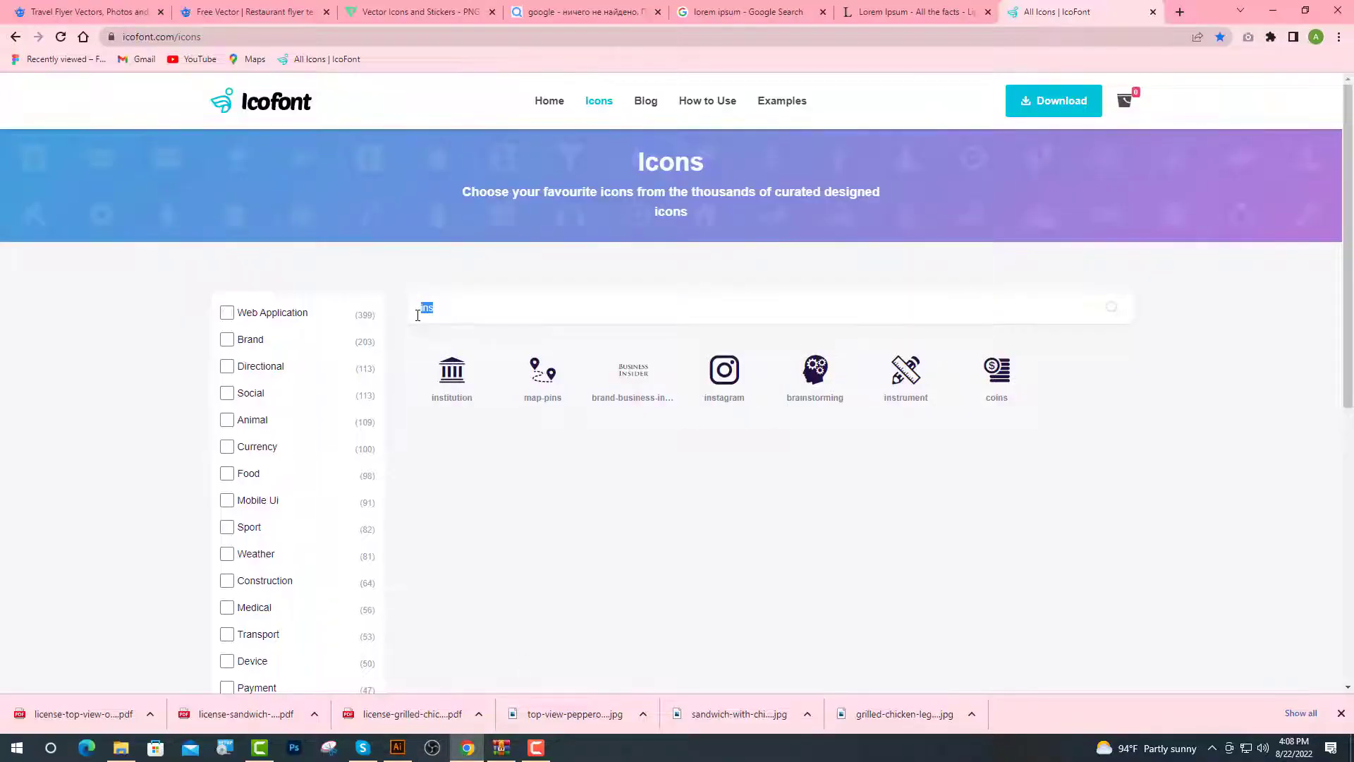
type("twit")
left_click(542, 372)
double_click(375, 286)
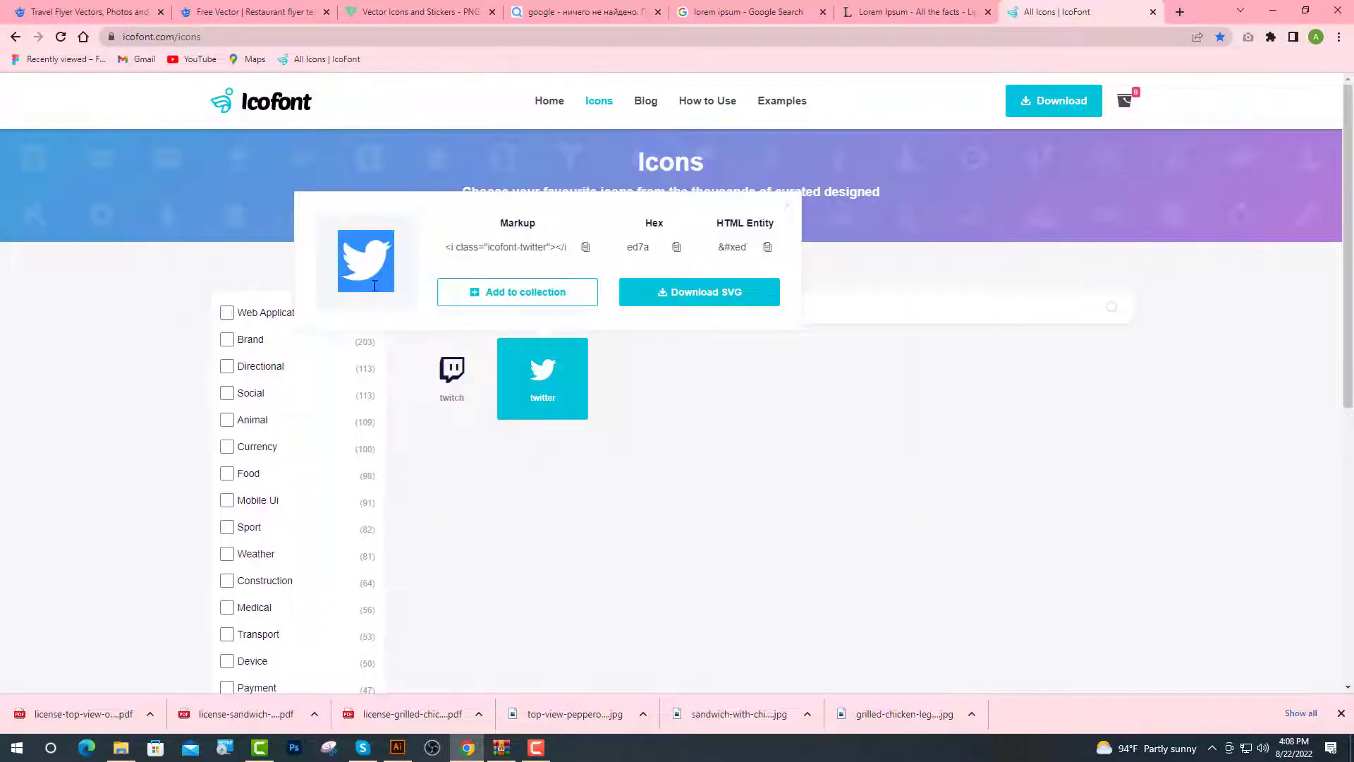
key("ctrl+c")
key("alt+Tab")
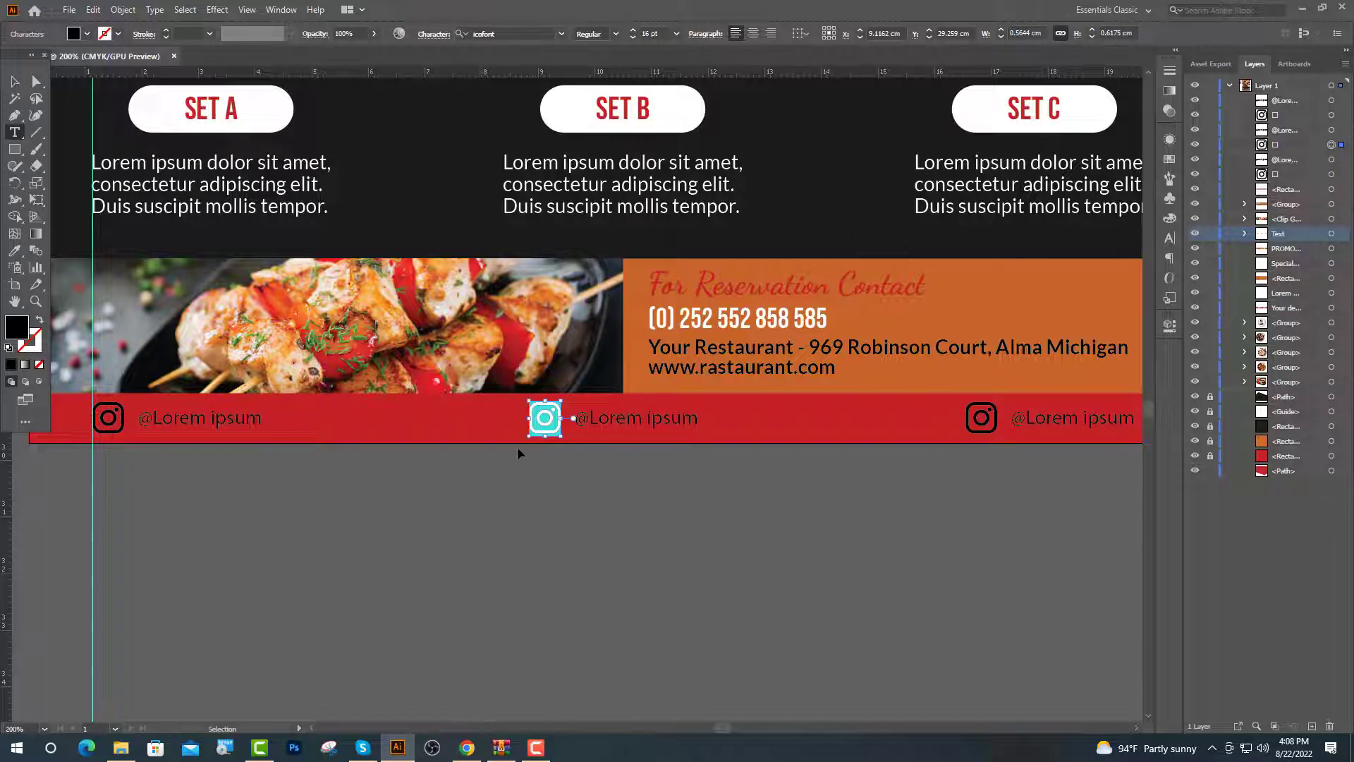
key("ctrl+v")
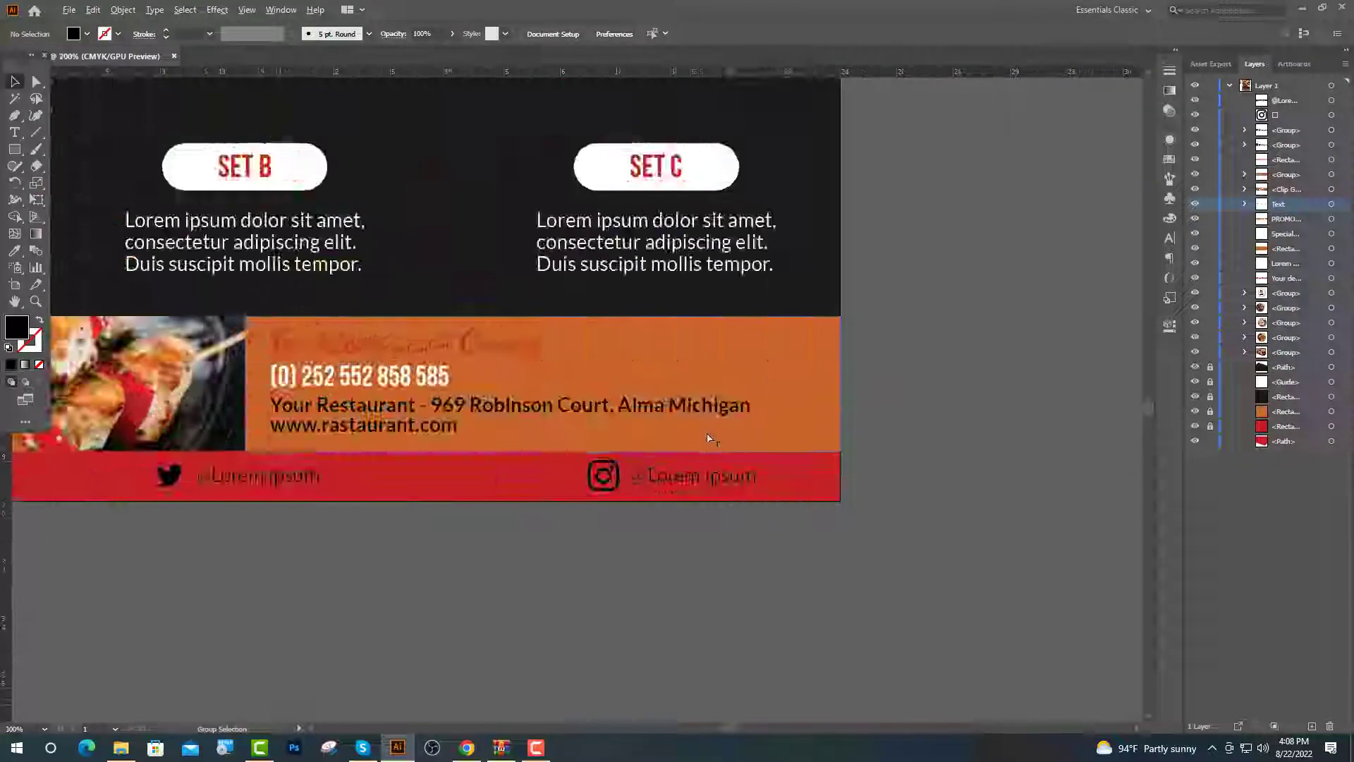
scroll(710, 438, "up", 2)
Delete the @ from the third handle and swap its icon for the Facebook glyph
left_click(671, 498)
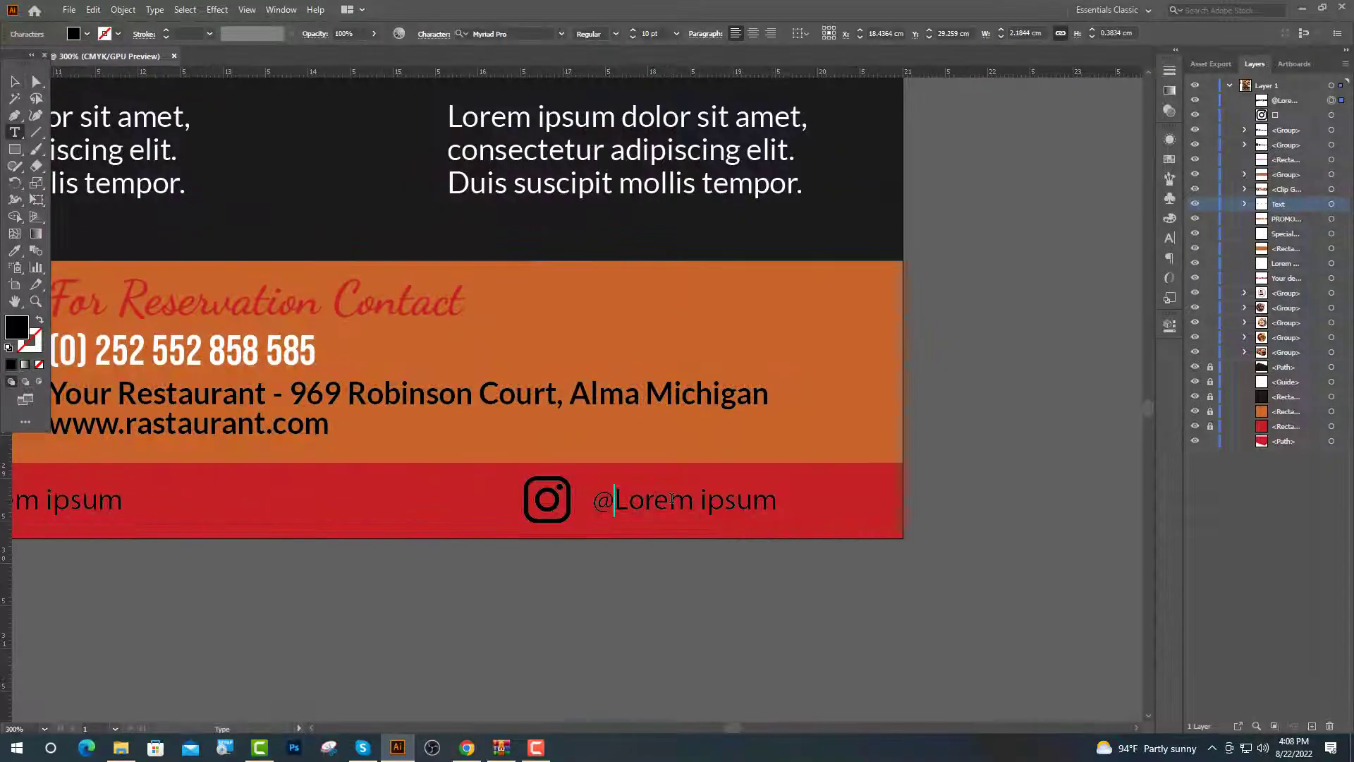
key("BackSpace")
key("shift+Left")
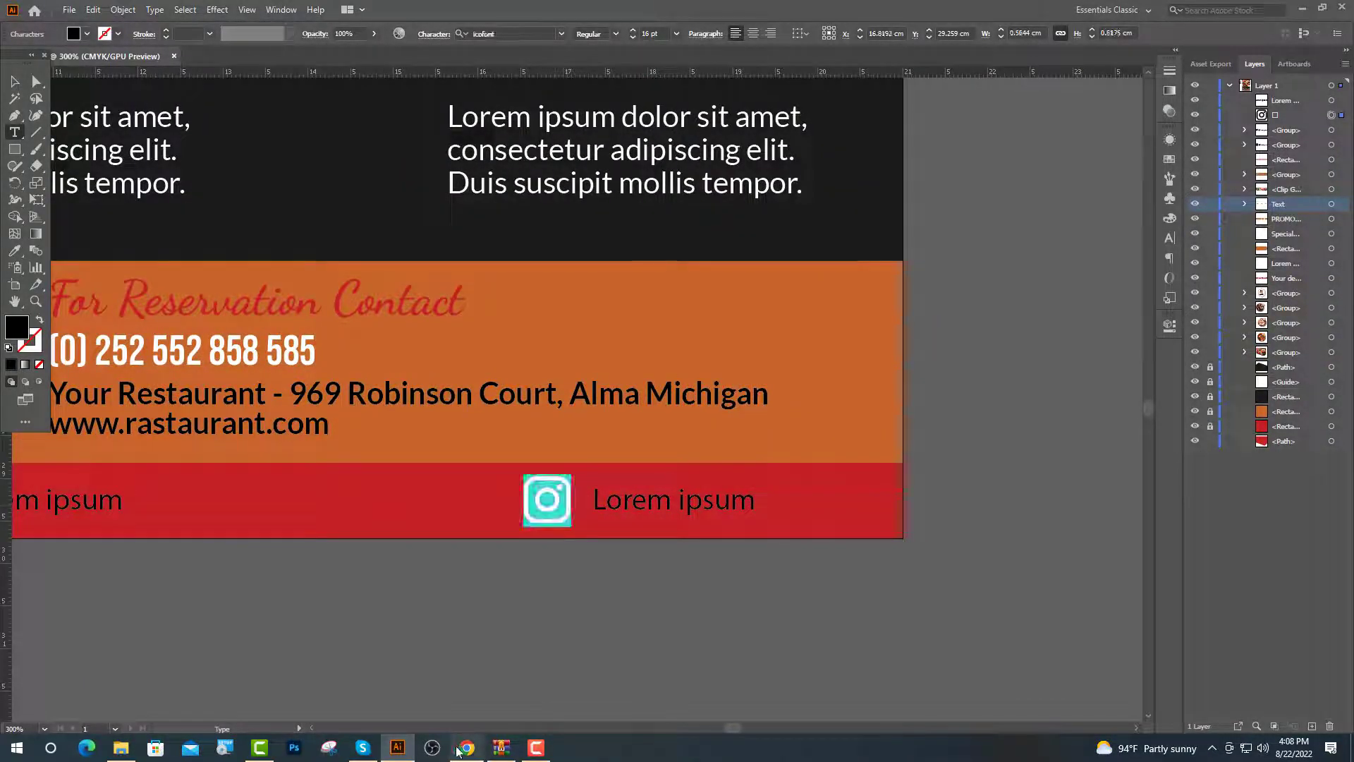
key("alt+Tab")
left_click(555, 302)
type("fa")
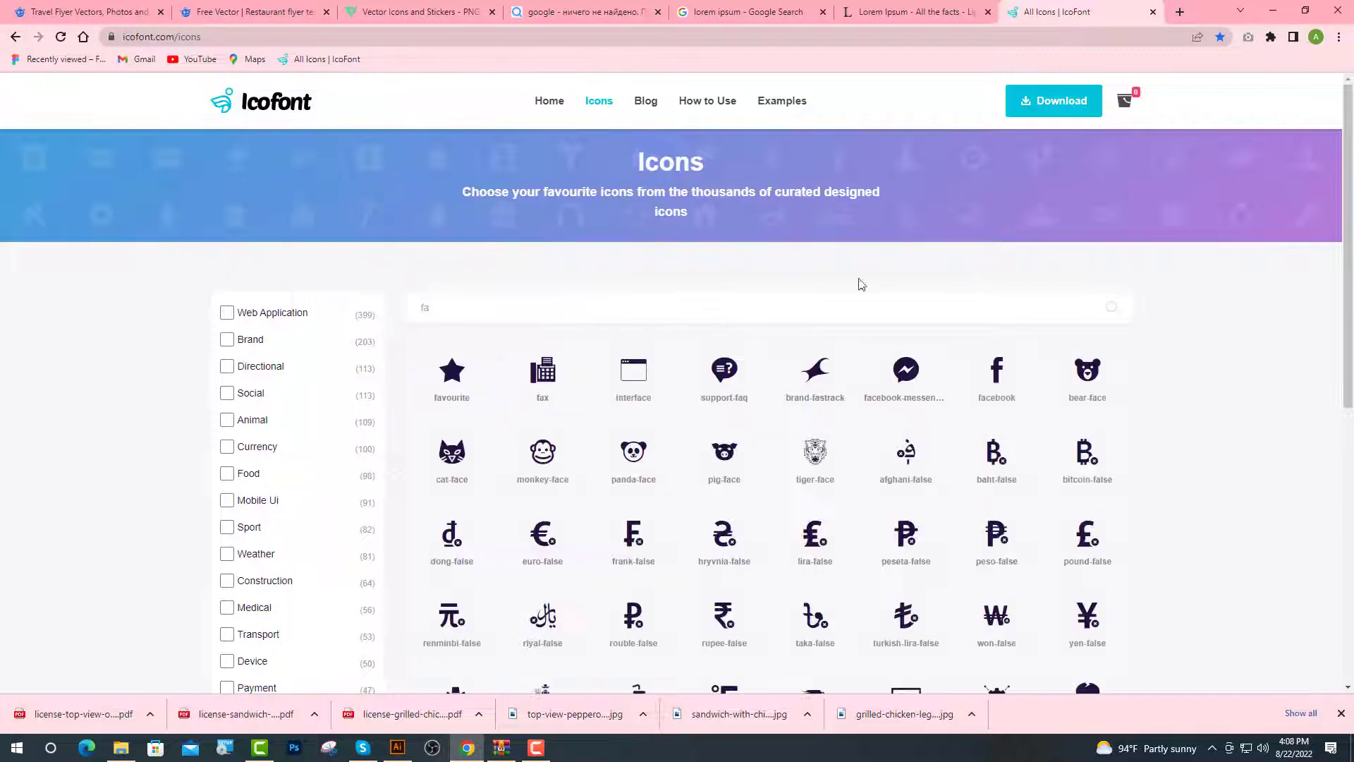
left_click(1021, 392)
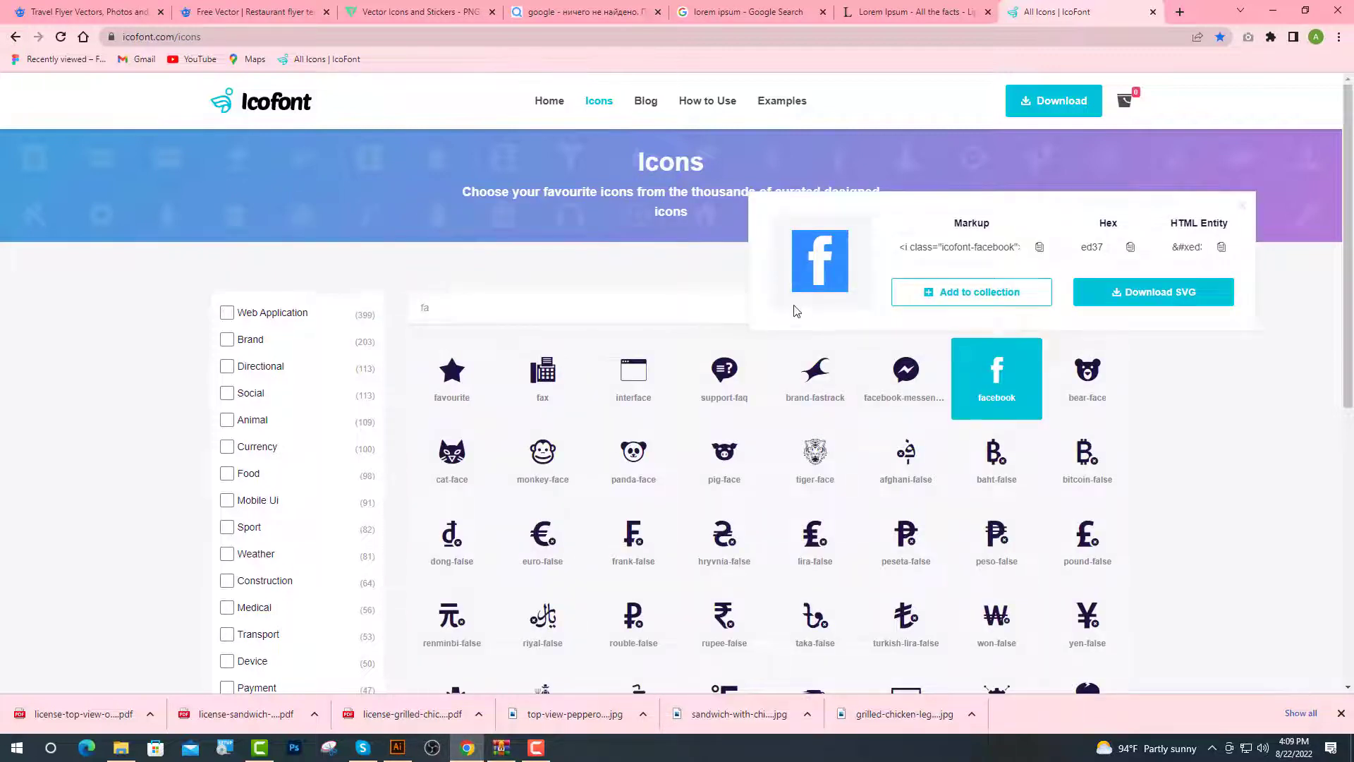
key("alt+Tab")
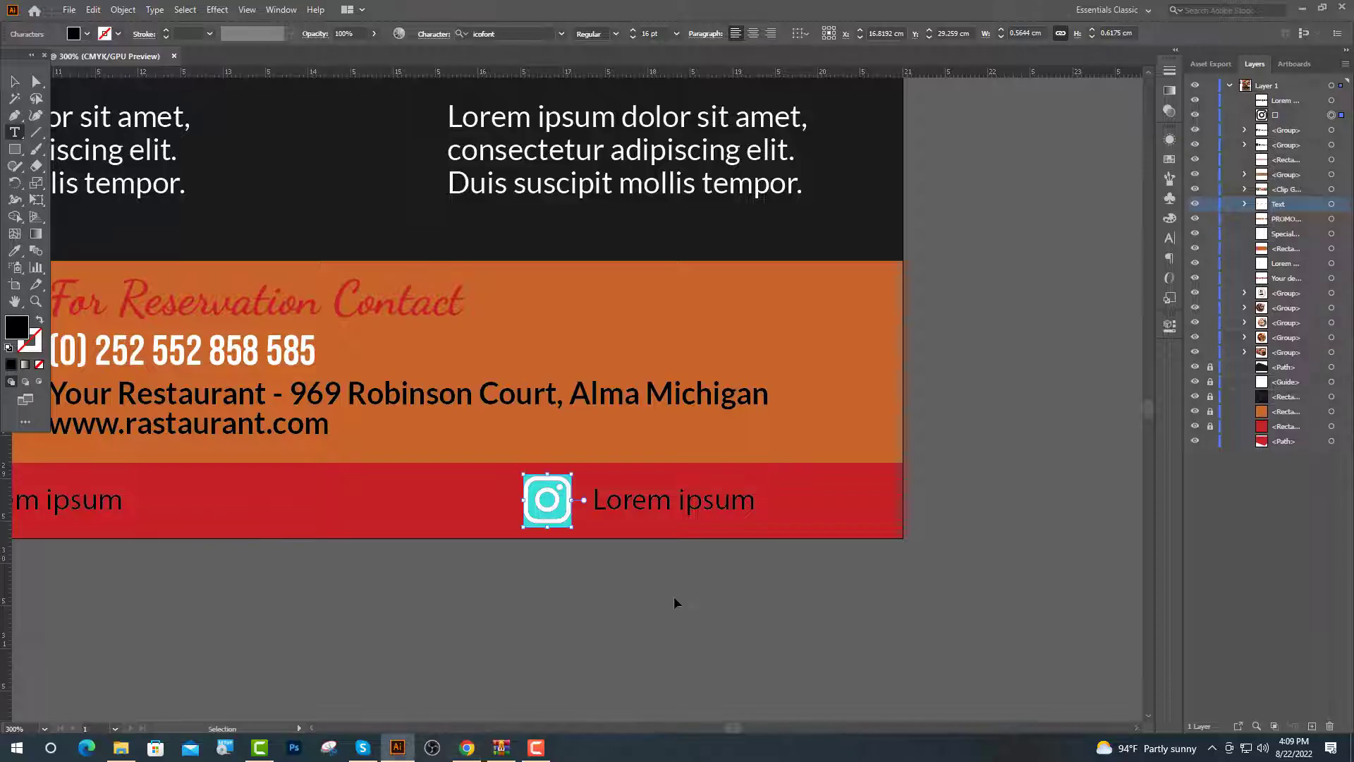
key("ctrl+v")
key("ctrl+0")
key("ctrl+shift+a")
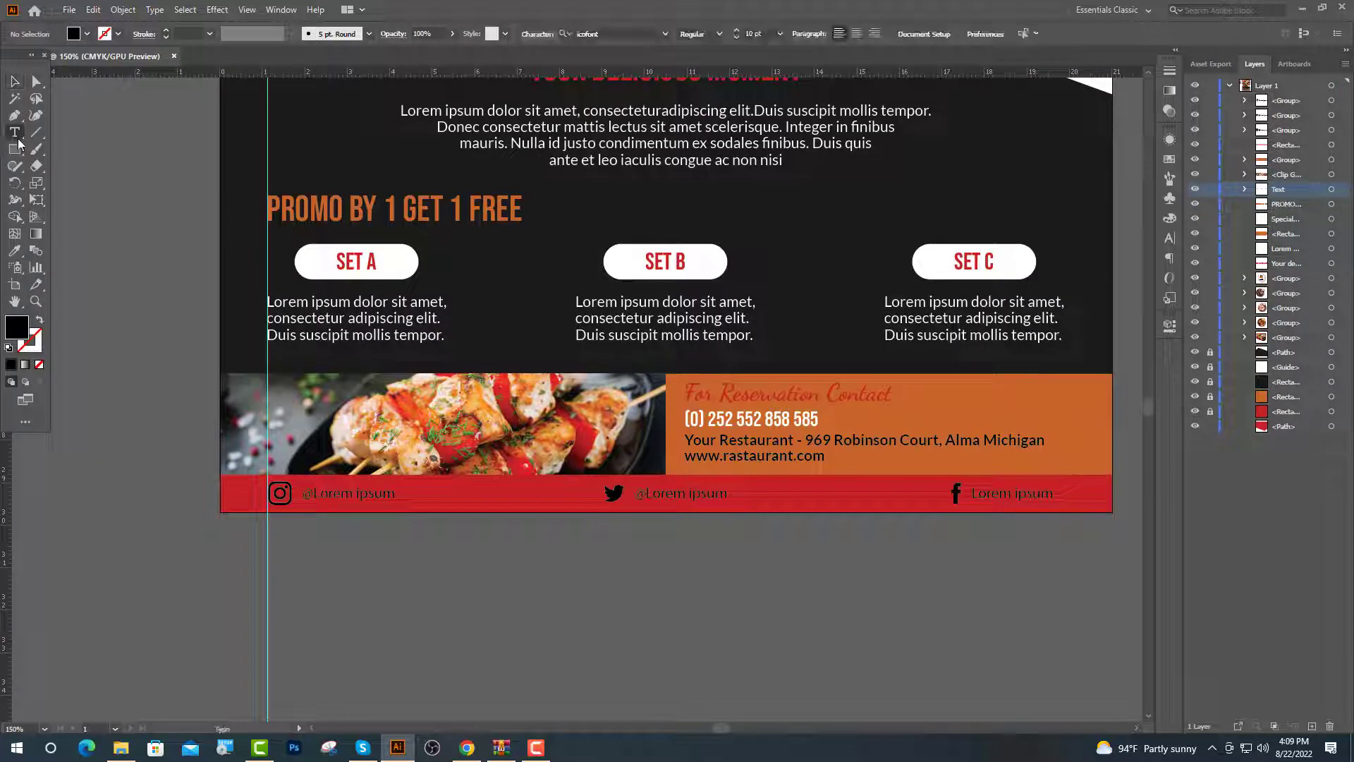
Make the Instagram glyph white by sampling the SET A button
double_click(280, 493)
key("i")
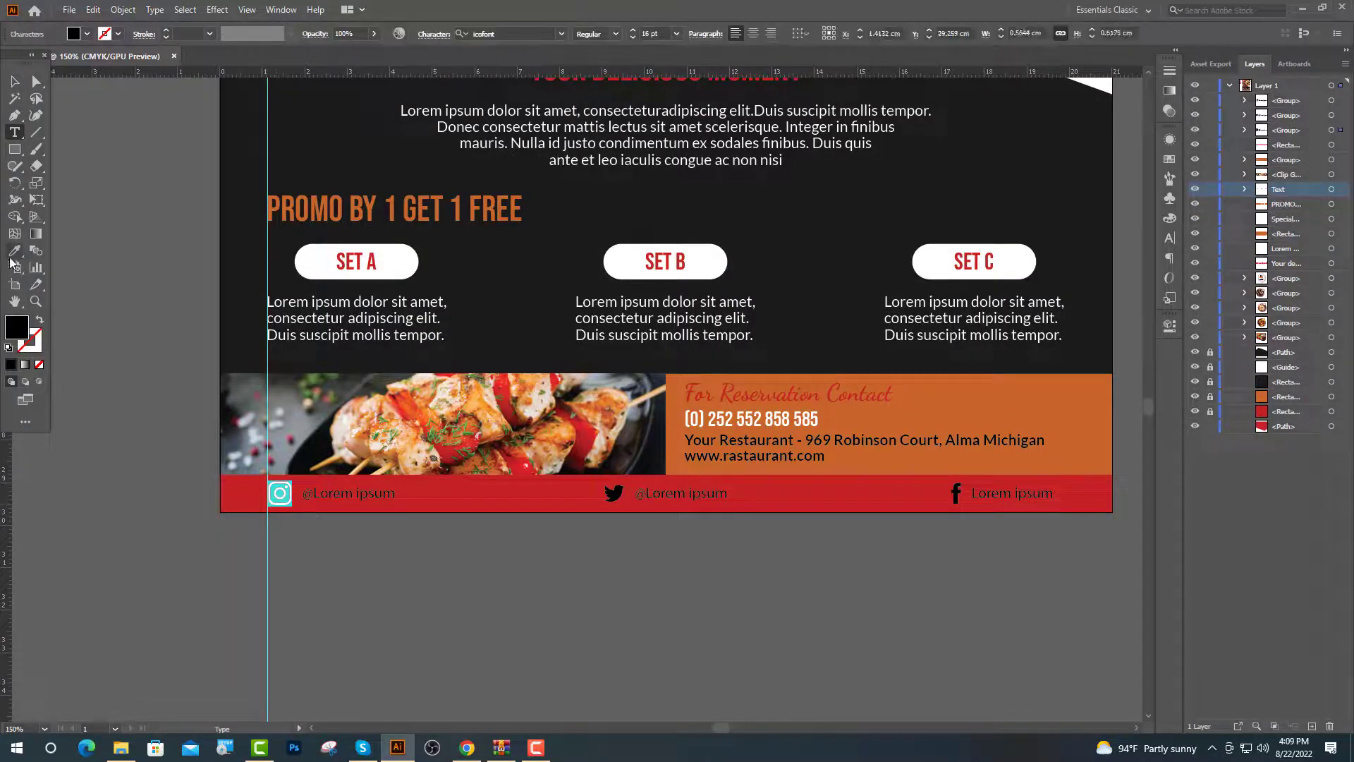
left_click(314, 266)
key("v")
left_click(339, 520)
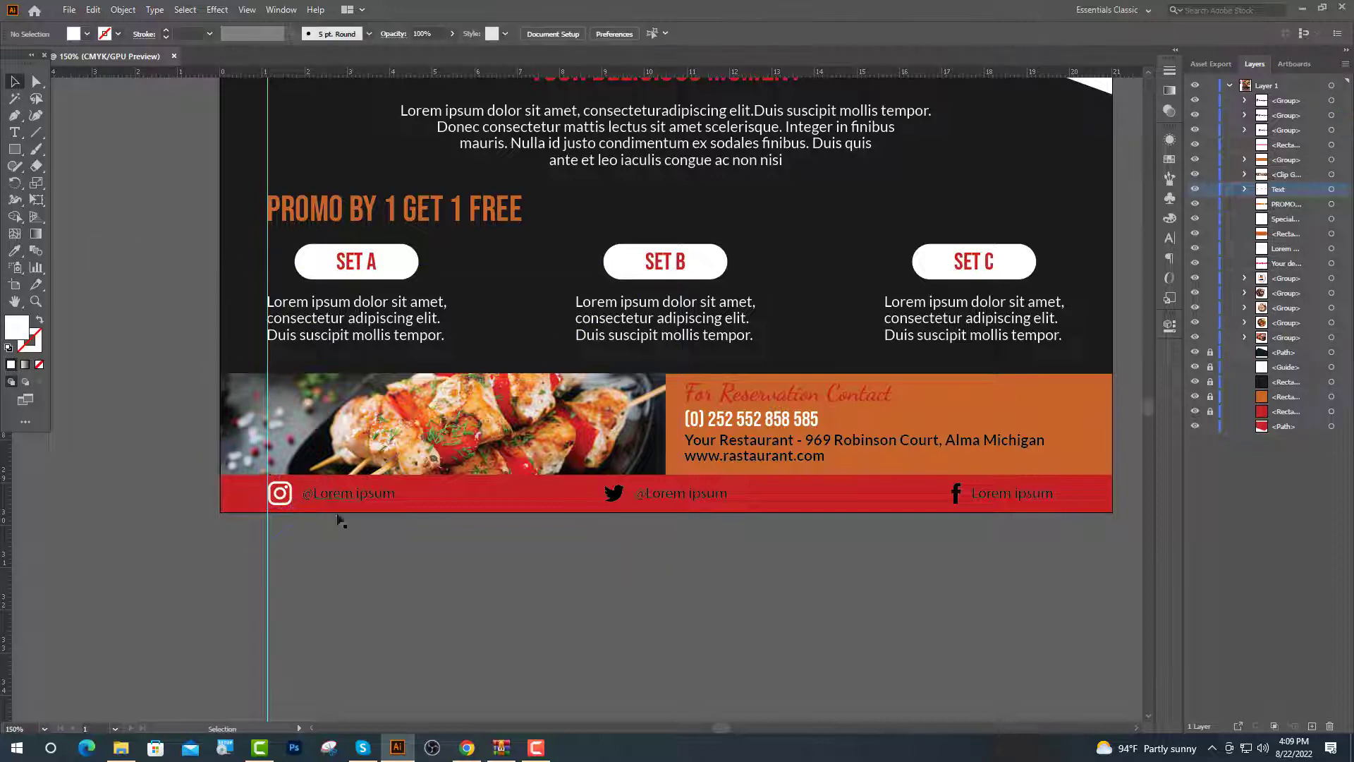
key("t")
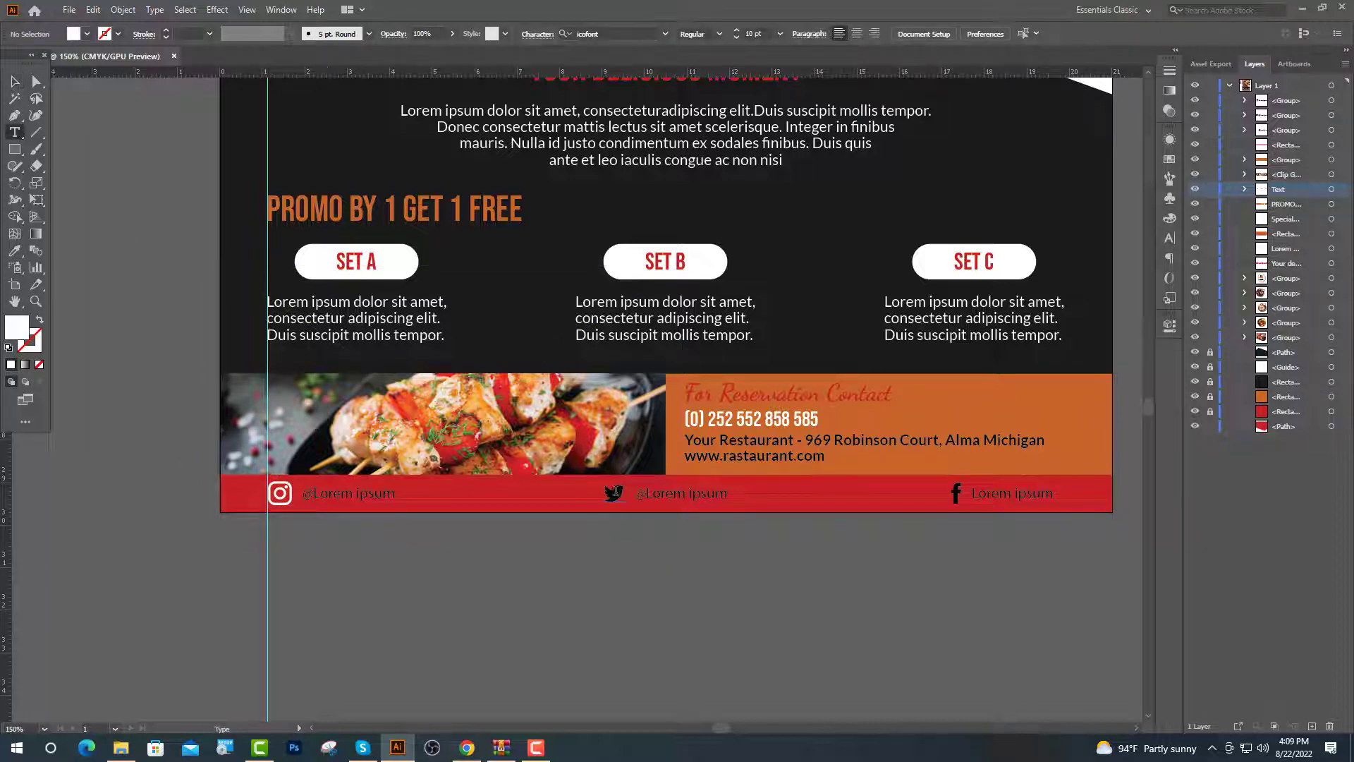
Make the Twitter and Facebook glyphs white from the SET A button too
double_click(614, 493)
key("i")
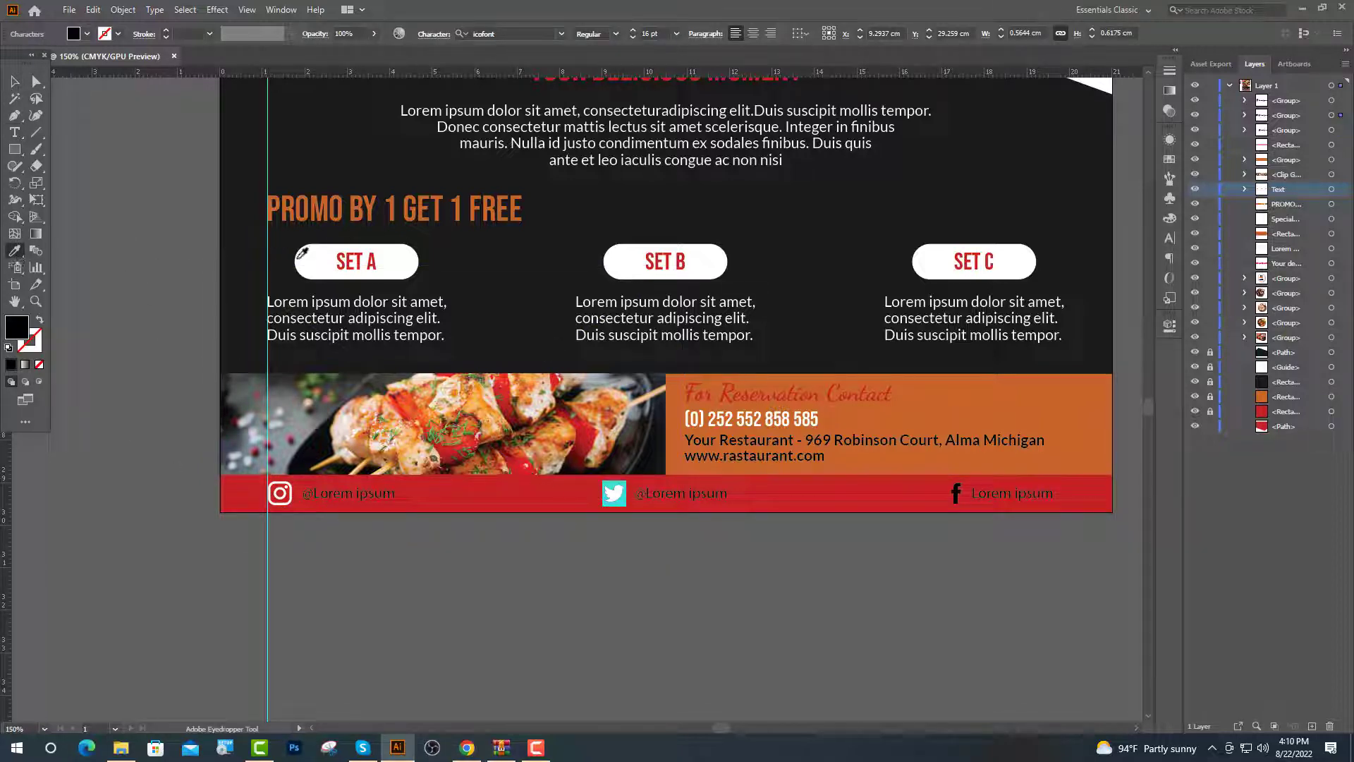
left_click(303, 261)
key("t")
double_click(960, 494)
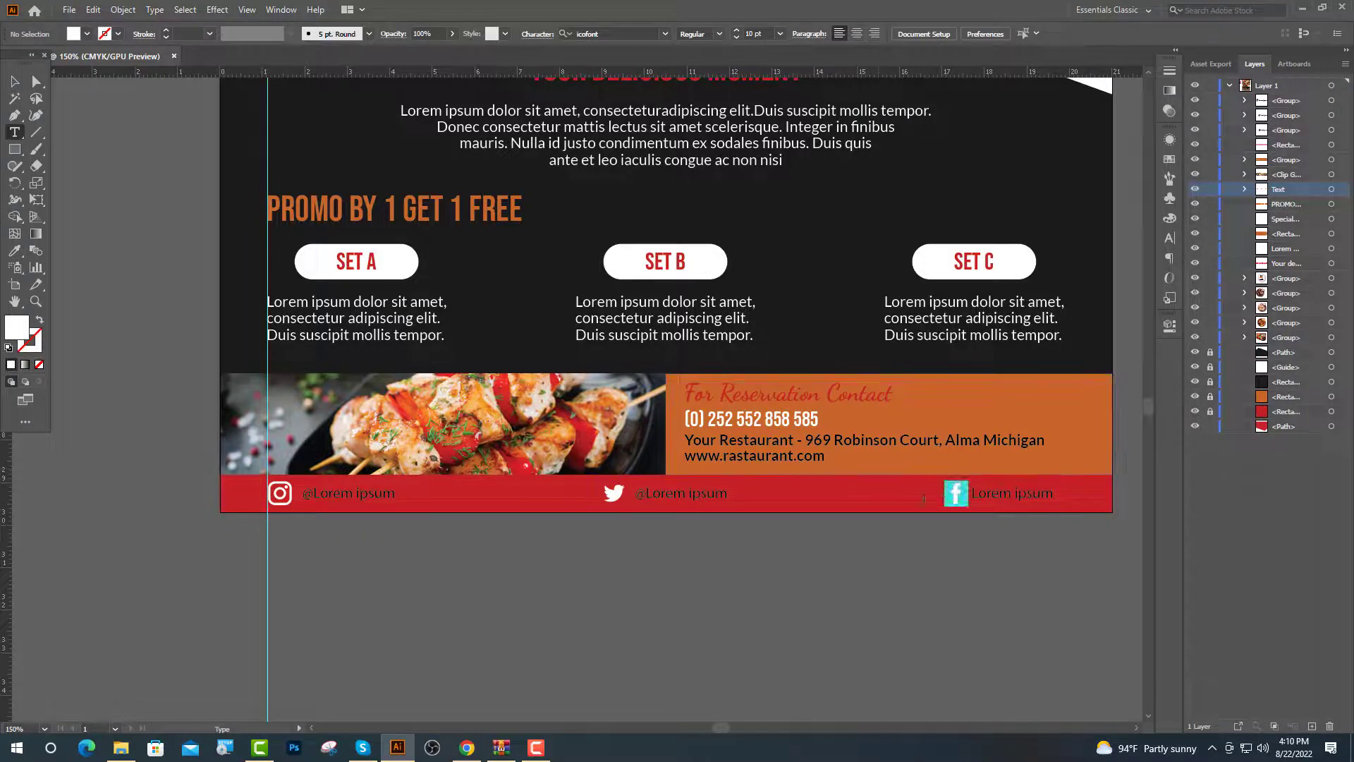
key("i")
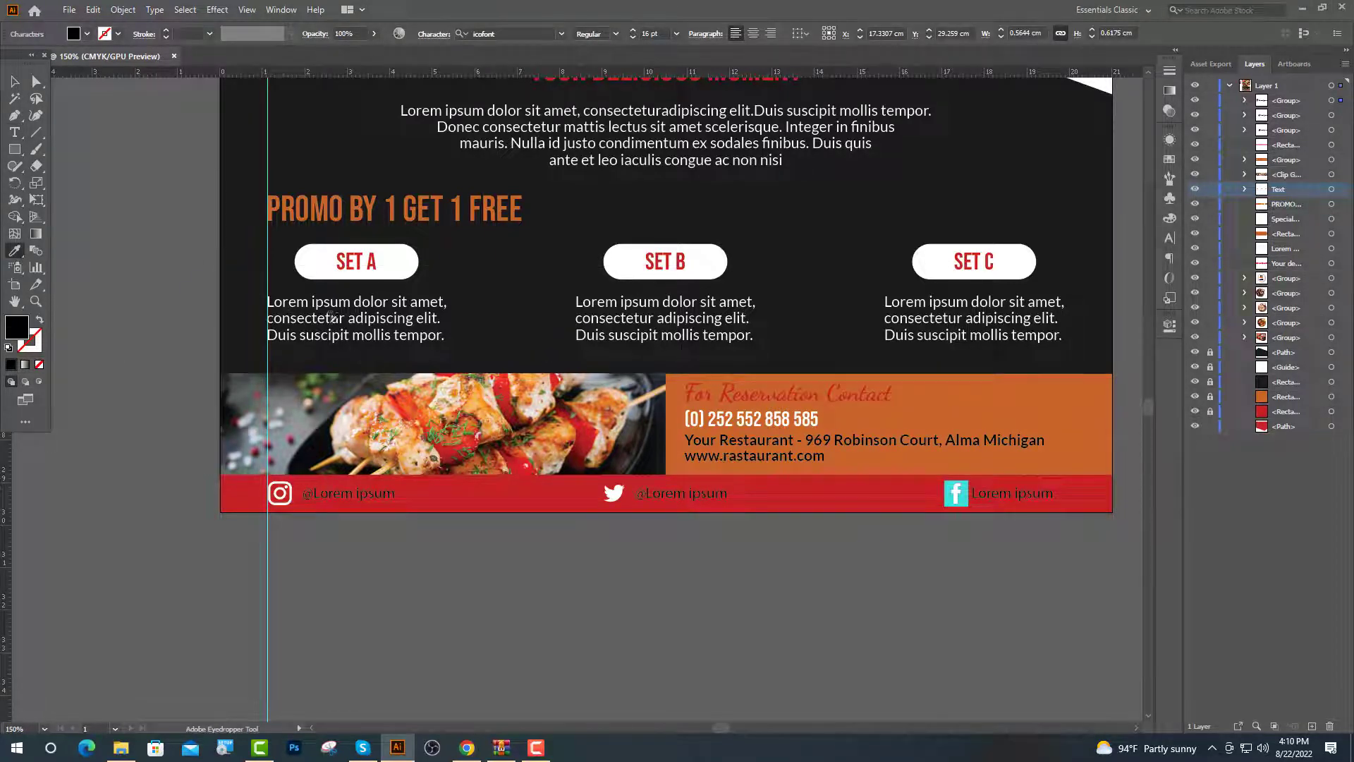
left_click(328, 321)
key("ctrl+shift+a")
key("v")
key("ctrl+minus")
scroll(532, 537, "up", 2)
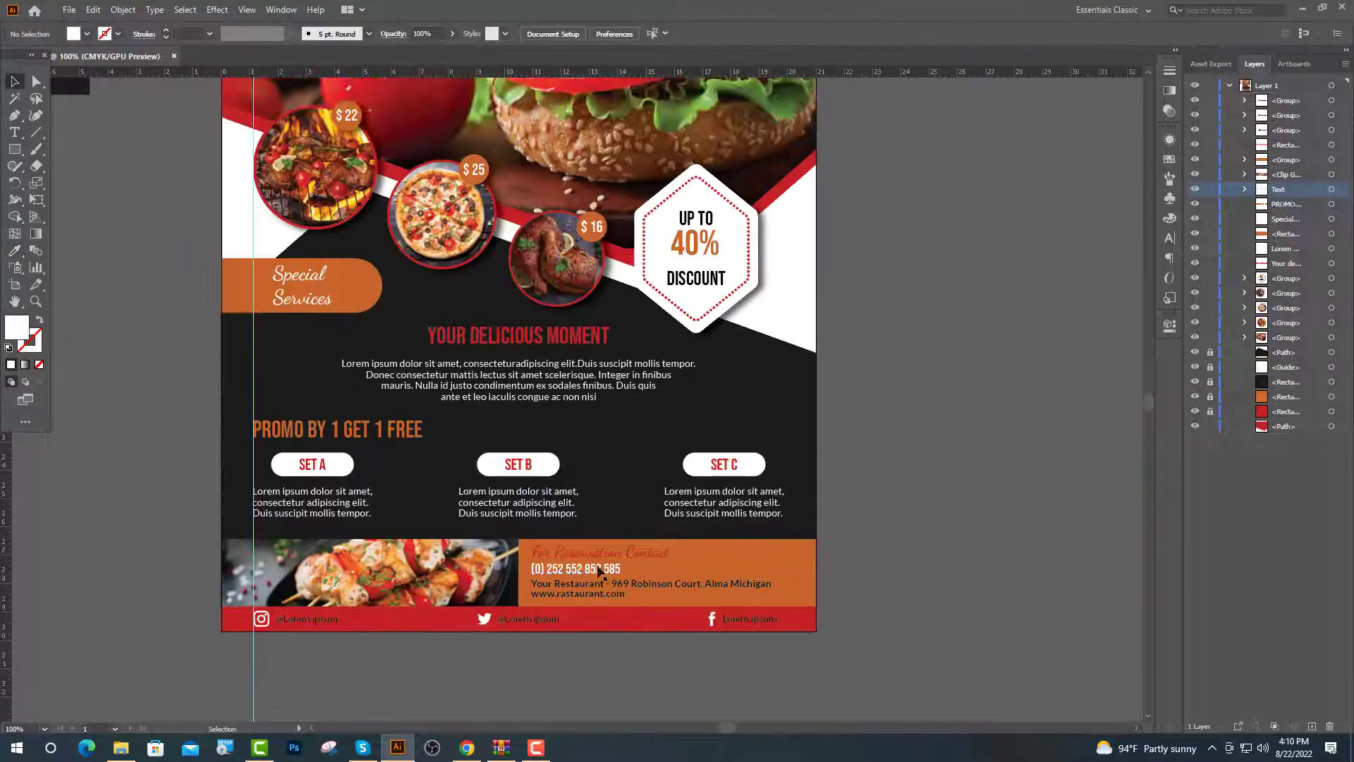
Unlock and delete the swatches beside the artboard, clear the guide, and group the shapes as 'All shape'
scroll(518, 523, "down", 1)
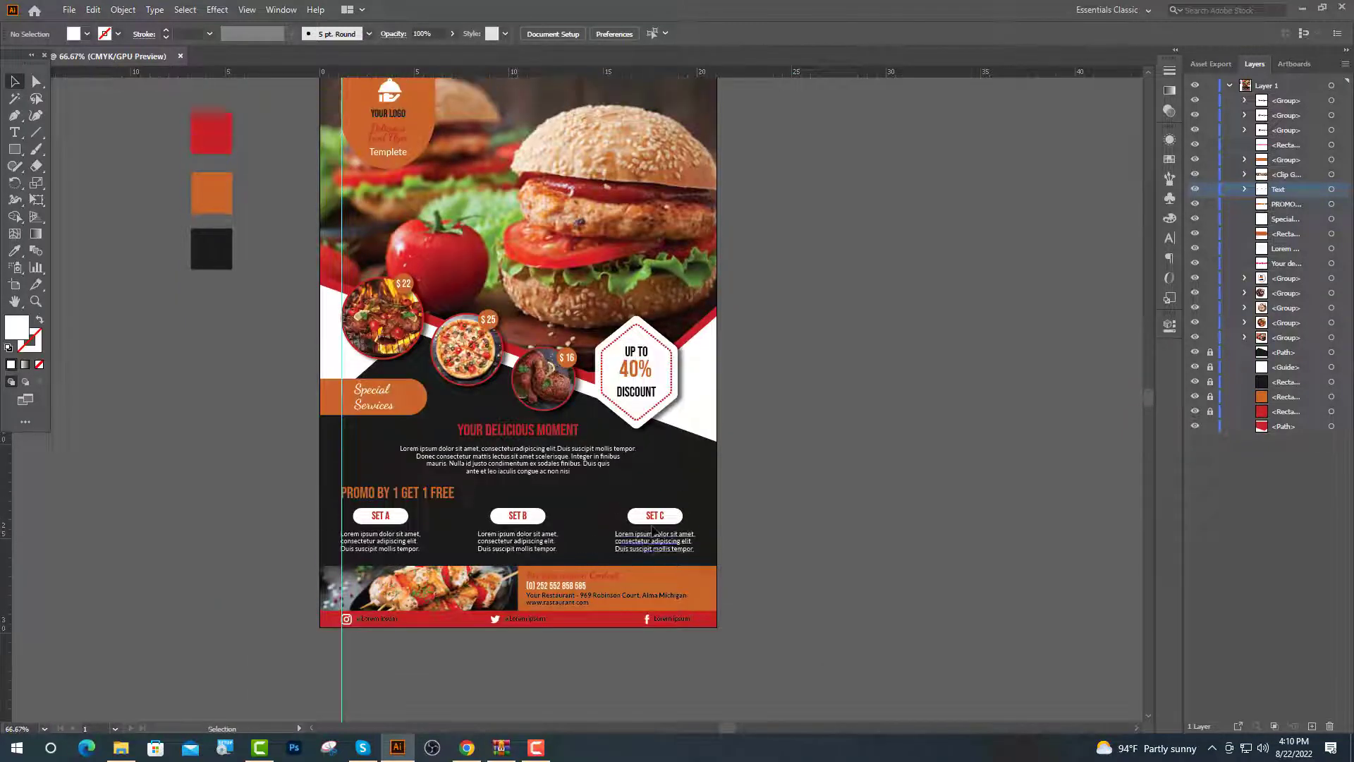
key("ctrl+minus")
key("ctrl+alt+2")
key("Delete")
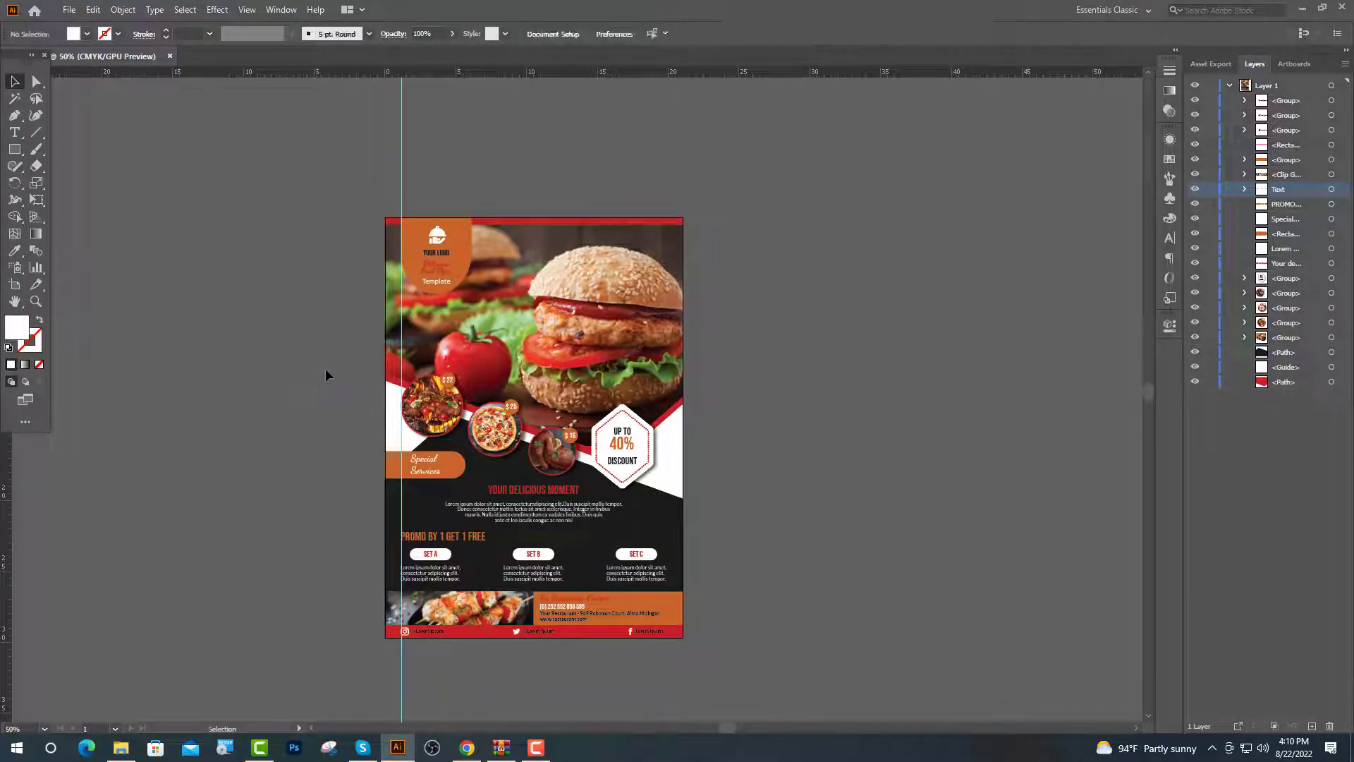
key("ctrl+plus")
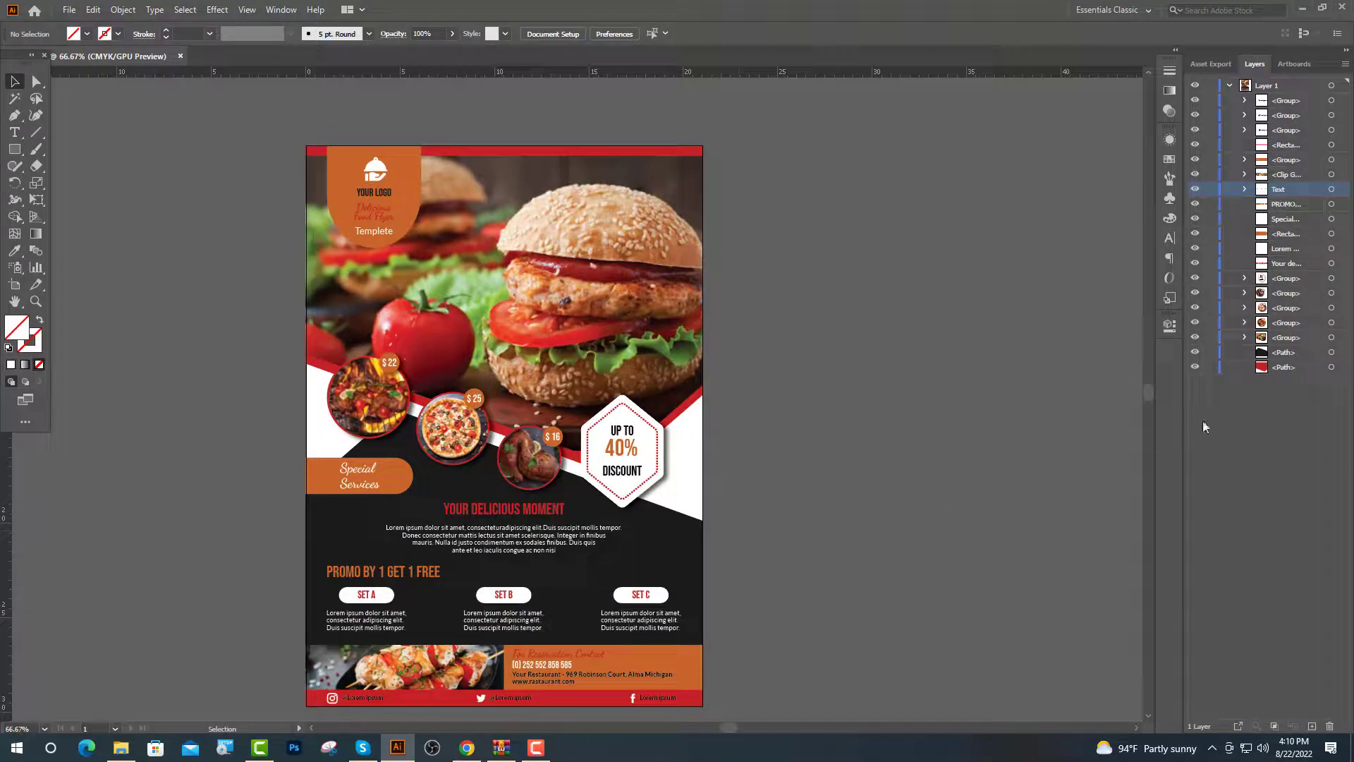
key("ctrl+z")
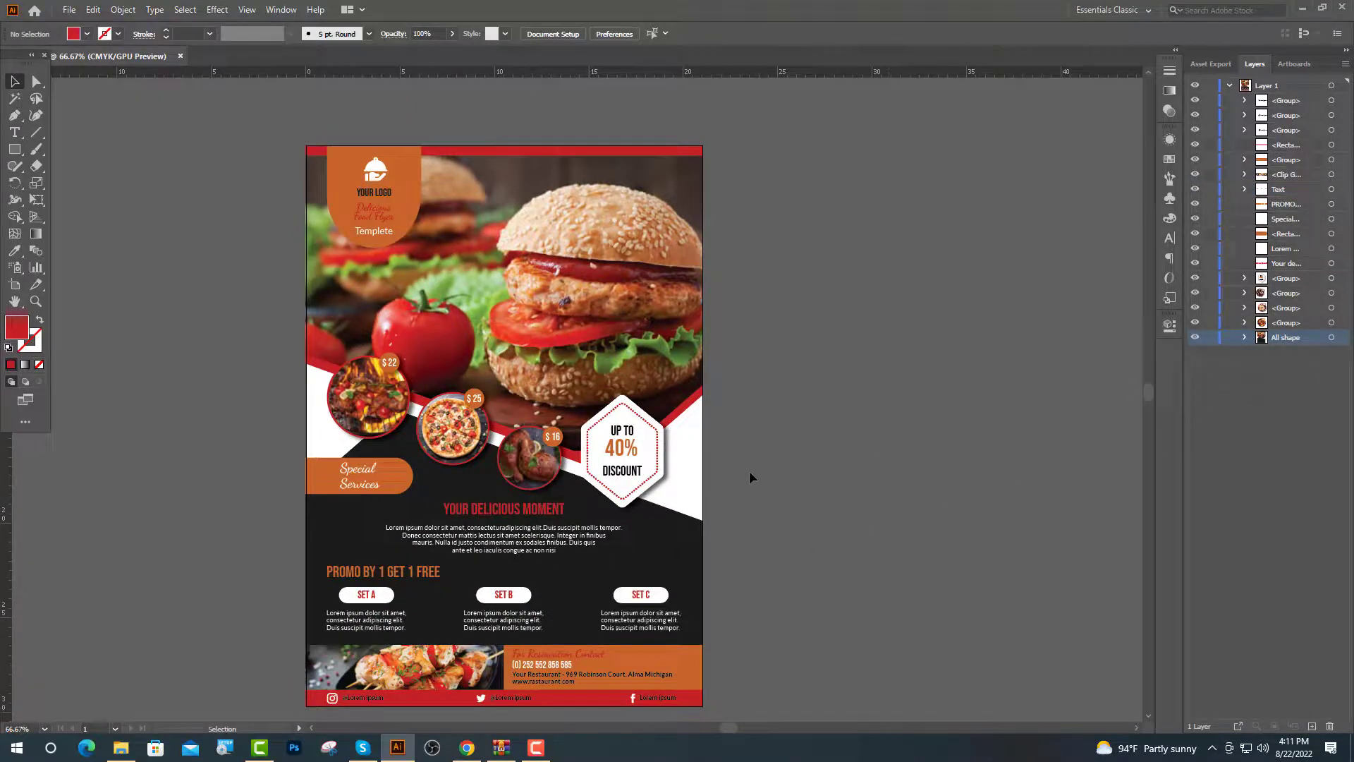